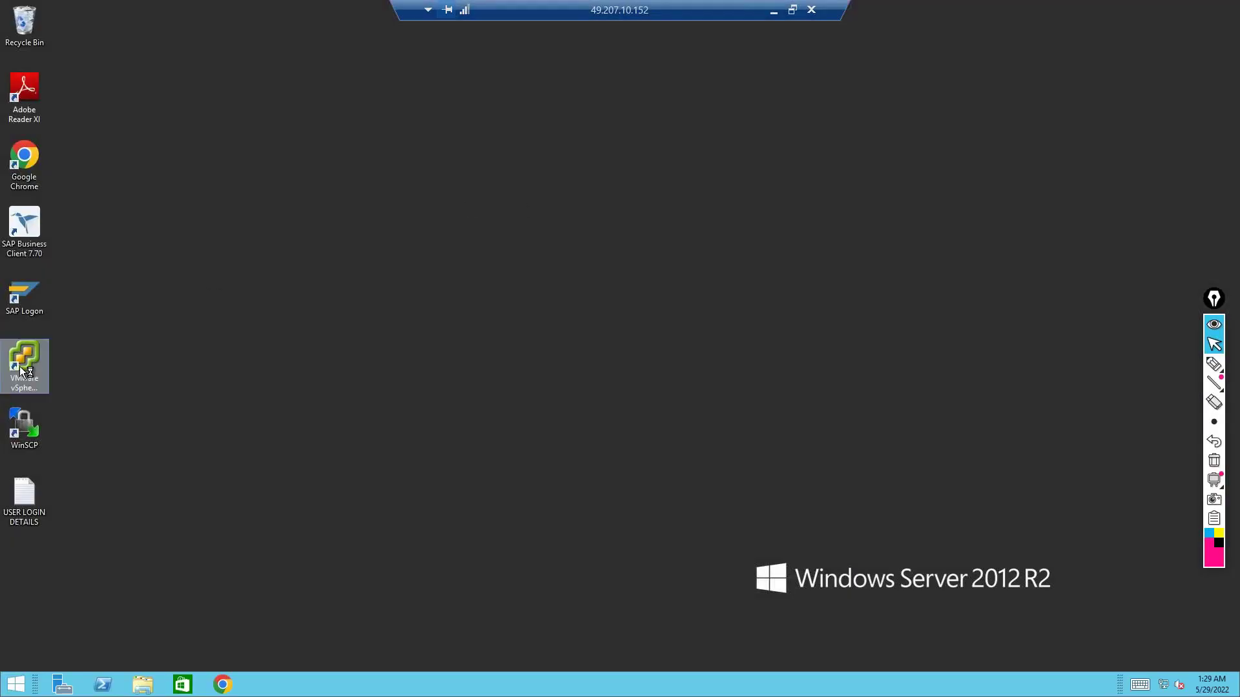
Log on to the S4HANA system in client 800 using the saved user name
double_click(25, 298)
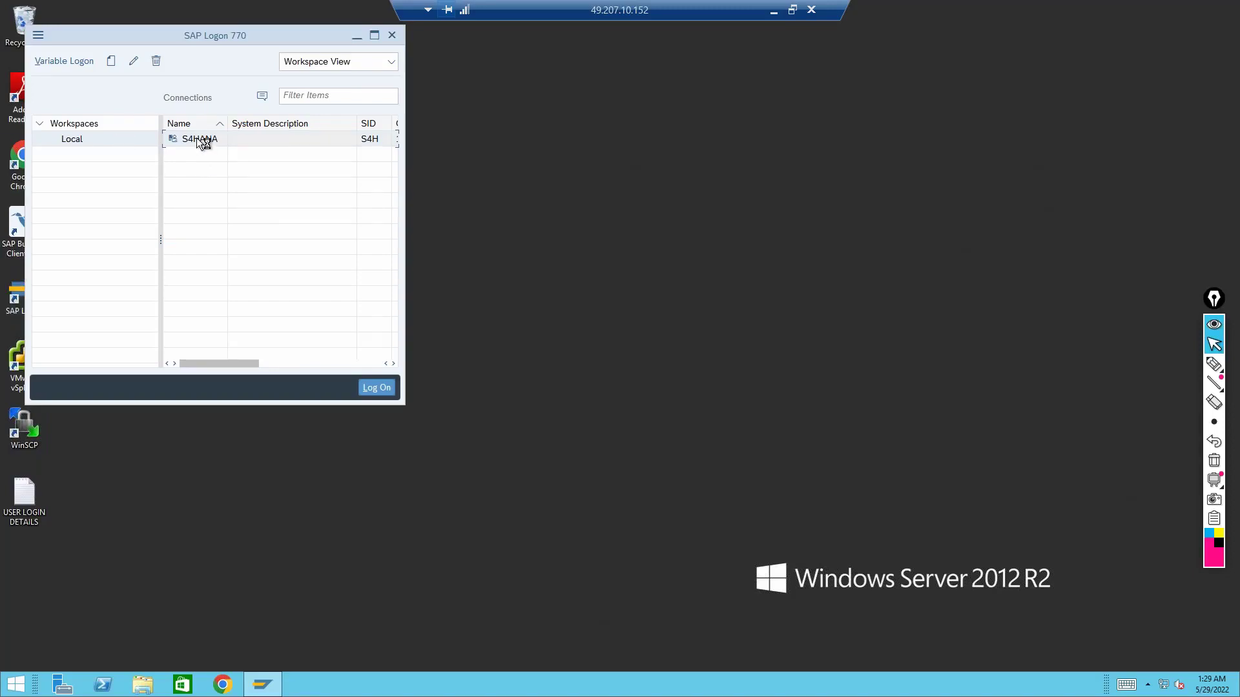
double_click(197, 139)
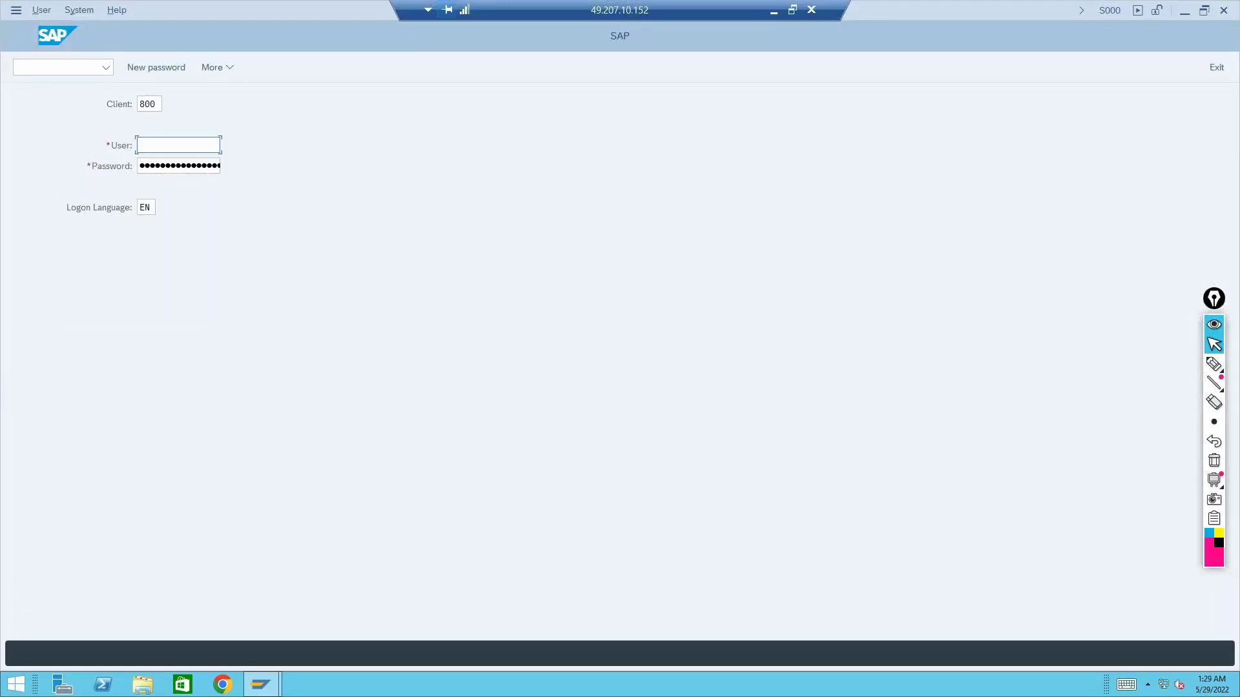
click(194, 145)
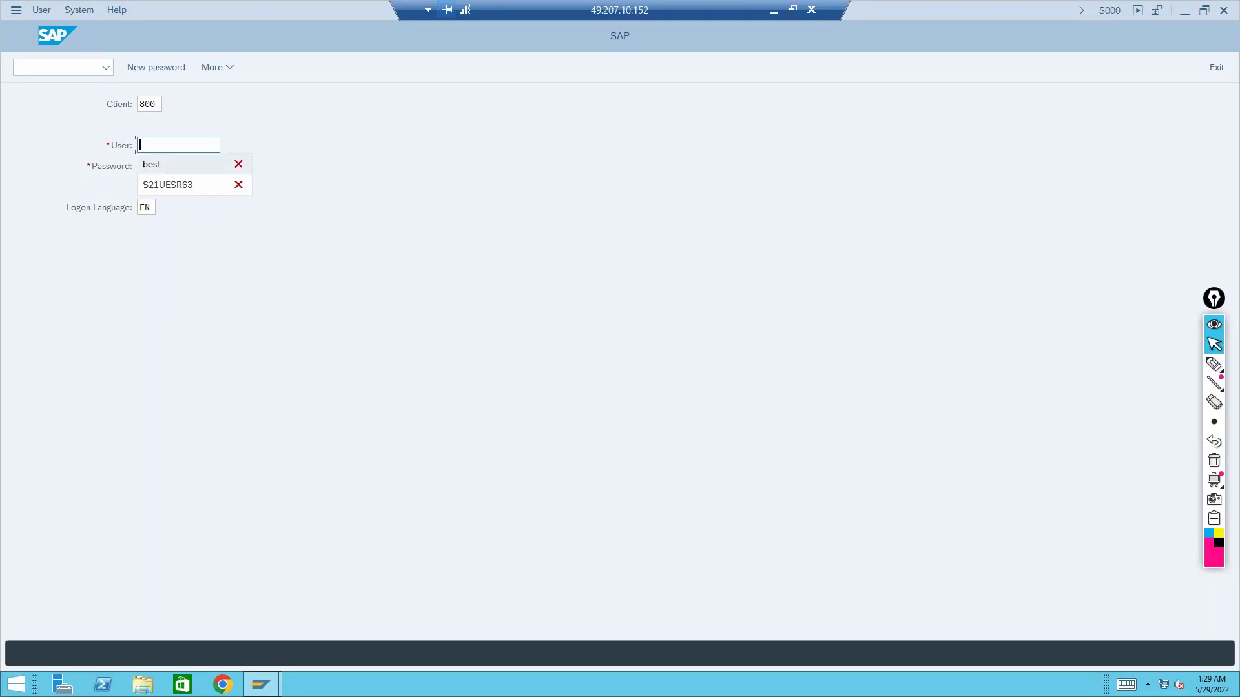
key(Tab)
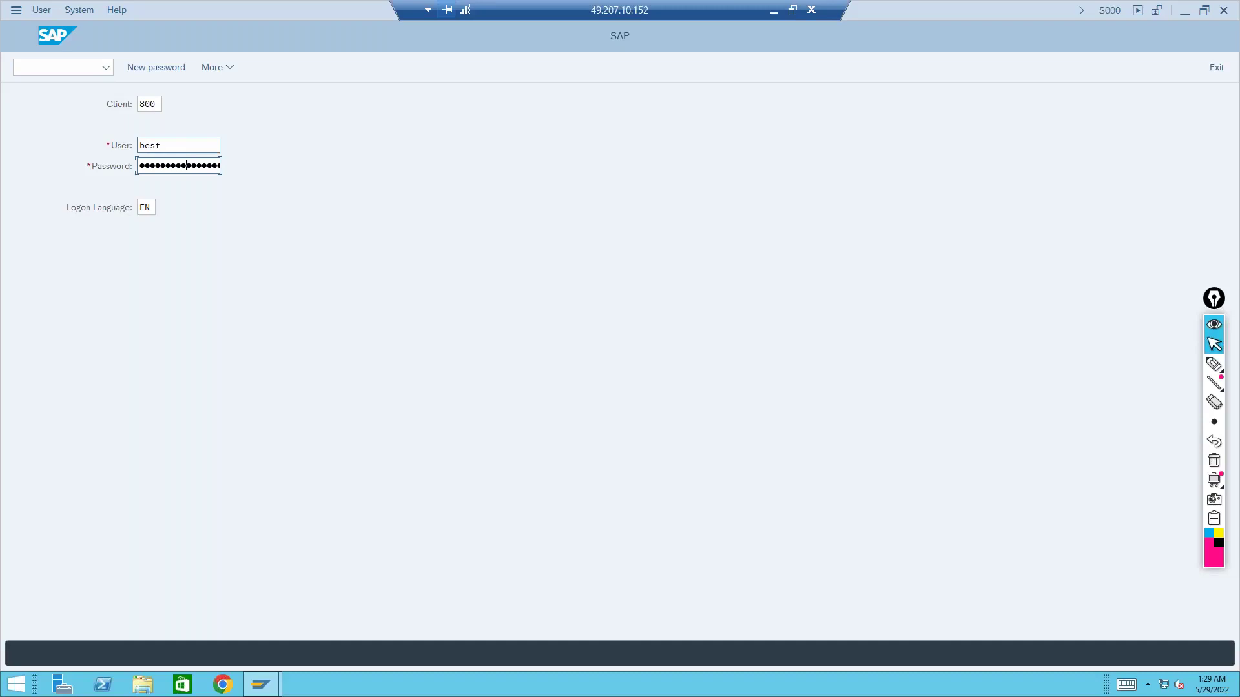
key(Return)
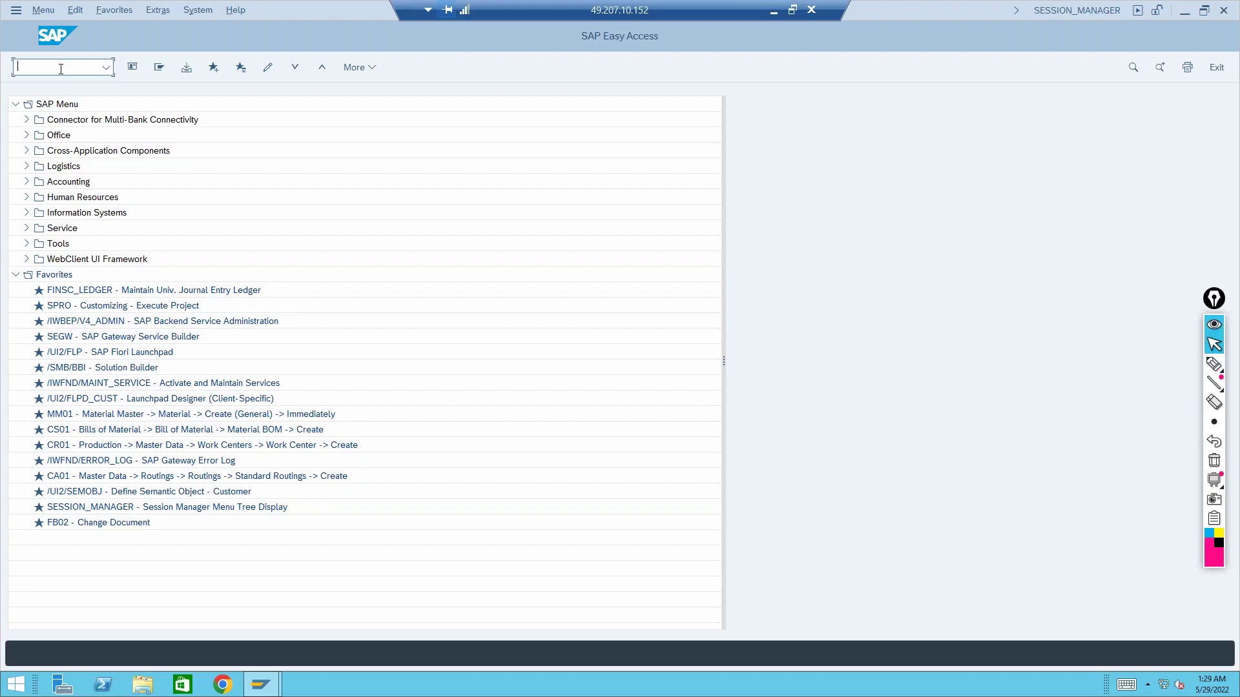
In transaction BP, search for business partner number 31 and open it
text(bp)
key(Return)
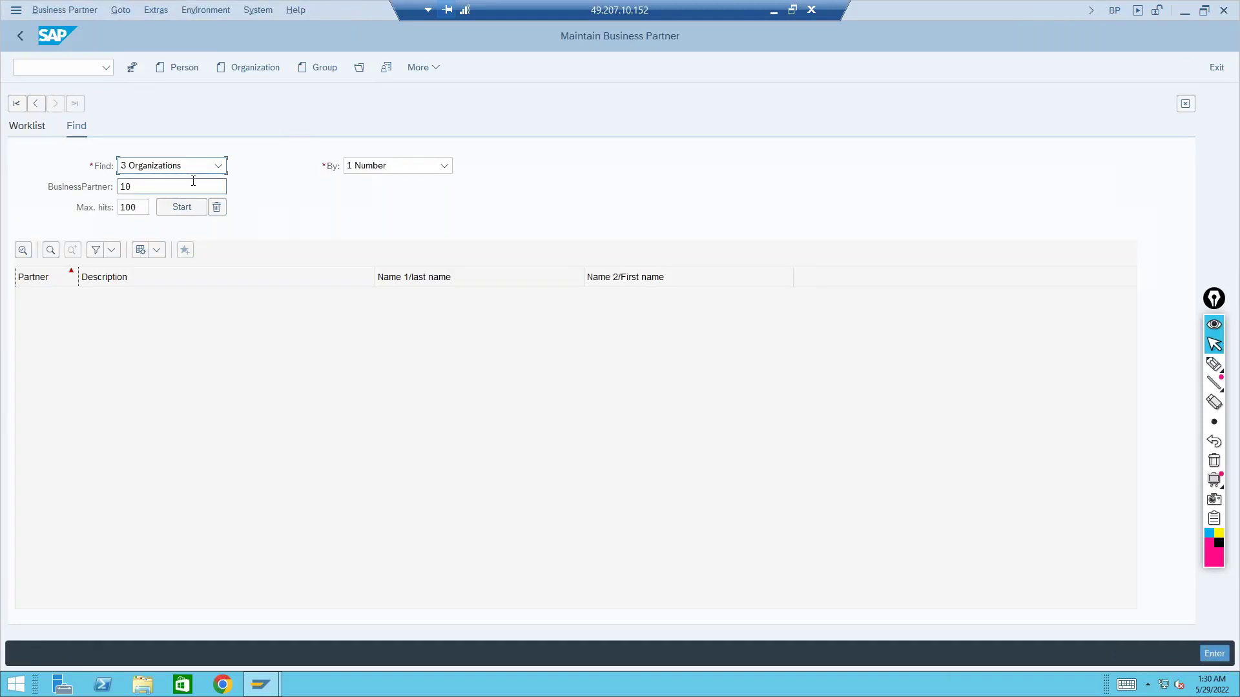
drag(171, 188, 82, 186)
text(31)
key(Return)
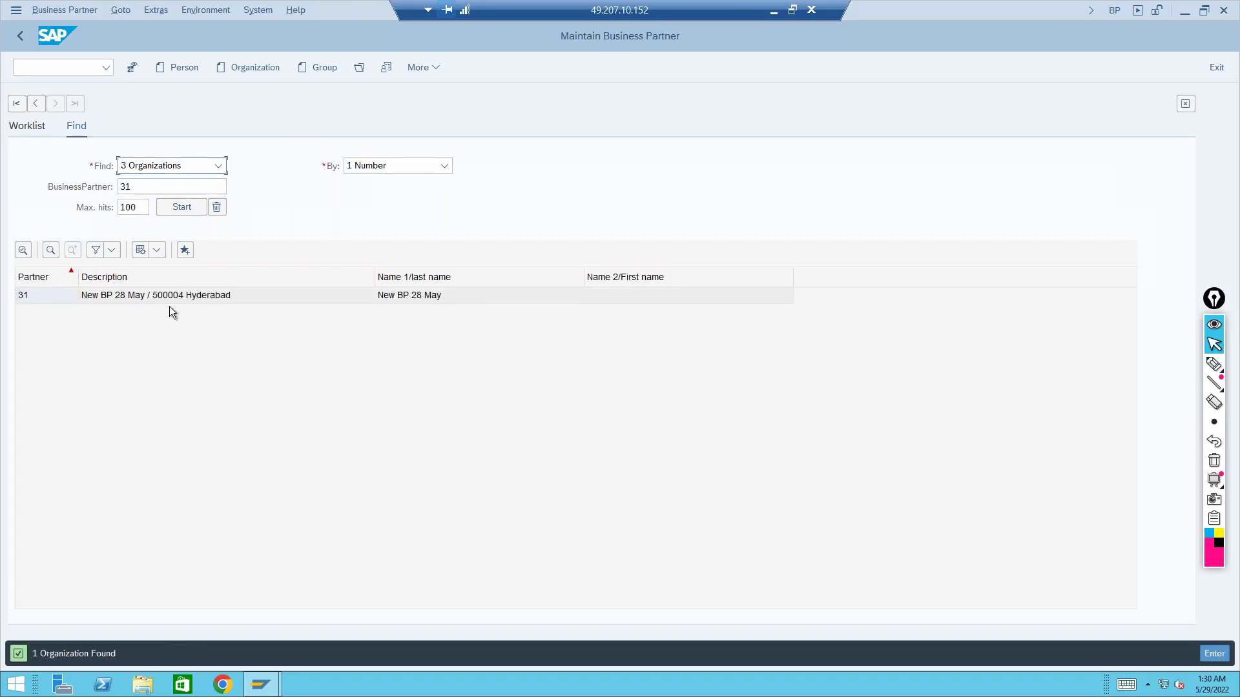
click(169, 302)
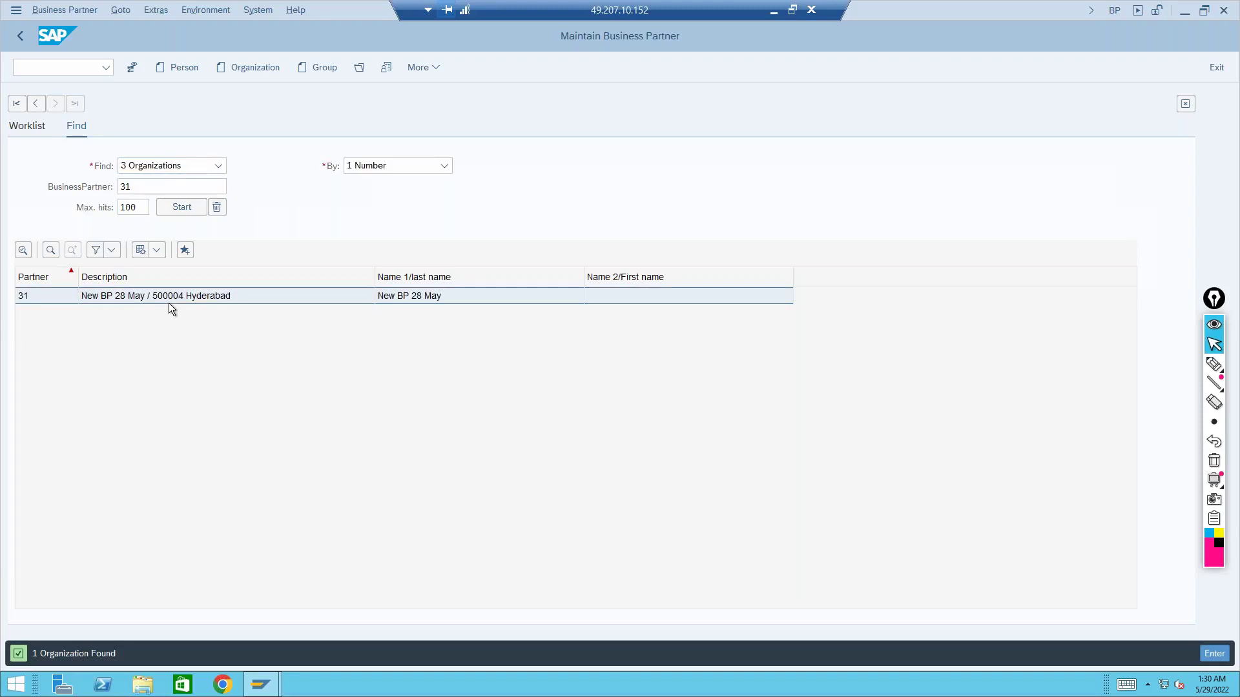
double_click(168, 304)
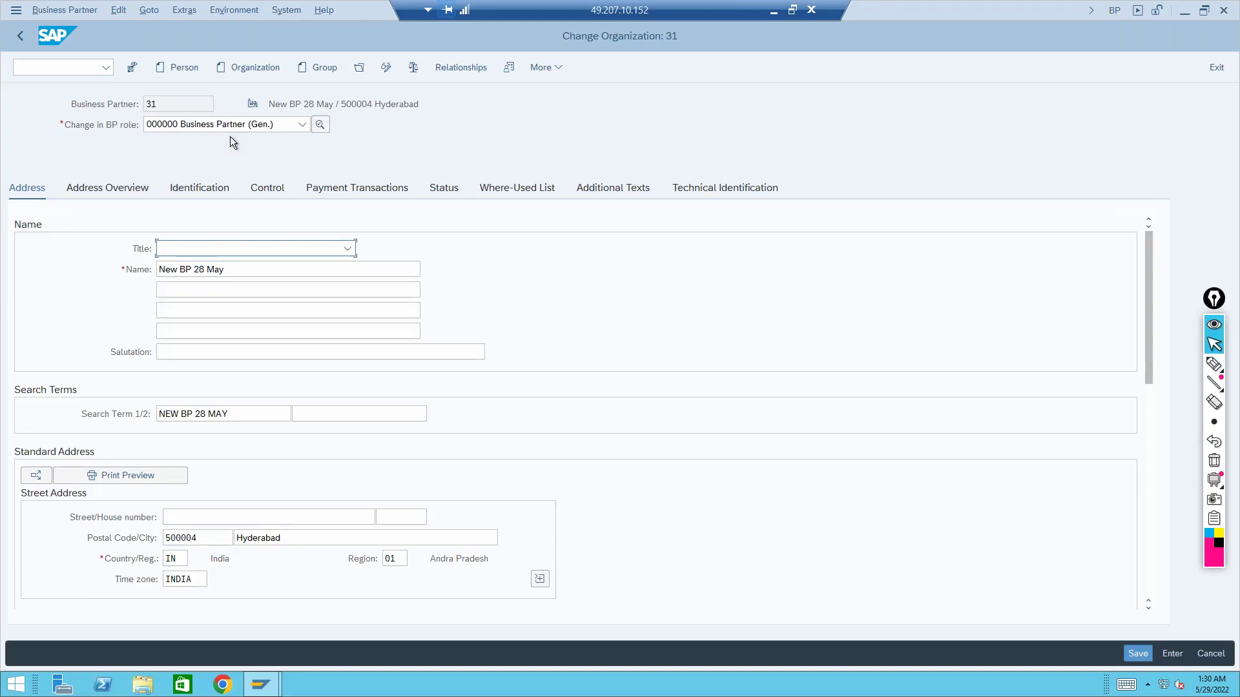
Change business partner 31 to the UKM000 SAP Credit Management role
click(231, 127)
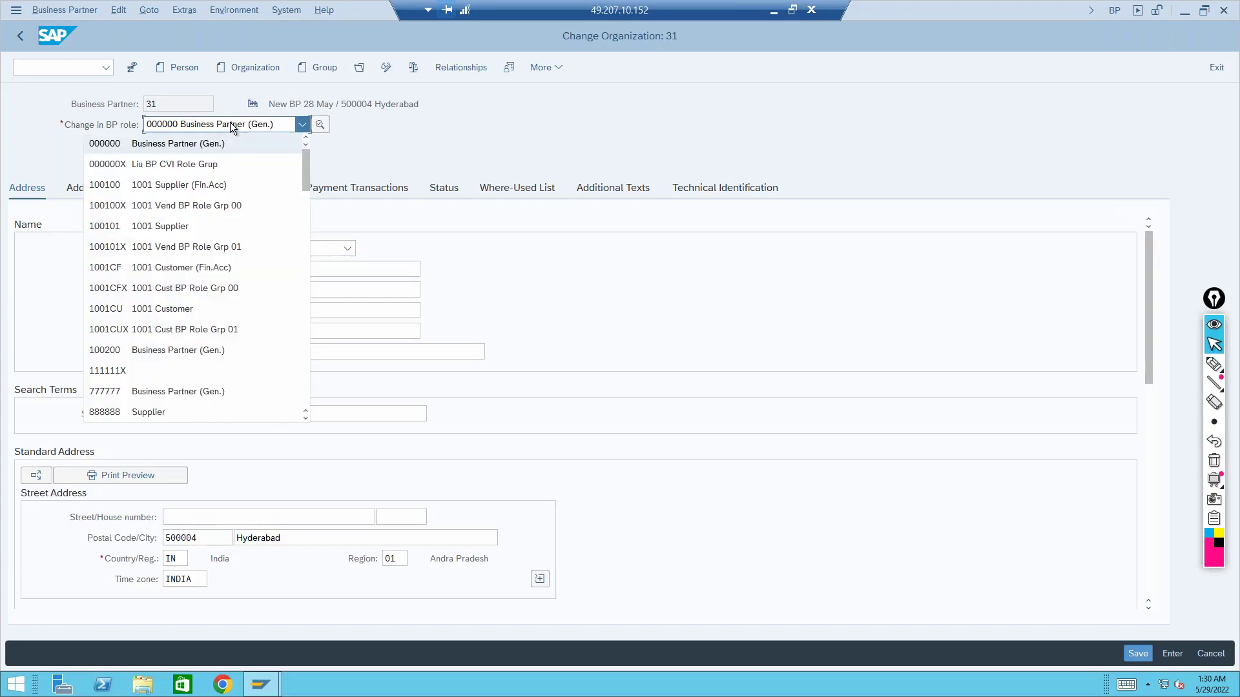
text(uk)
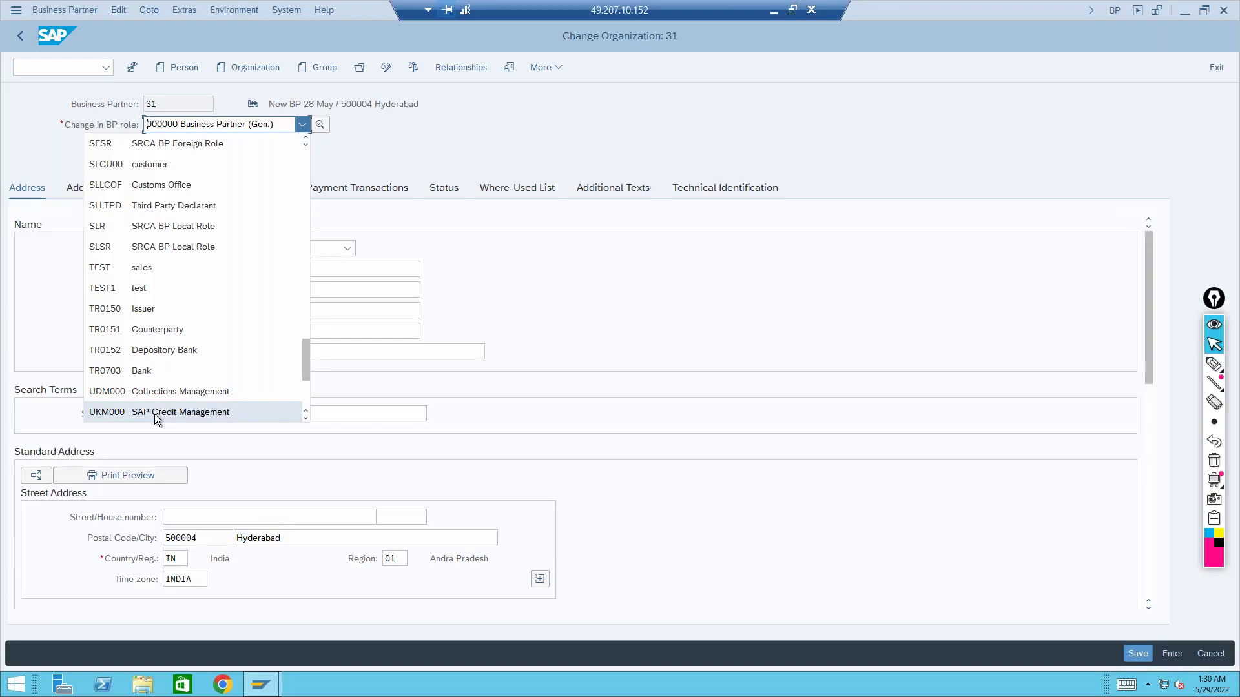
click(154, 413)
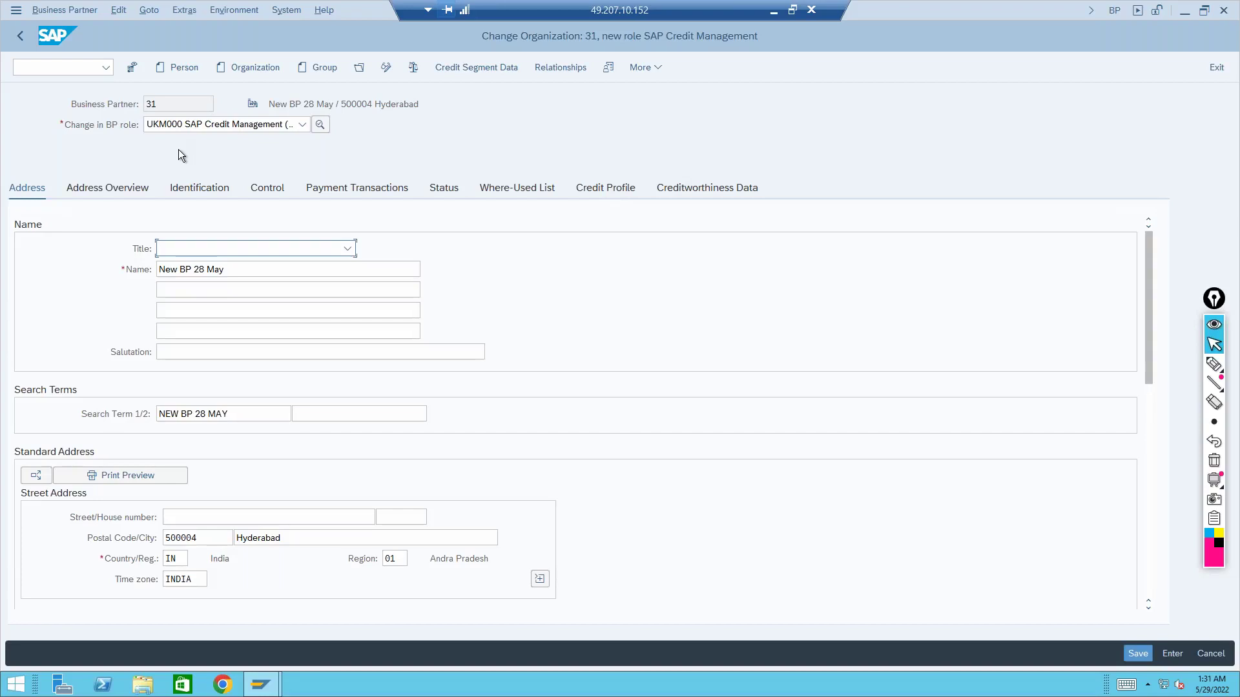
click(74, 71)
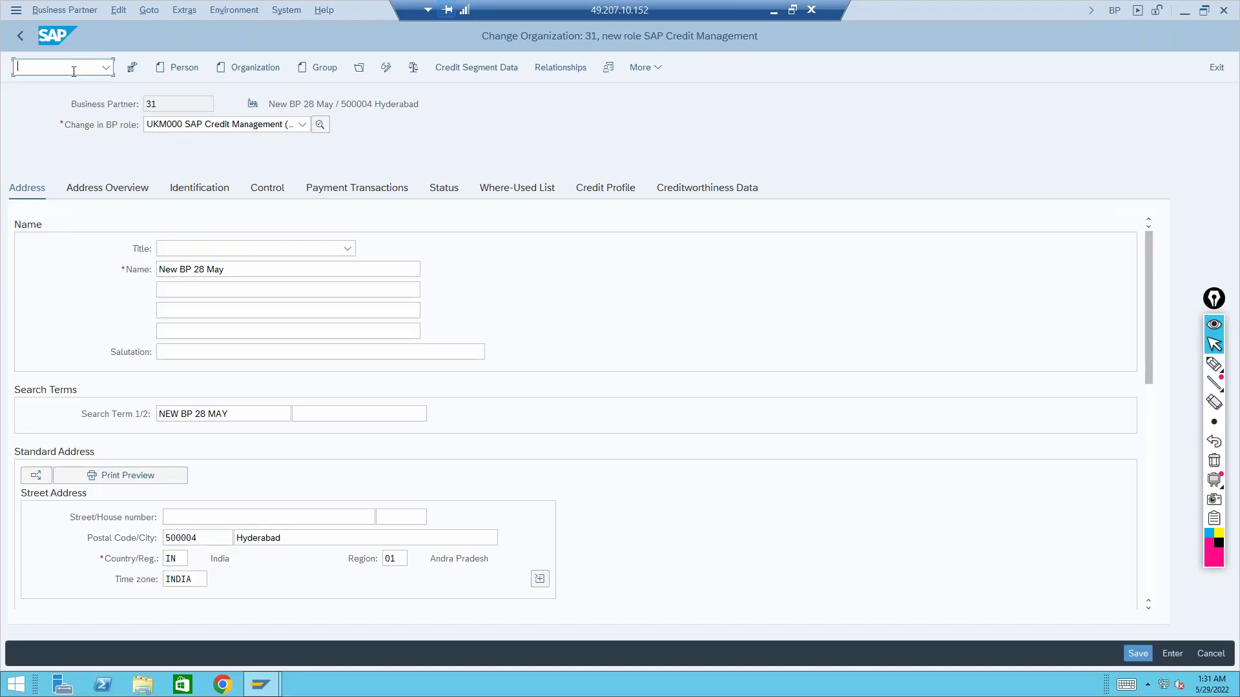
In BUS1, locate the UKM application and review its details, then return to transaction BP
text(/nbus1)
key(Return)
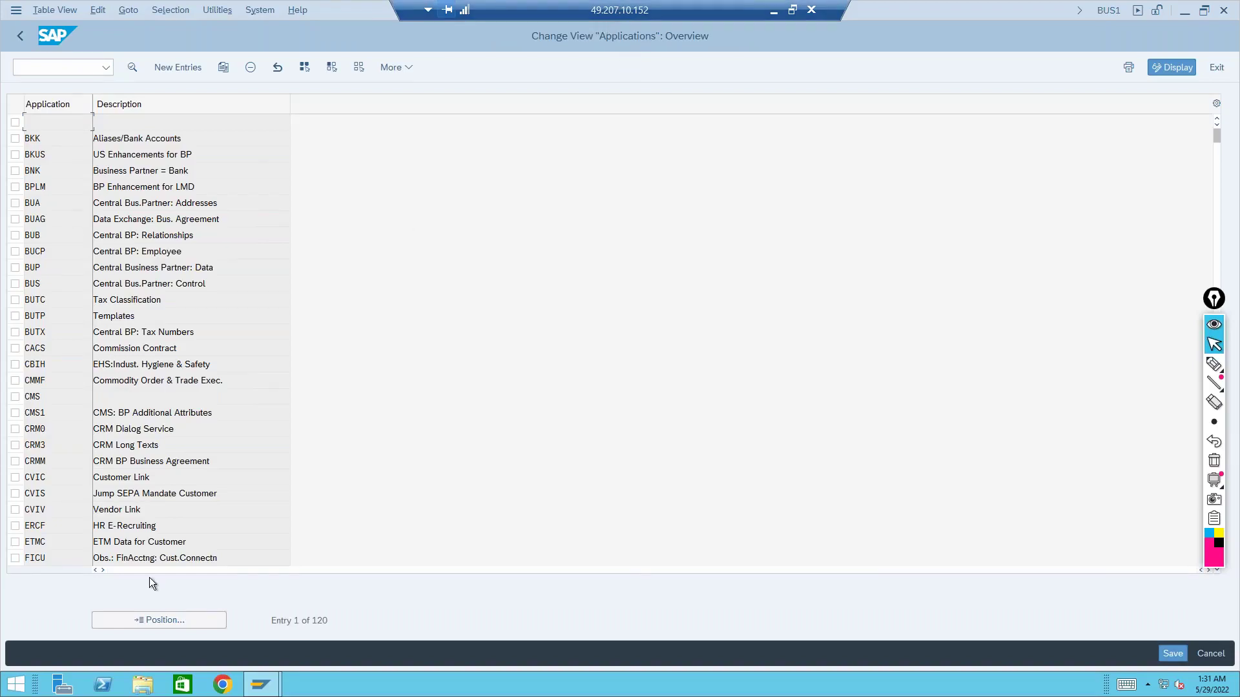
click(159, 621)
text(ukm)
key(Return)
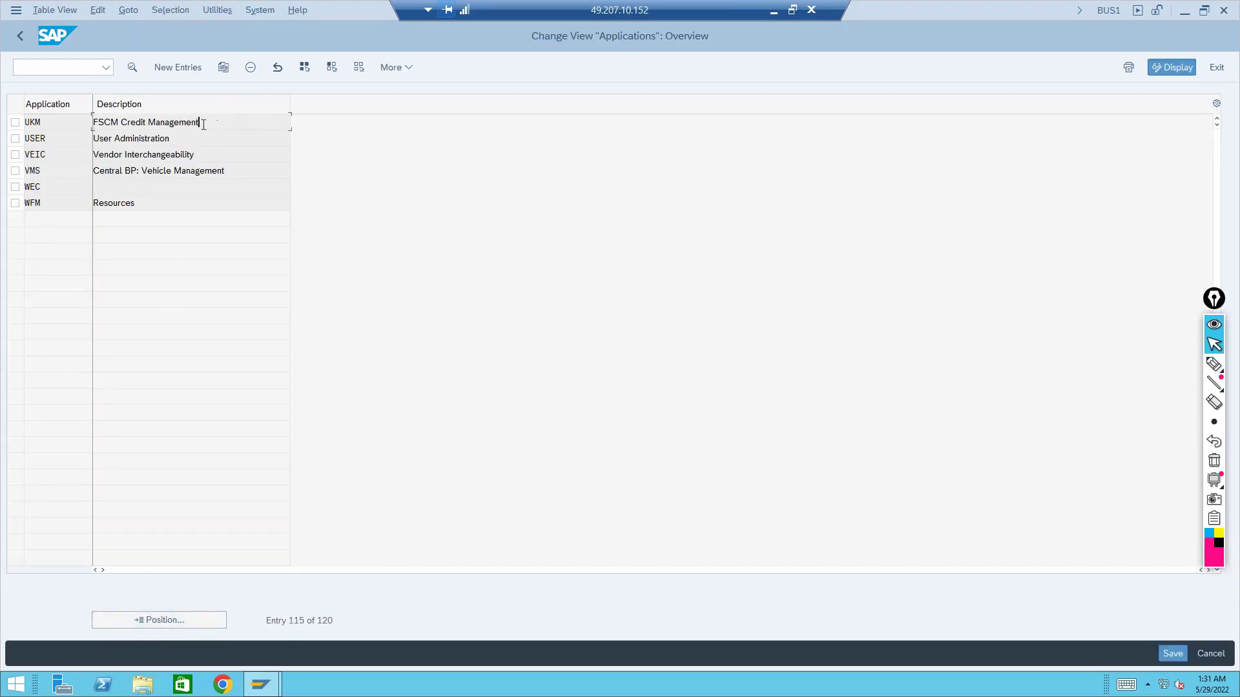
click(15, 122)
click(132, 67)
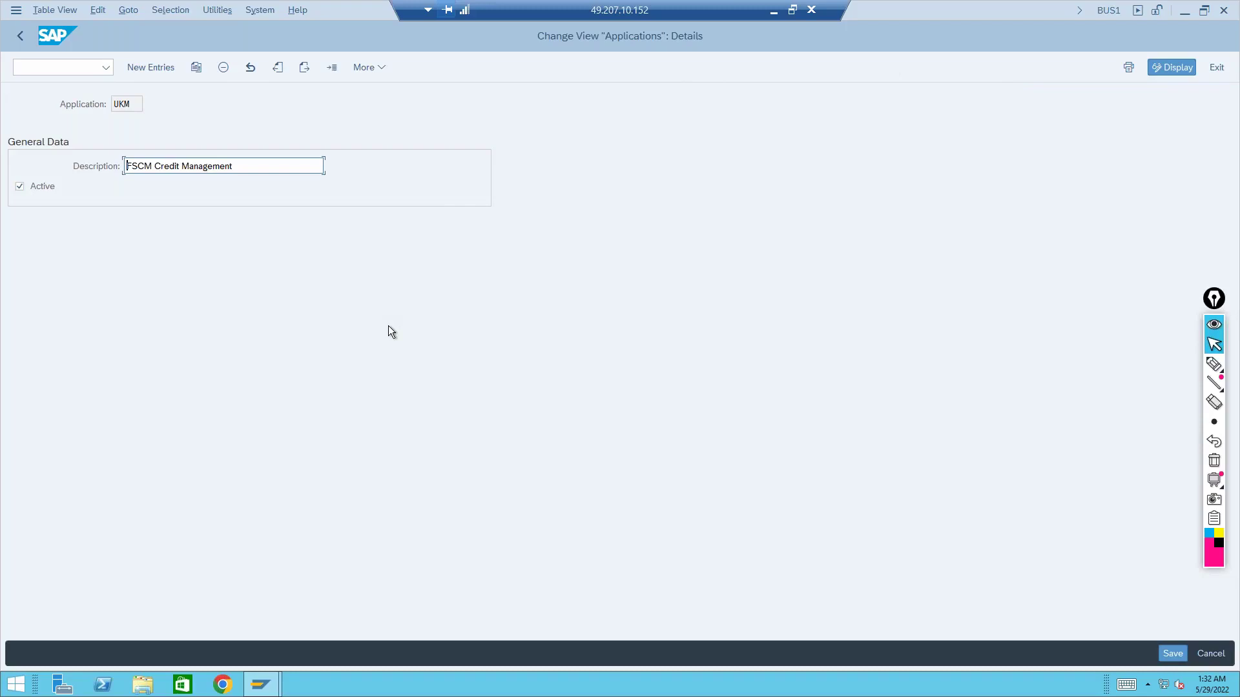
click(18, 34)
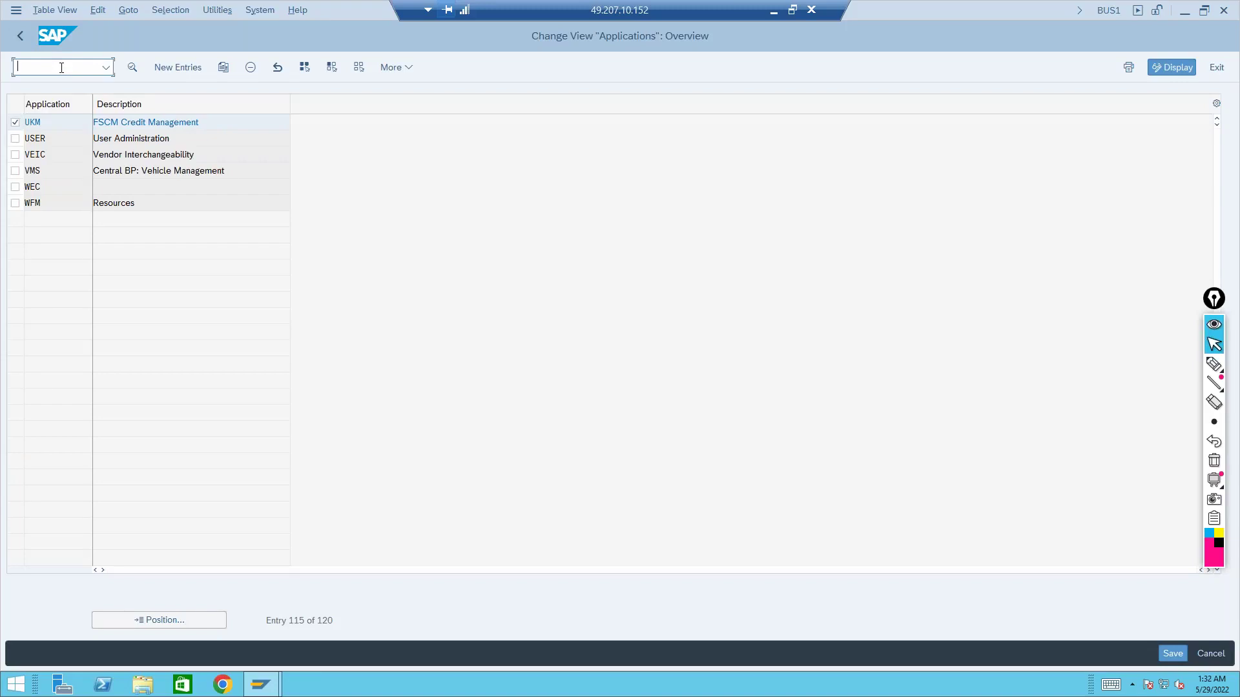
text(/nbp)
key(Return)
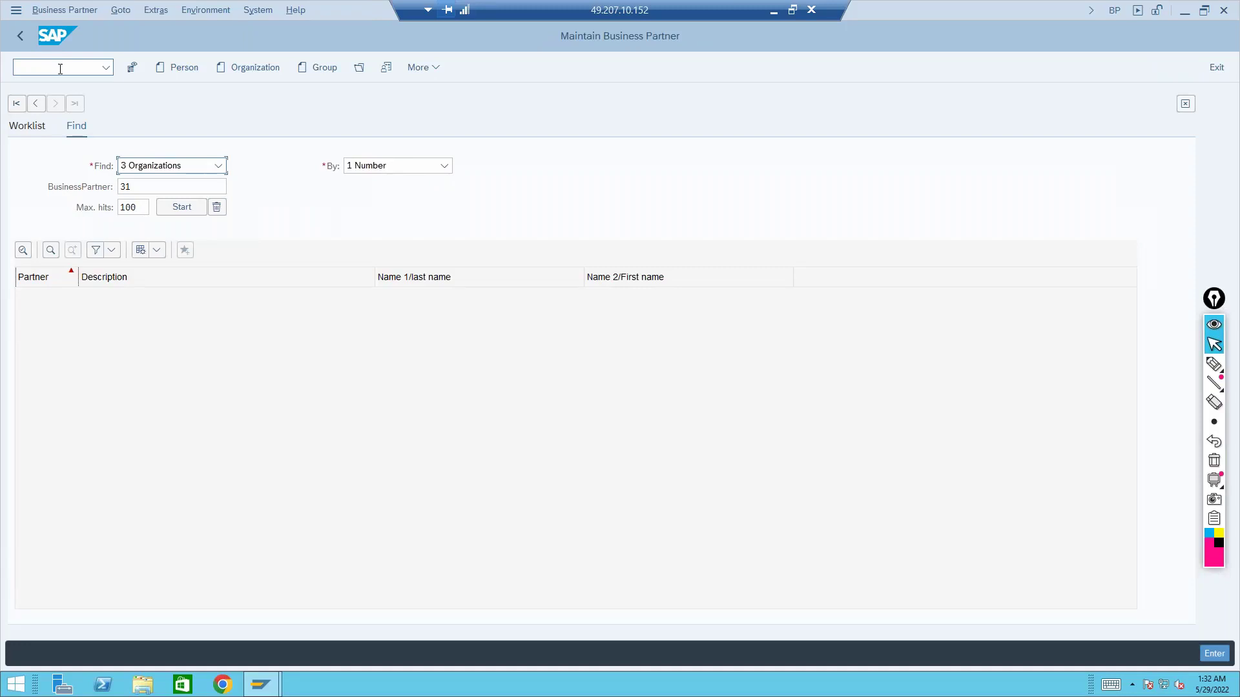
Search for partner 31 again and open it for changing
click(181, 207)
double_click(170, 295)
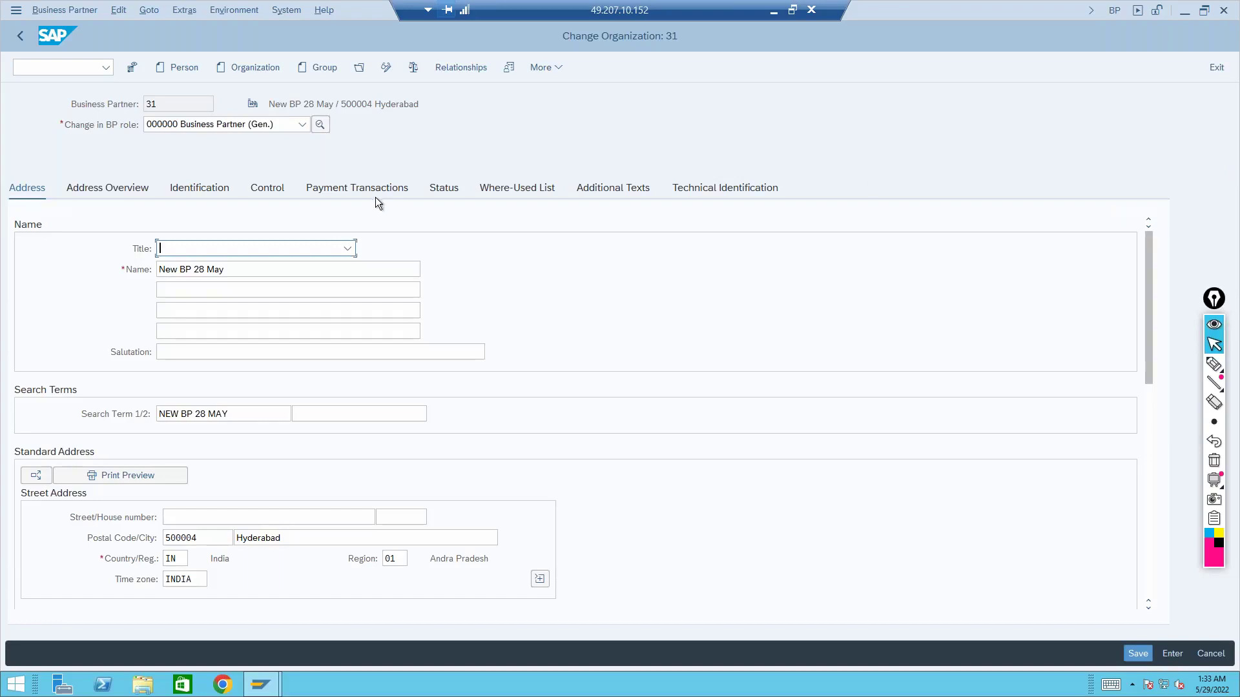
Put partner 31 in the UKM000 SAP Credit Management role and show its Credit Profile tab
click(242, 123)
text(uk)
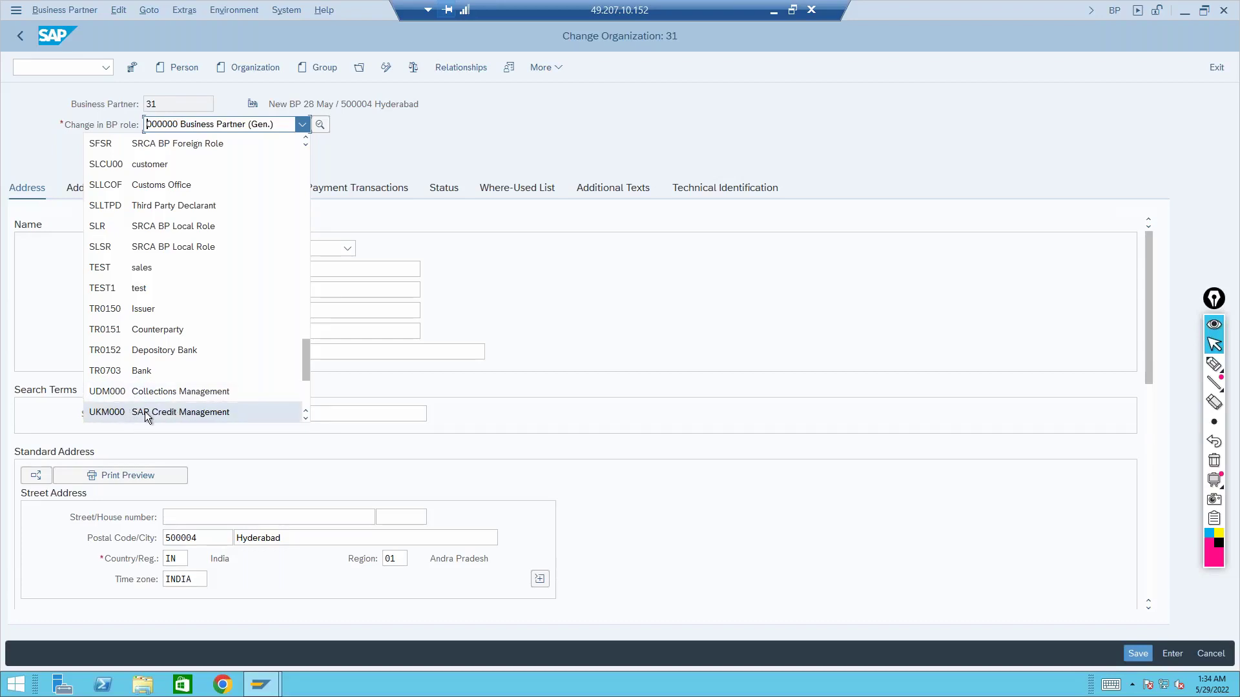
click(145, 412)
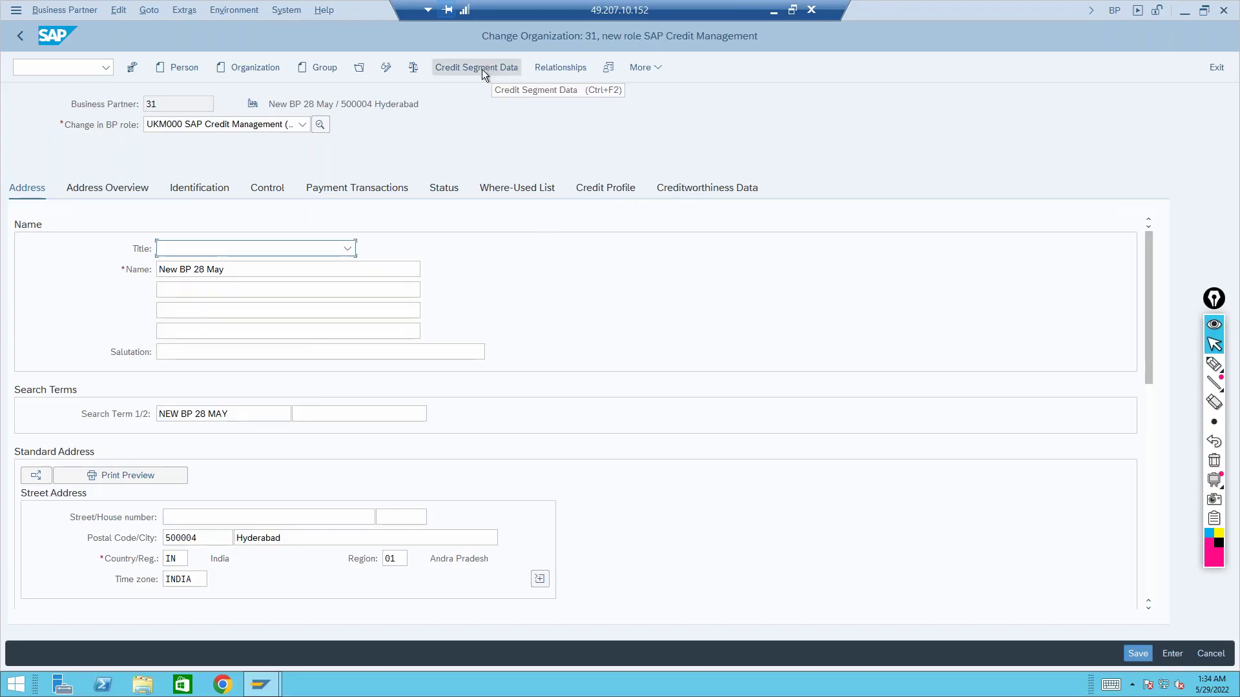
click(604, 186)
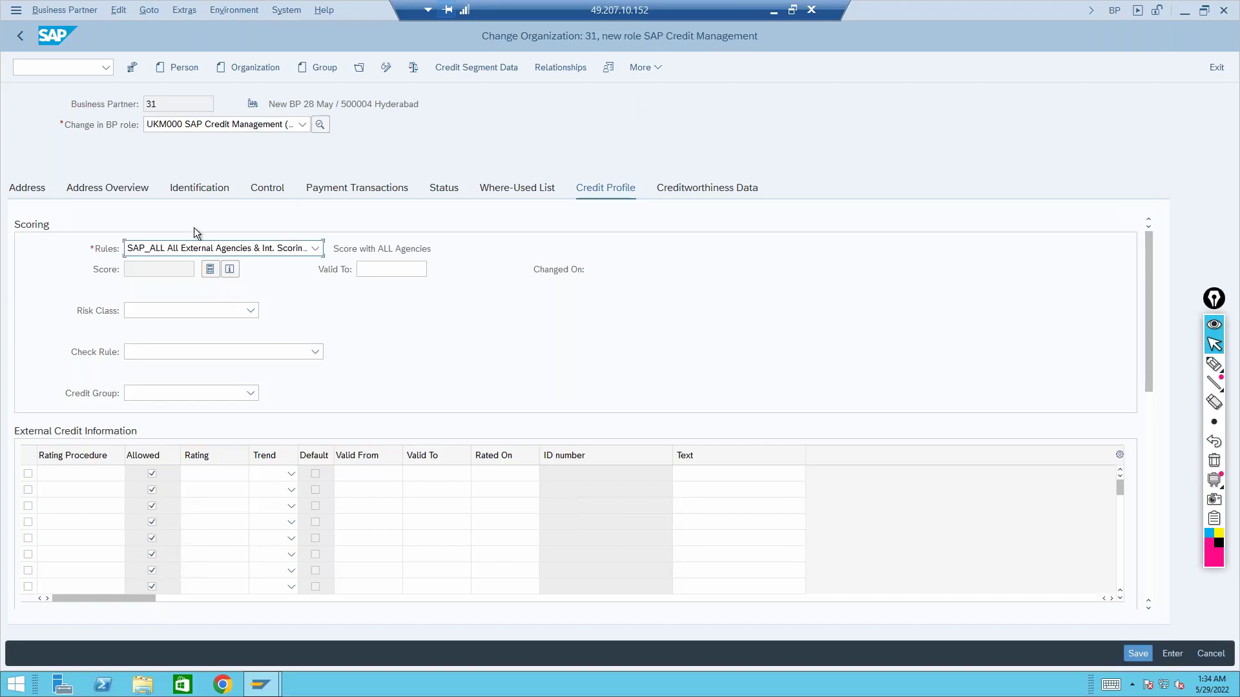
Check the scoring rule list, leaving SAP_ALL unchanged, then open the session menu
click(184, 250)
click(184, 250)
click(185, 250)
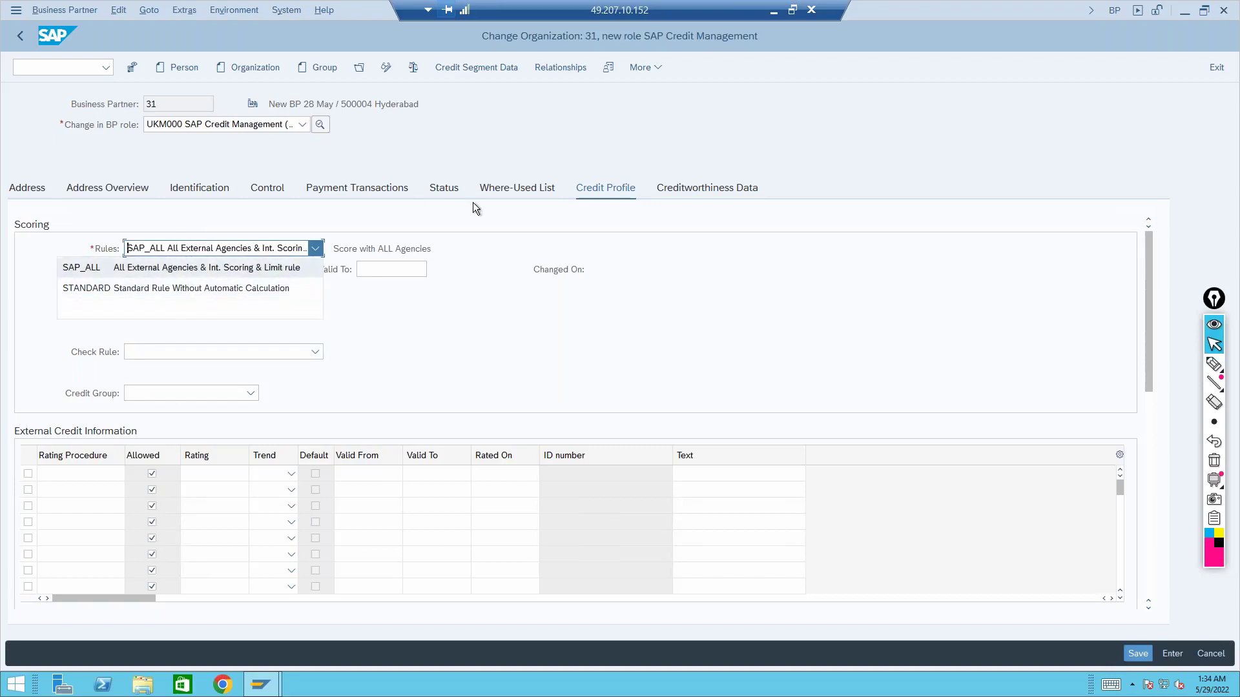
click(461, 215)
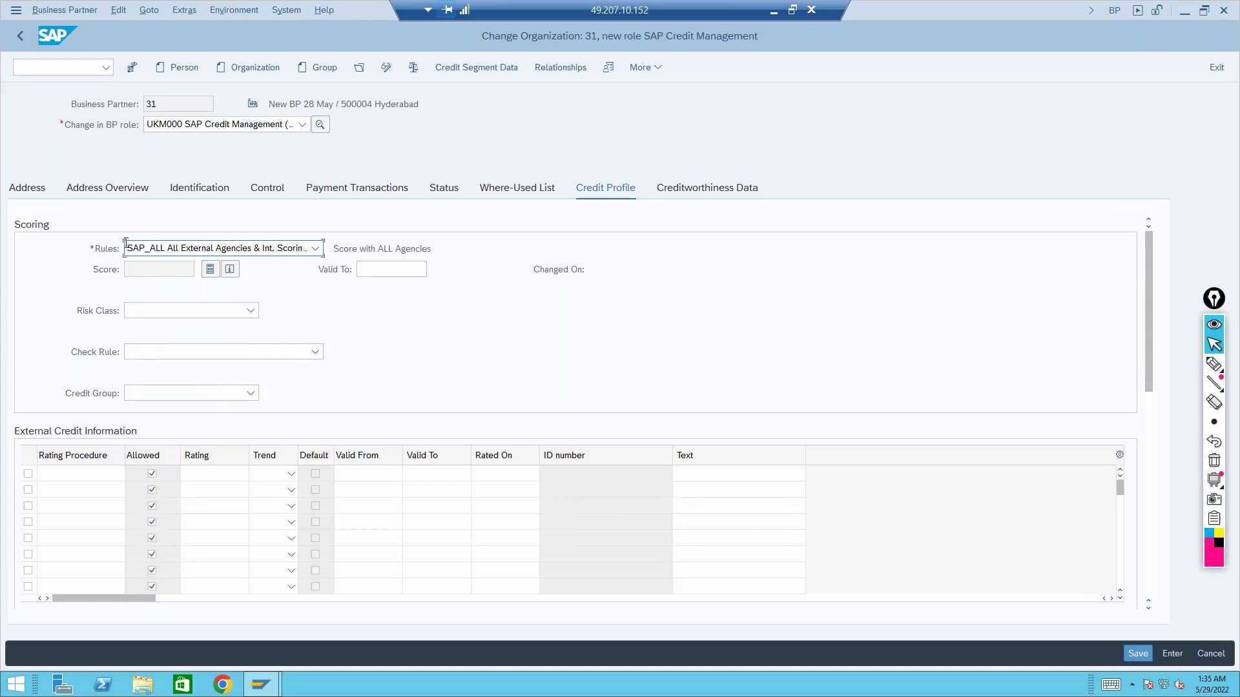
click(16, 11)
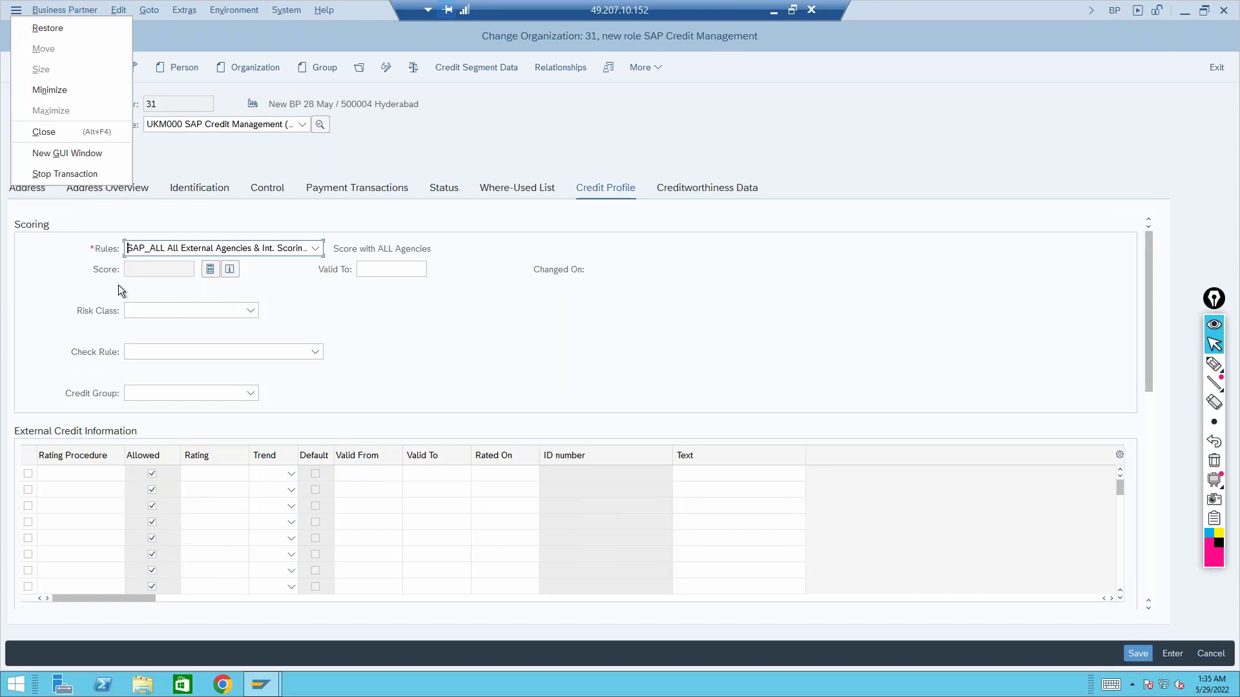
Open a new GUI window and start the SPRO customizing transaction
click(87, 157)
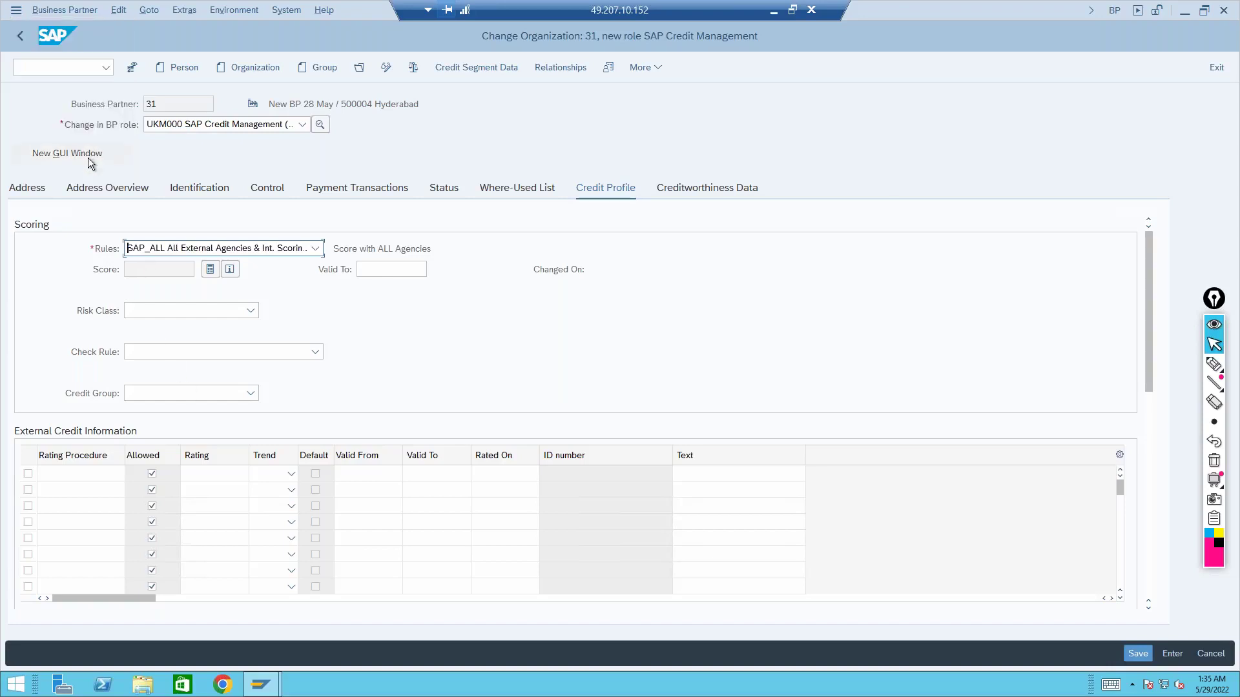
text(spro)
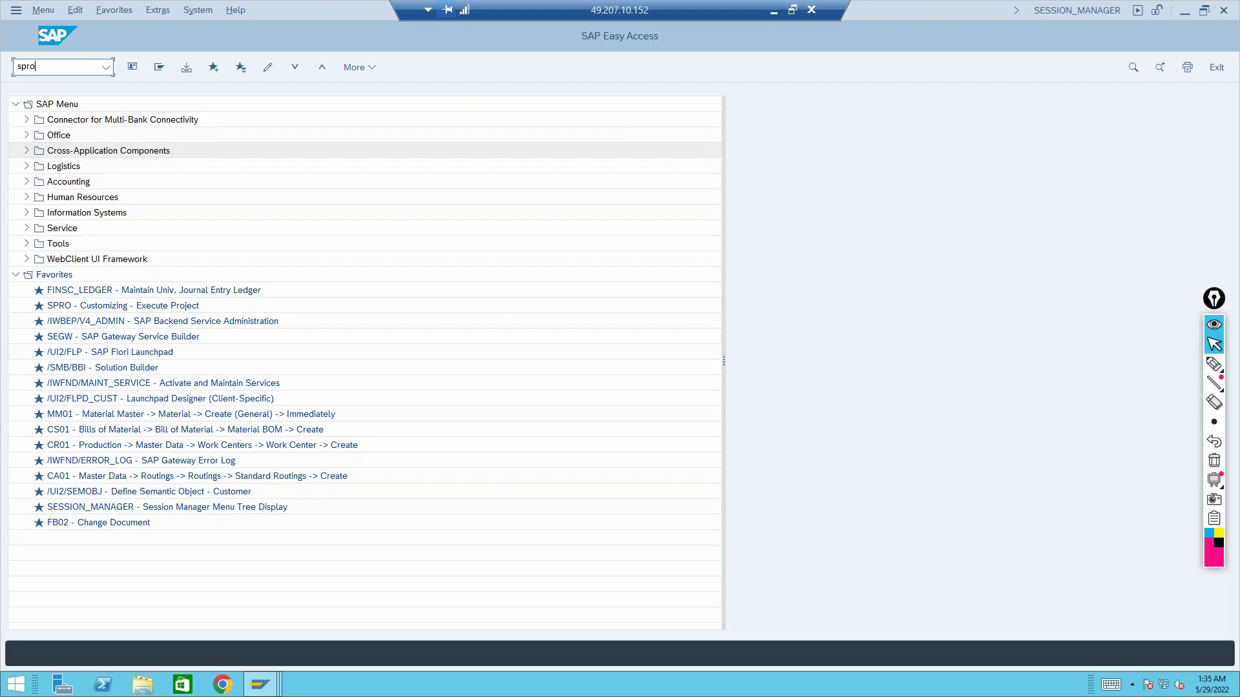
key(Return)
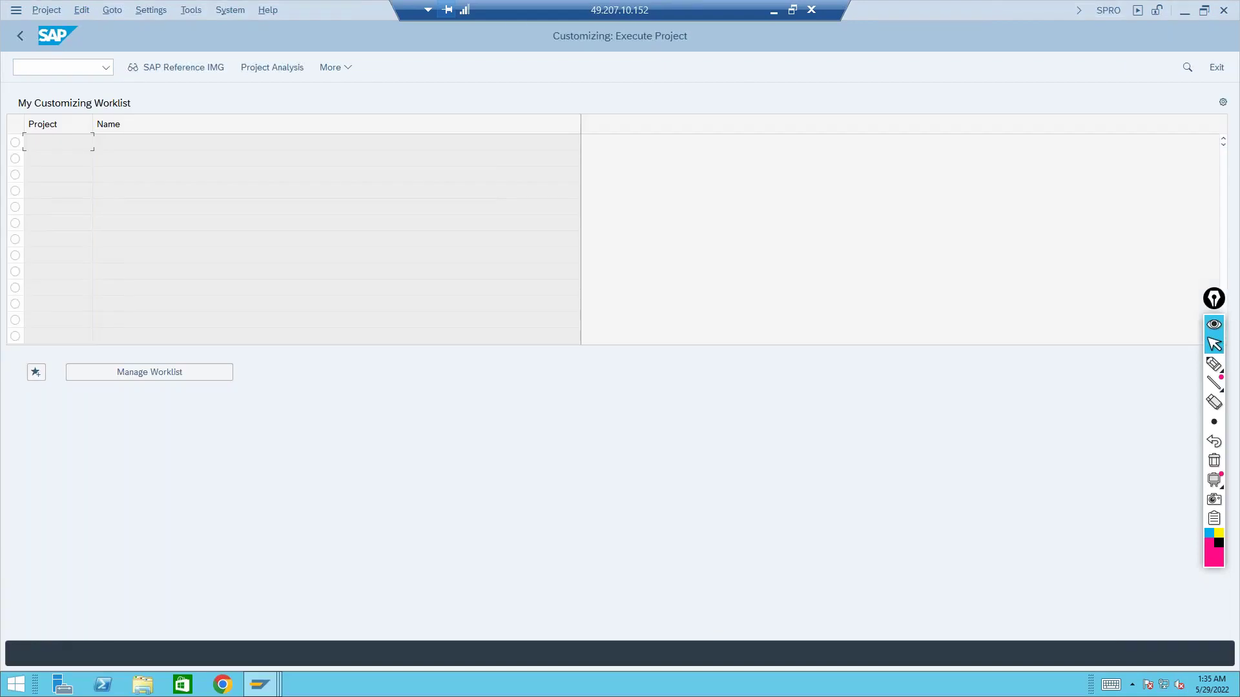
Expand Sales and Distribution > Basic Functions > Credit Management/Risk Management in the IMG
click(197, 67)
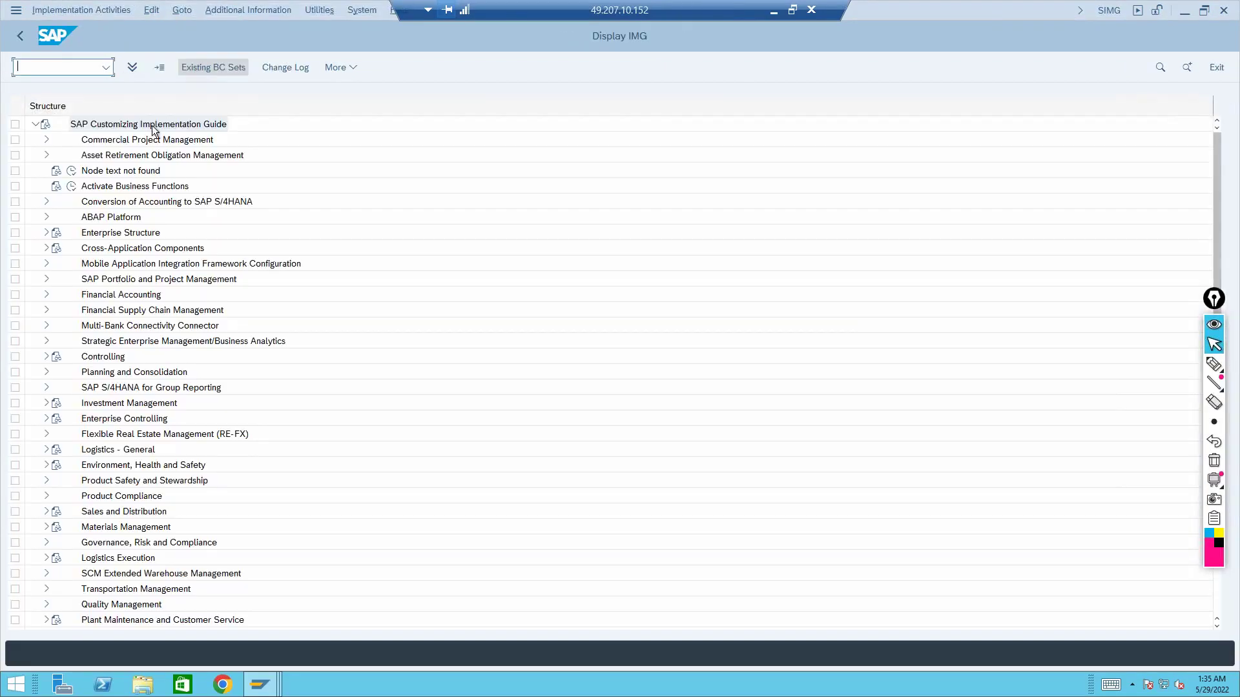
click(119, 316)
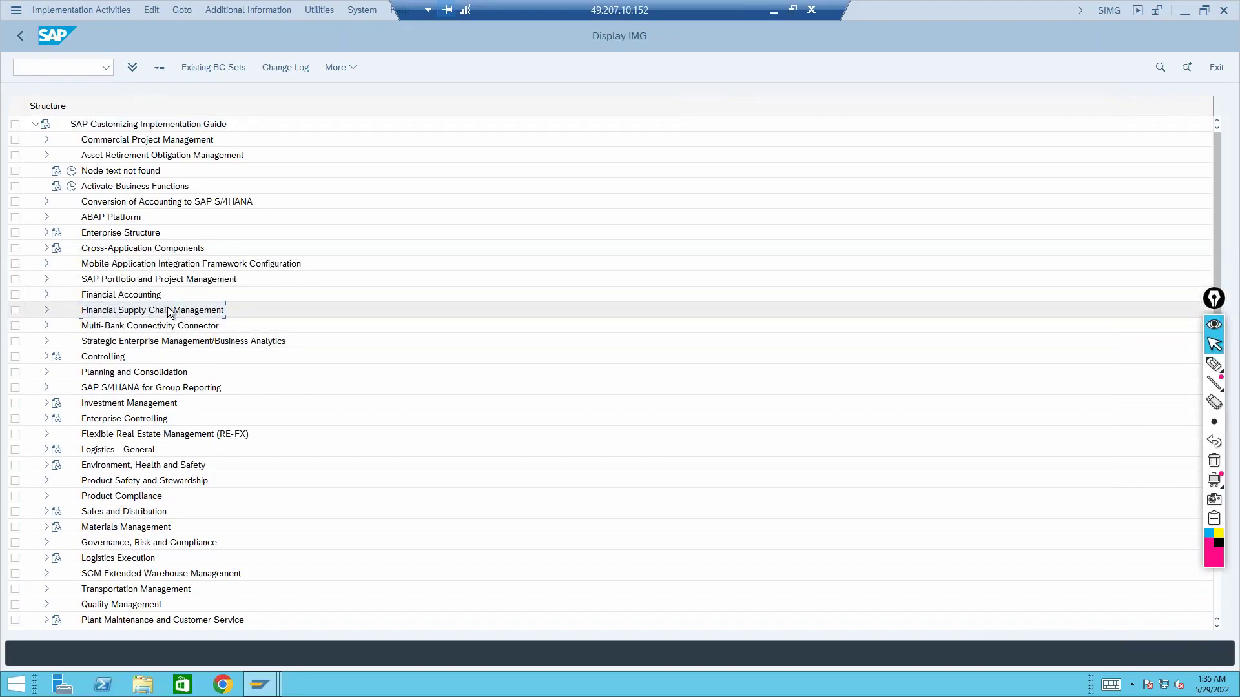
click(88, 515)
click(47, 513)
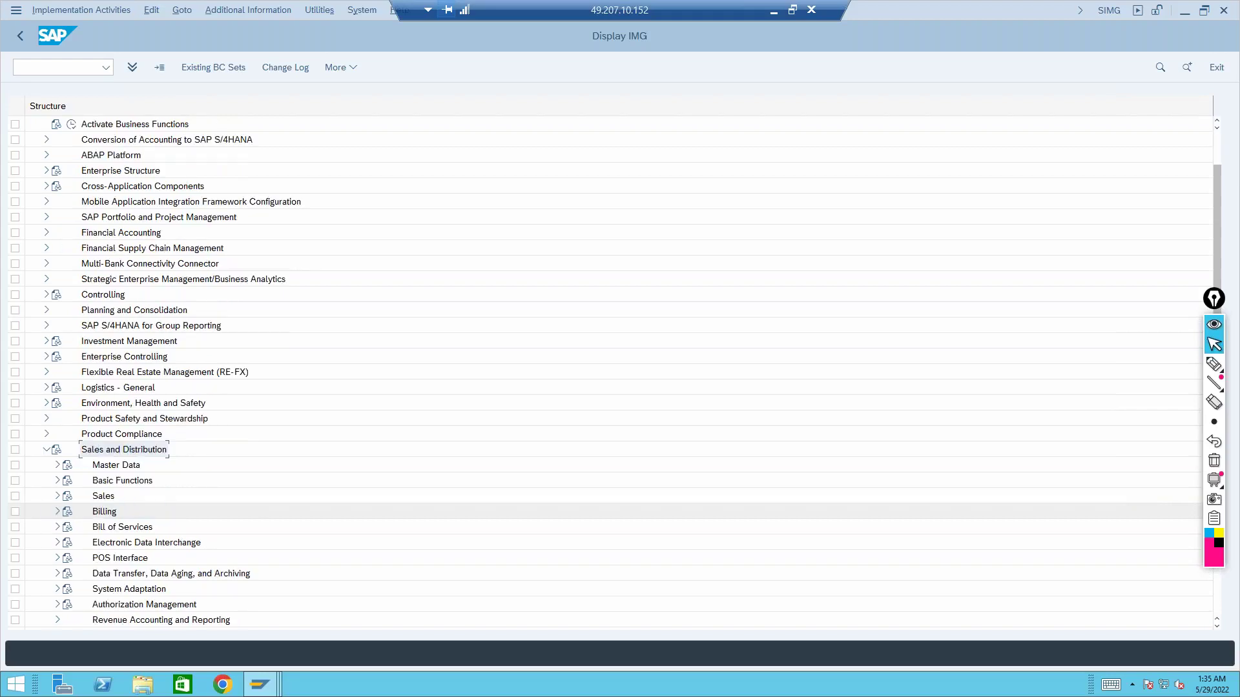
click(57, 480)
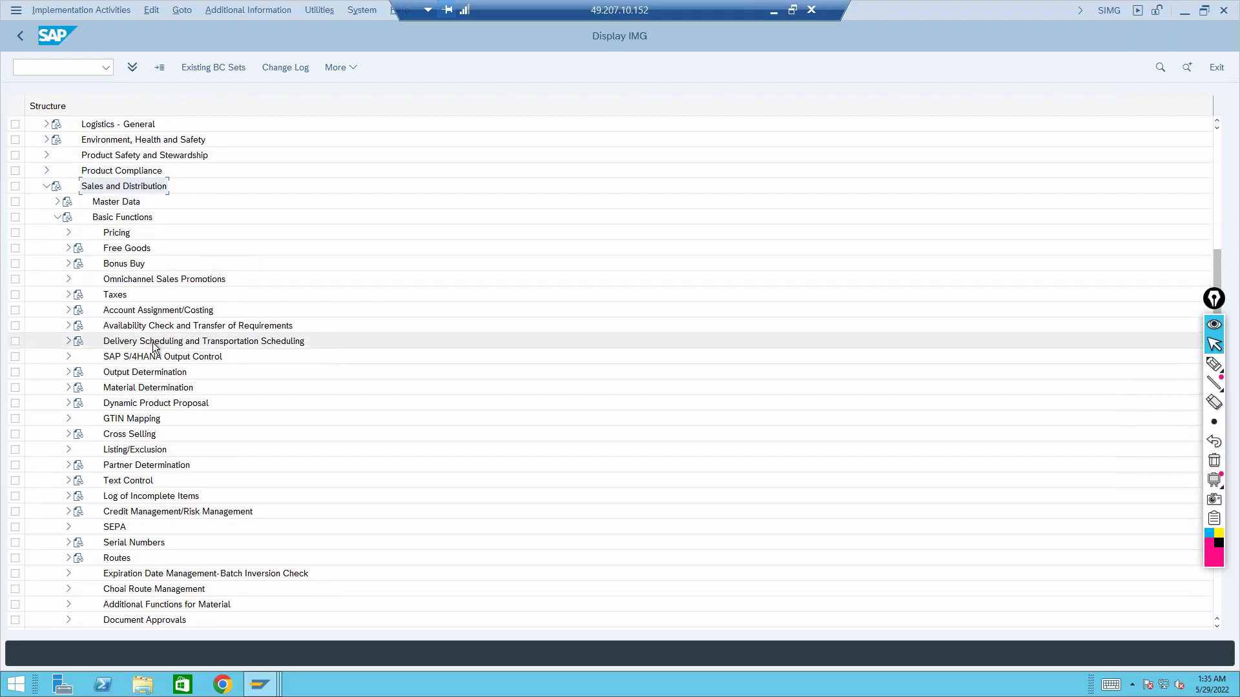
click(157, 512)
click(68, 514)
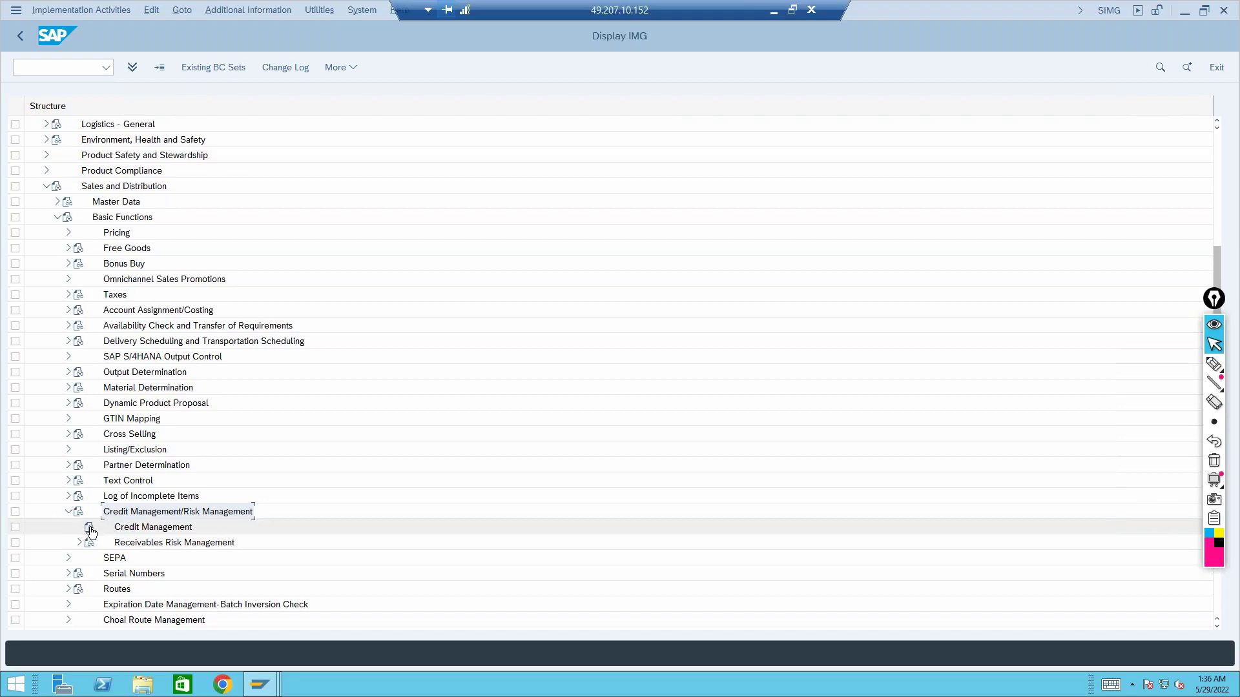
click(90, 529)
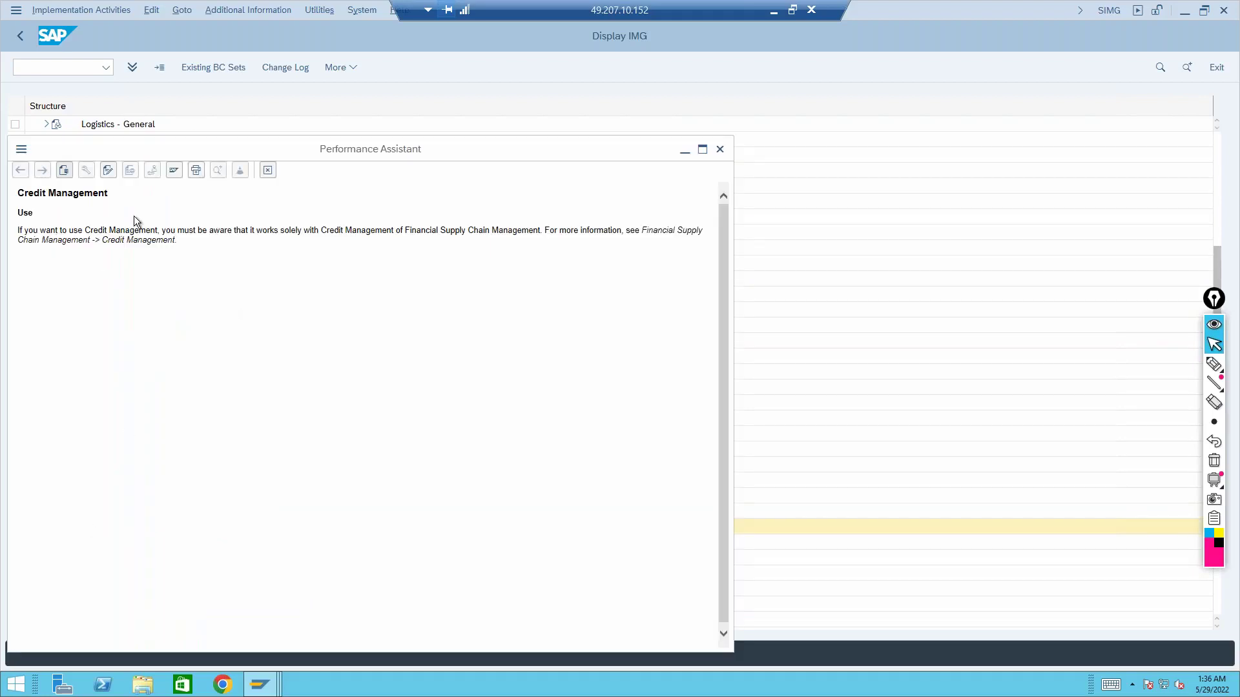
drag(178, 233, 536, 233)
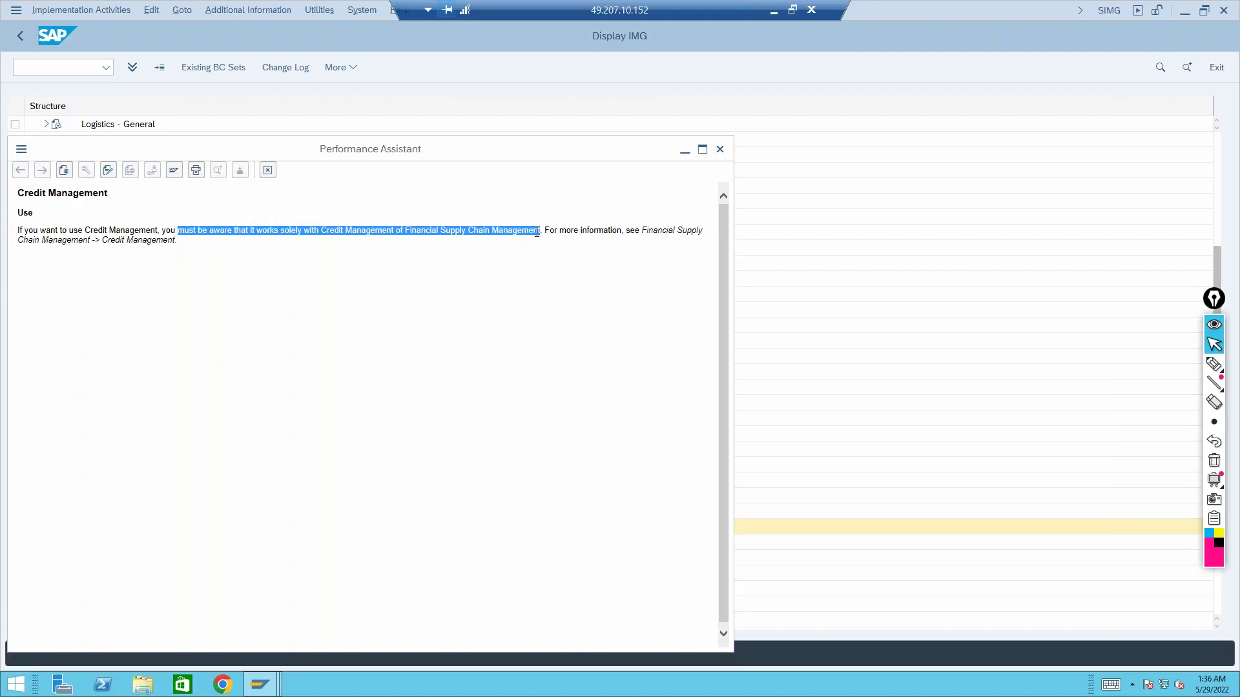
click(720, 149)
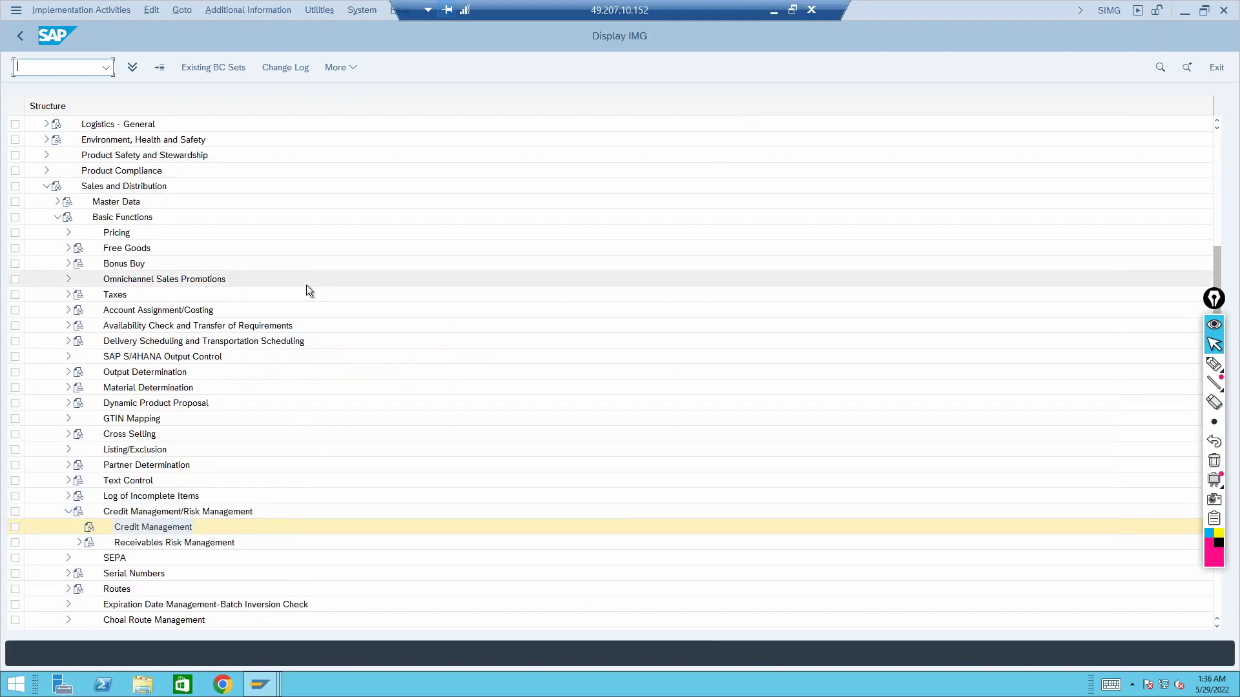
Collapse Sales and Distribution and expand Financial Supply Chain Management > Credit Management
click(46, 185)
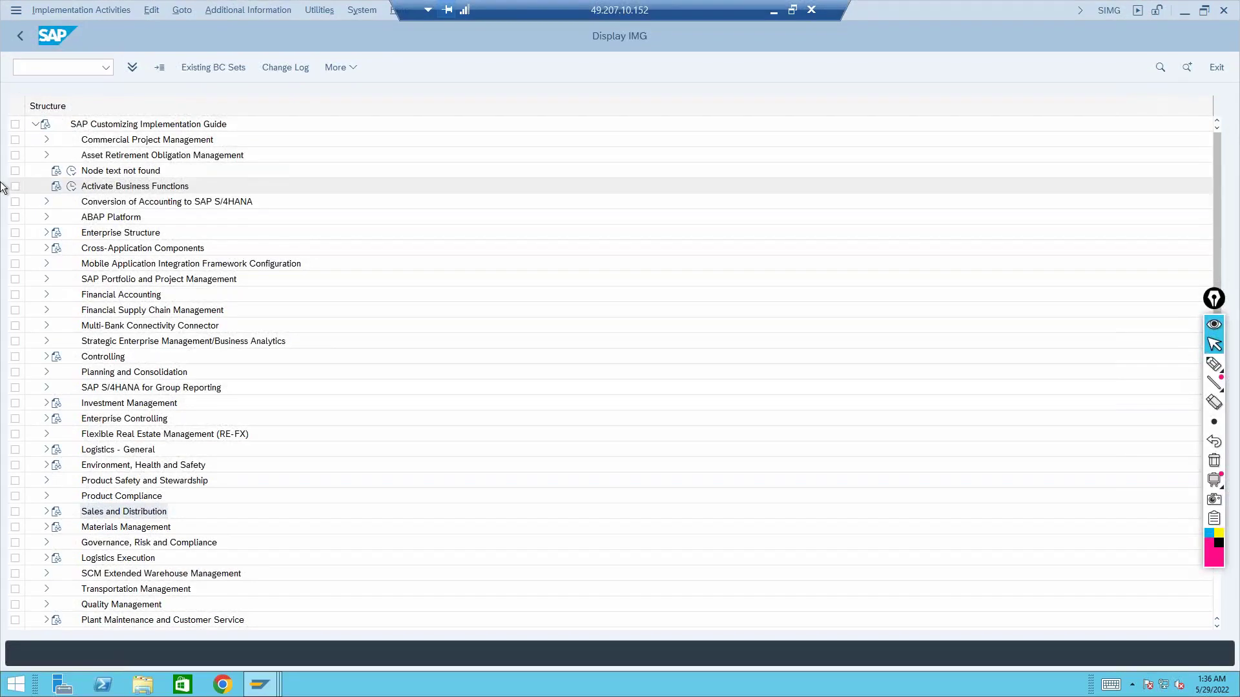
click(166, 312)
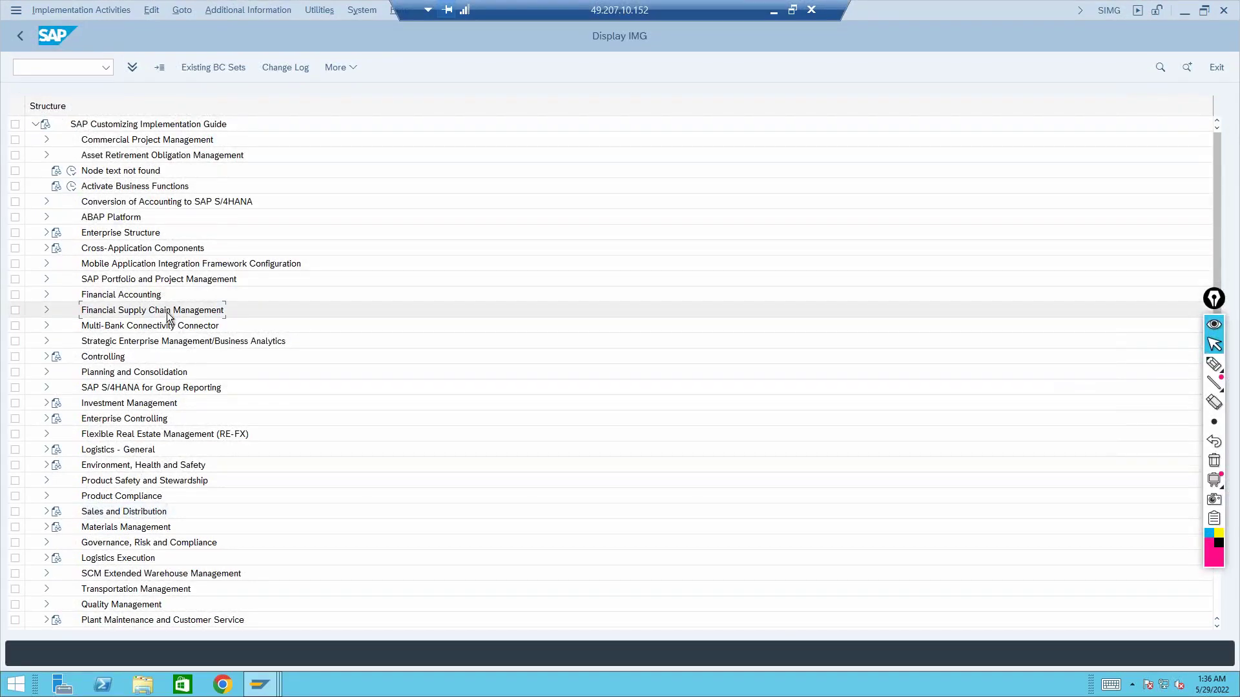
click(47, 310)
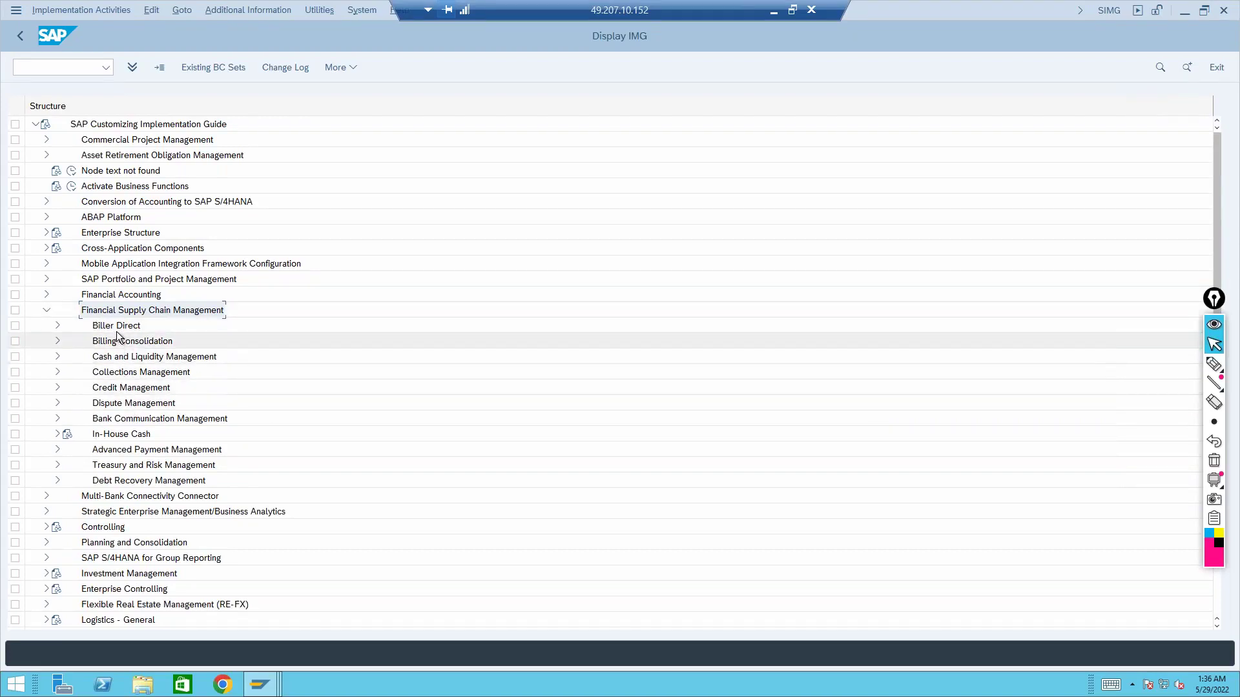
click(123, 390)
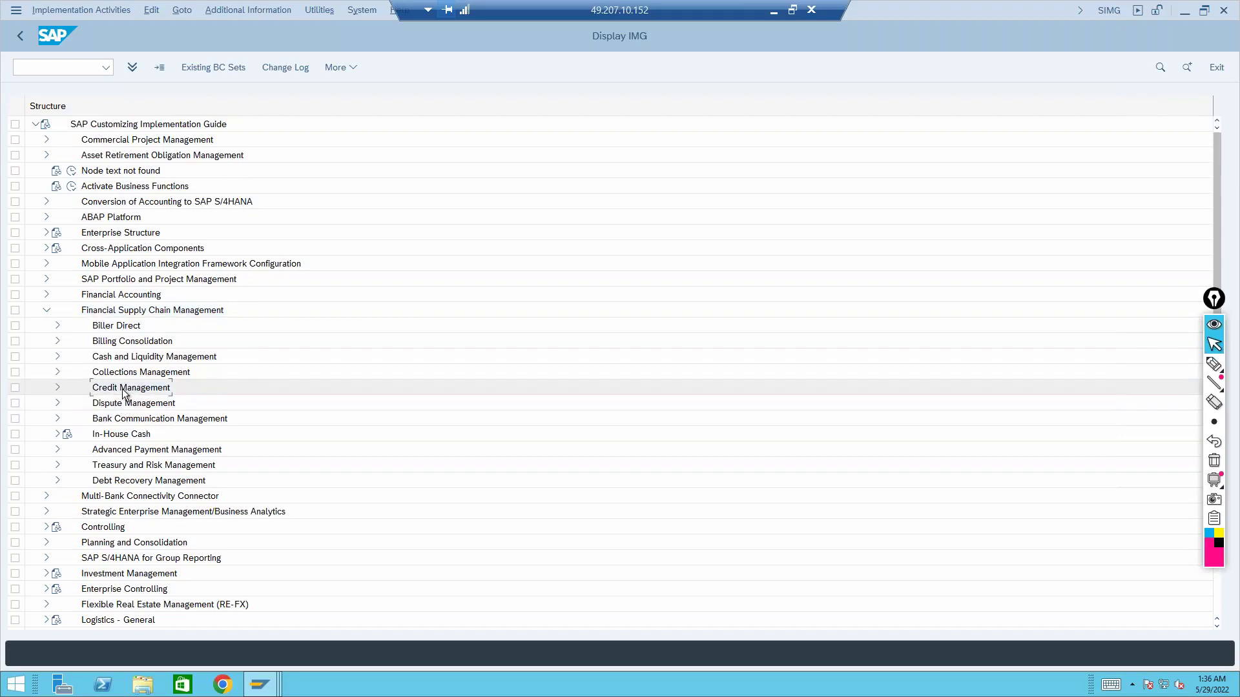
click(56, 390)
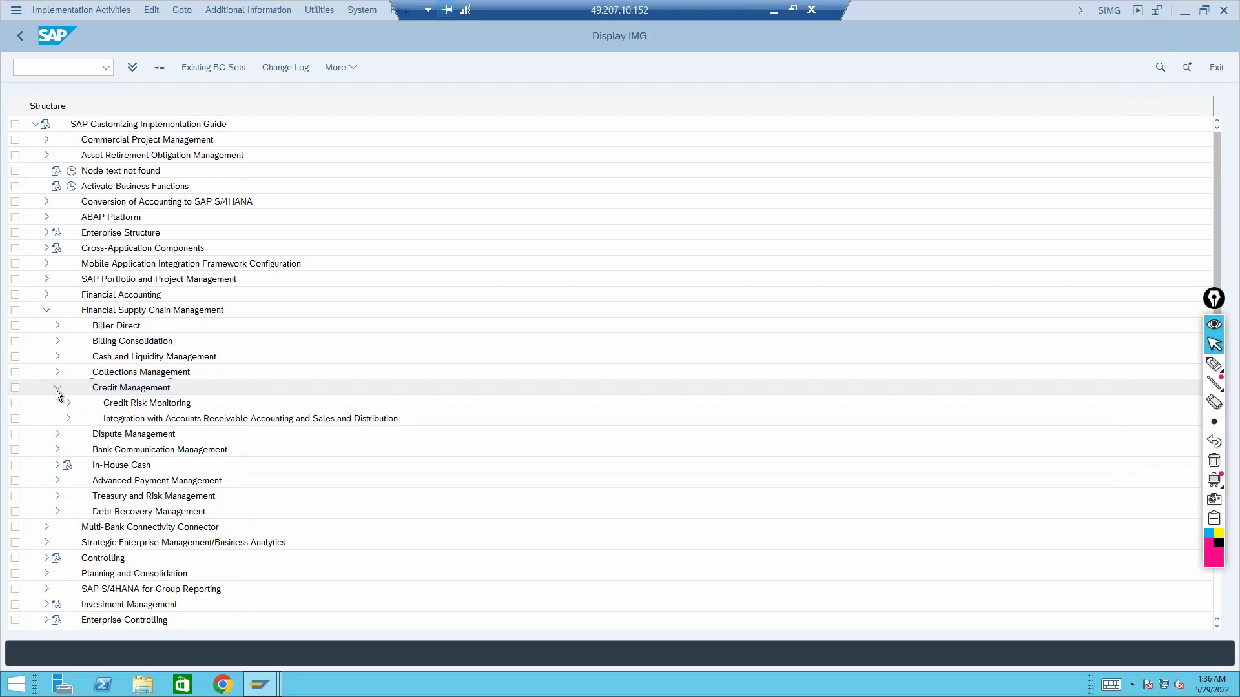
Expand Integration with Accounts Receivable and Sales Distribution down to Integration with Sales and Distribution
scroll(61, 391, down, 2)
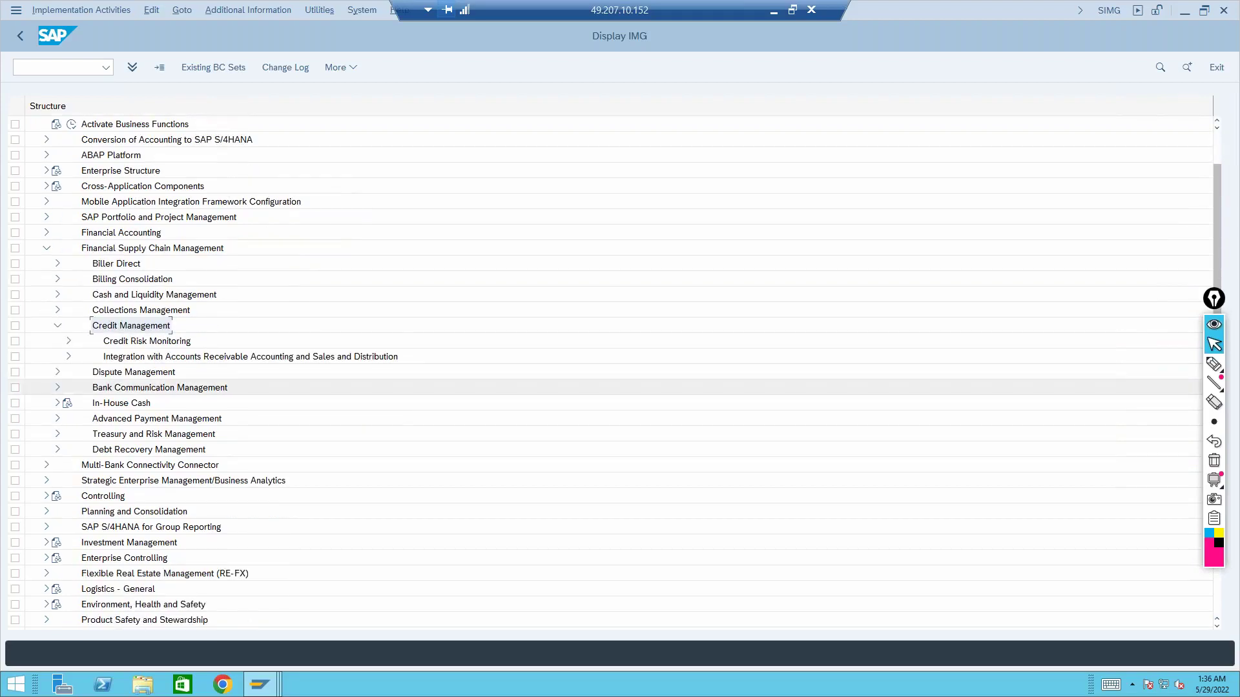
click(146, 342)
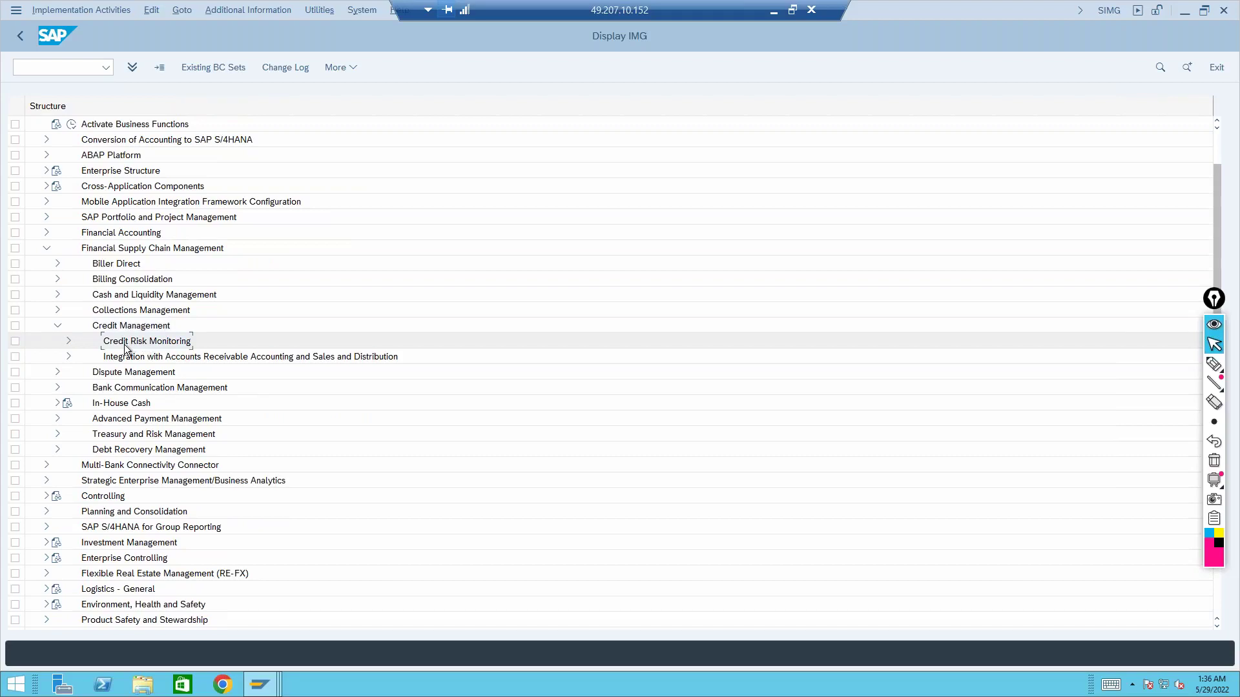
click(128, 363)
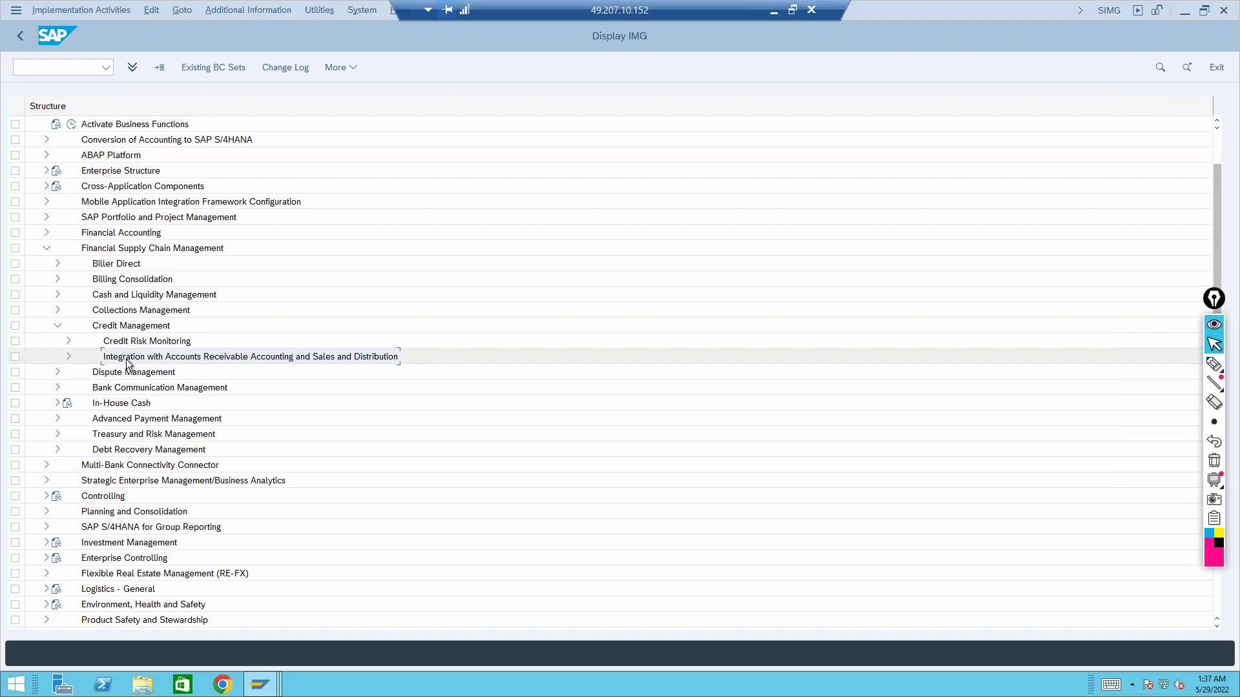
click(68, 357)
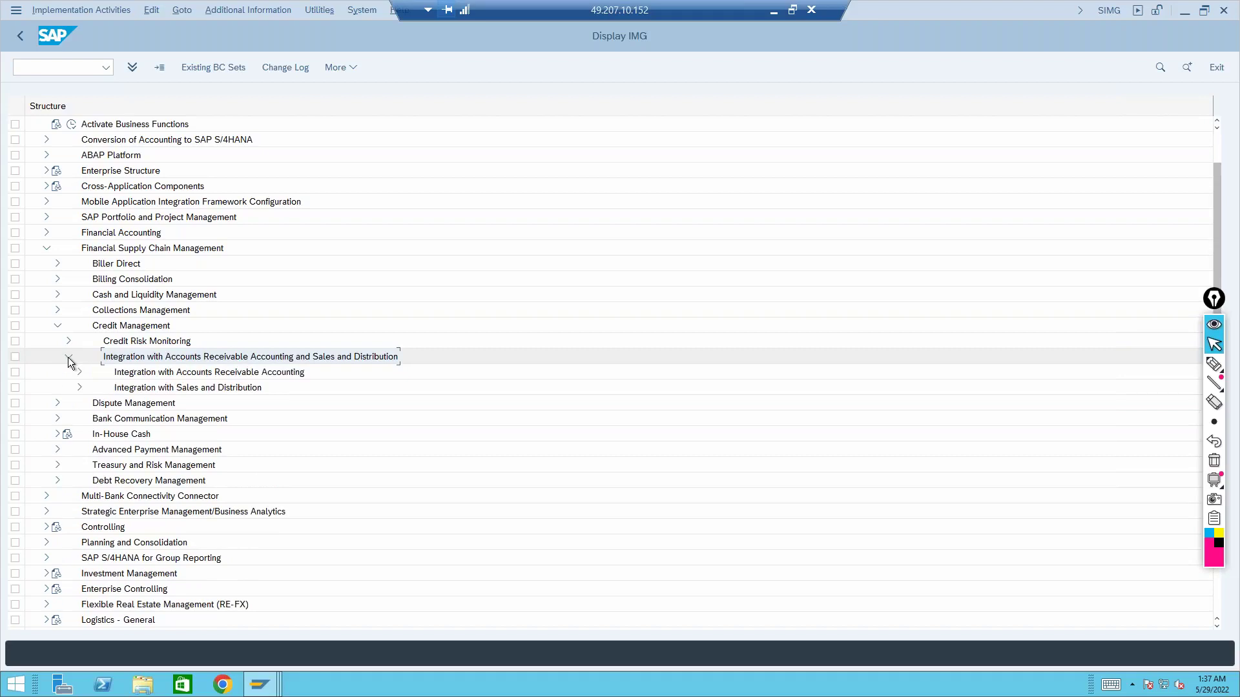
click(150, 375)
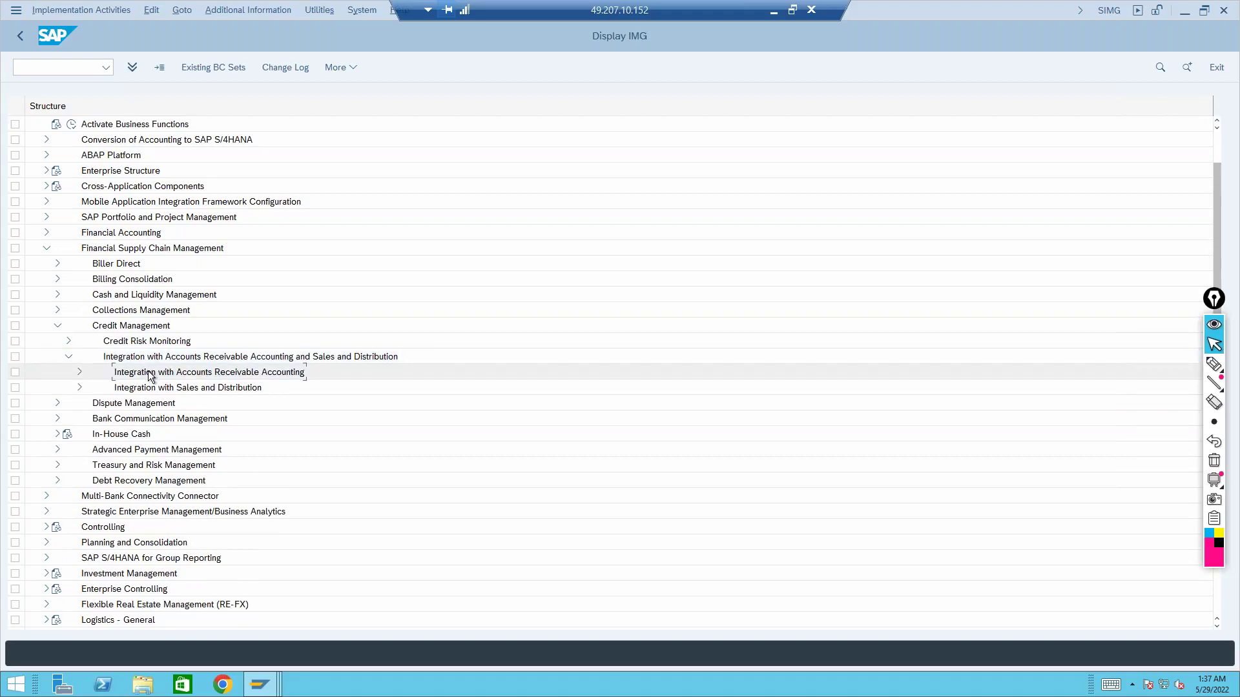
click(149, 391)
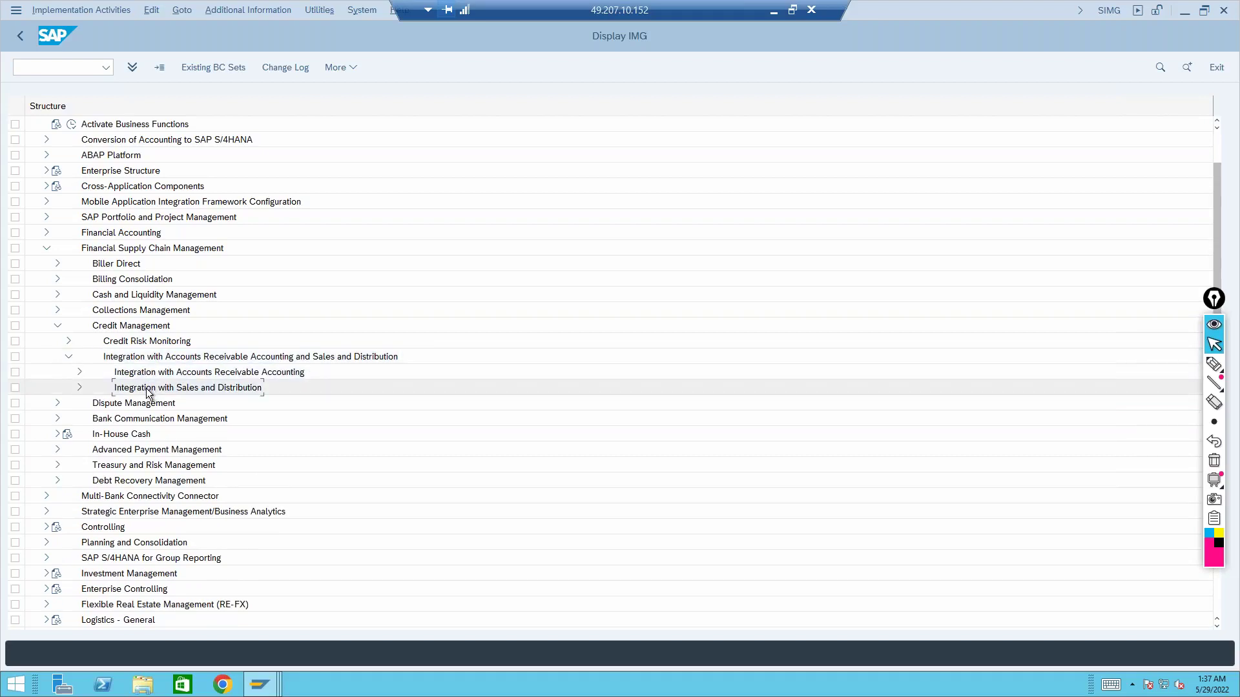
click(80, 388)
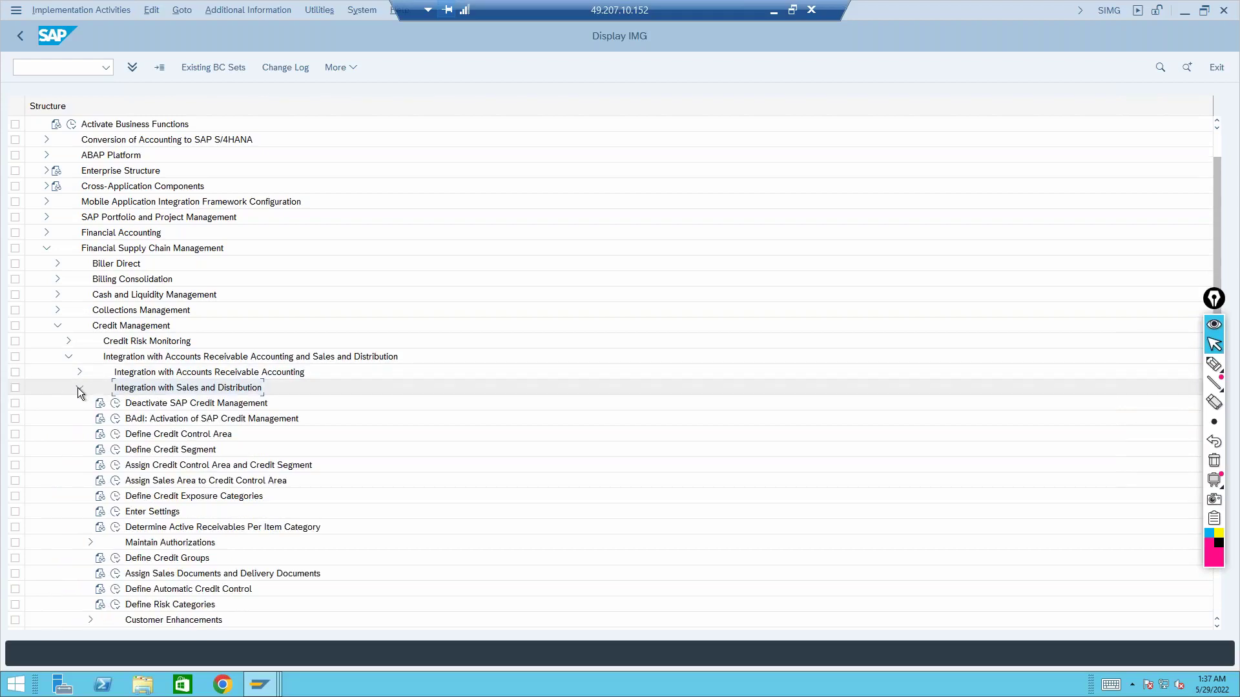
Collapse the integration nodes and expand Credit Risk Monitoring > Master Data, selecting Define Formulas
scroll(219, 431, down, 2)
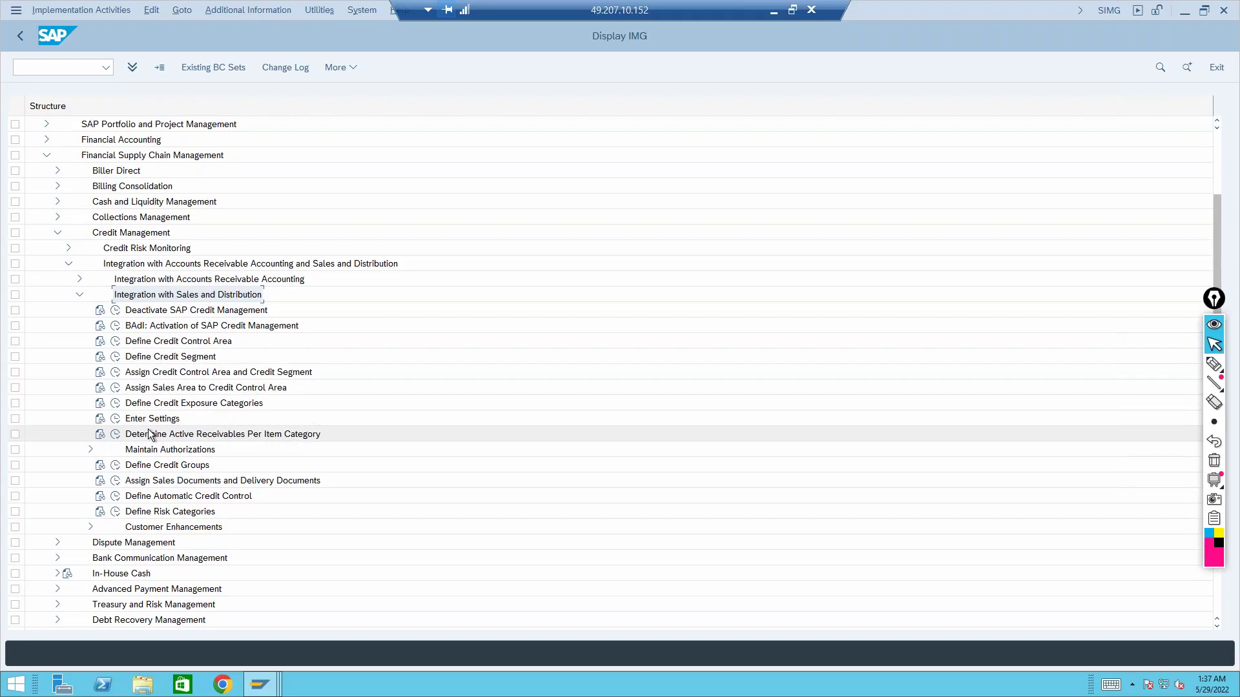
click(80, 295)
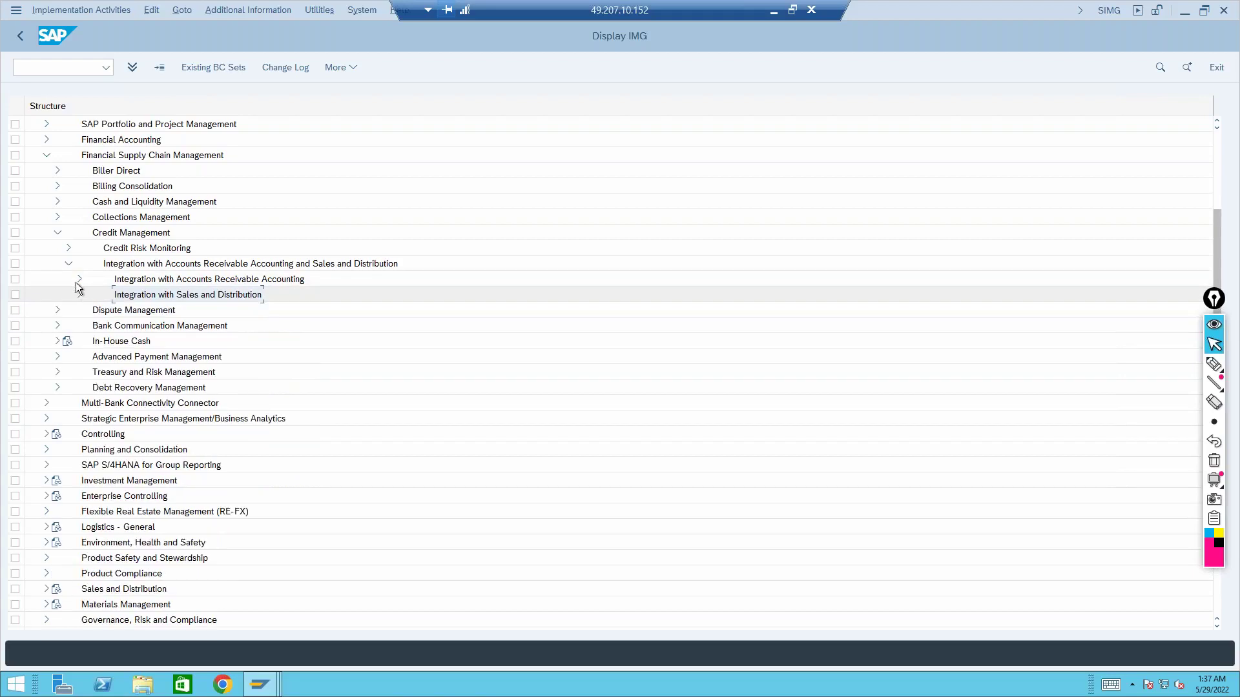
click(70, 264)
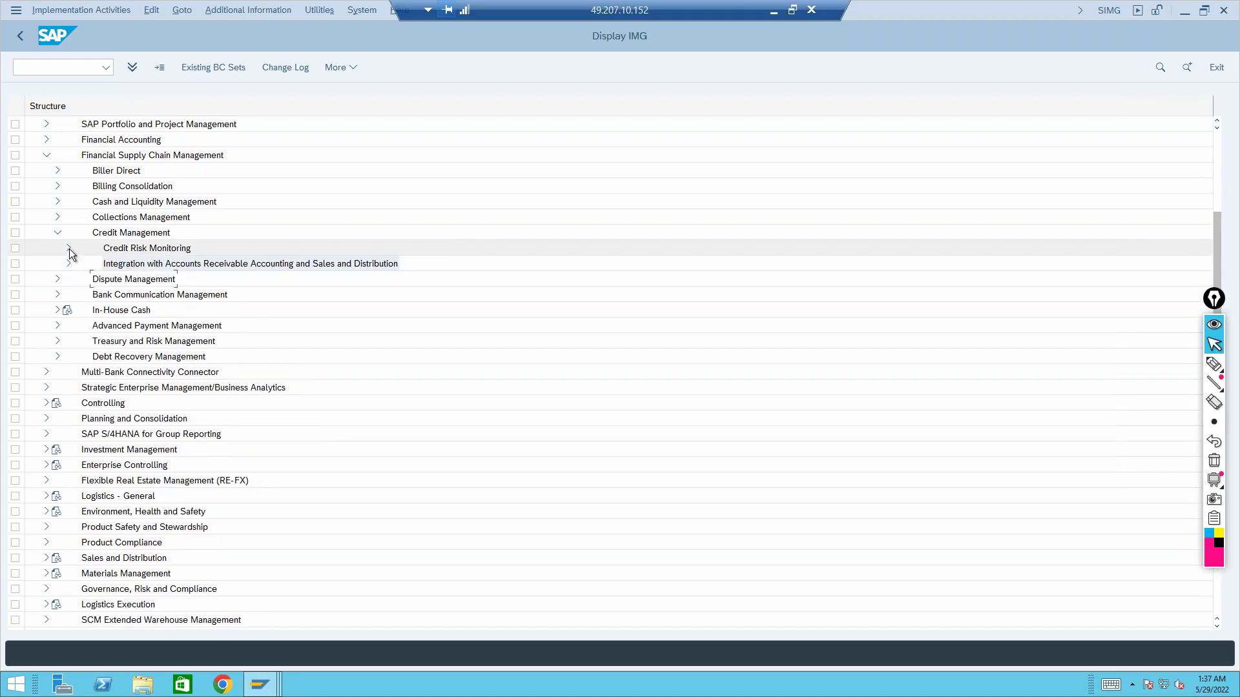
click(69, 249)
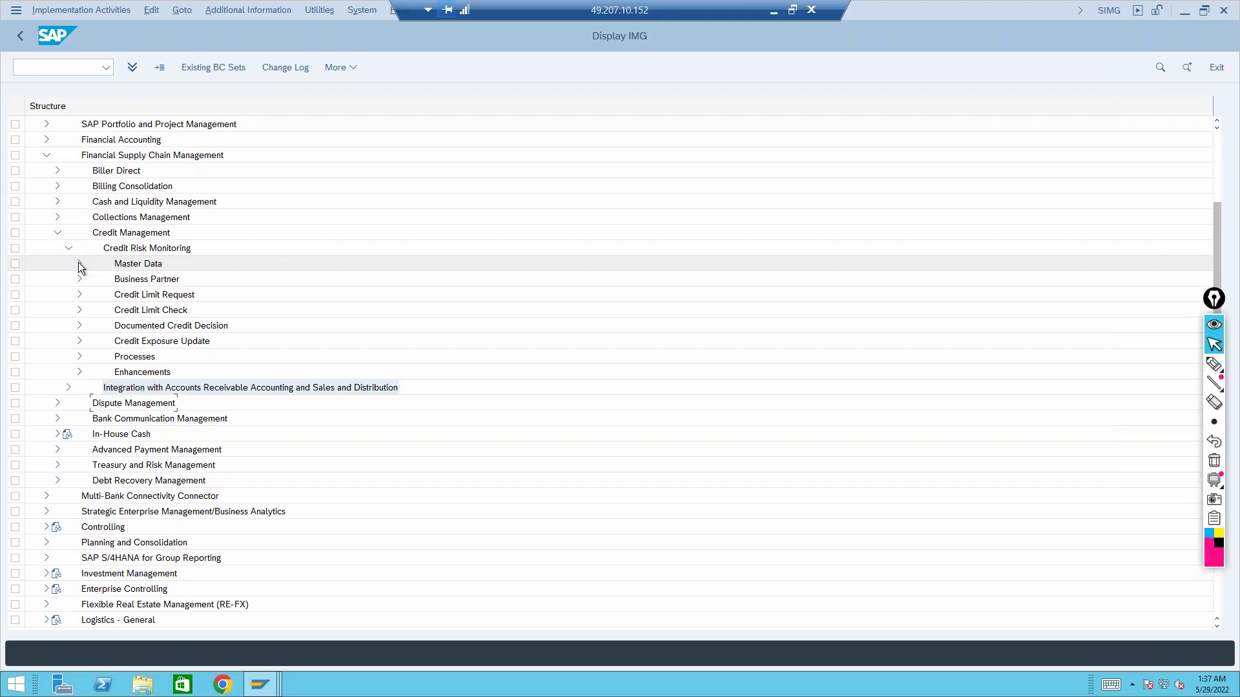
click(79, 263)
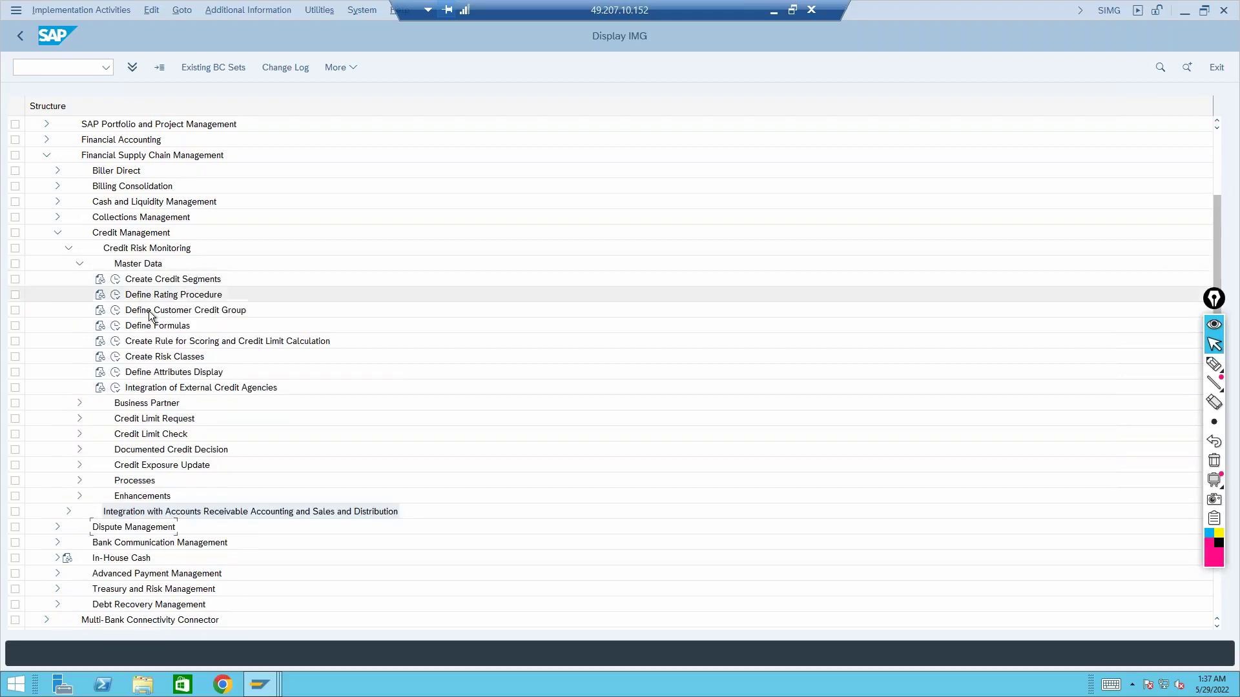
click(159, 327)
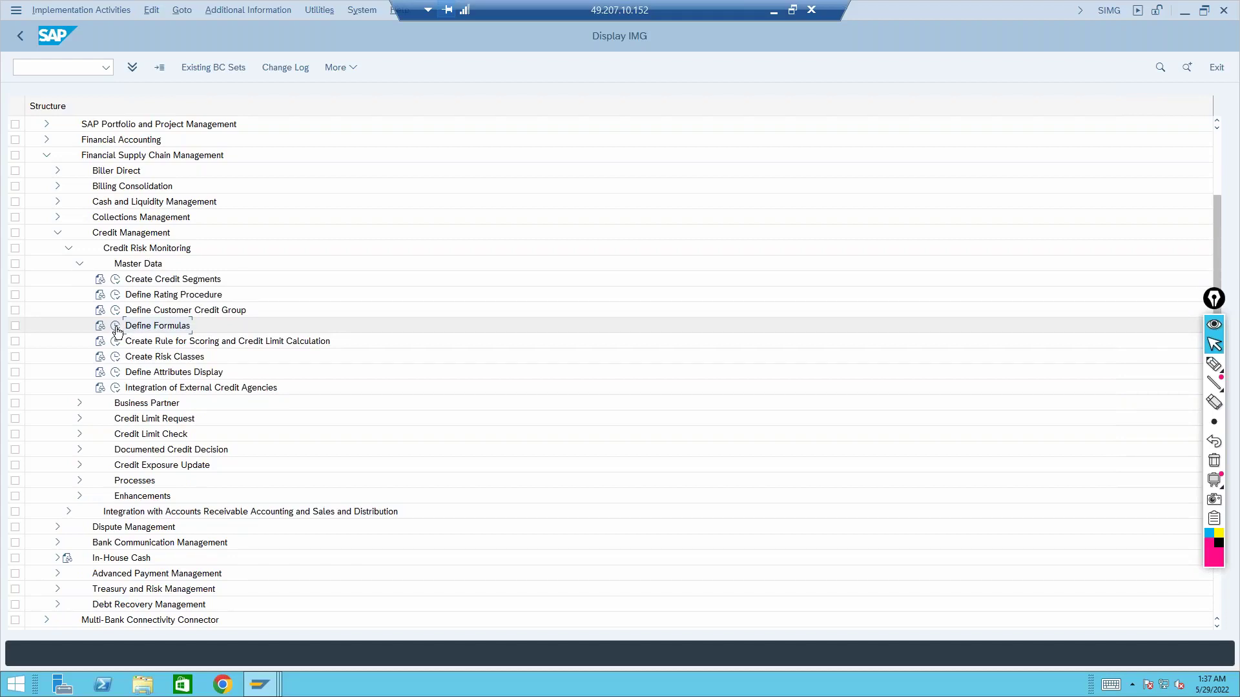
Glance at partner 31's credit profile window, then select Create Rule for Scoring and Credit Limit Calculation
mouse_move(260, 684)
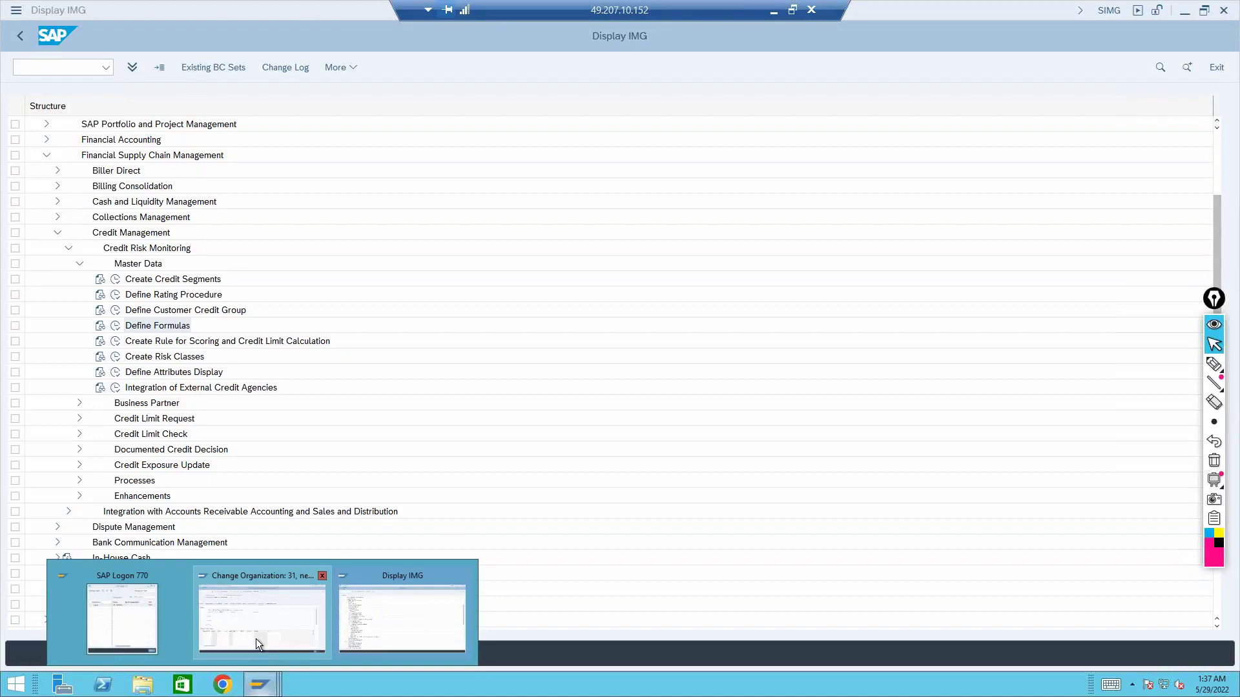
click(255, 639)
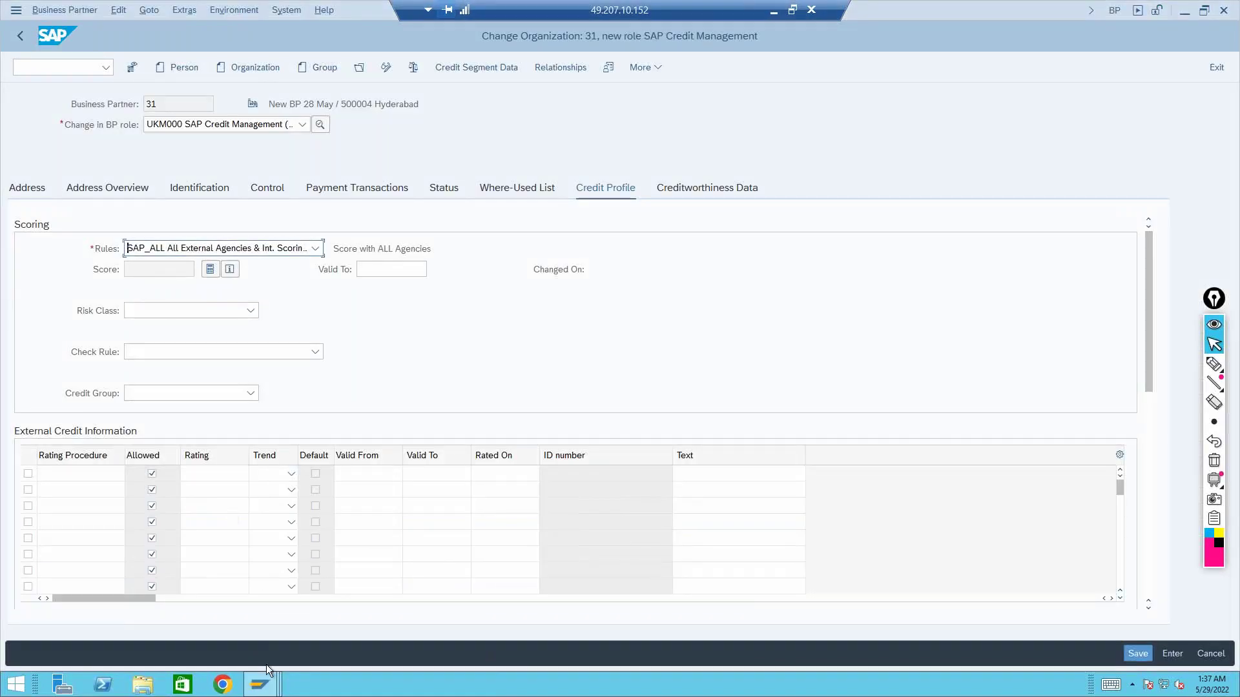
mouse_move(261, 684)
click(363, 623)
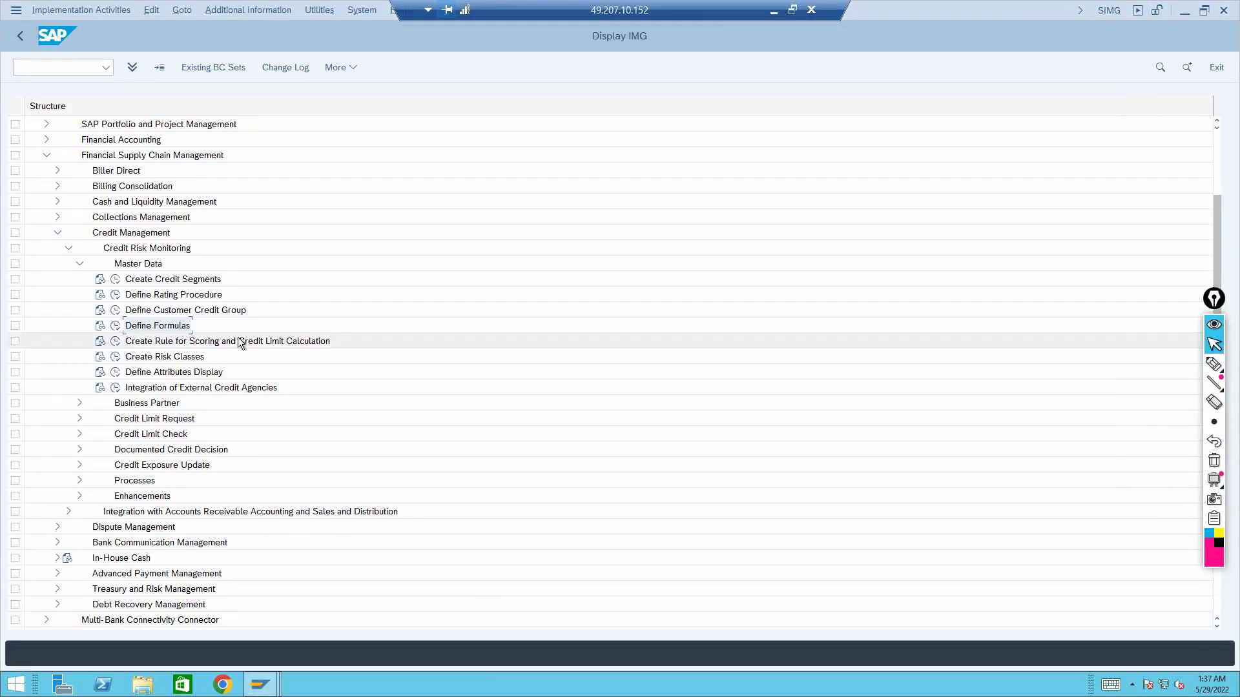
click(151, 344)
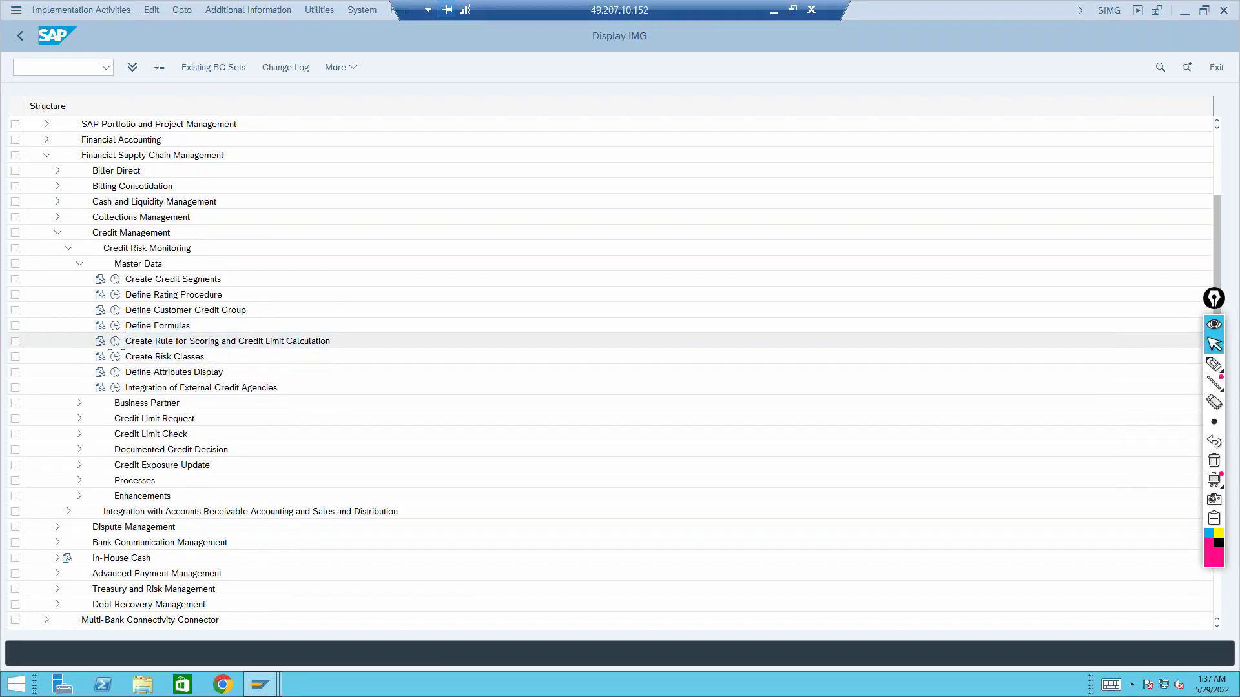
Run the scoring and credit limit rule activity and look over the SAP_ALL and STANDARD rules
click(115, 343)
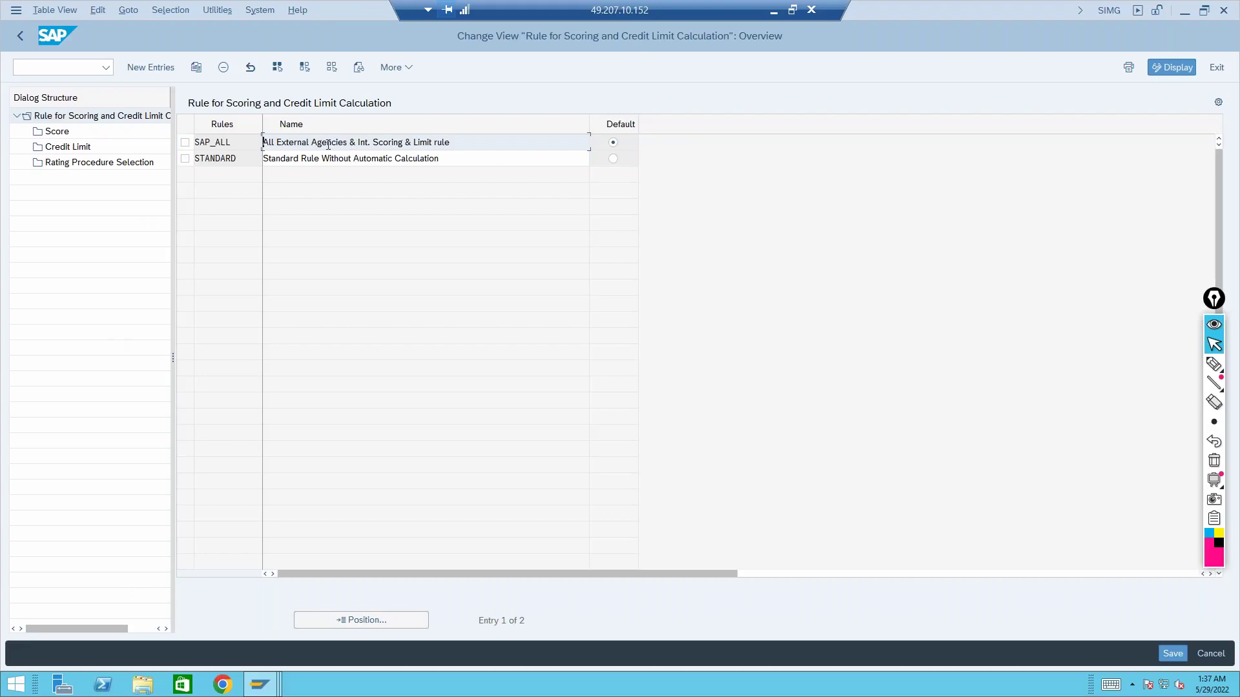
drag(237, 143, 185, 142)
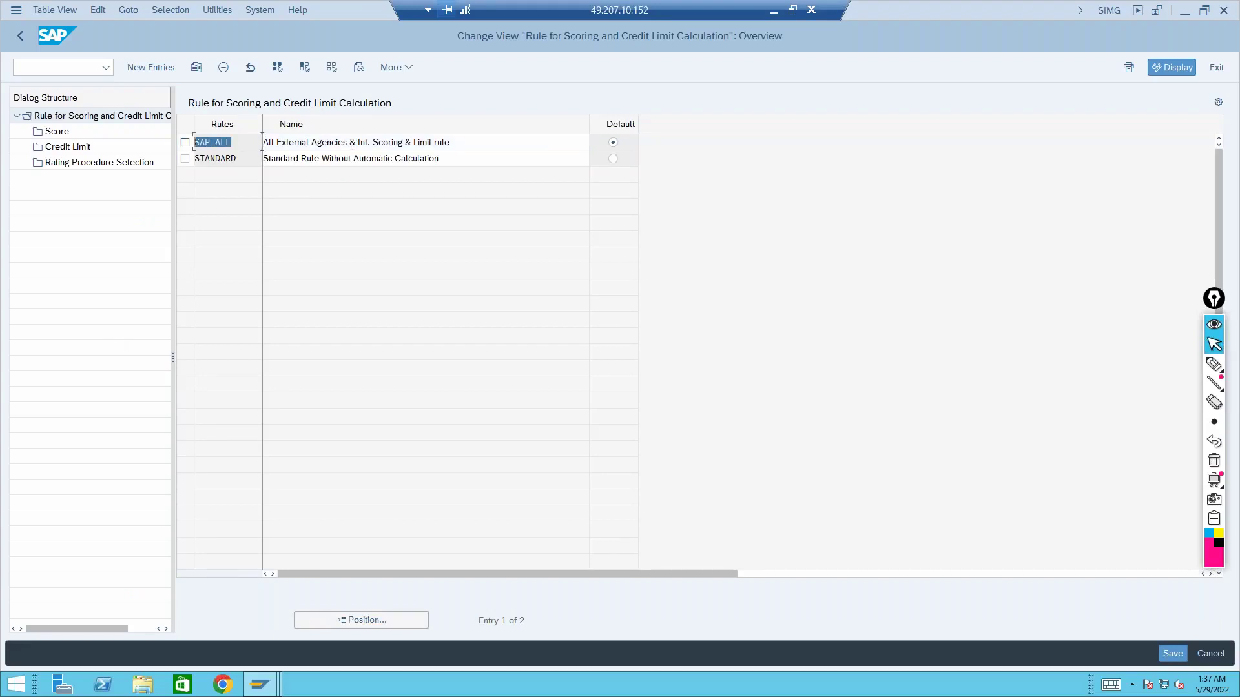
drag(260, 161, 249, 163)
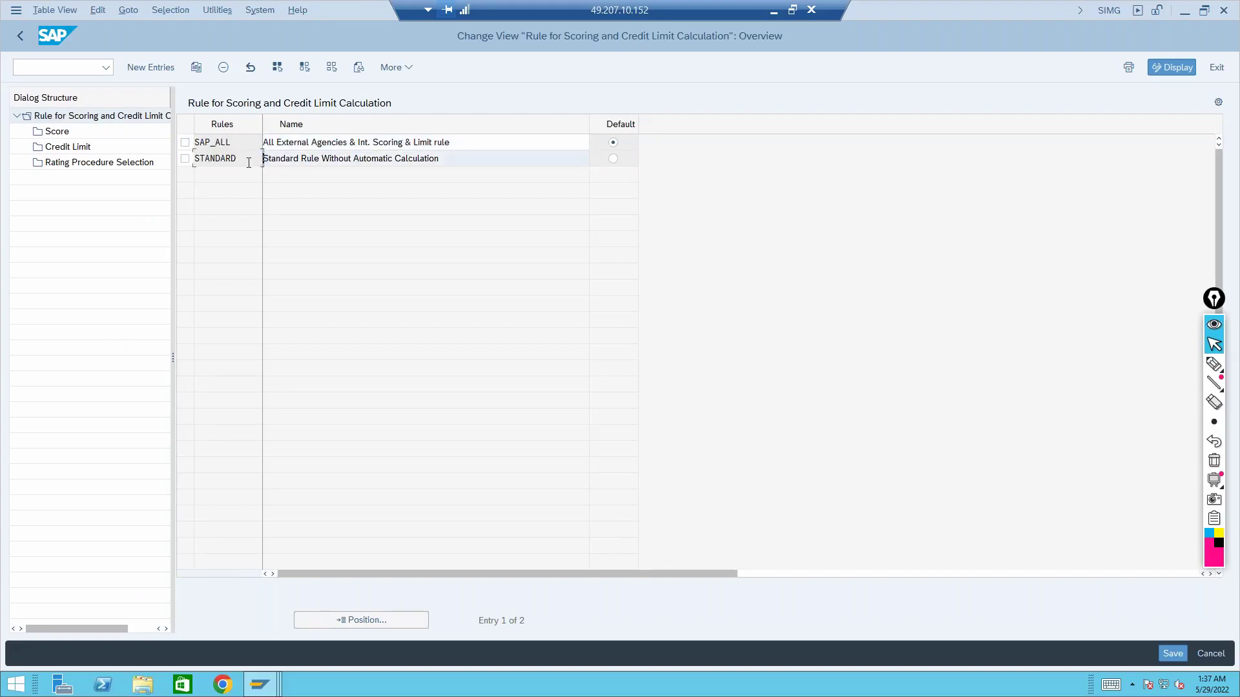
Check business partner 31's scoring rule list, keep SAP_ALL, and return to the Rule for Scoring window
click(260, 685)
click(258, 610)
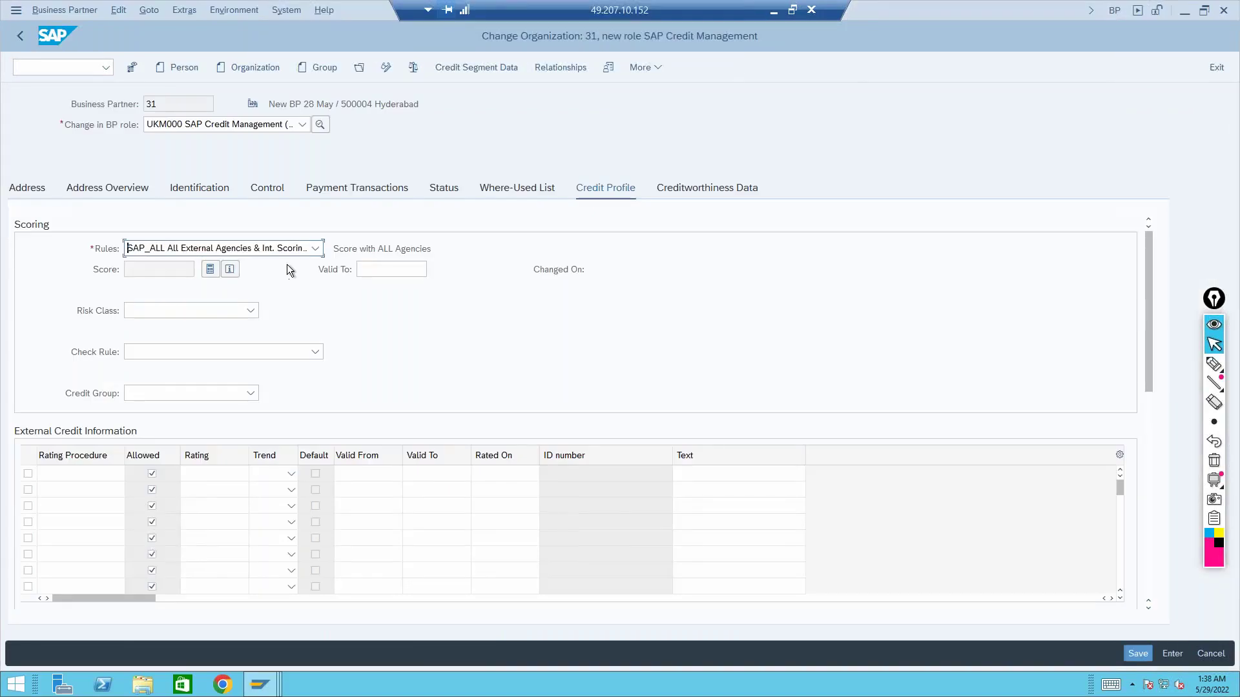
click(313, 250)
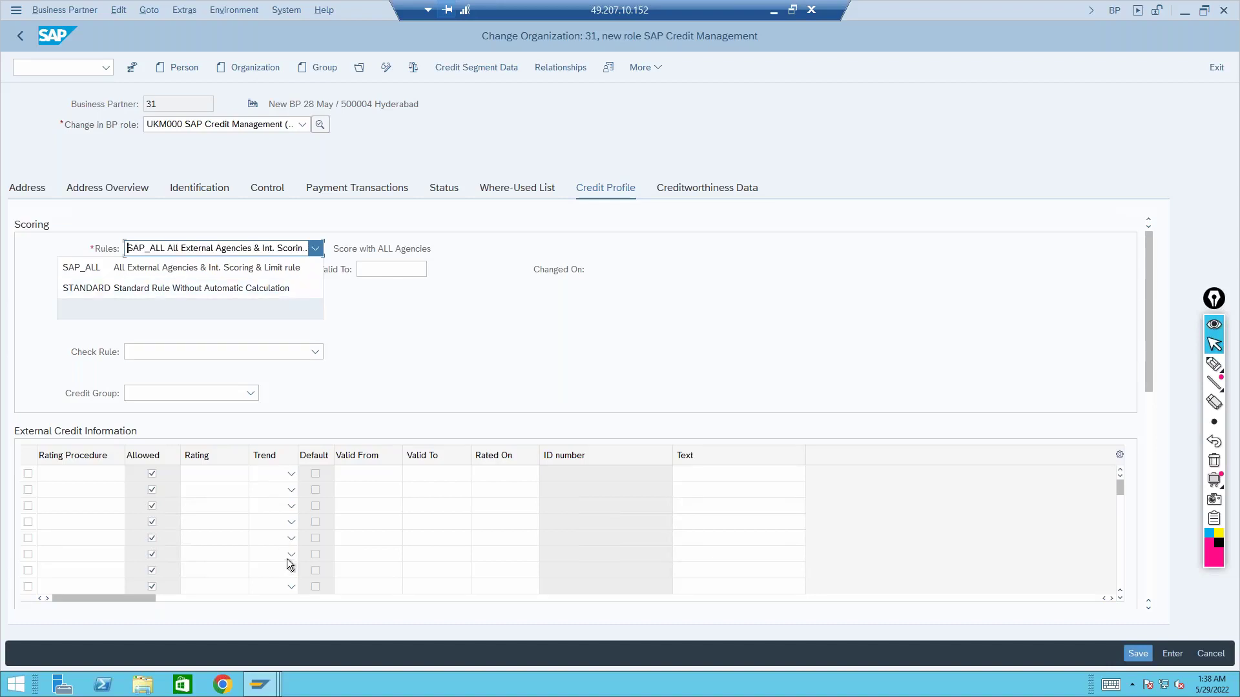
click(471, 375)
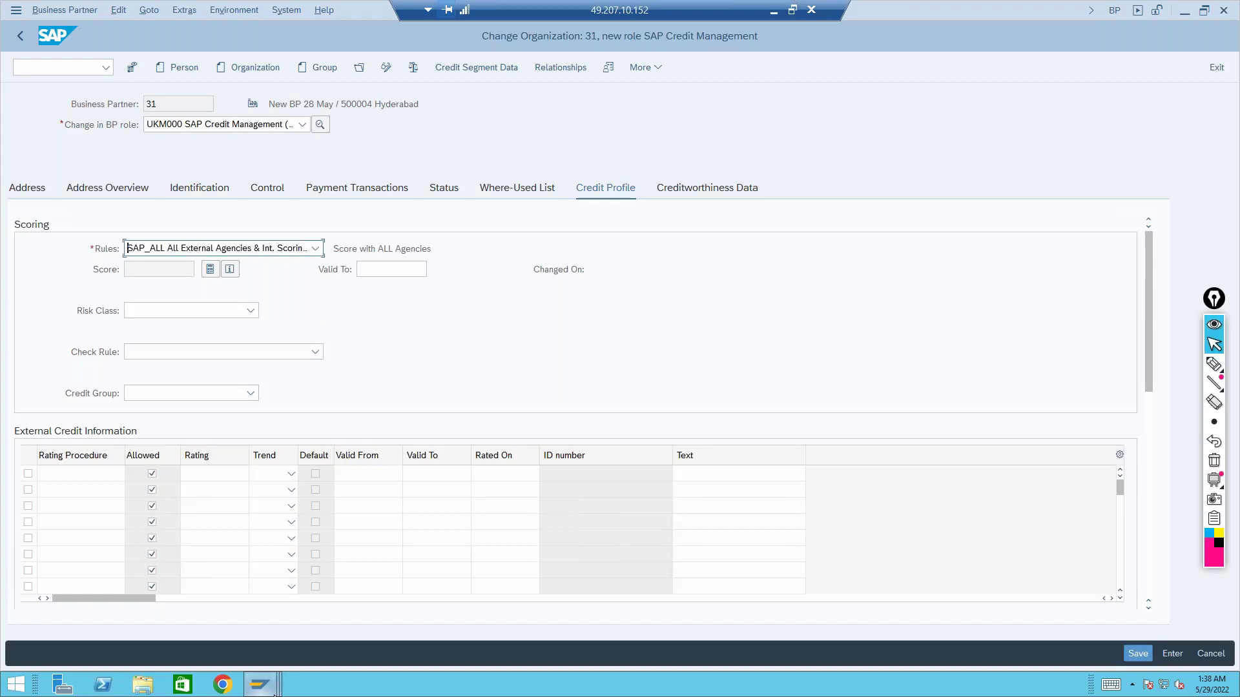
mouse_move(274, 691)
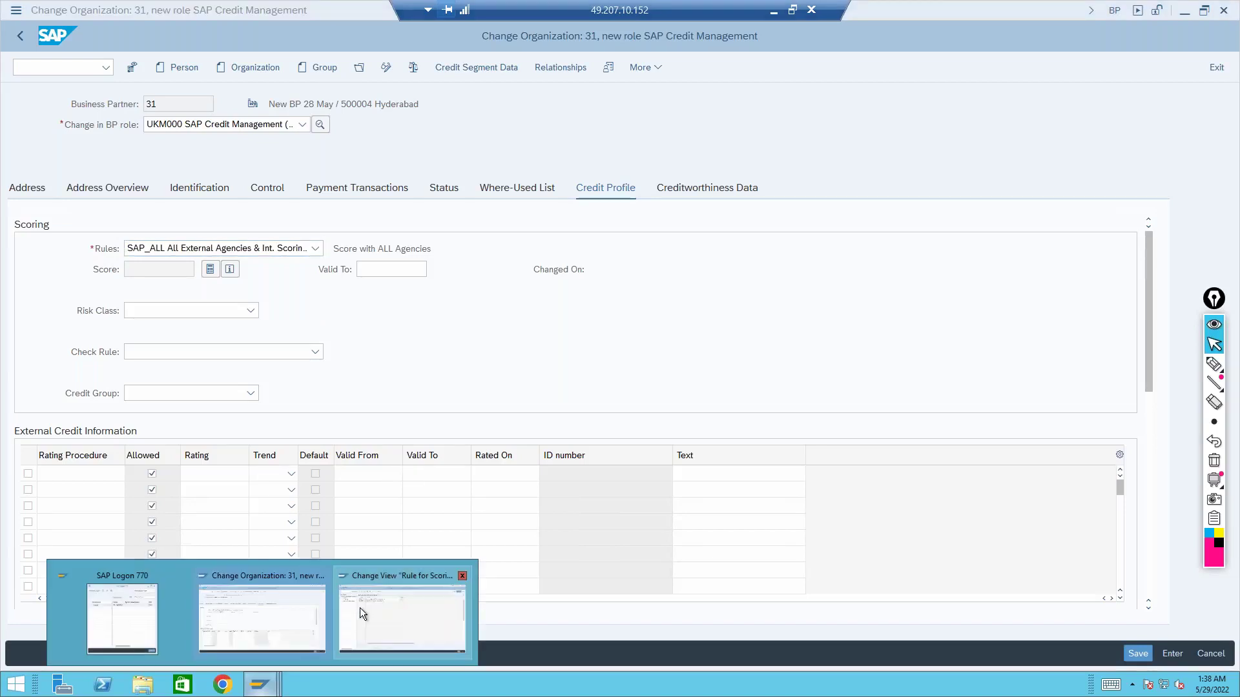
click(360, 607)
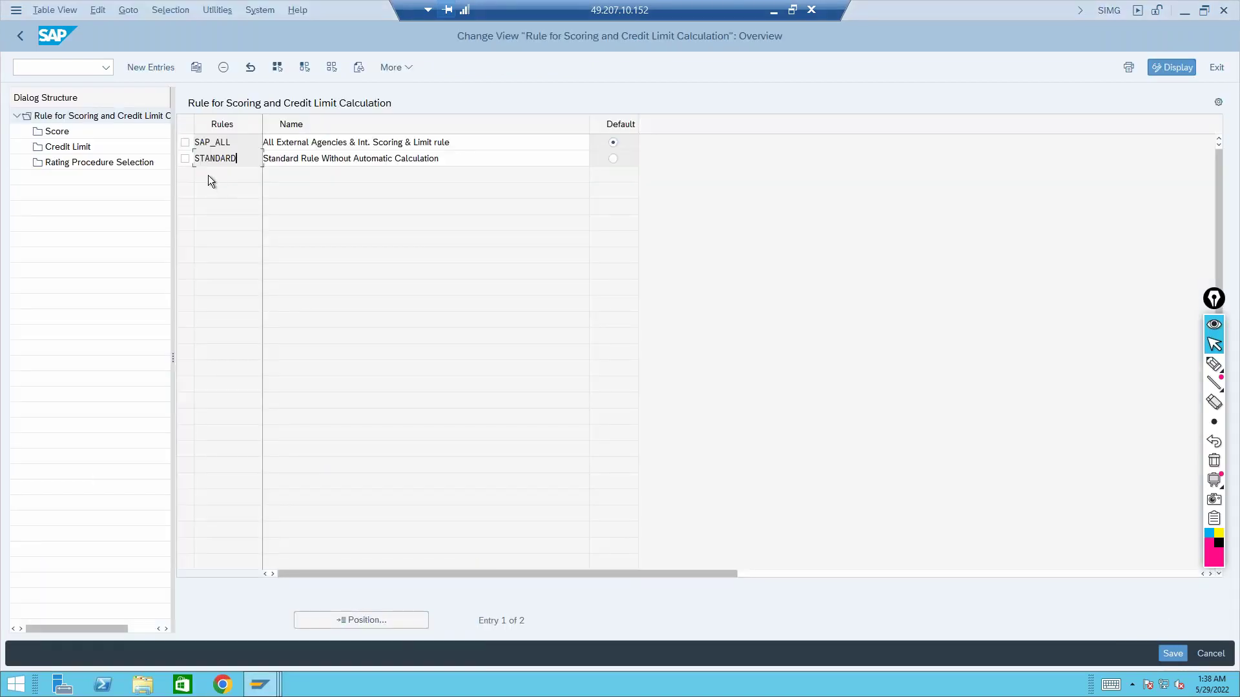
Select the SAP_ALL row's checkbox in the Rule for Scoring overview
click(184, 142)
click(185, 142)
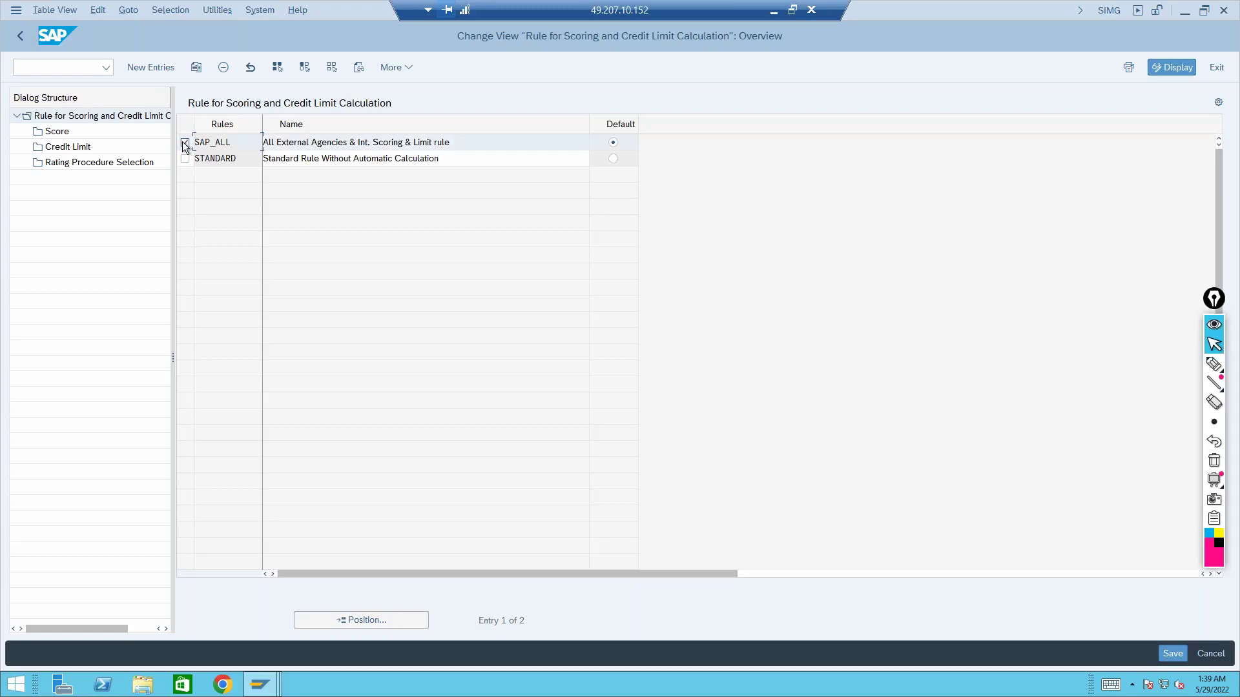
double_click(57, 131)
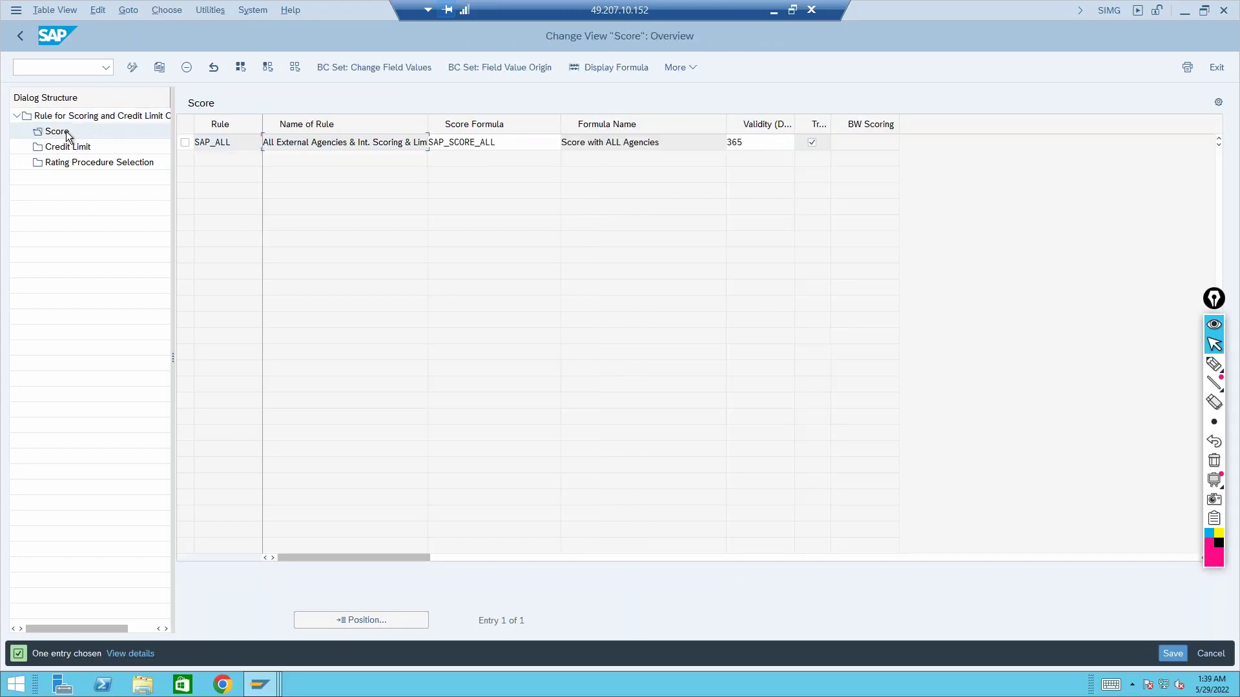
double_click(67, 147)
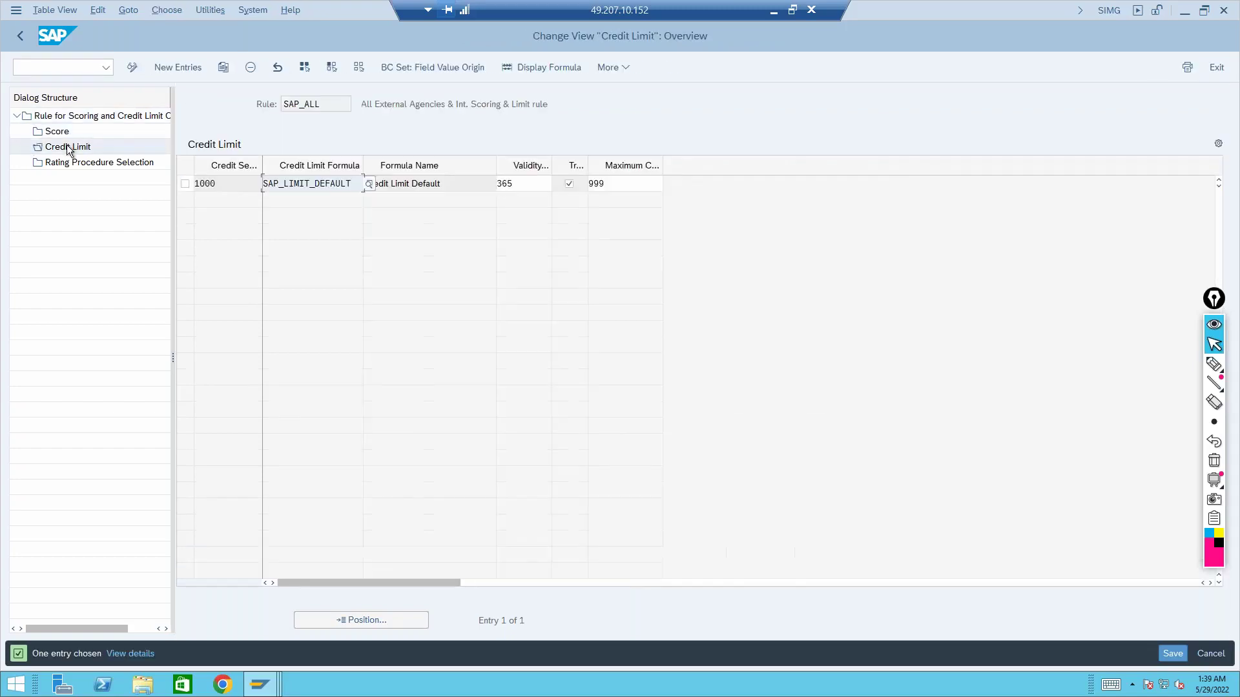
double_click(67, 161)
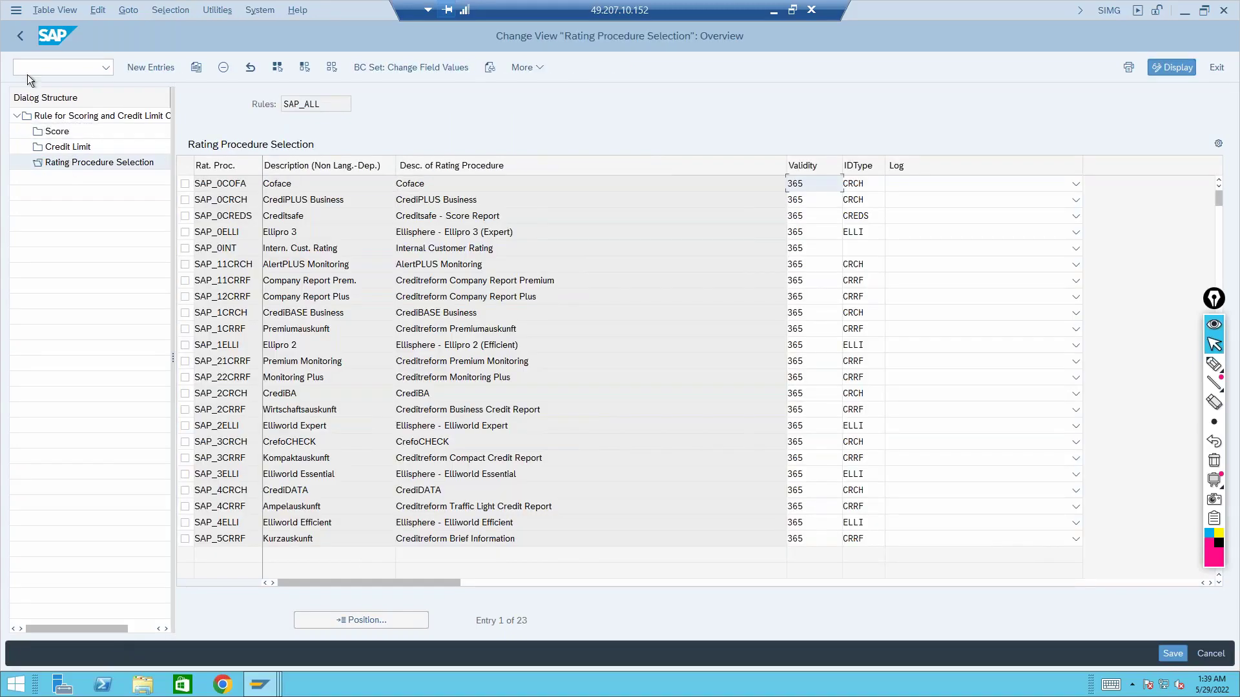
click(21, 37)
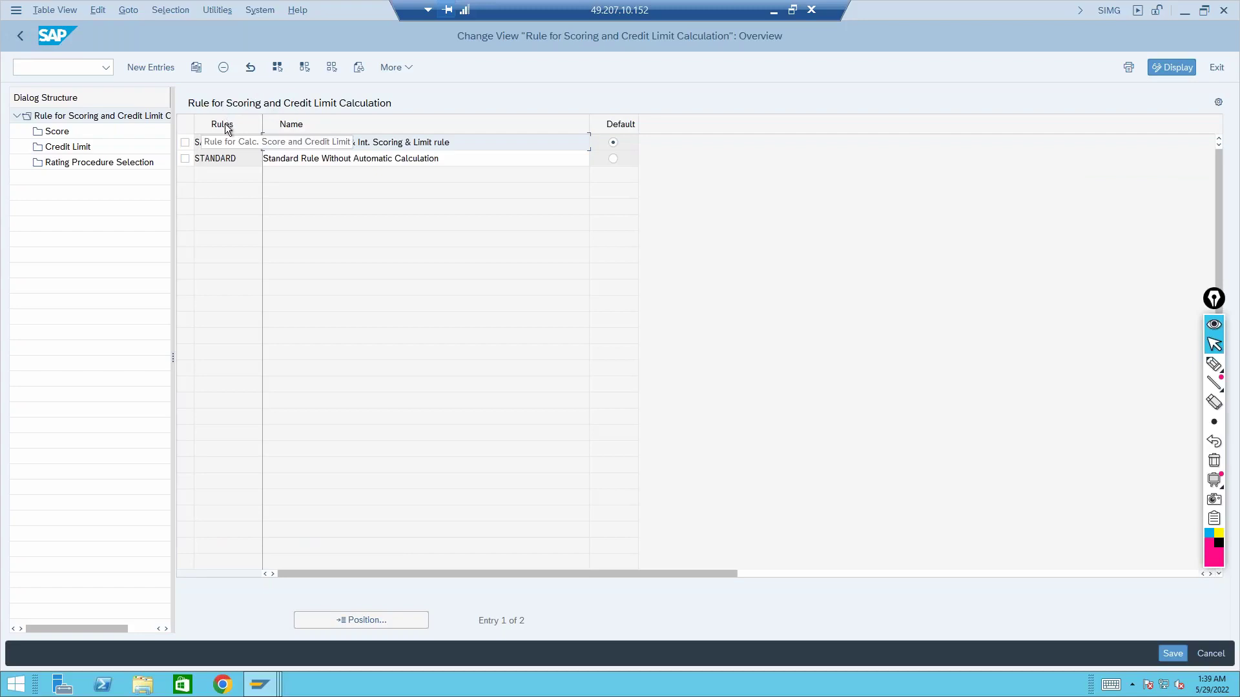
click(259, 684)
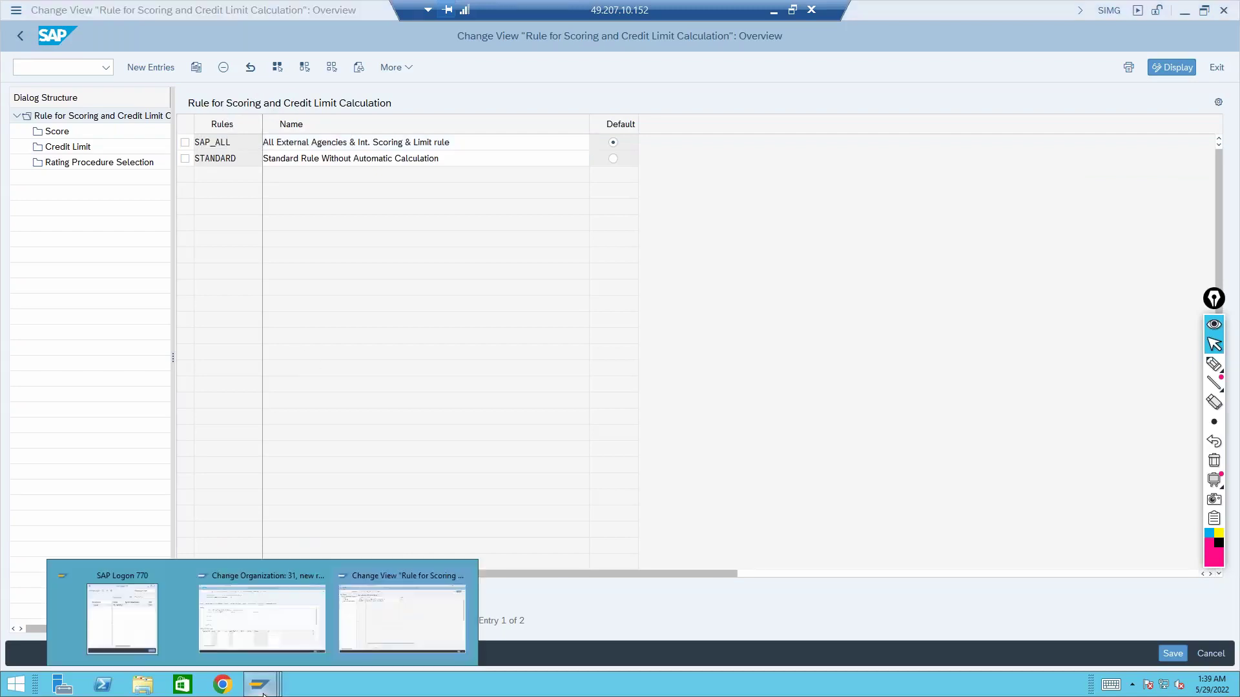
click(258, 632)
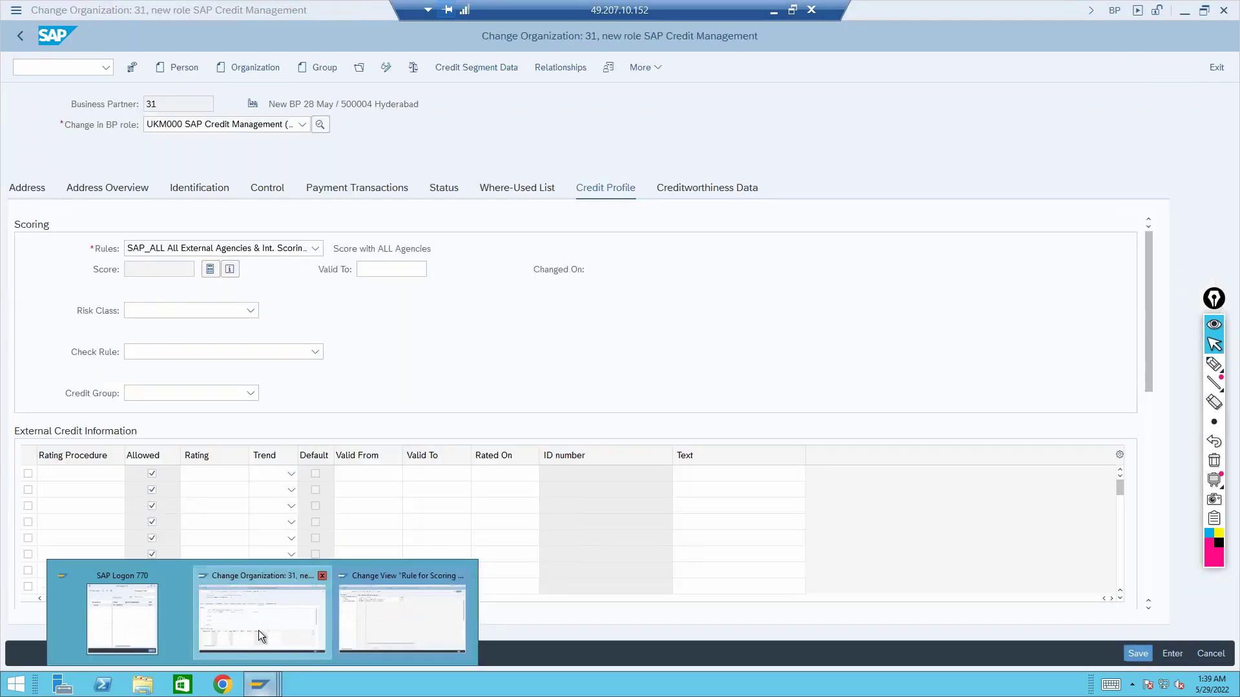
click(147, 268)
click(220, 308)
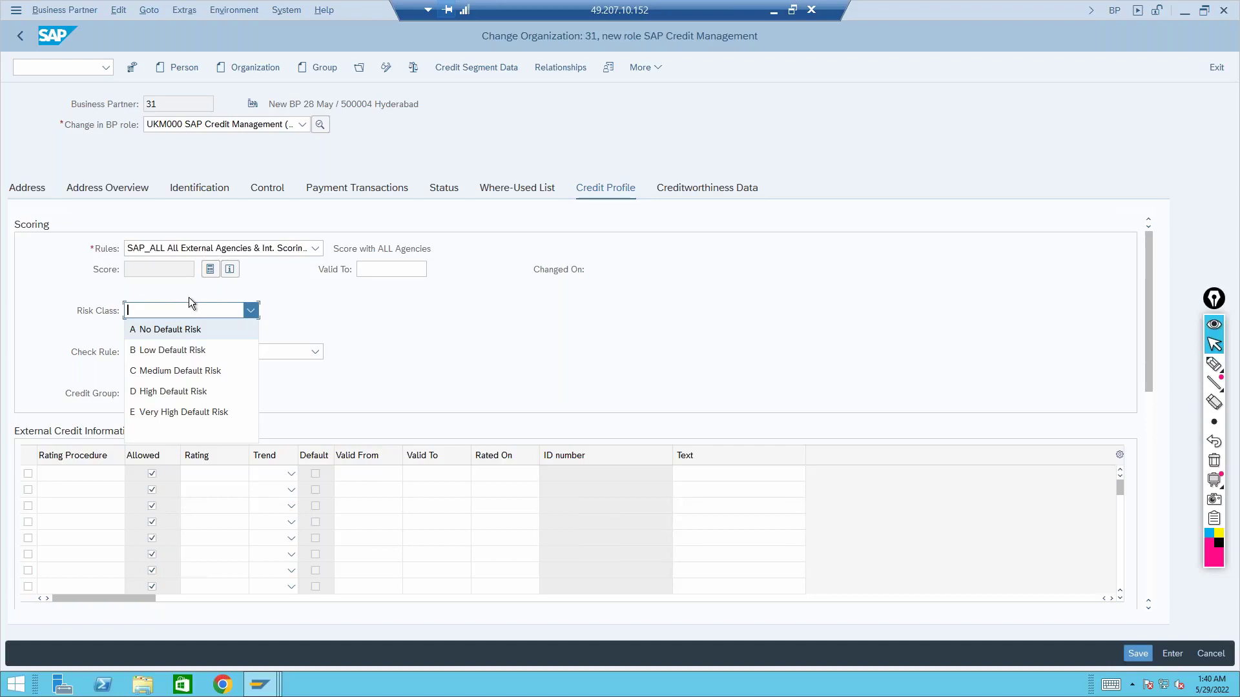
click(163, 274)
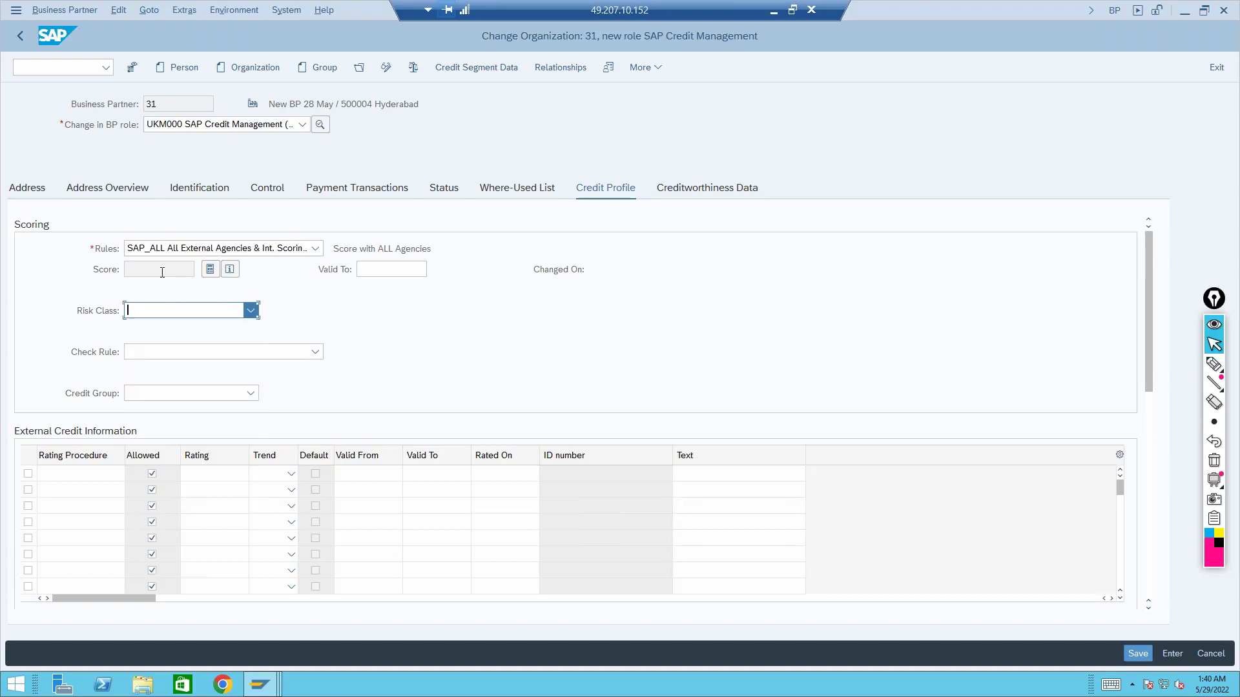
click(166, 311)
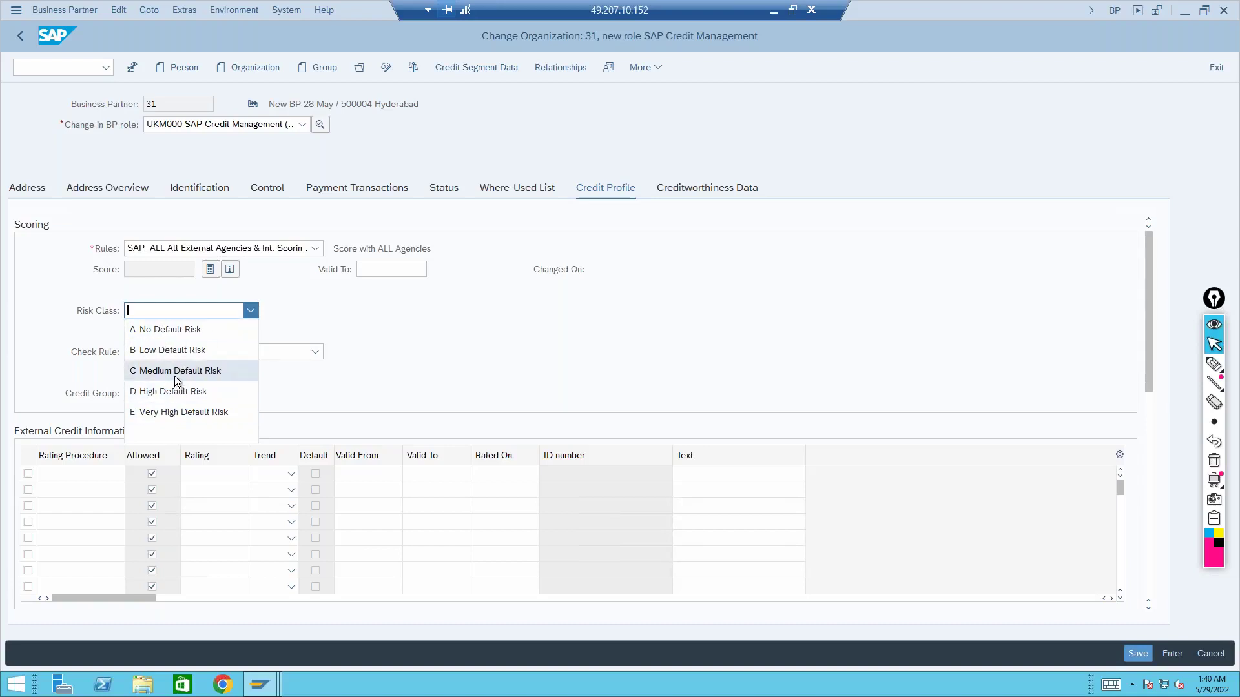
click(161, 267)
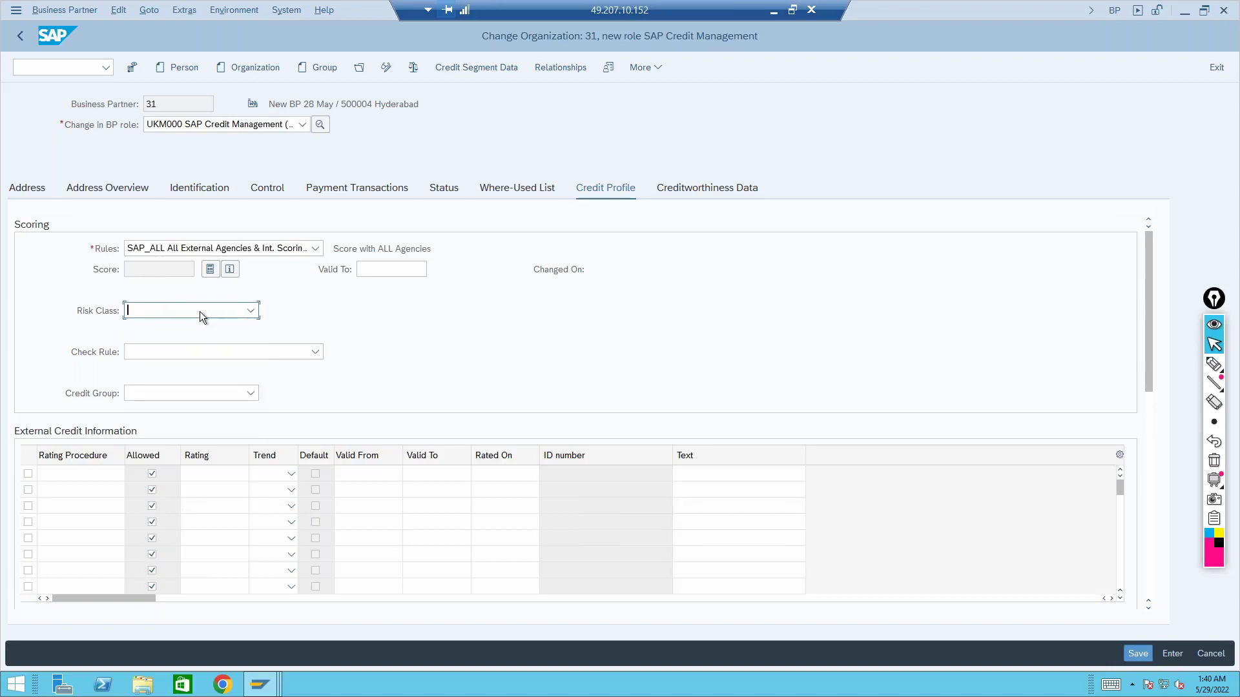
click(234, 311)
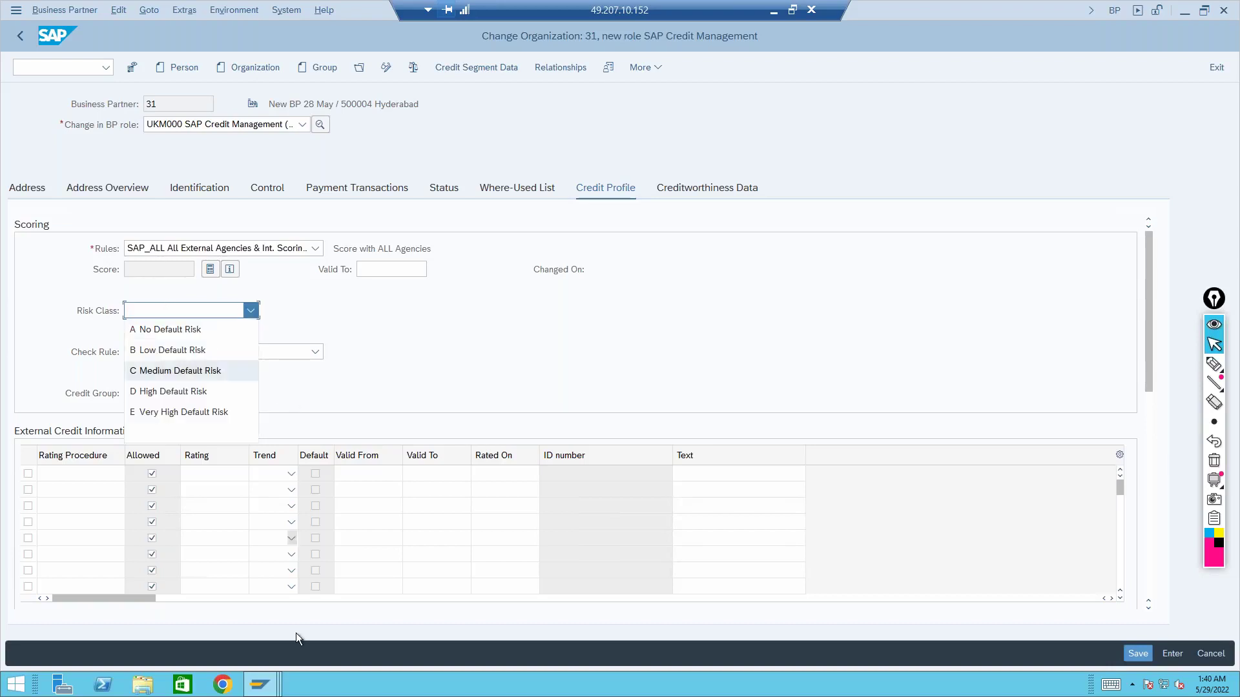
click(260, 684)
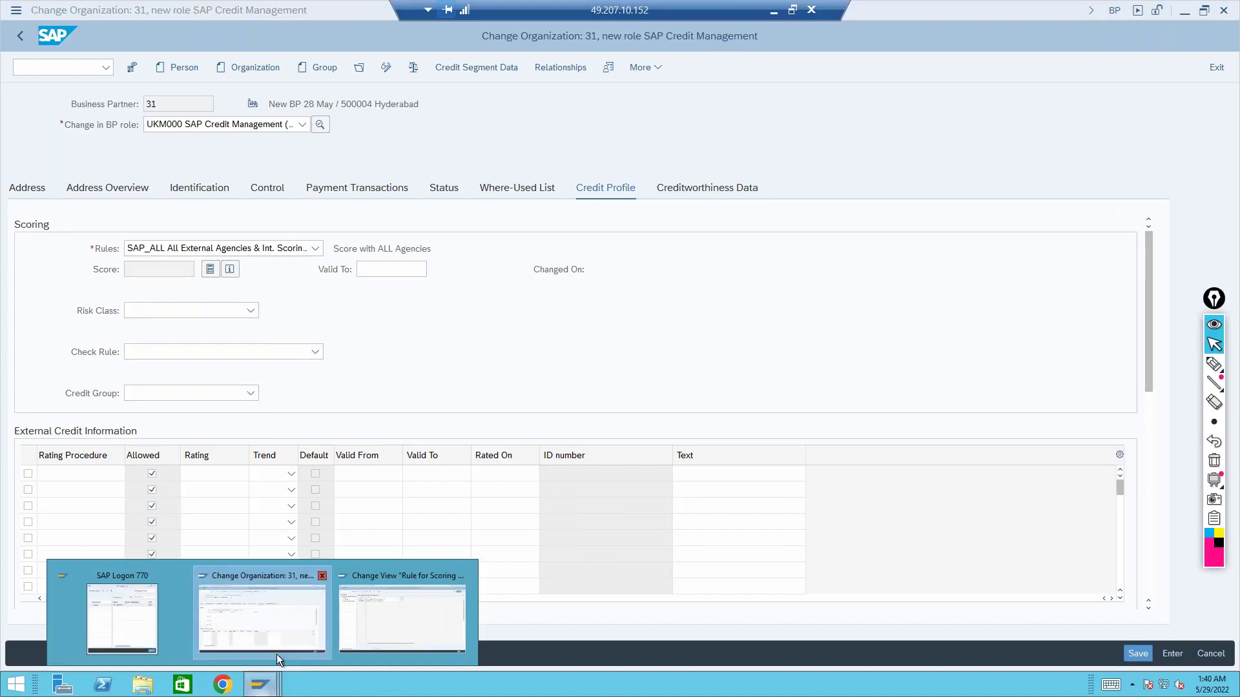
click(364, 610)
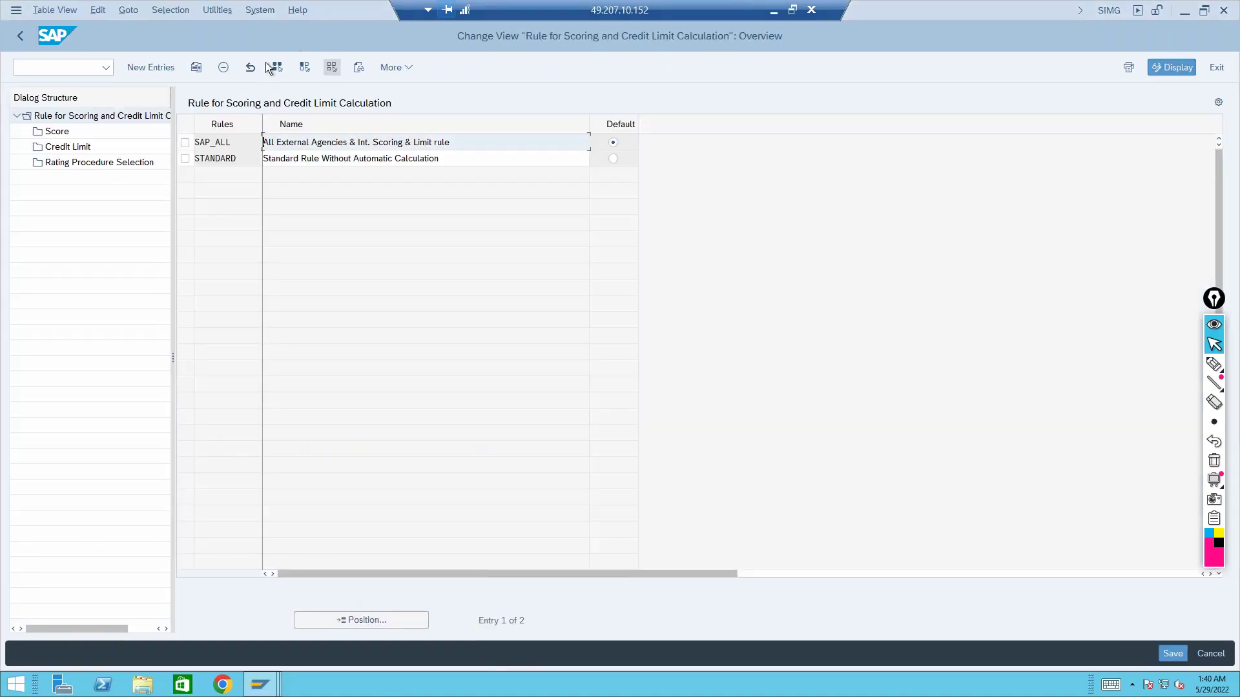
Run Create Risk Classes, check the score bounds of classes E and D, then return to partner 31
click(22, 37)
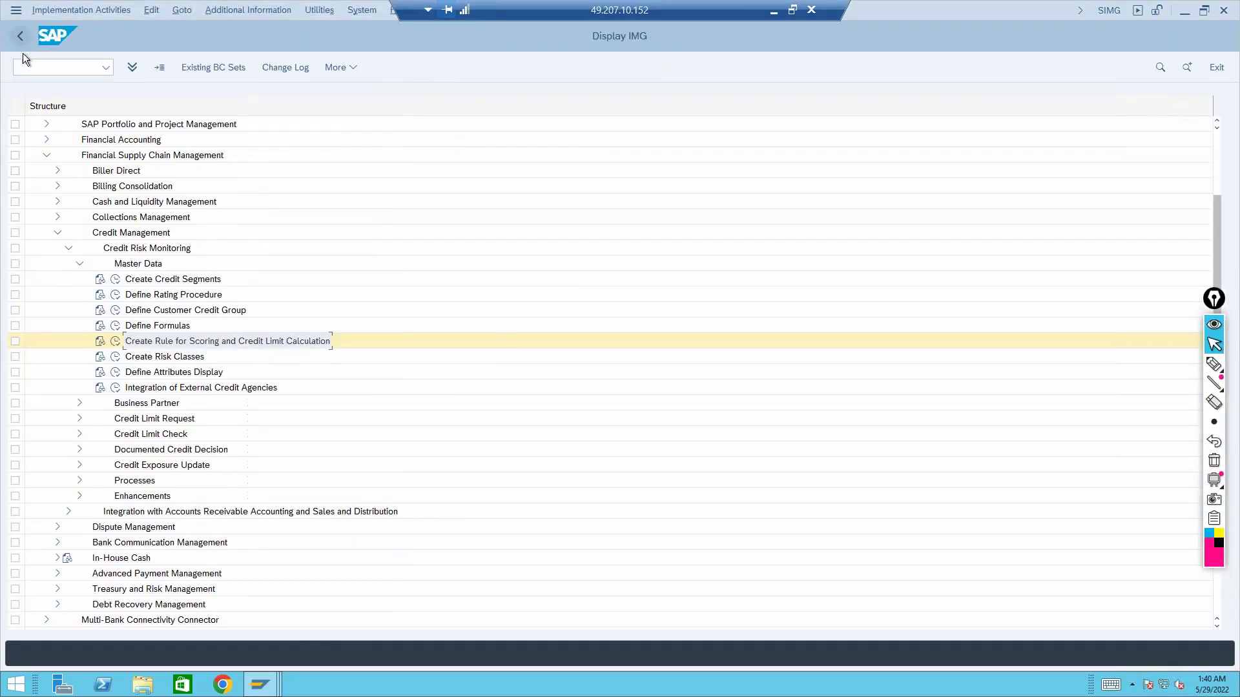
click(186, 356)
click(116, 359)
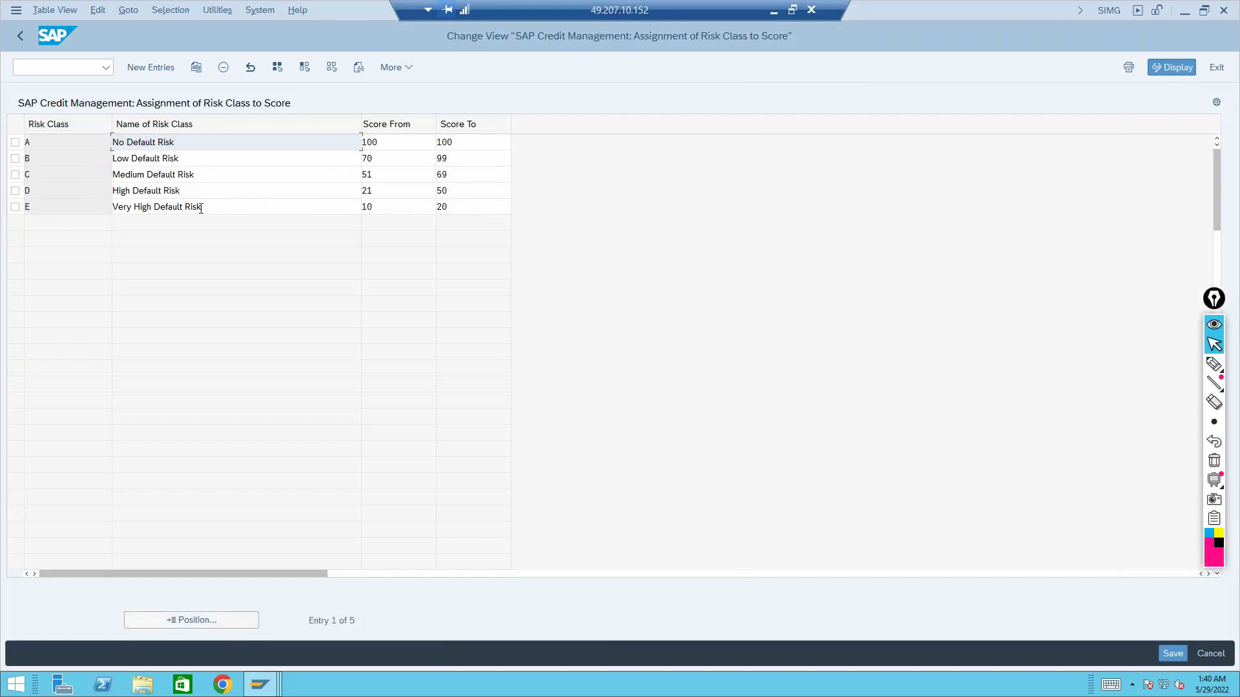
click(210, 208)
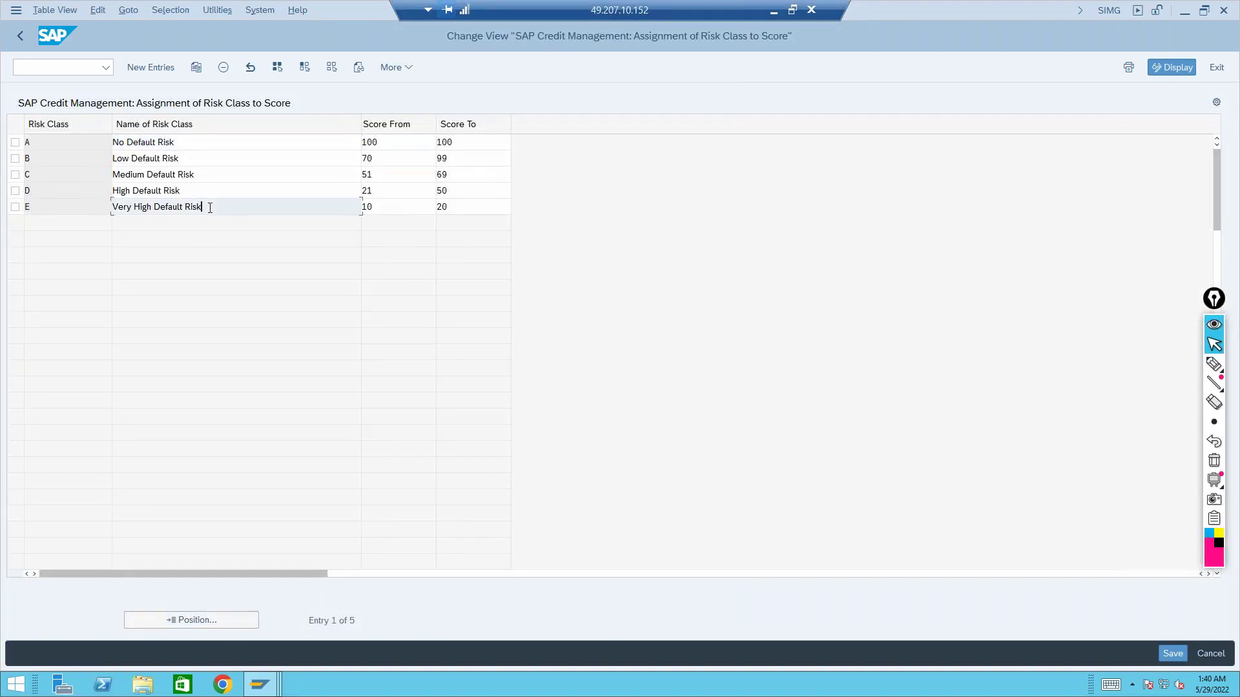
click(401, 206)
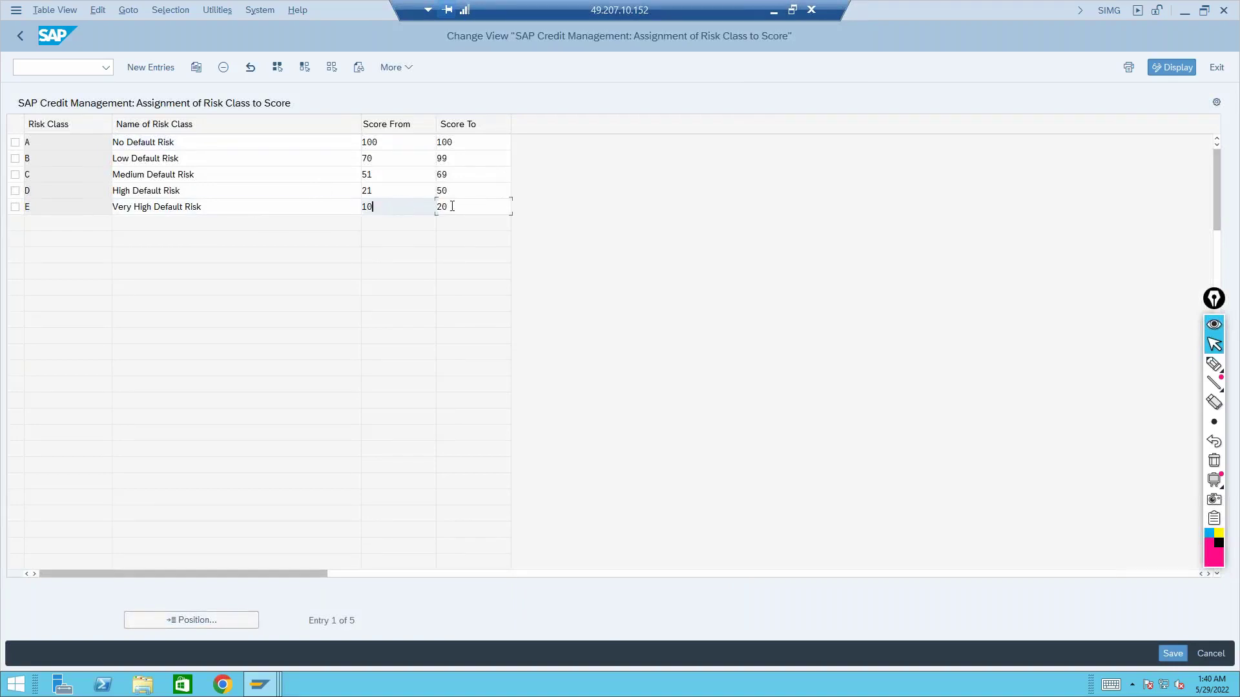
click(452, 206)
click(397, 194)
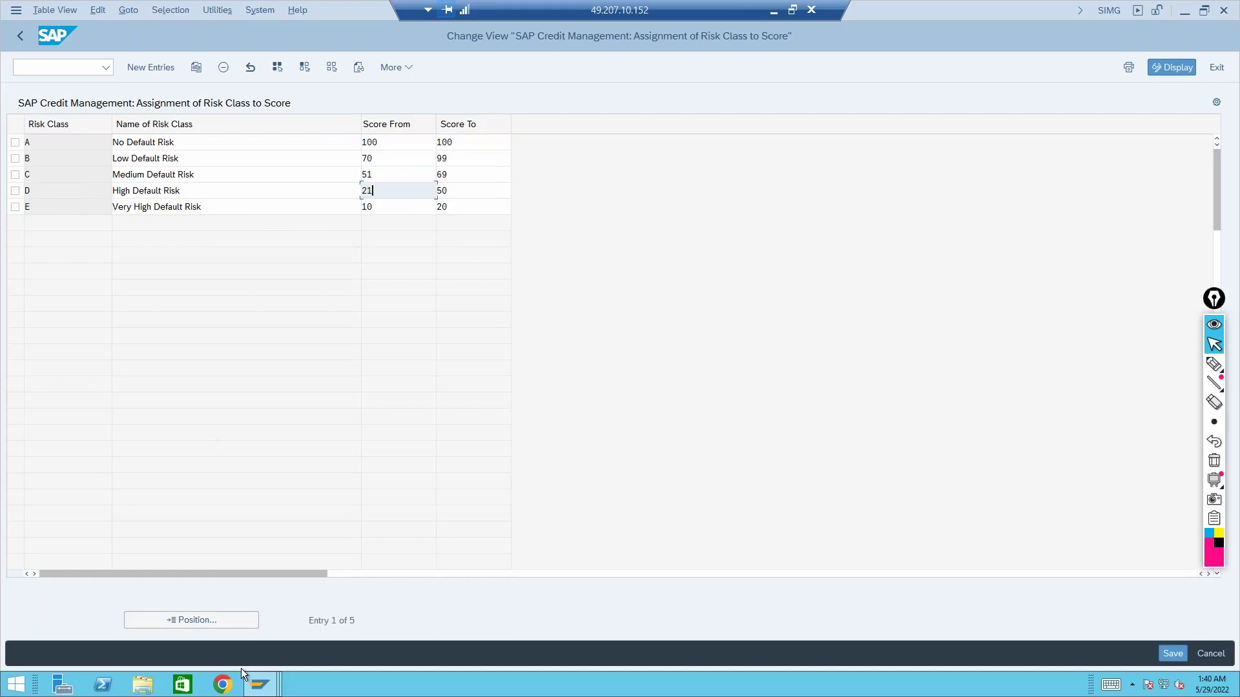
click(261, 686)
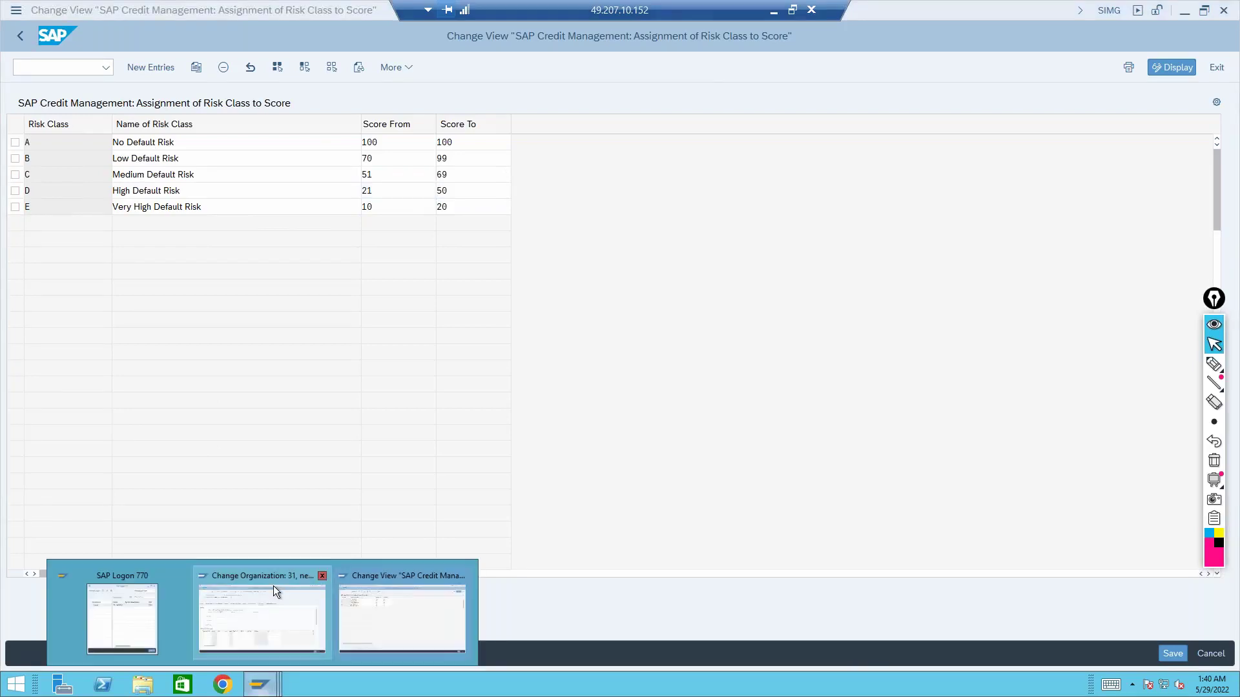
click(273, 586)
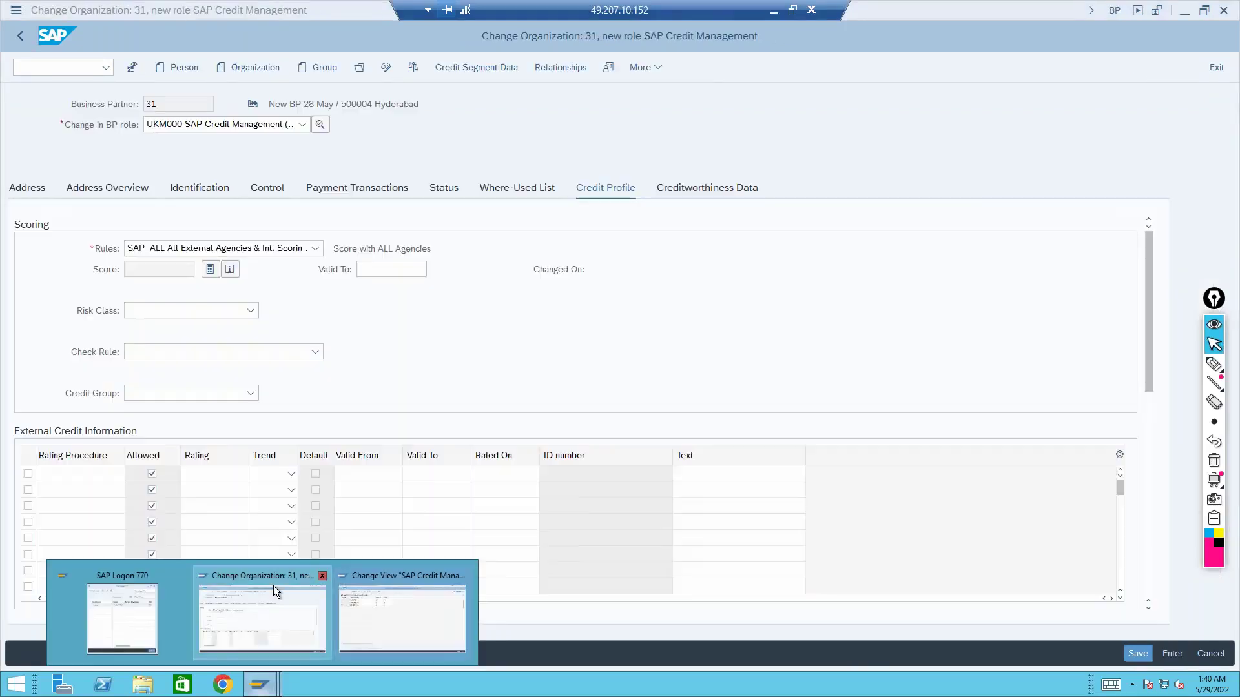
Set business partner 31's risk class to D High Default Risk
click(249, 312)
click(211, 396)
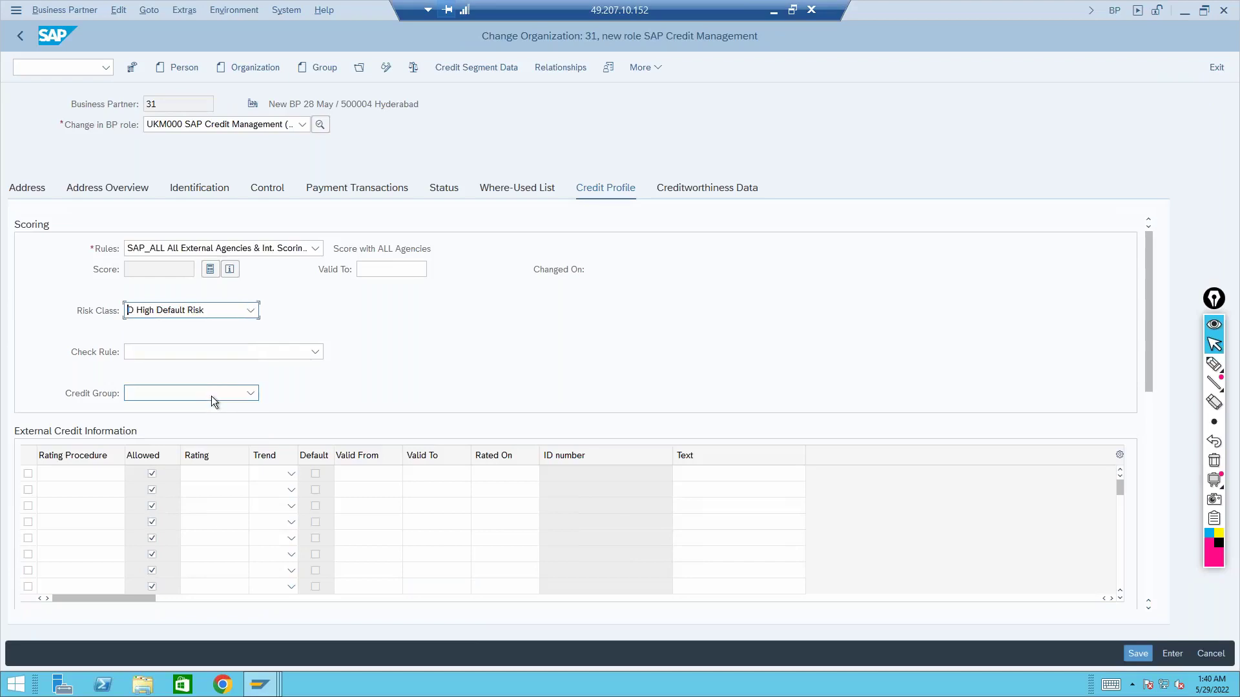
click(384, 346)
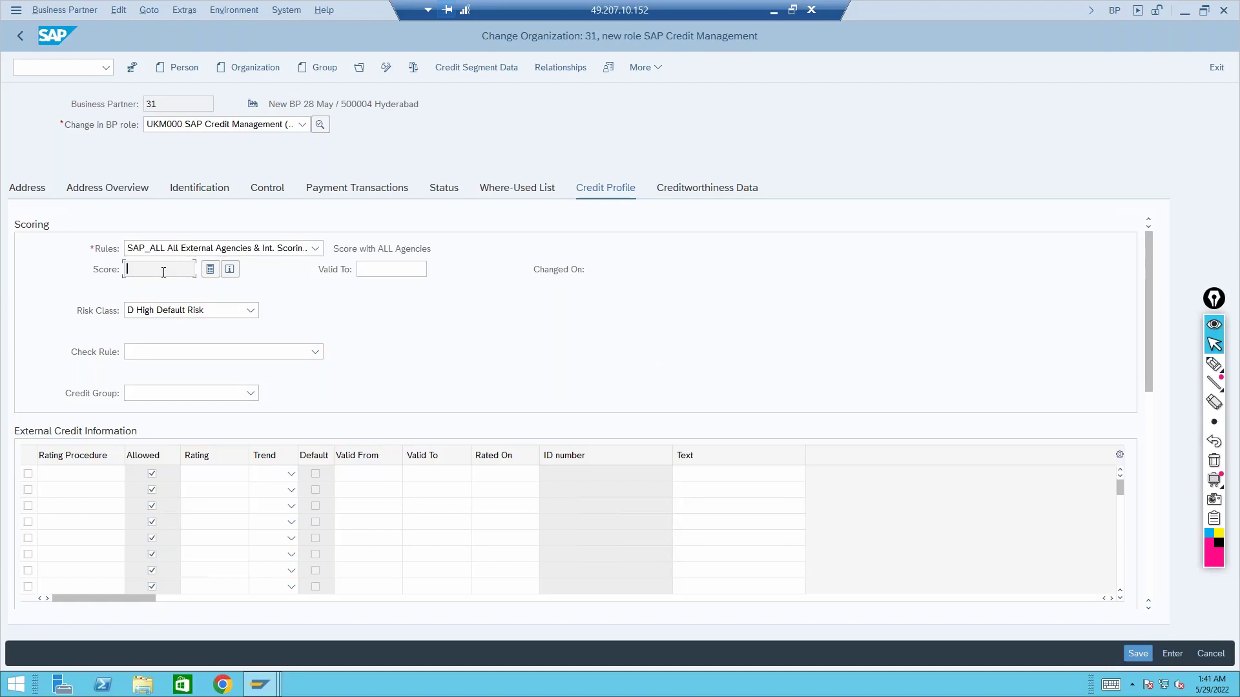
Set the check rule to 03 Credit Limit Check Only (Dynamic)
click(376, 270)
click(316, 353)
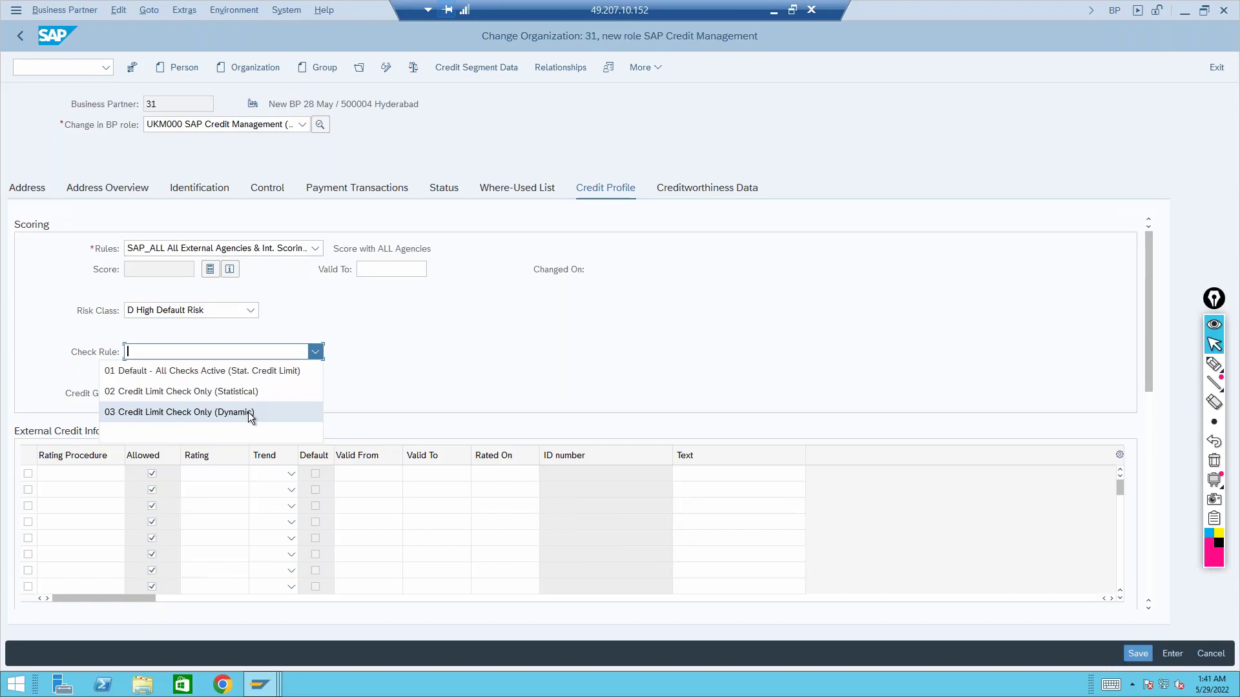
click(248, 412)
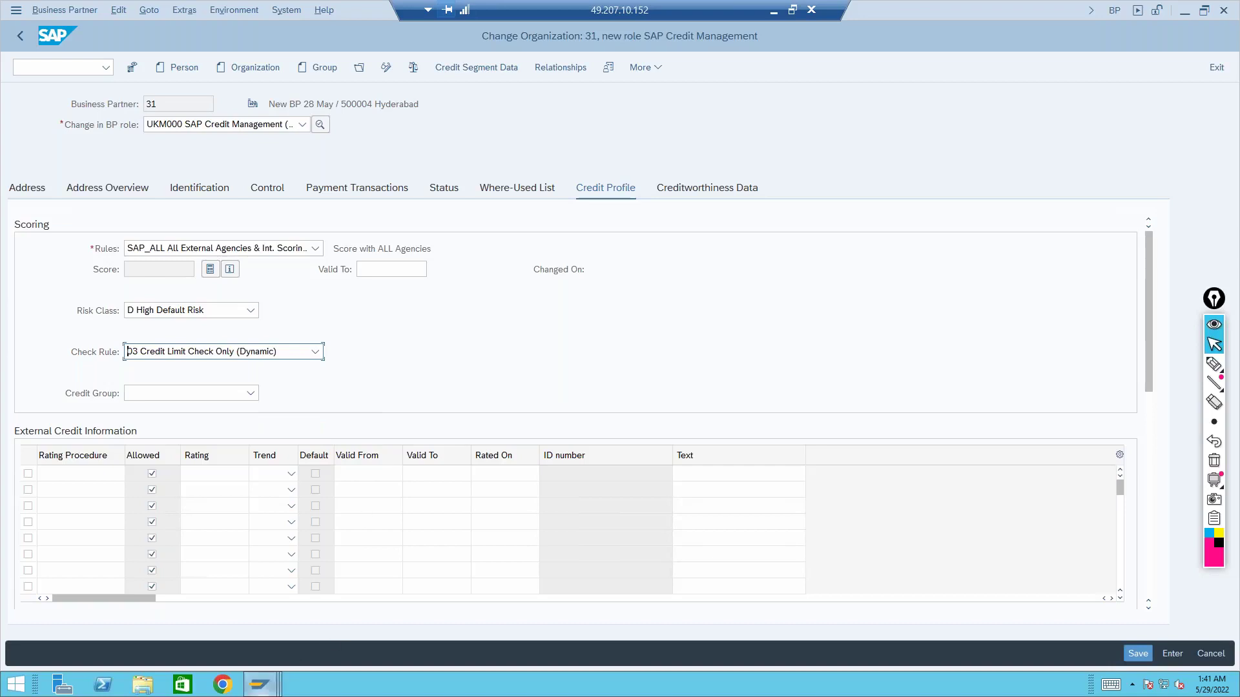
In the IMG, collapse Master Data and expand Credit Limit Check to reach Define Checking Rules
mouse_move(260, 685)
click(384, 622)
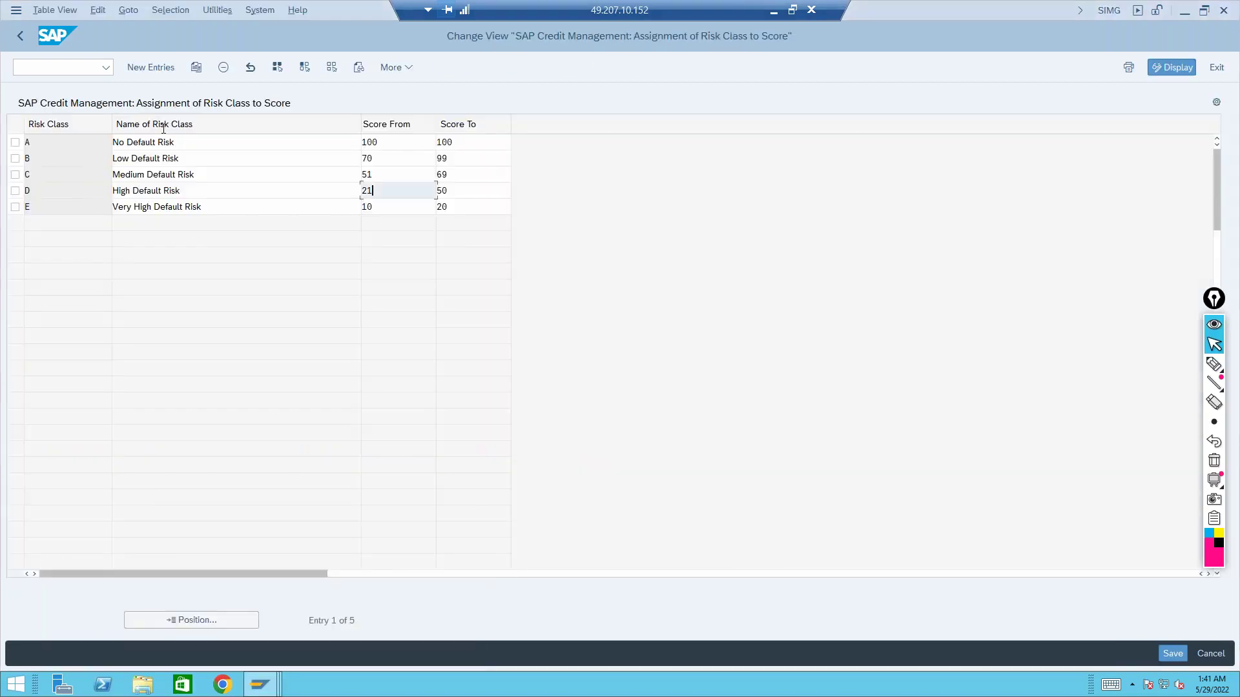
click(22, 35)
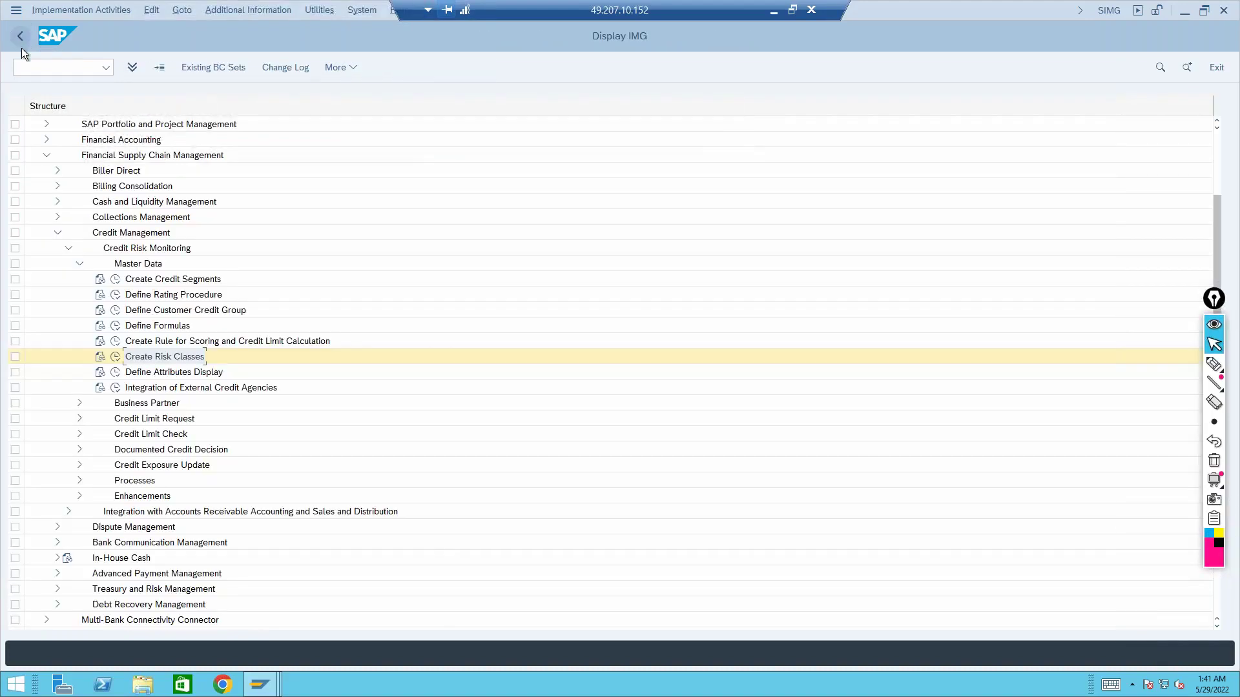
click(80, 264)
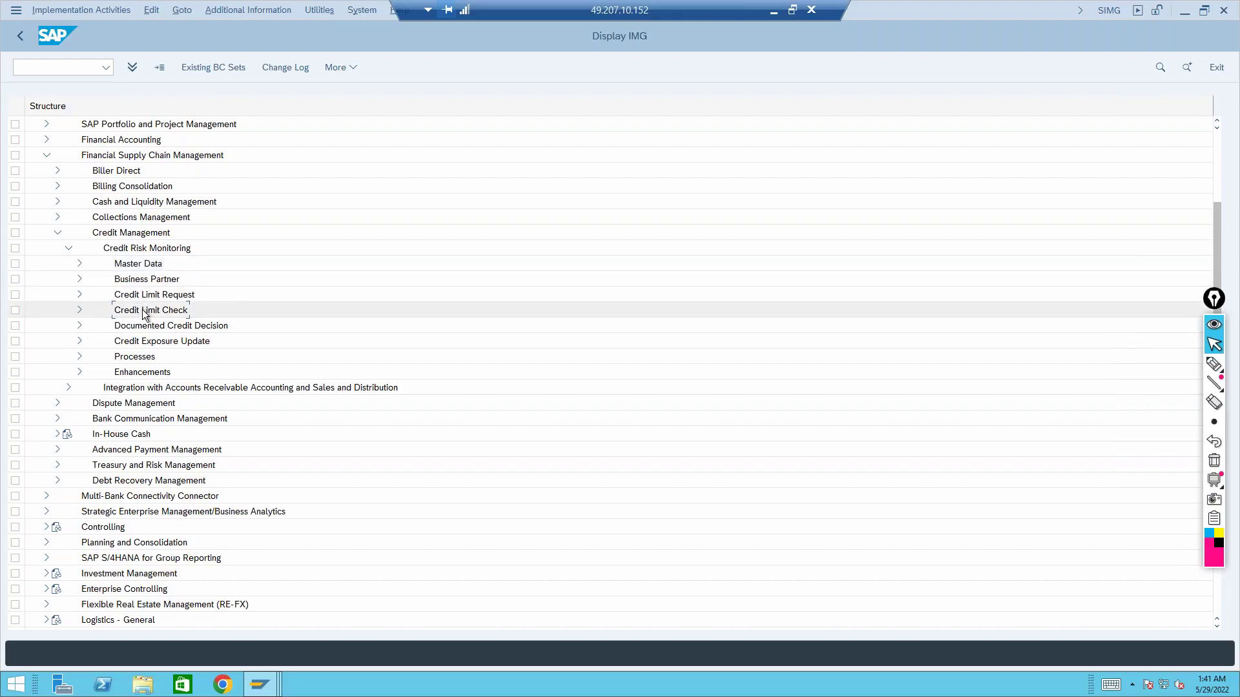
click(79, 310)
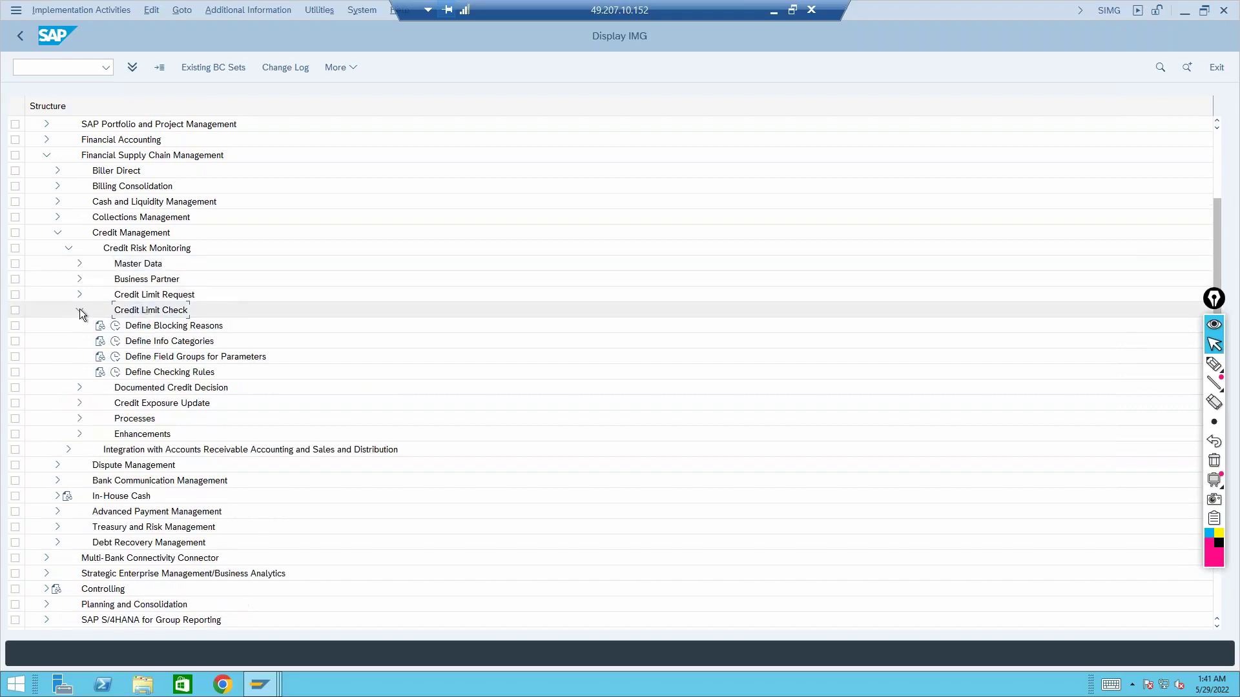
click(160, 372)
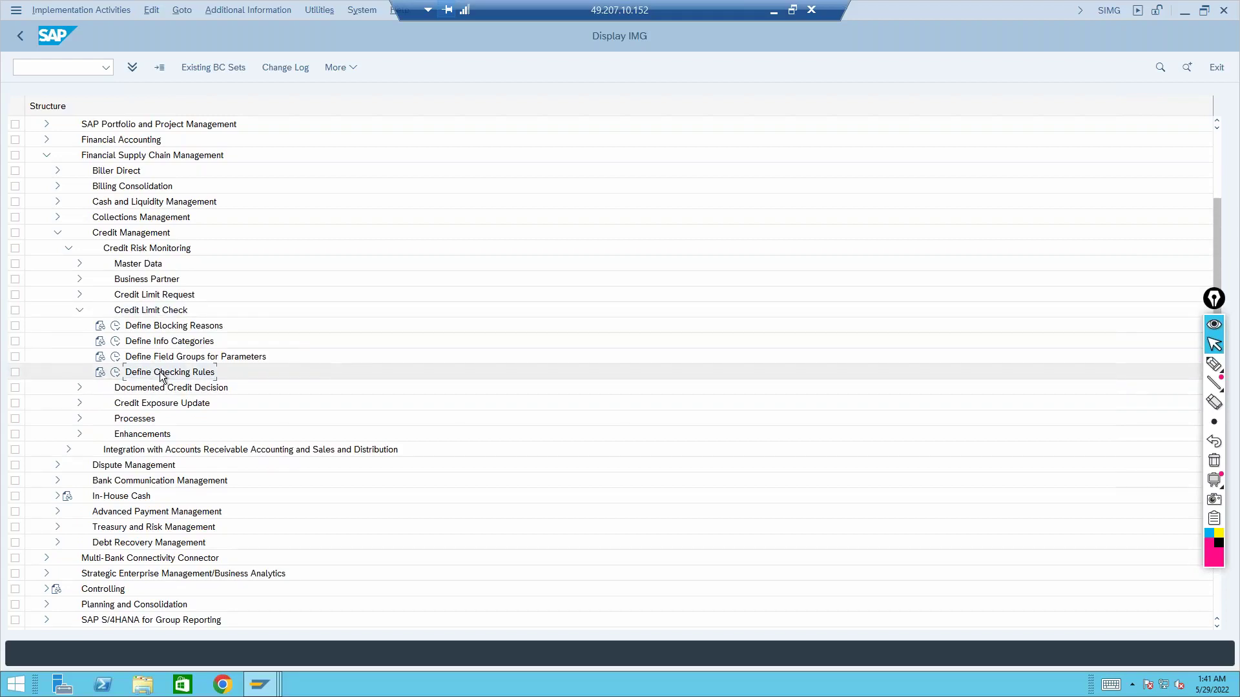
Run Define Checking Rules to view rules 01–03, including rule 03's name, then return to partner 31
click(260, 684)
click(260, 622)
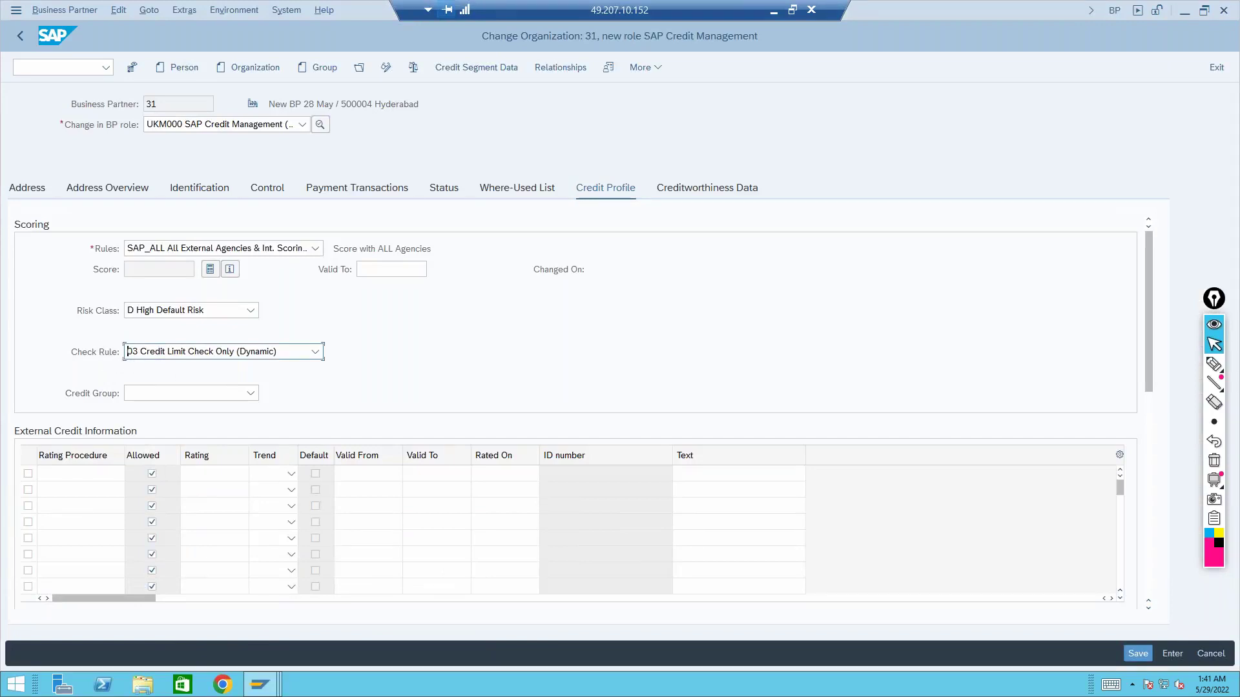
click(275, 687)
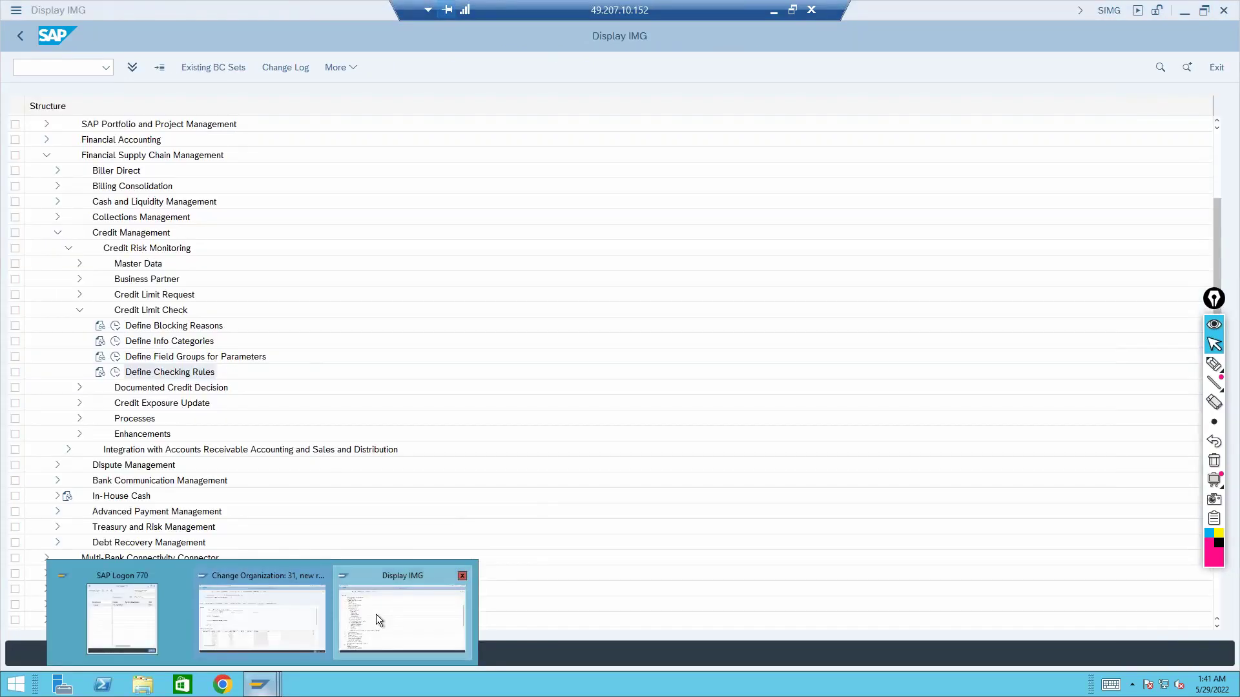
click(375, 614)
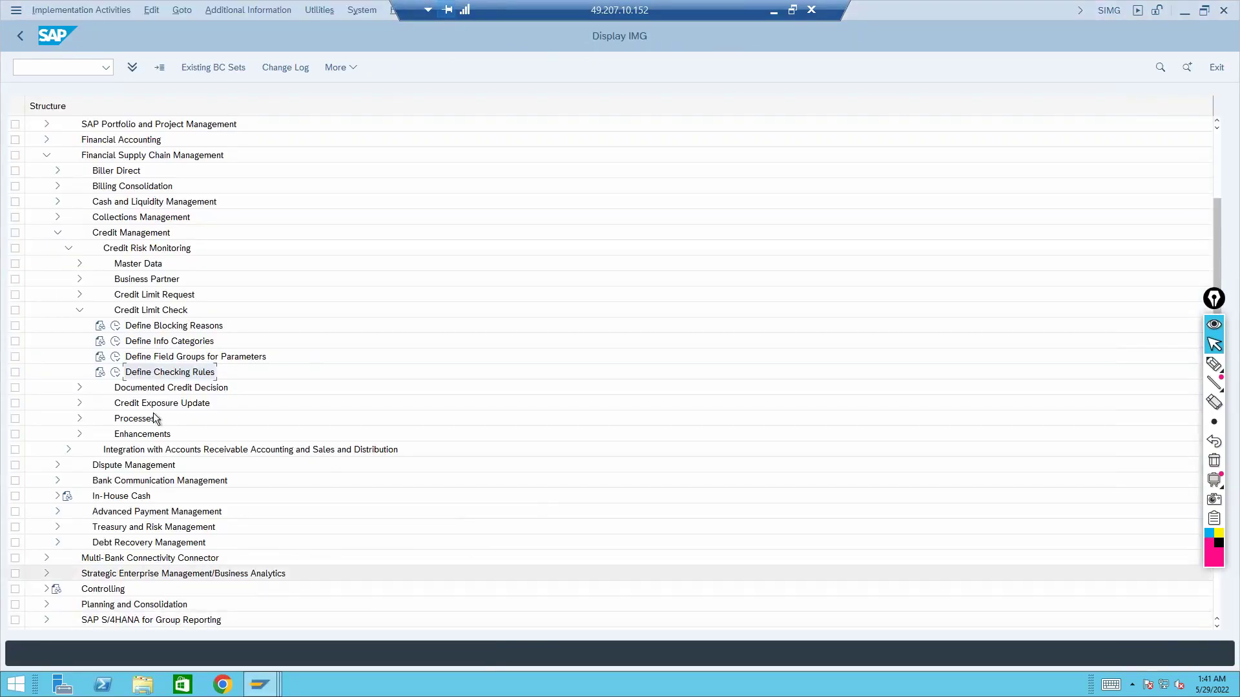
click(115, 373)
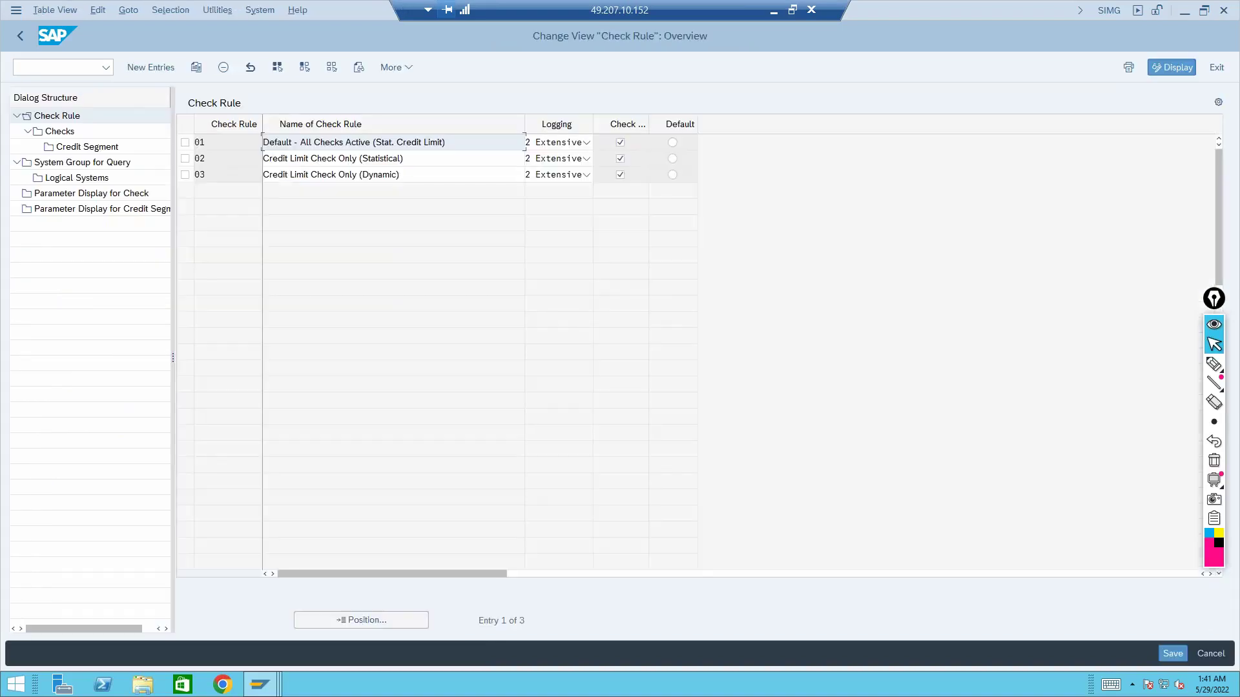
click(404, 176)
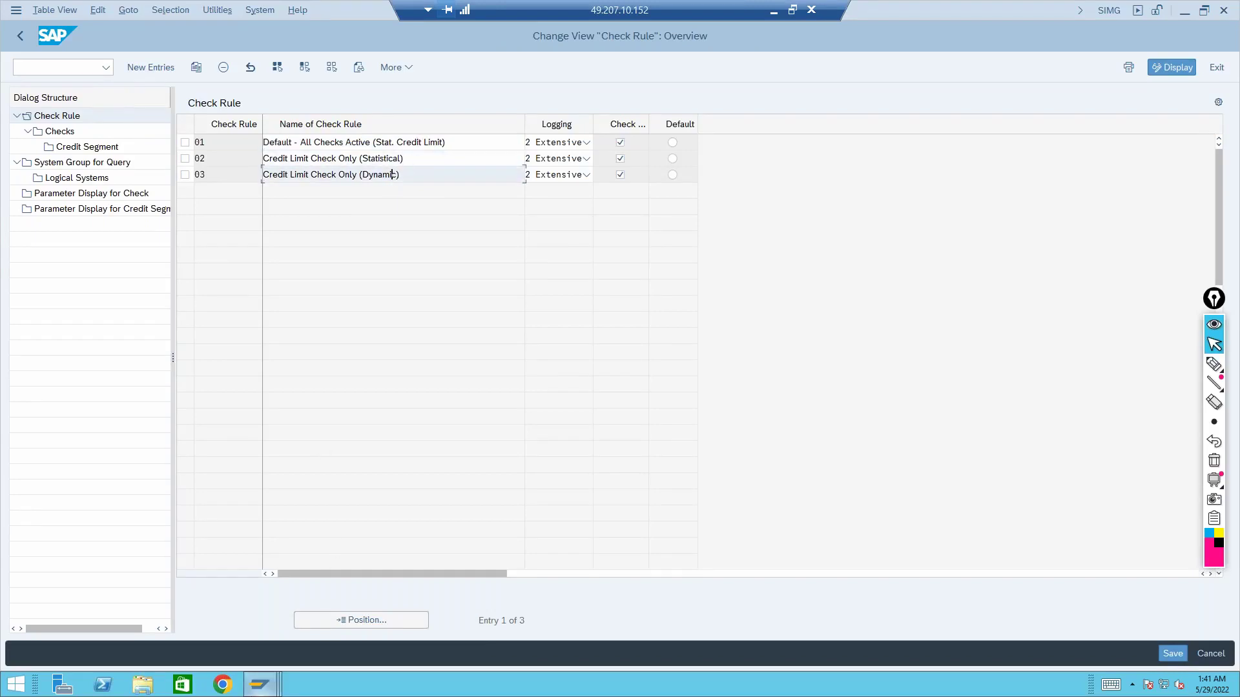
click(261, 688)
click(277, 628)
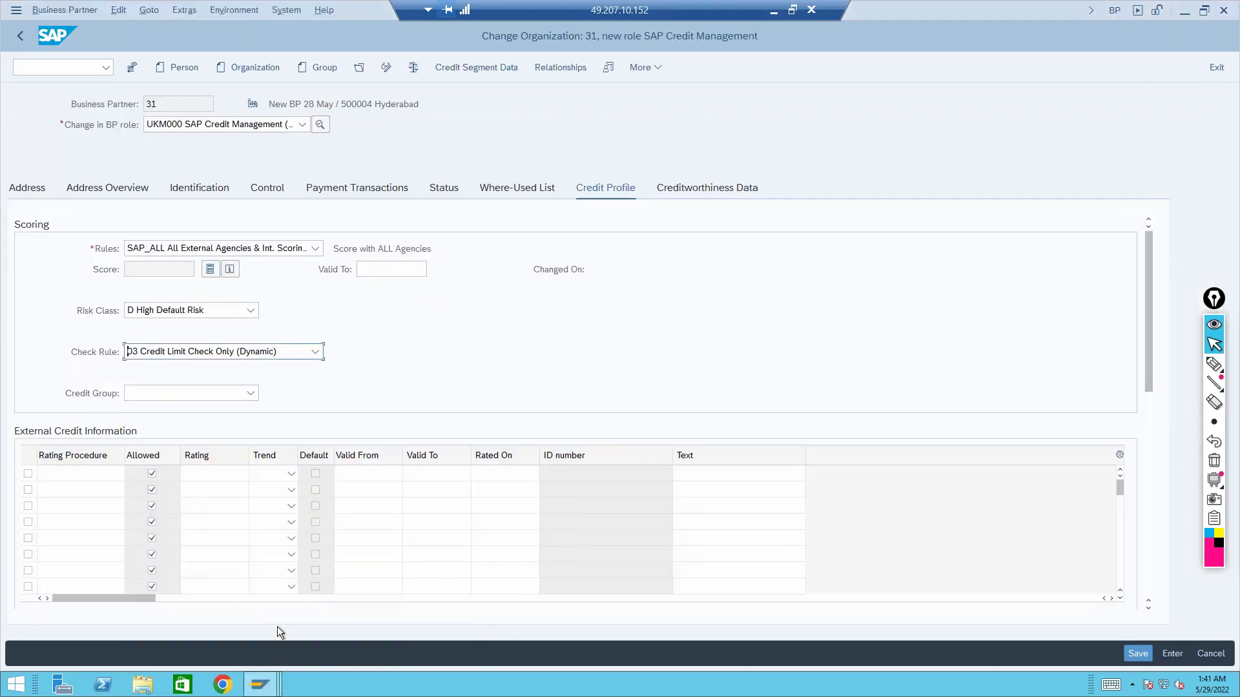
Keep check rule 03 for partner 31, then go to the check rule table
click(313, 358)
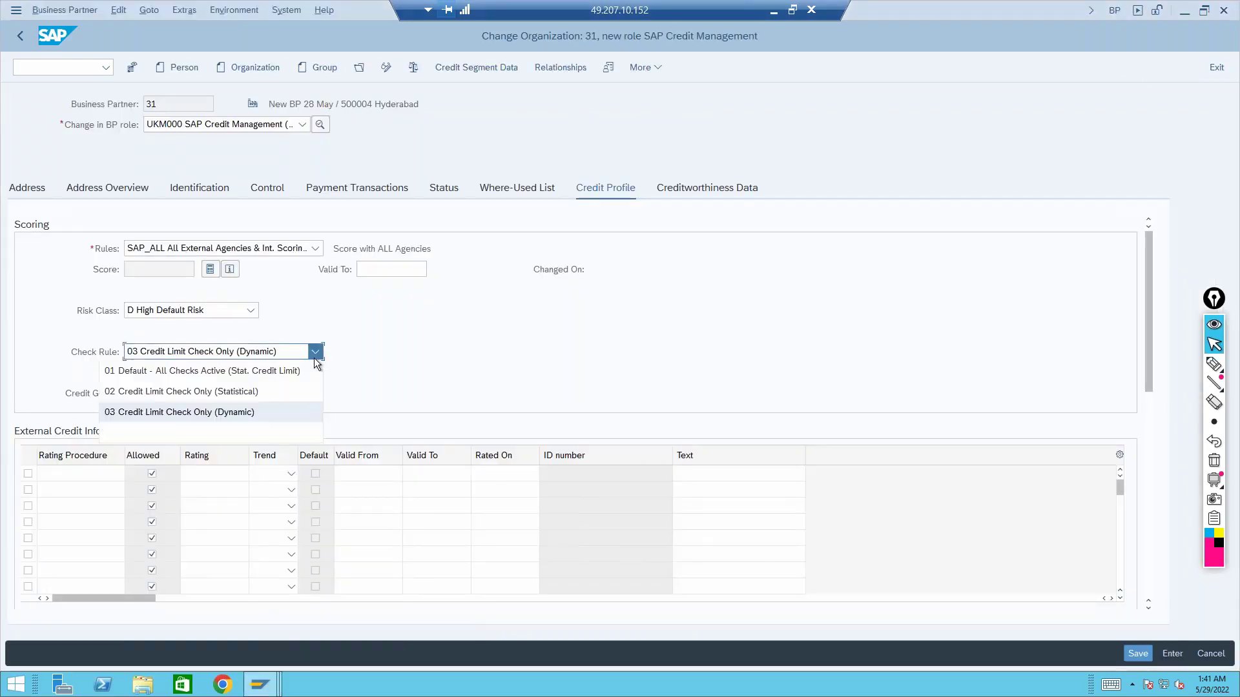
click(203, 413)
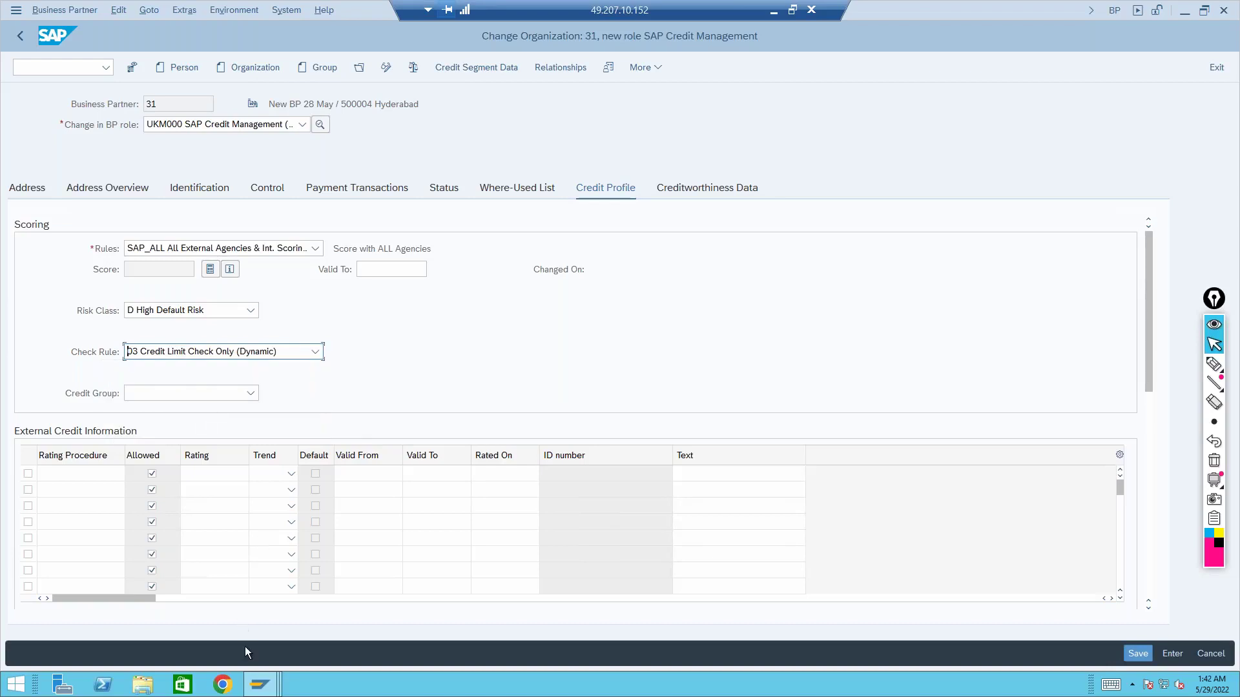
mouse_move(259, 684)
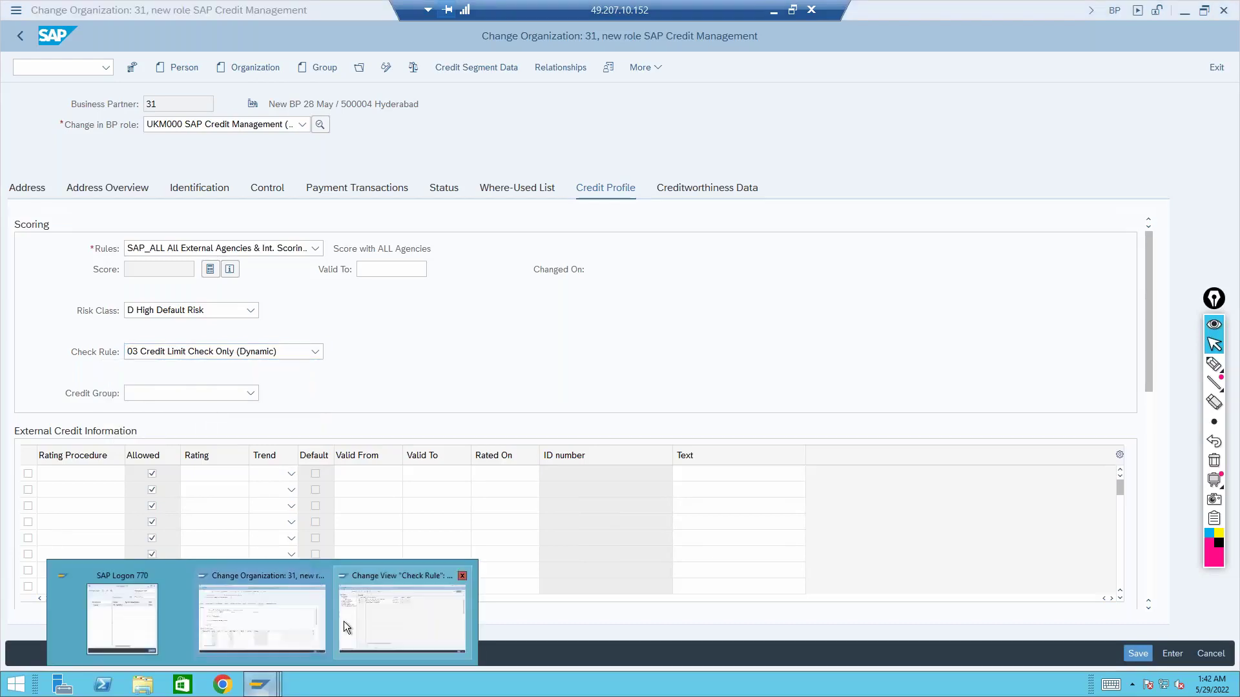
click(343, 621)
Open rule 03's checks, inspect the 90-day credit horizon, and bring partner 31's window forward
click(185, 176)
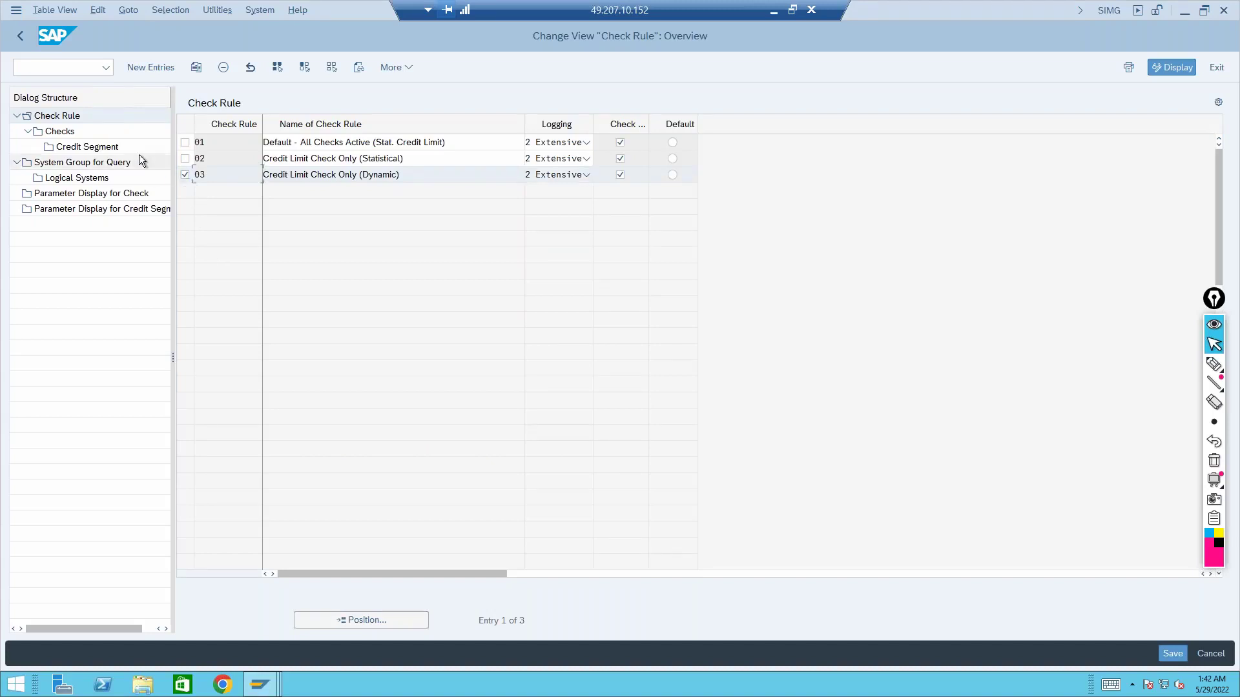
double_click(61, 131)
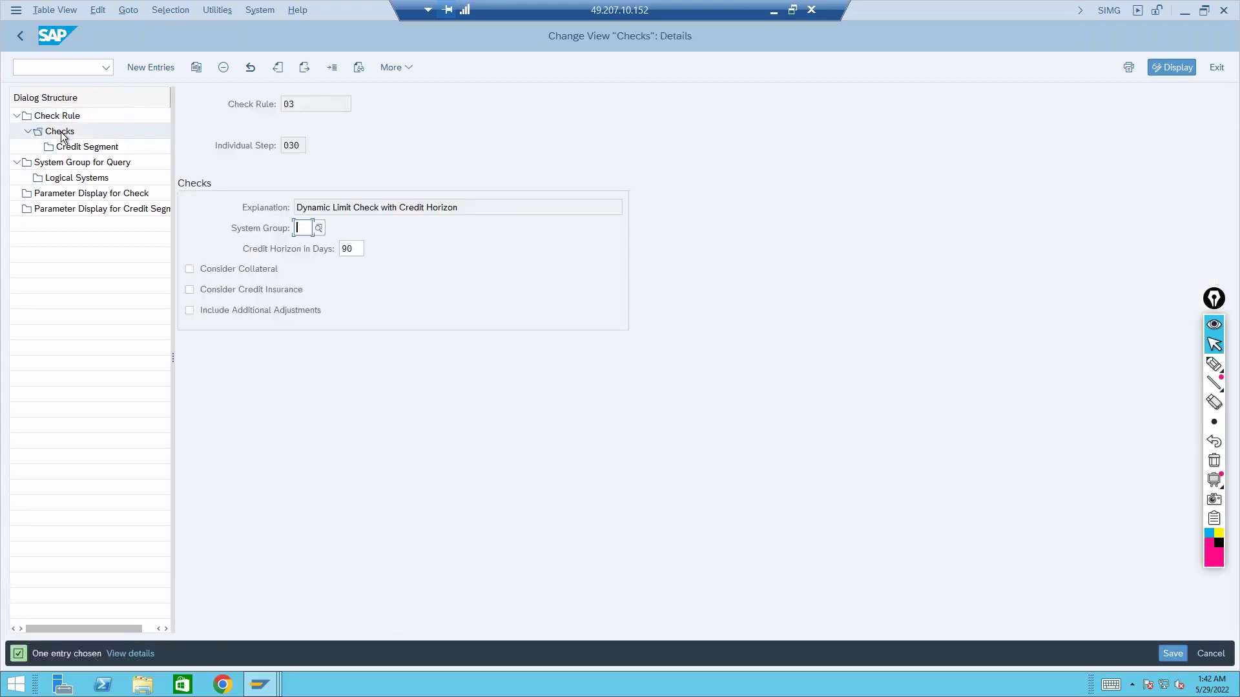
click(359, 249)
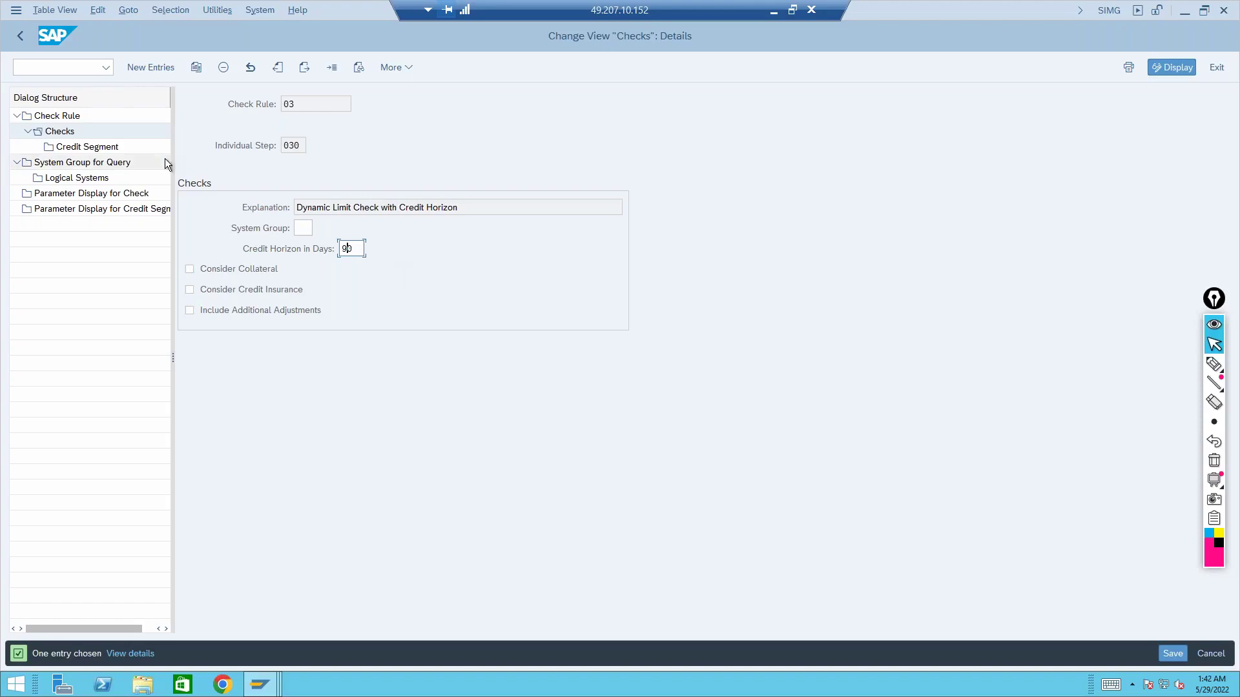
mouse_move(258, 690)
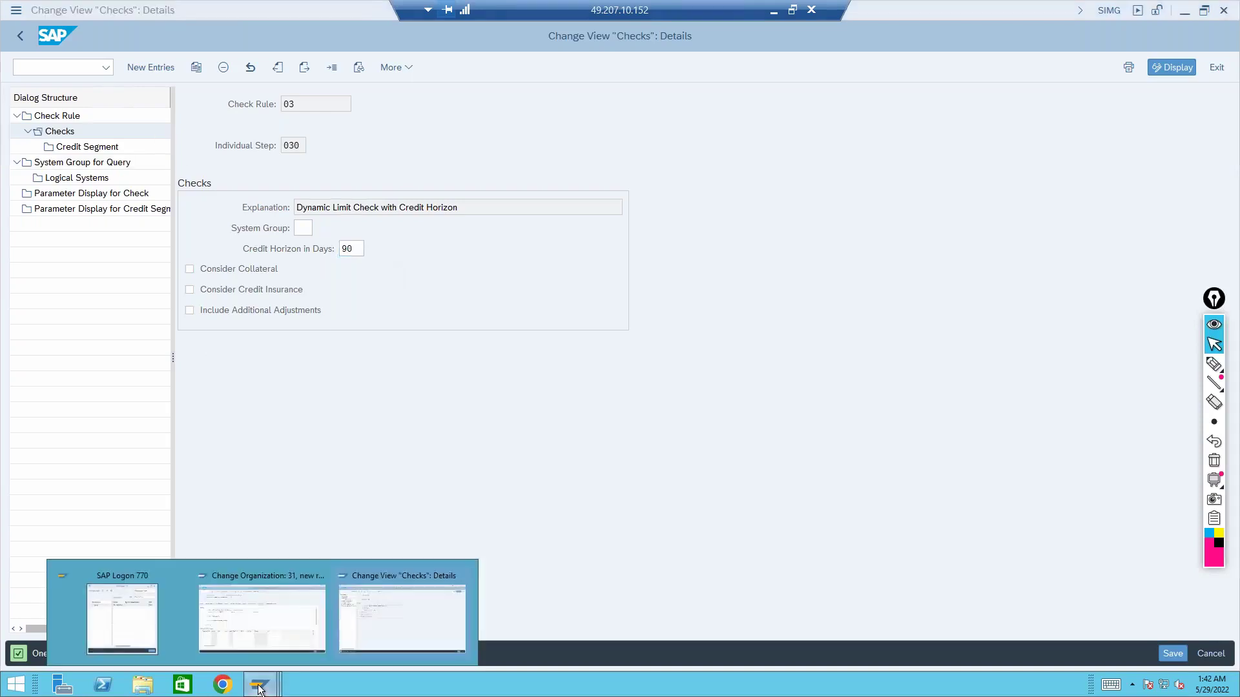
right_click(255, 610)
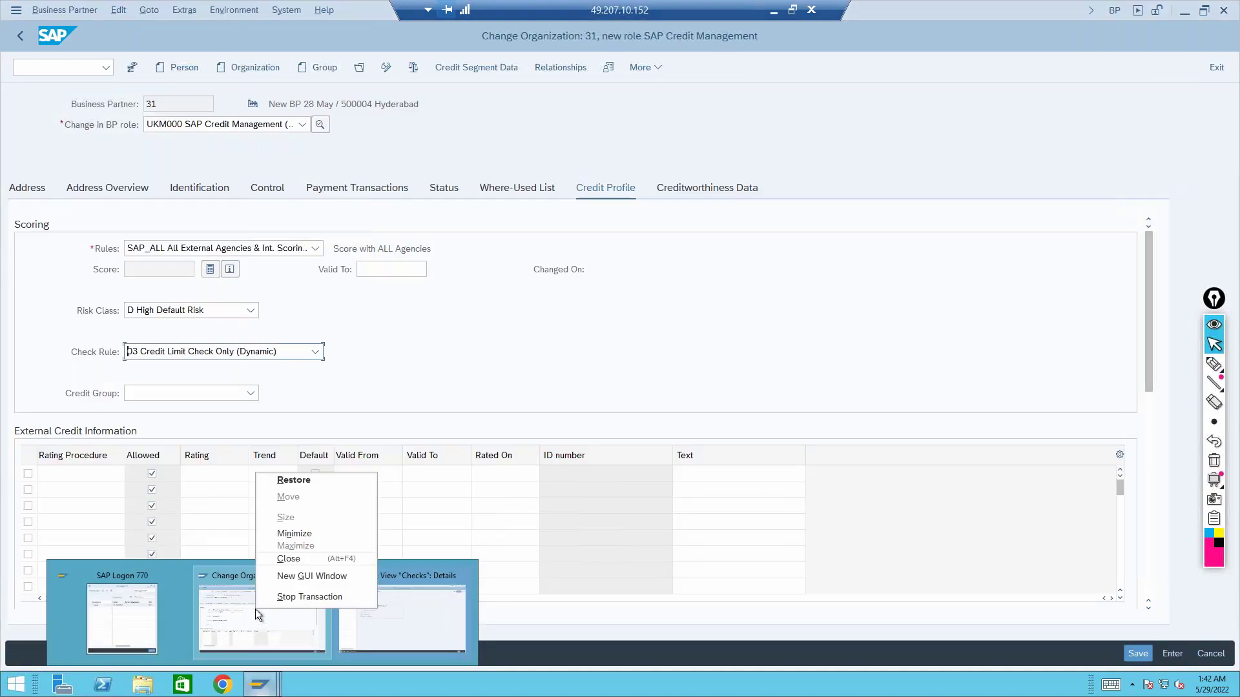
Dismiss the window menu and list the credit groups: Corporates, Small/Medium Customers, Subsidiaries
click(382, 350)
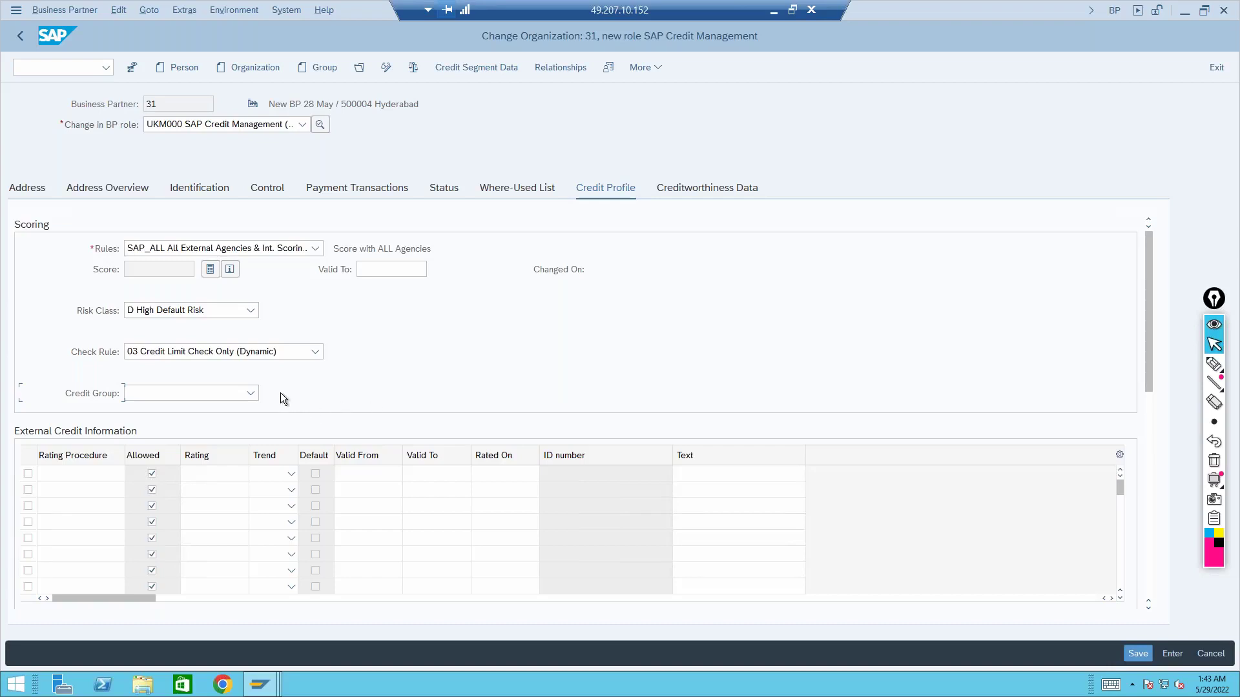
click(250, 393)
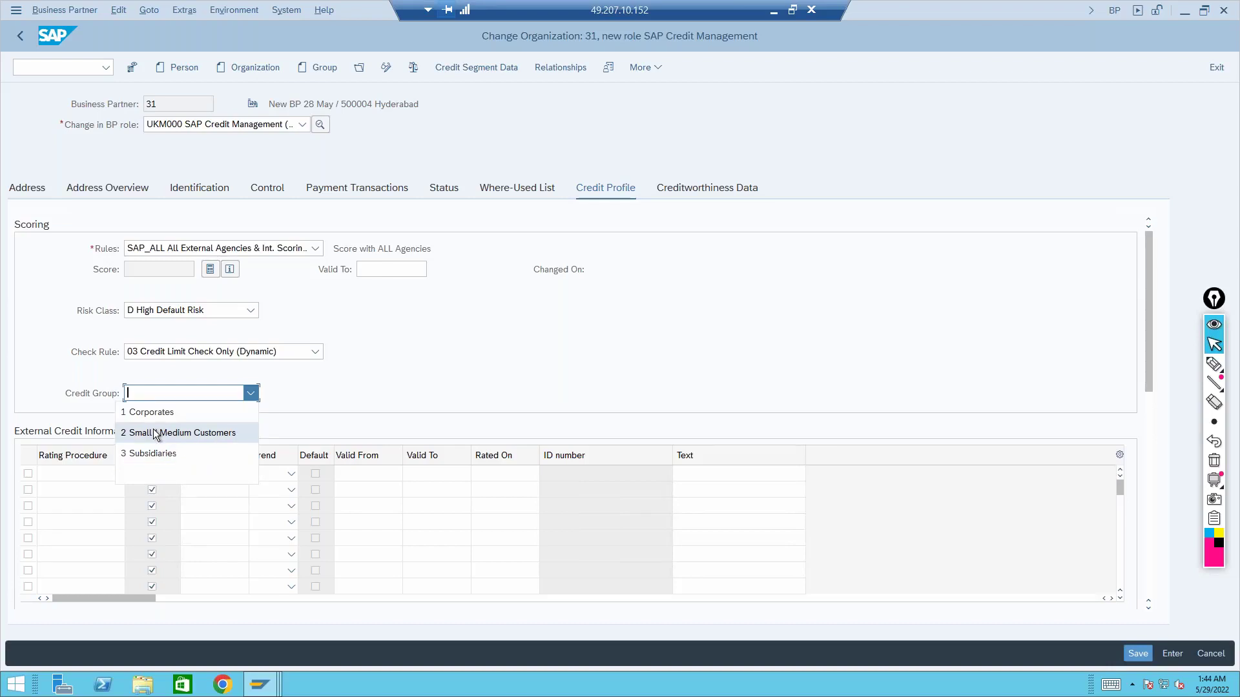
Close the credit group list, back out of rule 03's checks to the IMG, and expand Master Data
click(260, 684)
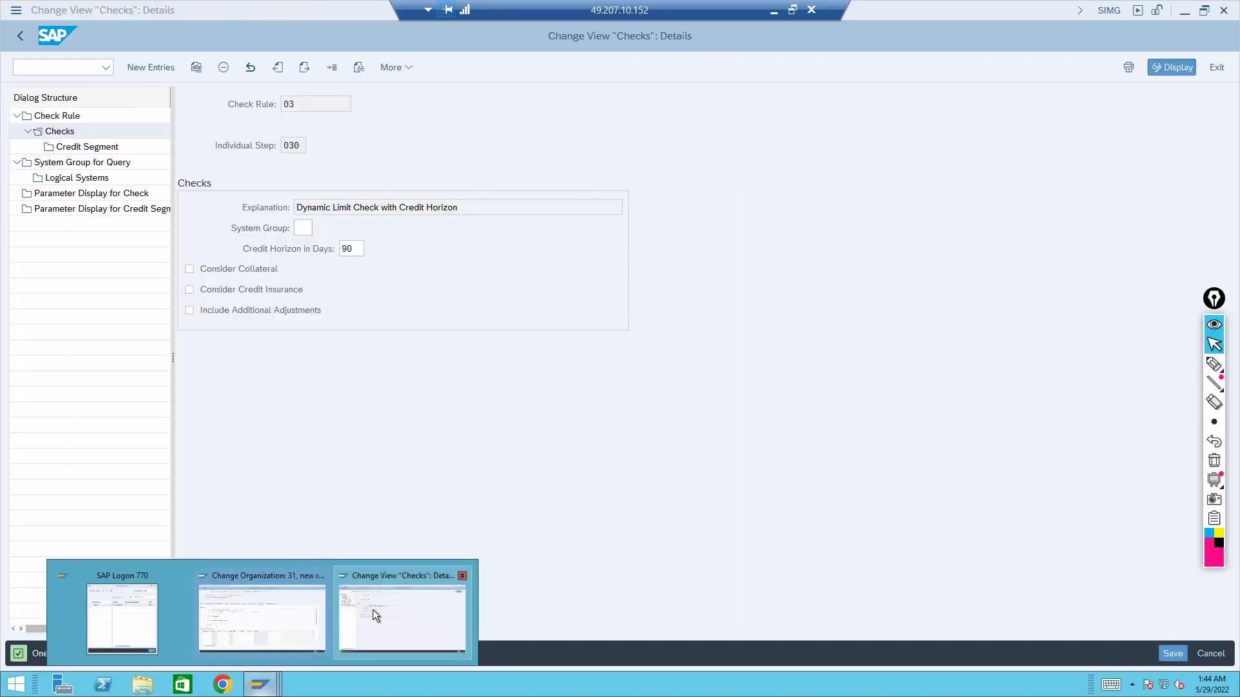
click(373, 609)
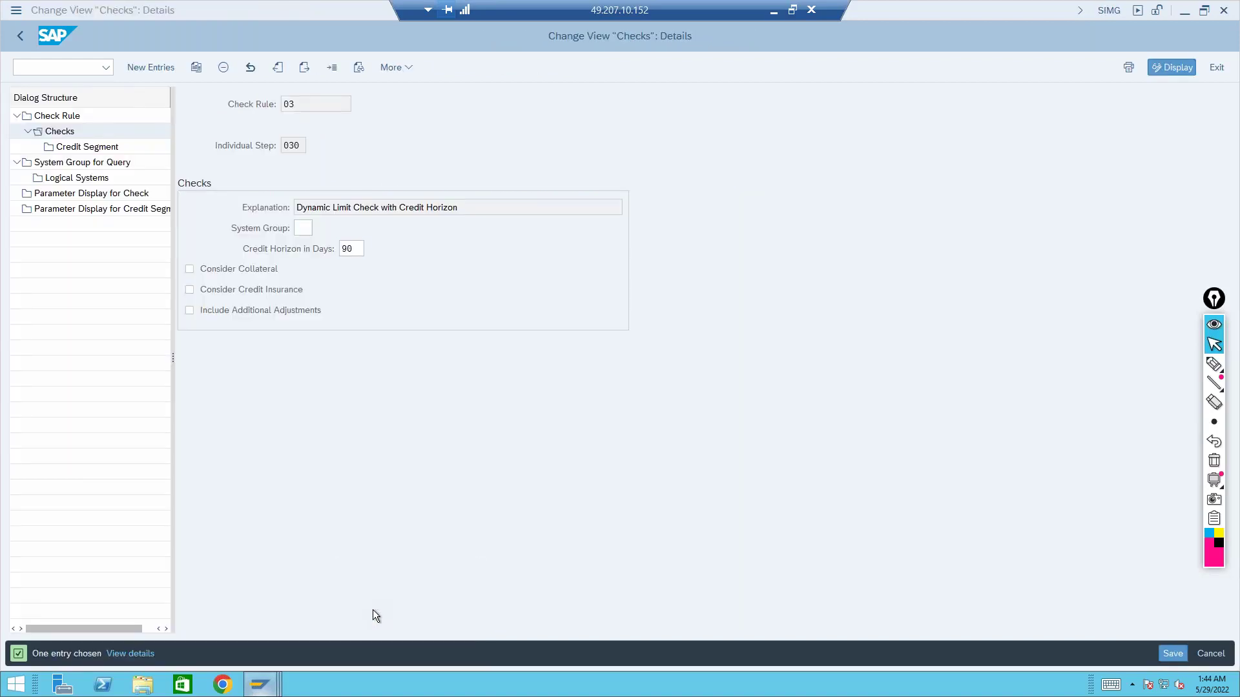
click(21, 36)
click(22, 36)
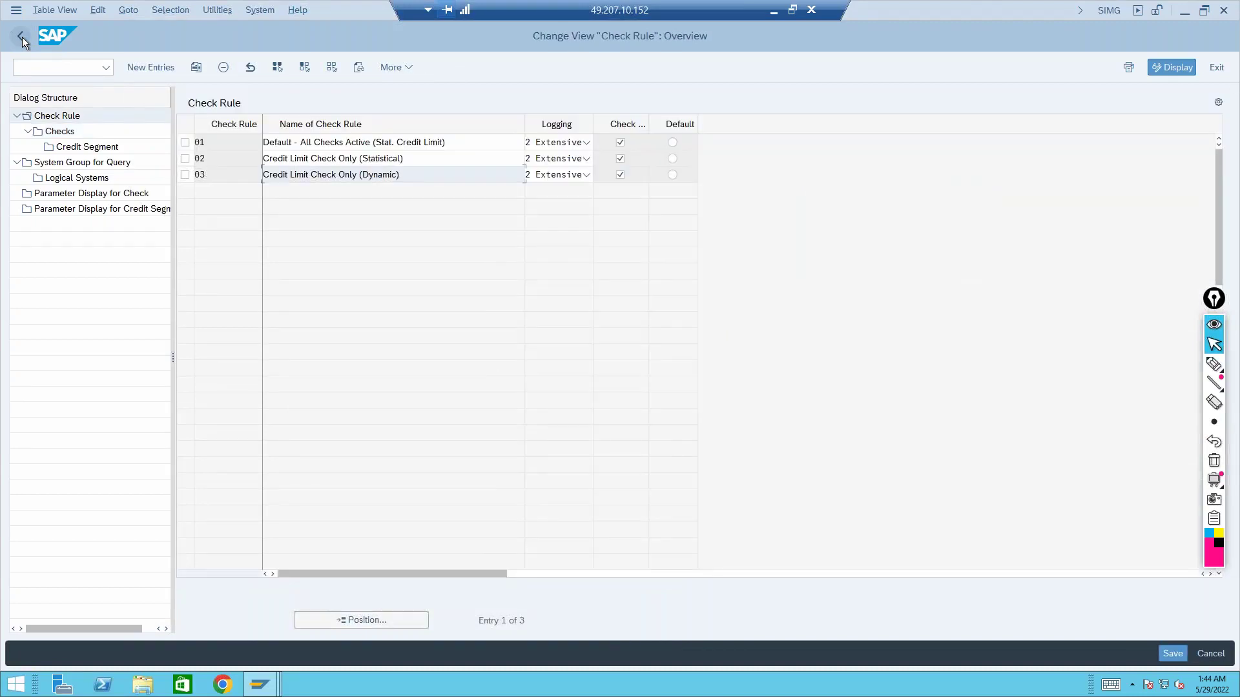
click(22, 37)
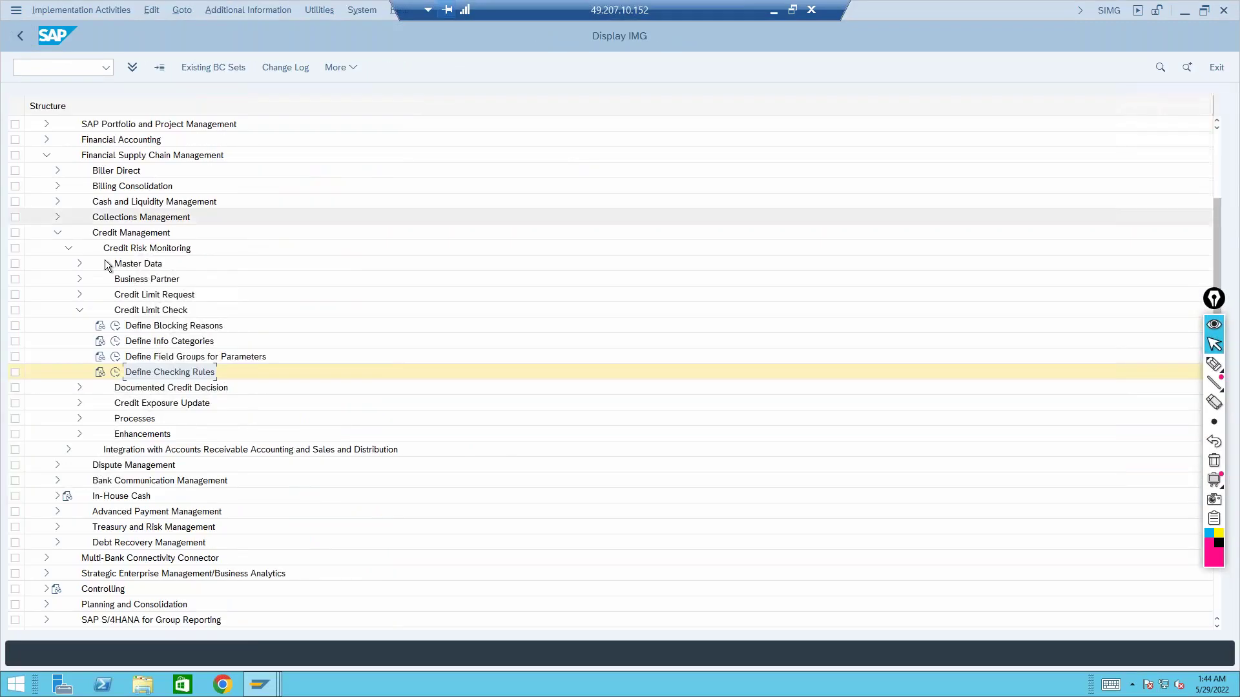
click(78, 310)
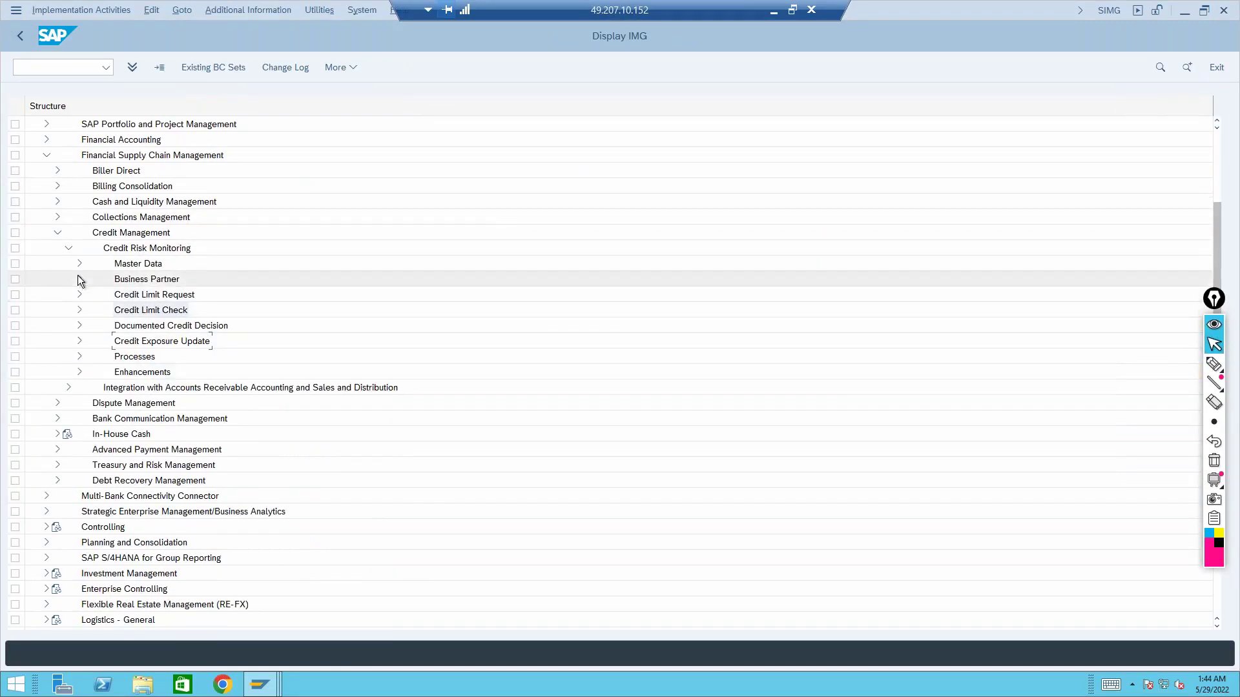
click(79, 263)
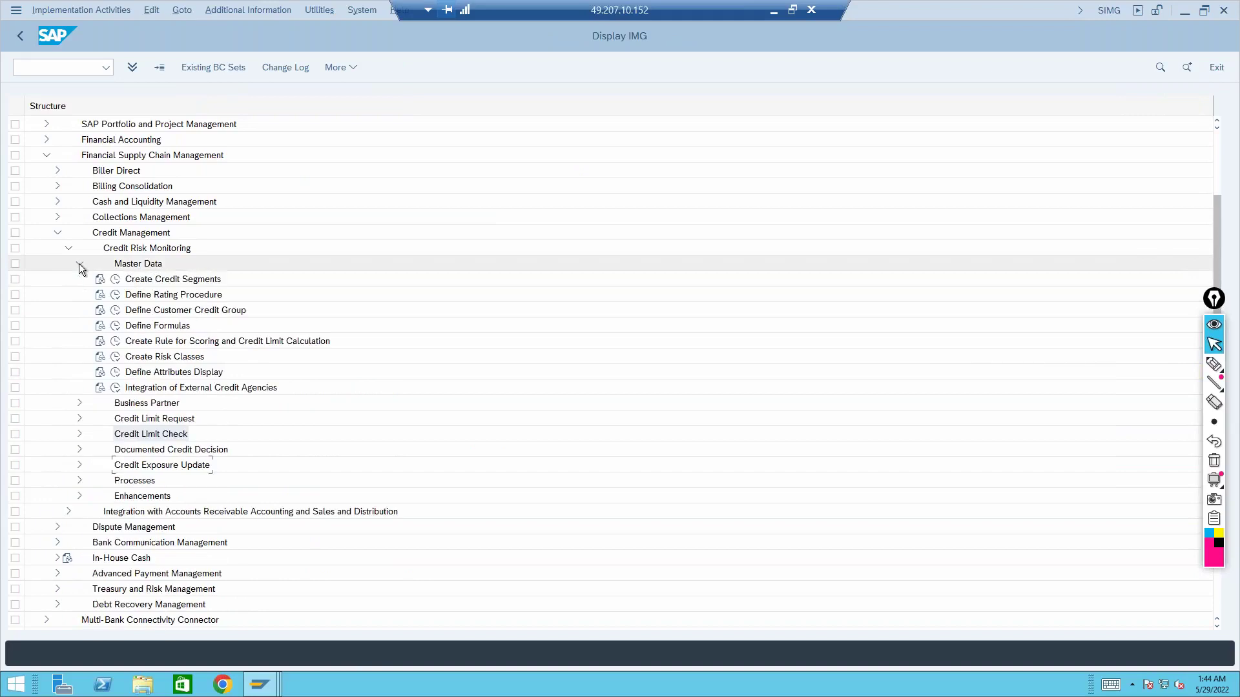
Run Define Customer Credit Group, review the groups including Subsidiaries, and return to partner 31
click(177, 313)
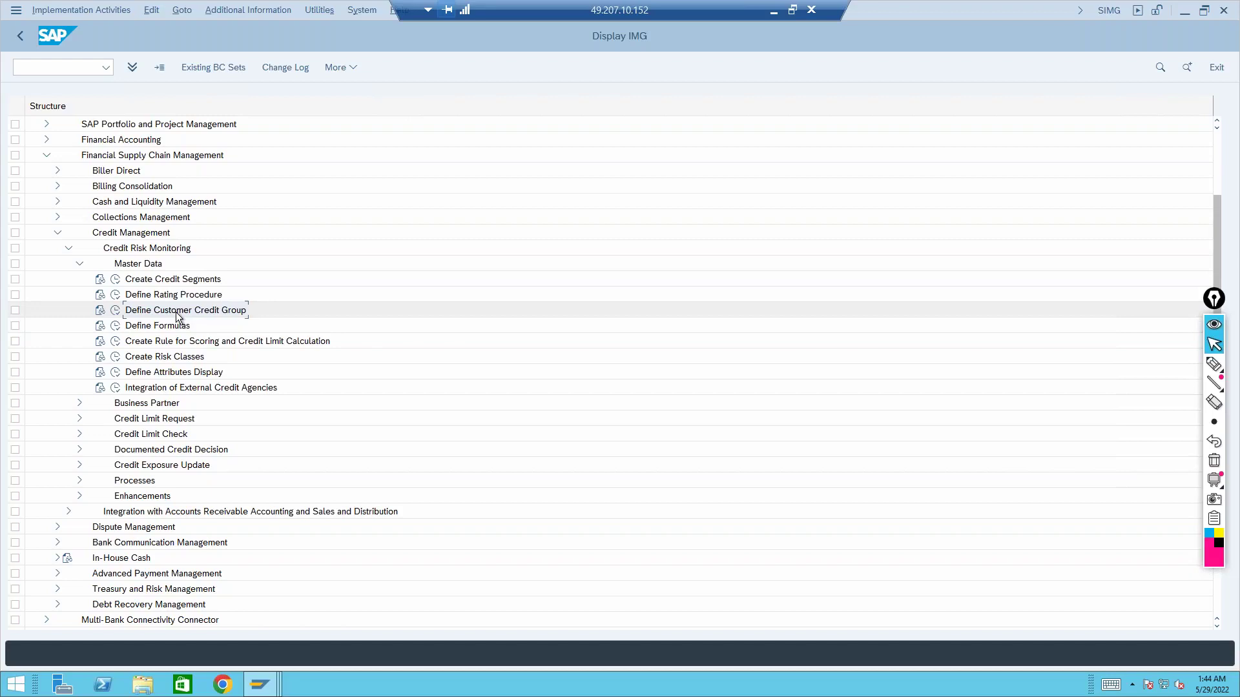
click(115, 311)
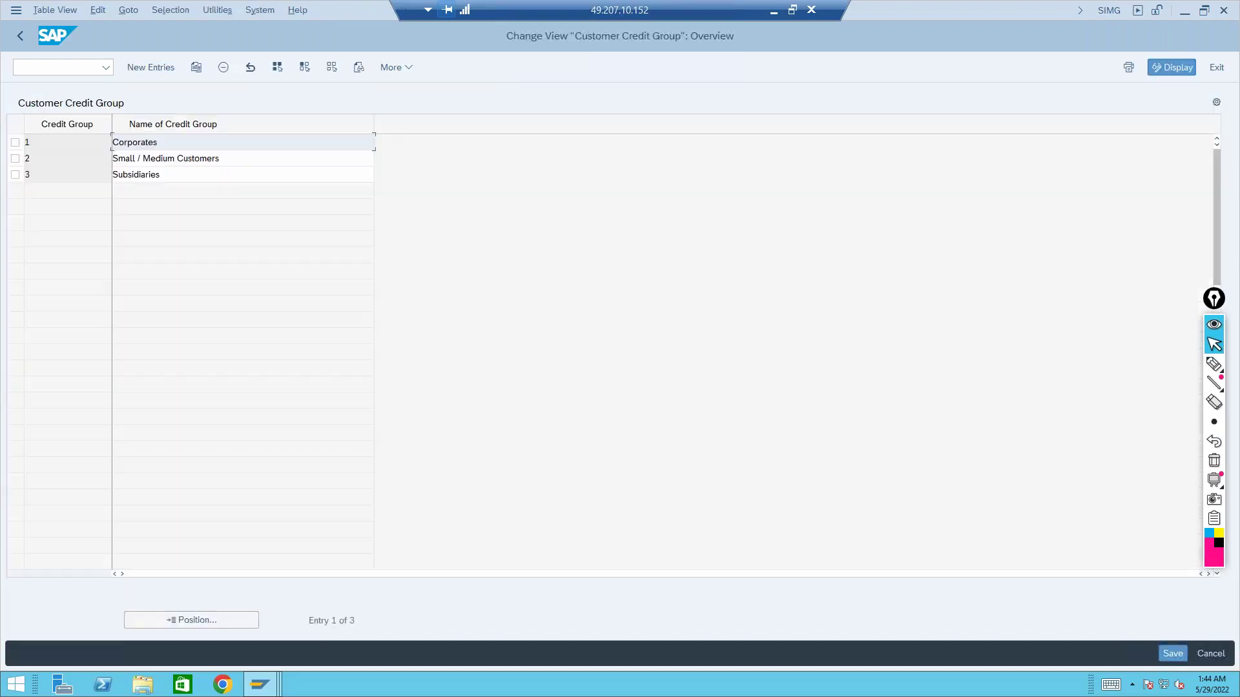
click(166, 164)
click(164, 174)
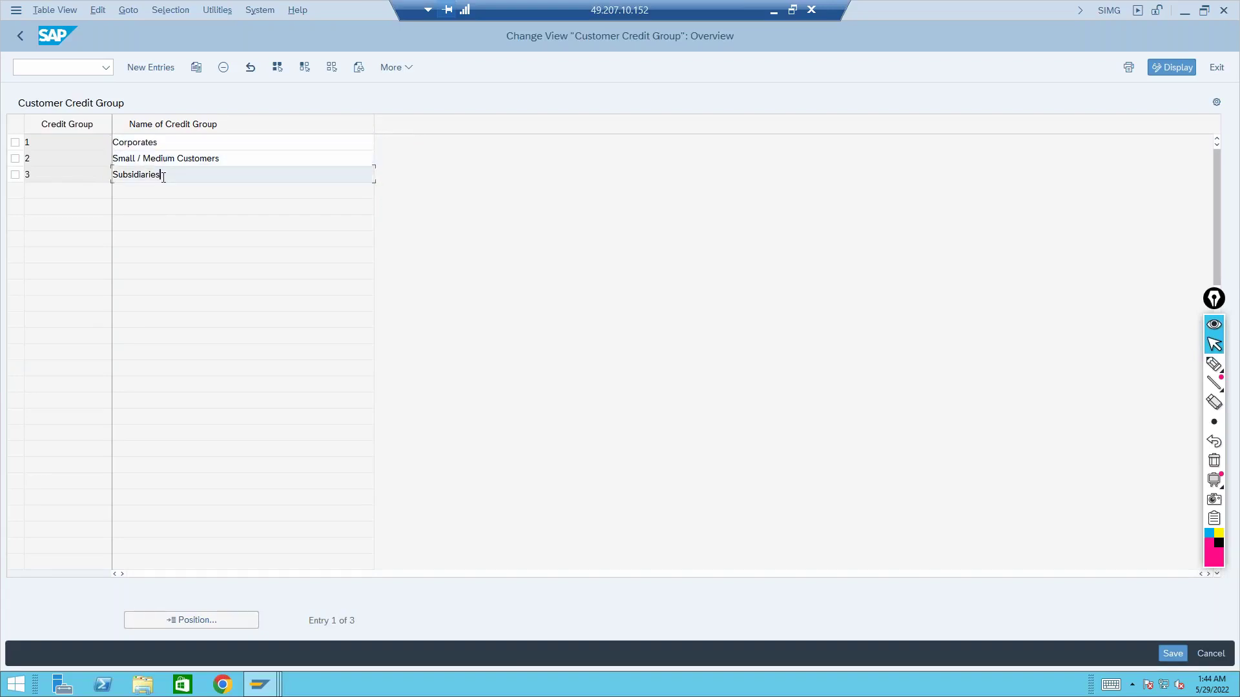
click(270, 693)
click(253, 620)
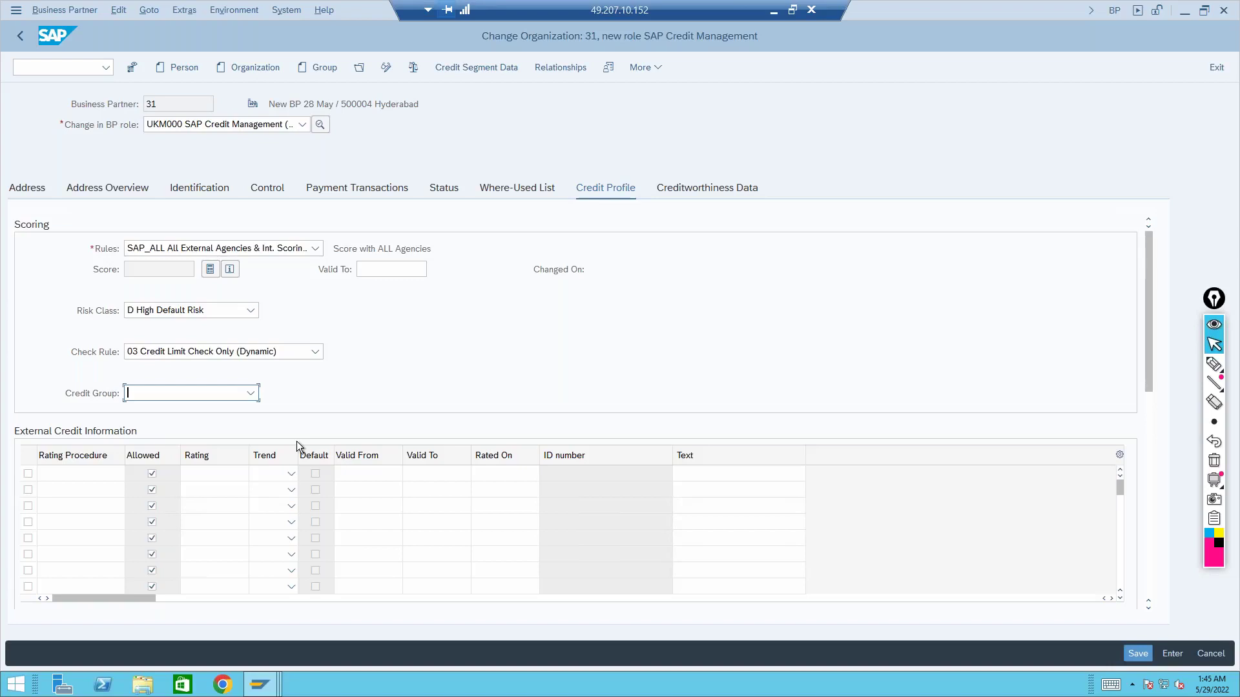
Browse rating procedures such as CrediPLUS Business and Creditsafe - Score Report, closing the list unchosen
click(72, 474)
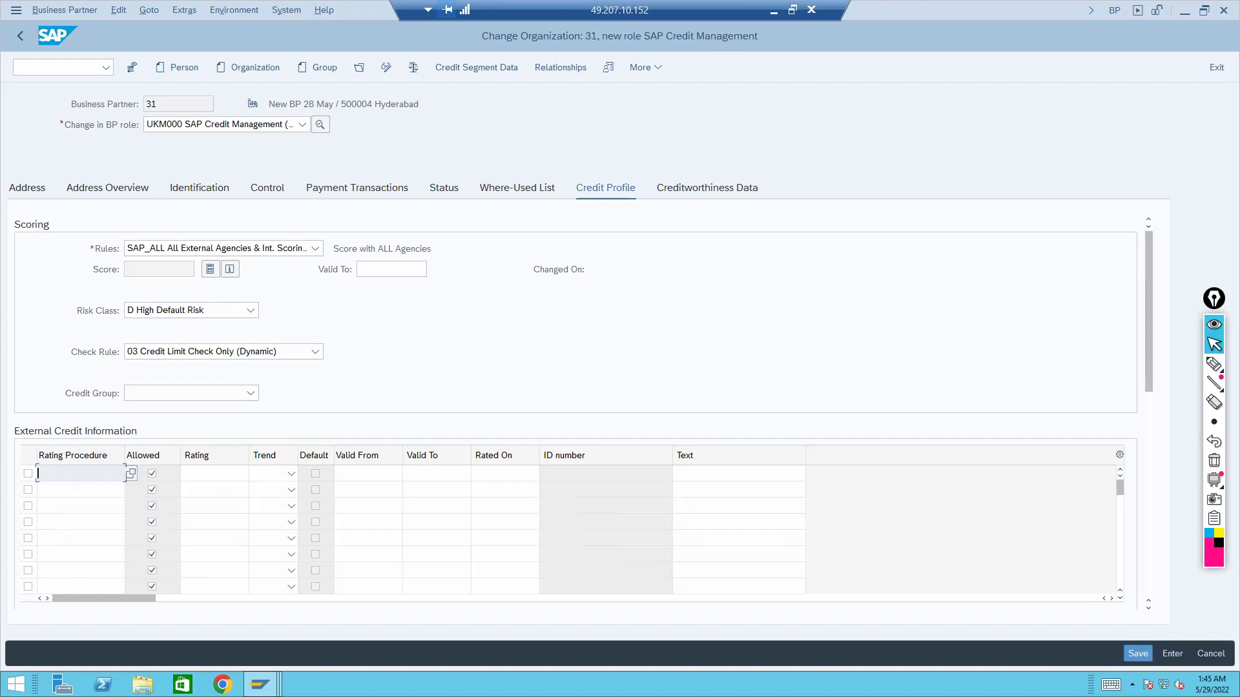
click(130, 476)
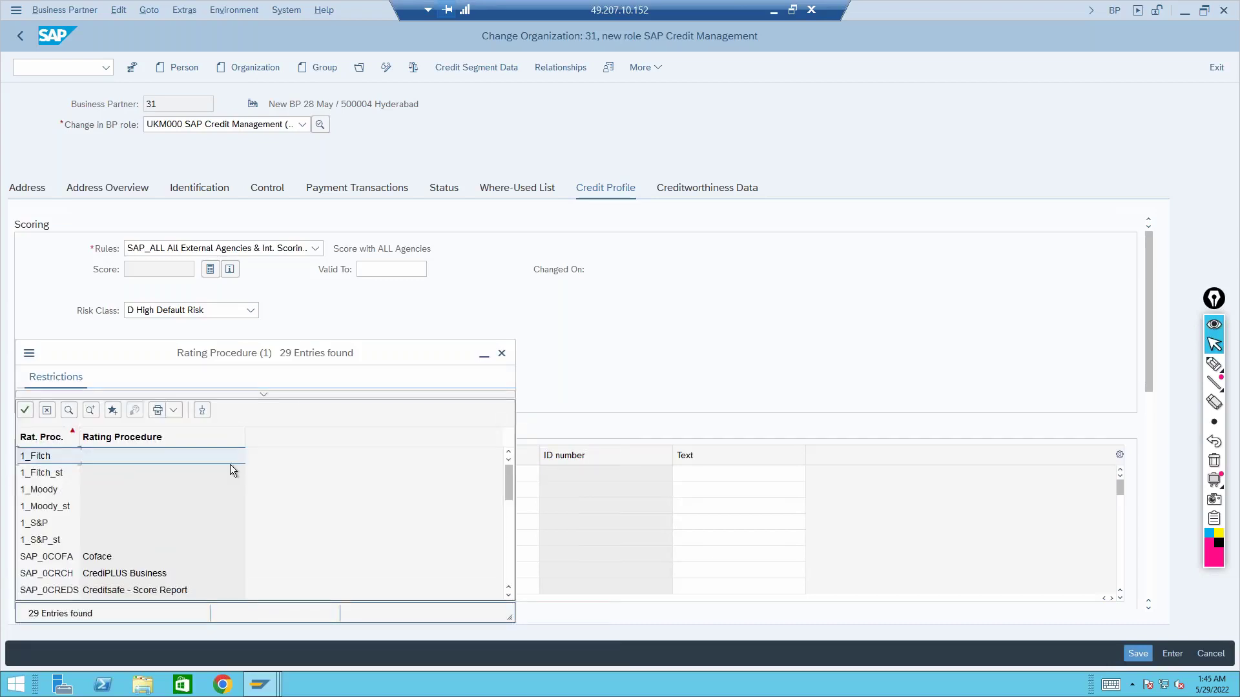
drag(326, 355, 551, 53)
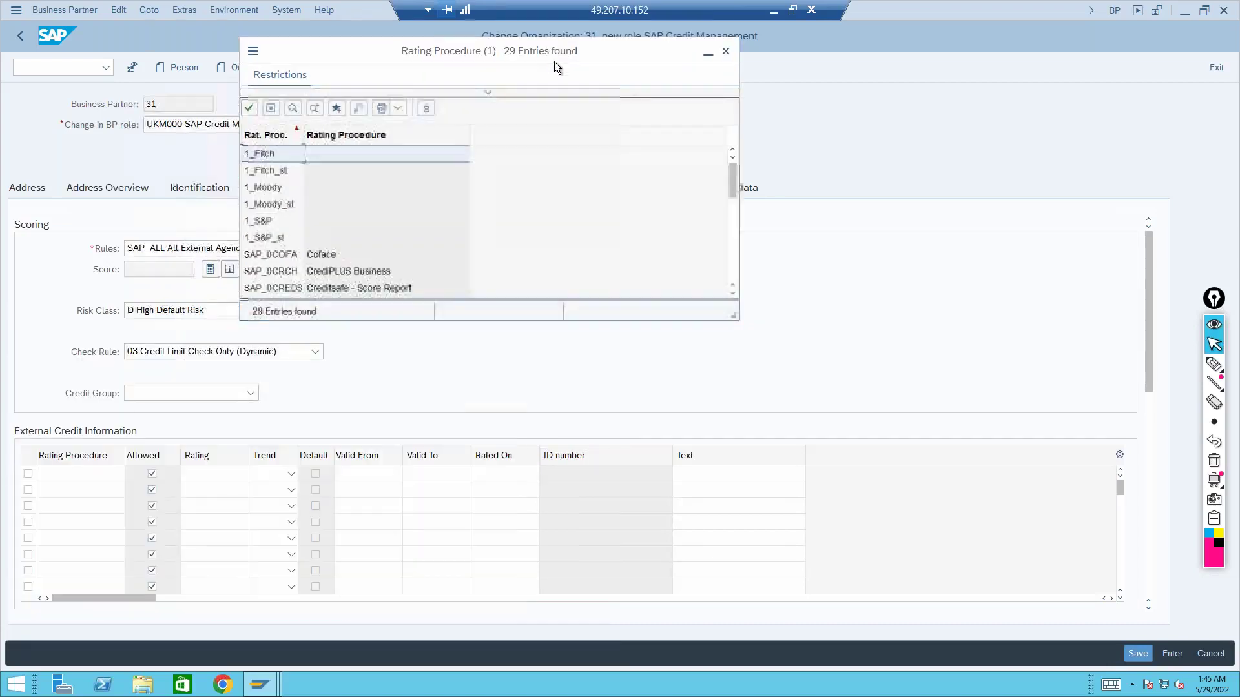
click(323, 273)
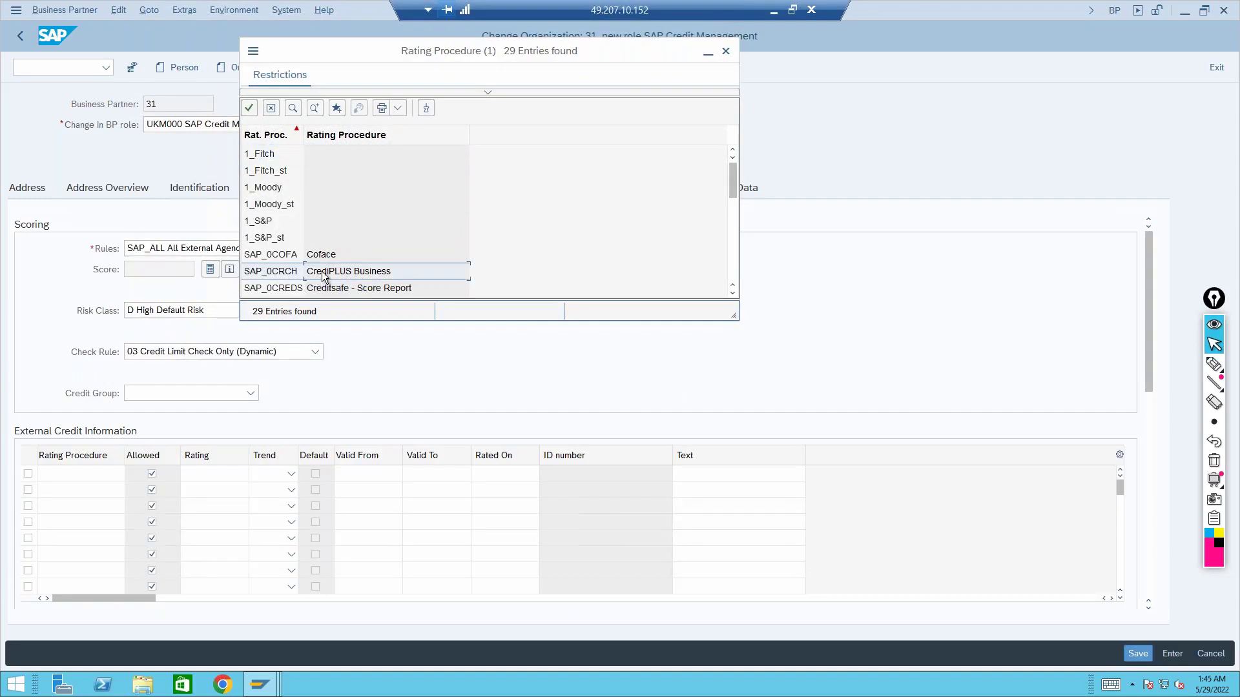
click(348, 290)
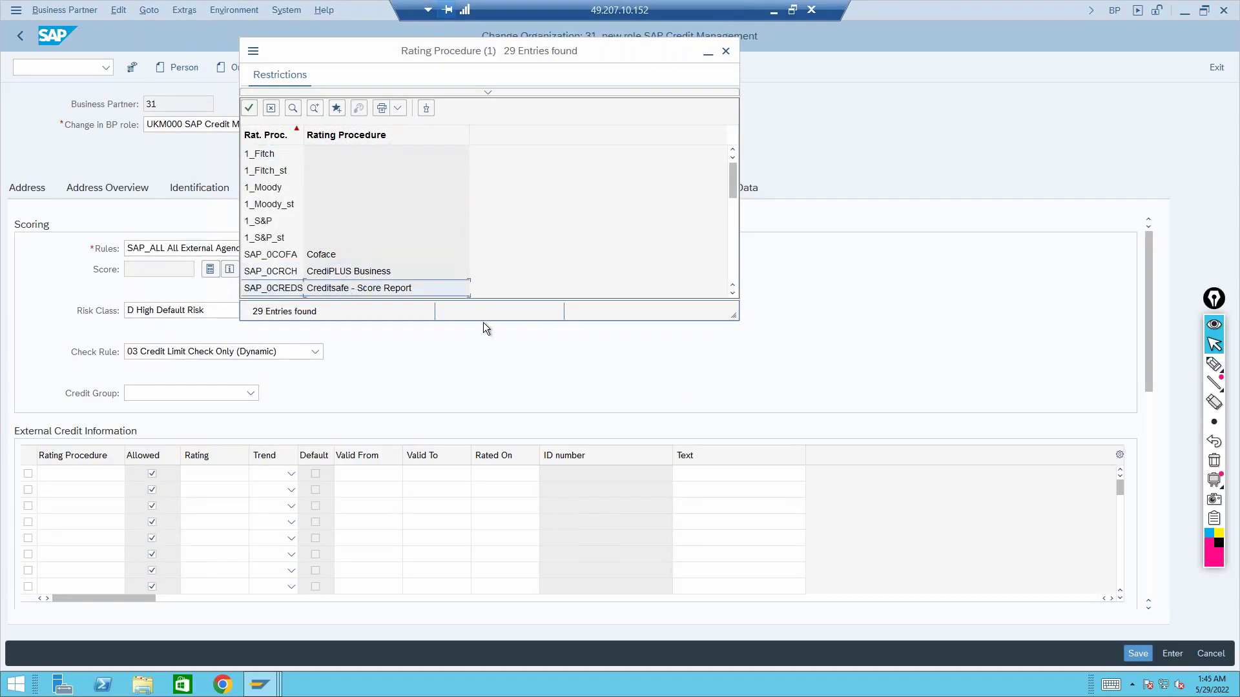
drag(483, 320, 496, 661)
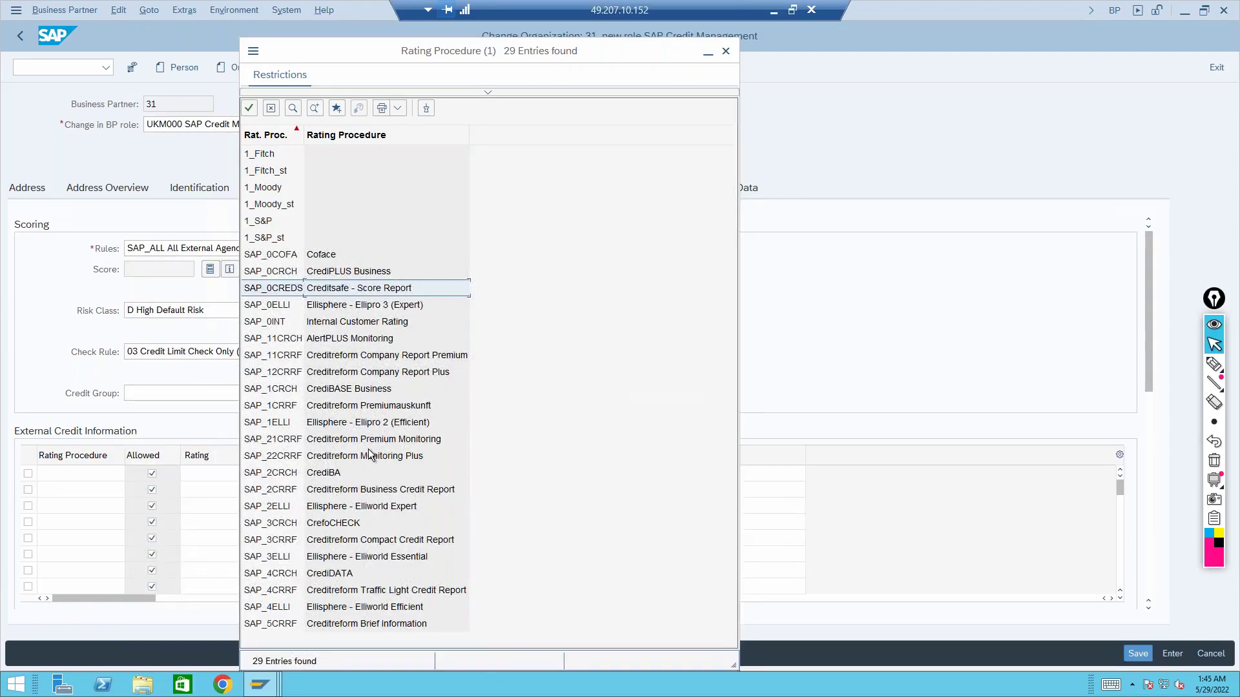
click(335, 427)
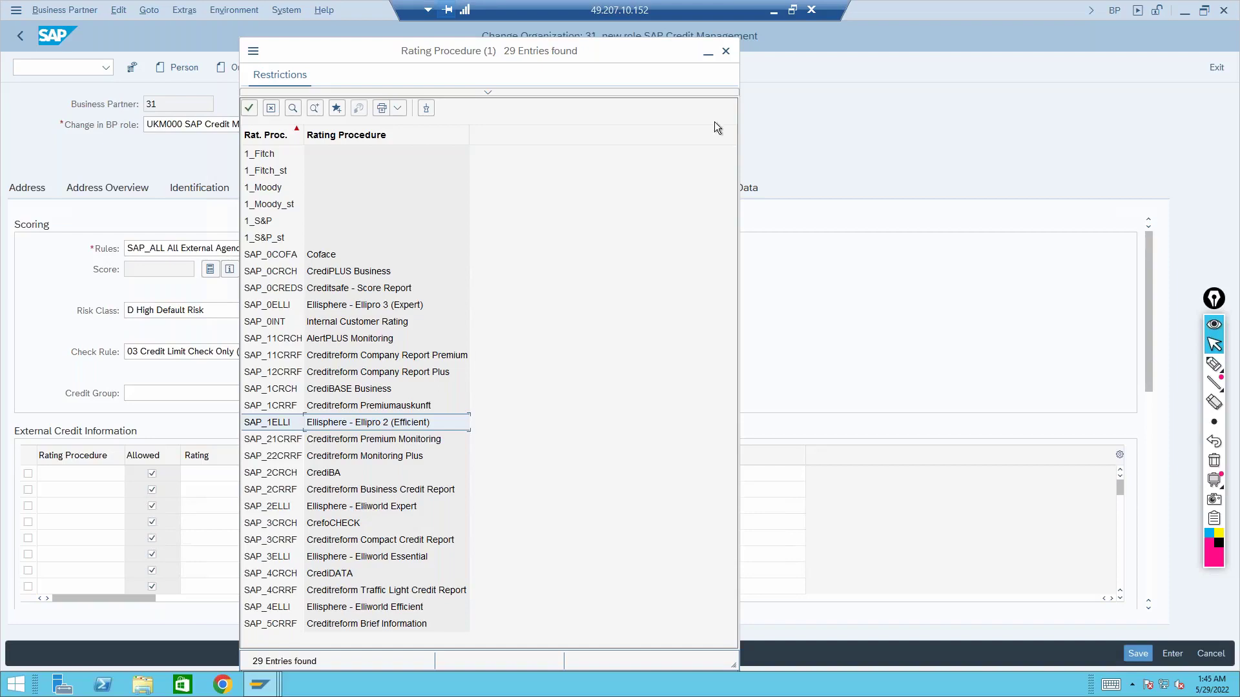
click(730, 55)
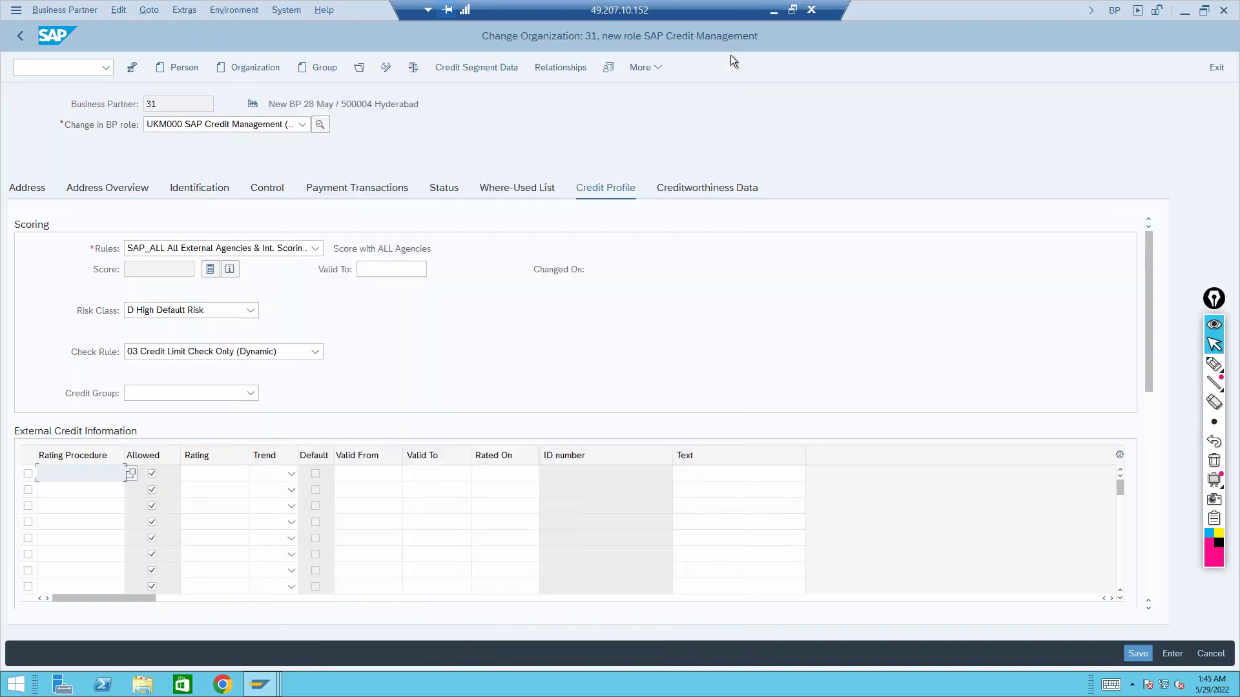
Try the first row's Rating lookup and Trend choices, then refresh so the score reads 0
click(218, 475)
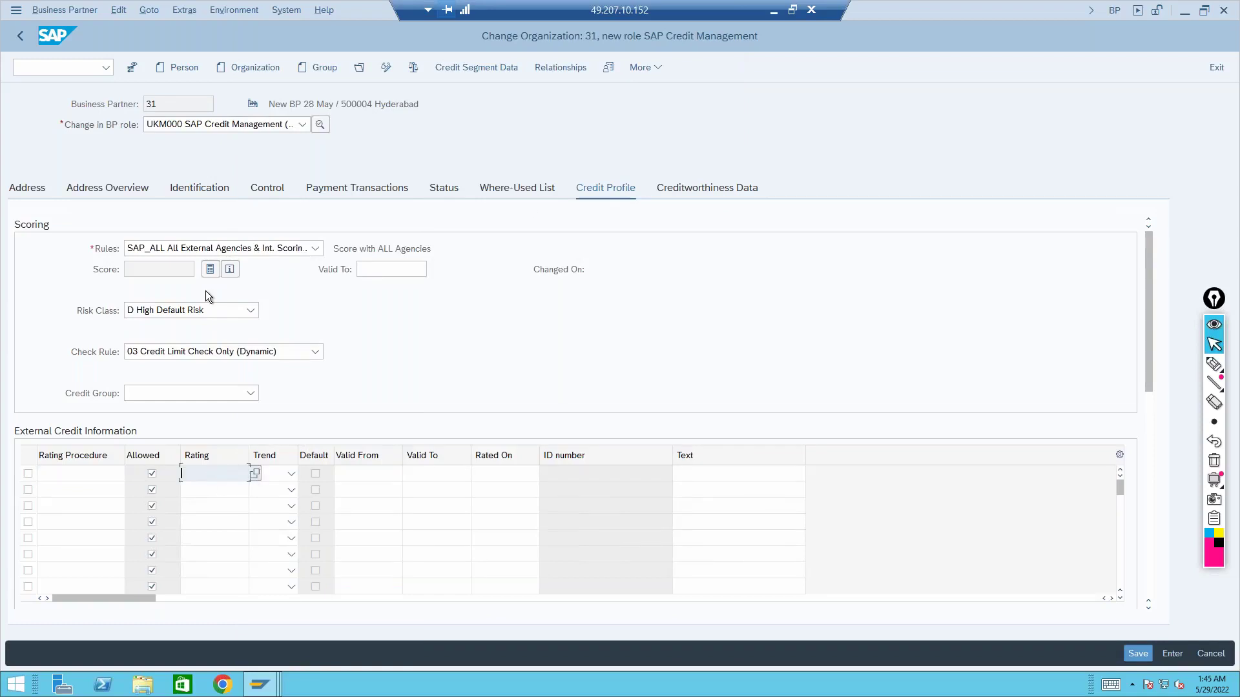
click(165, 107)
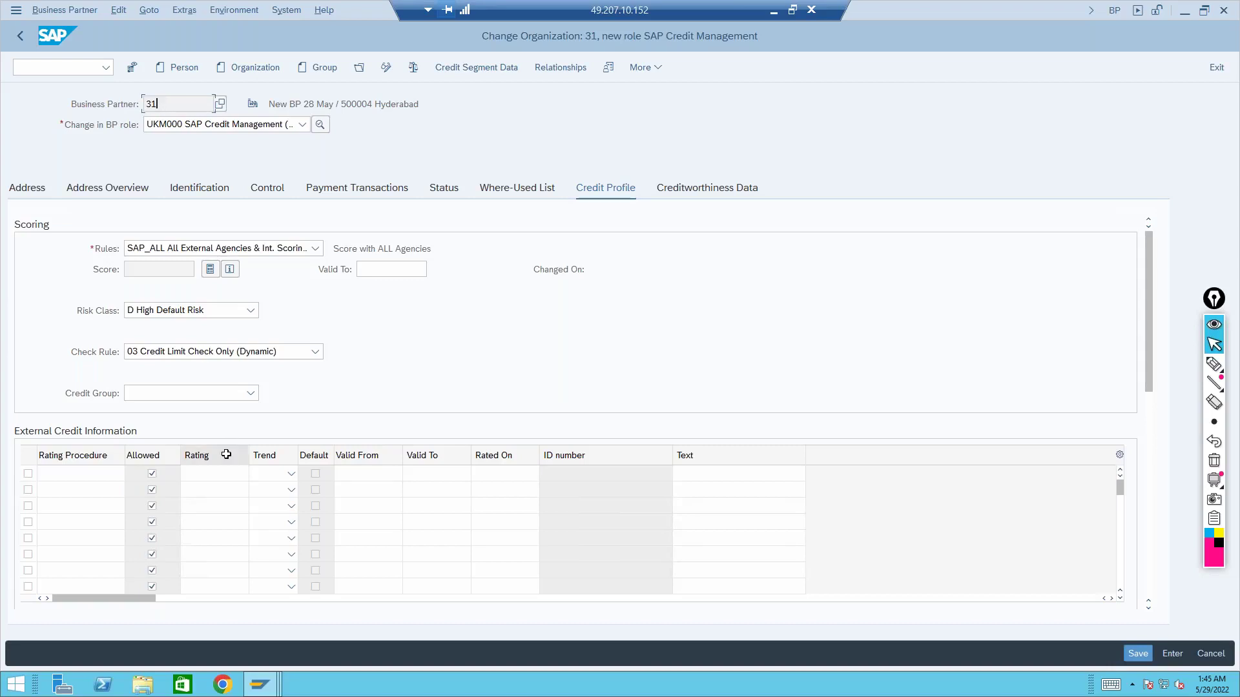
click(228, 476)
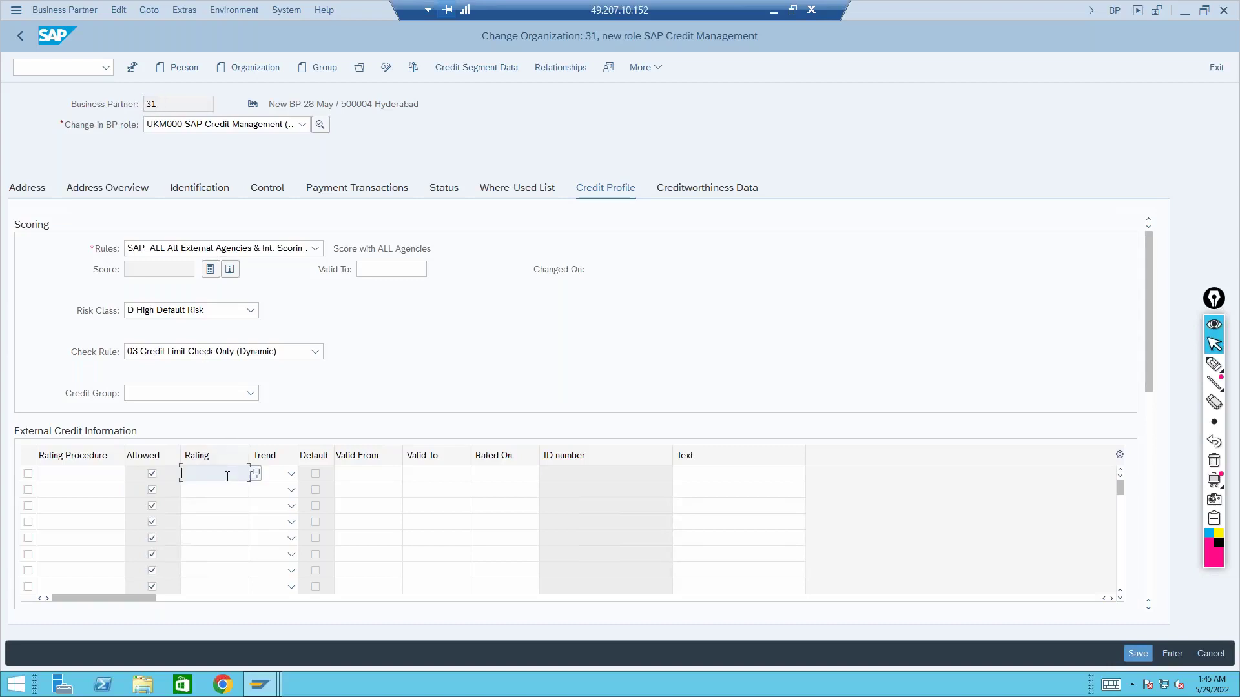
click(256, 474)
click(291, 475)
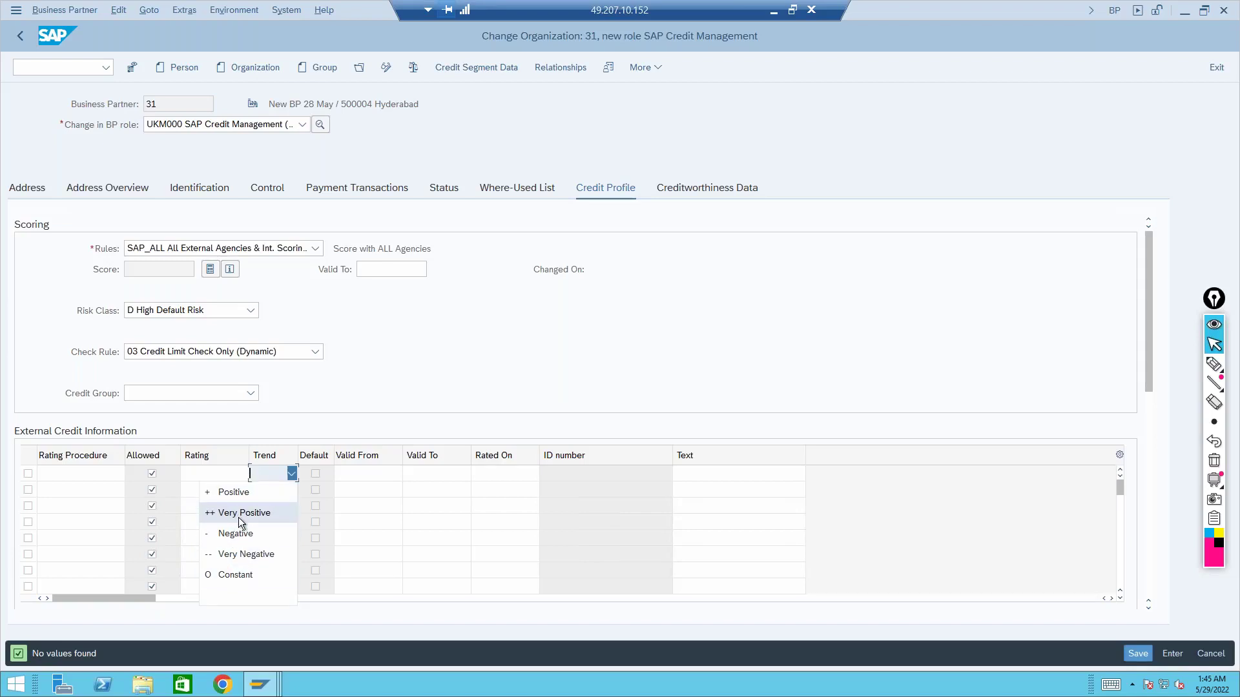
click(372, 480)
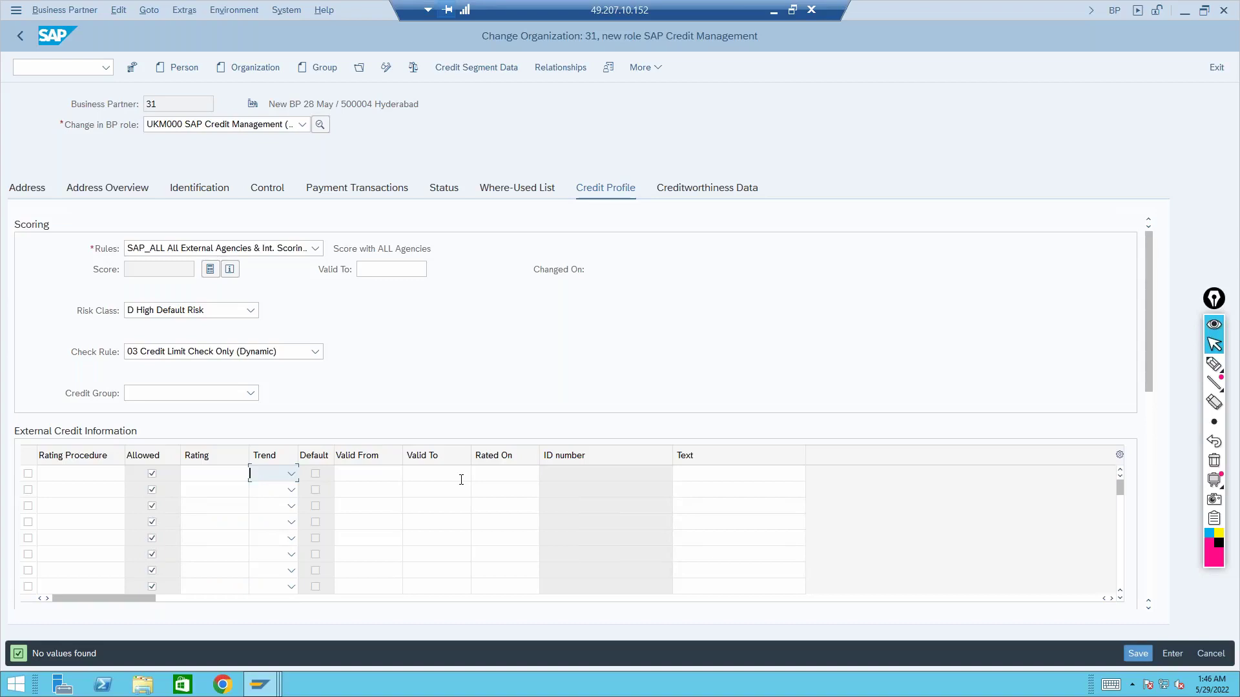
click(1121, 599)
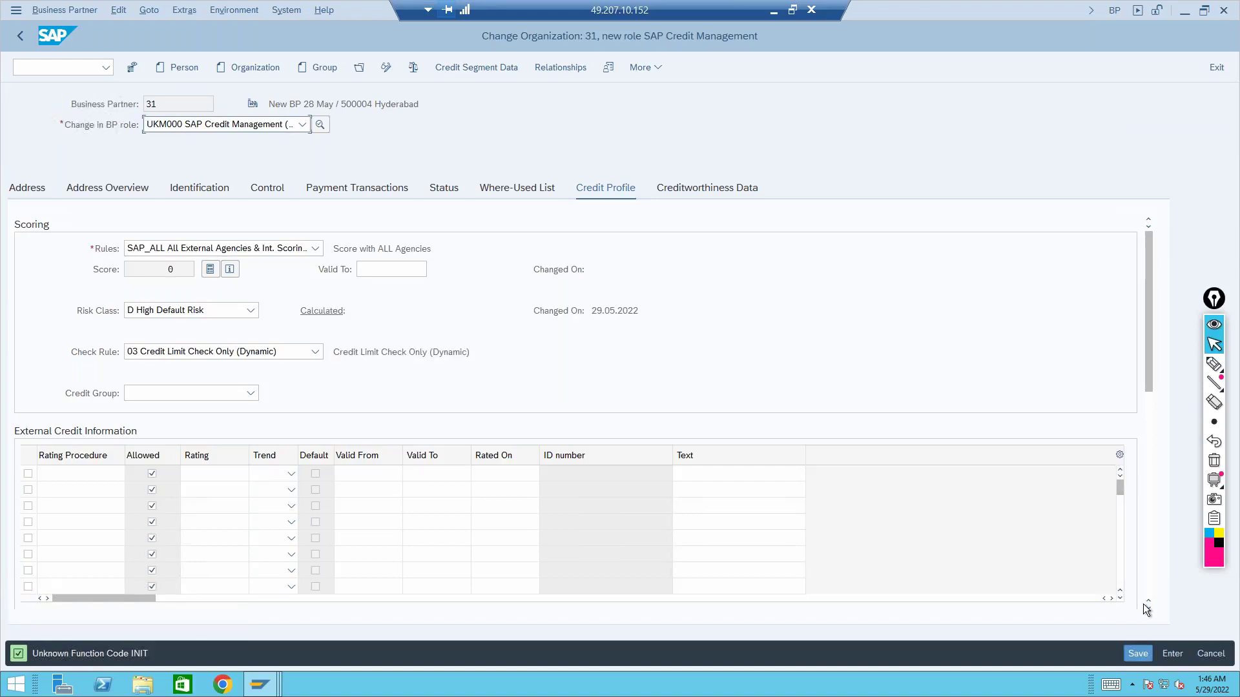
scroll(1148, 611, down, 3)
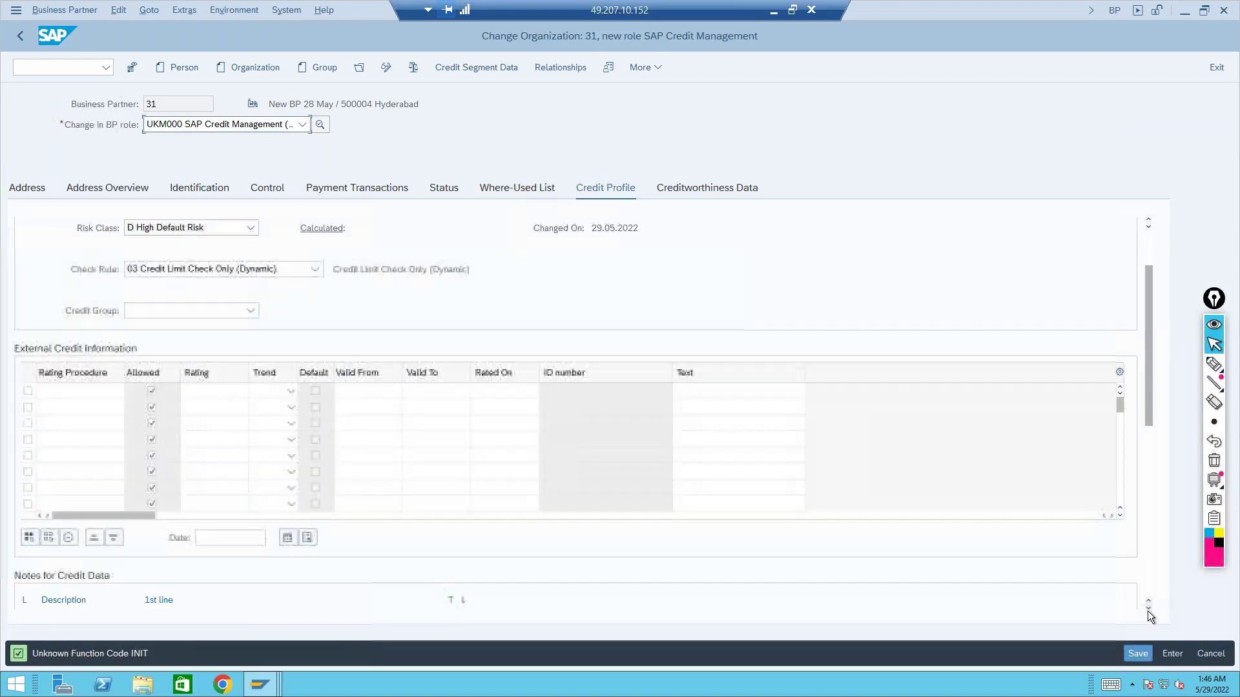
scroll(1148, 611, down, 5)
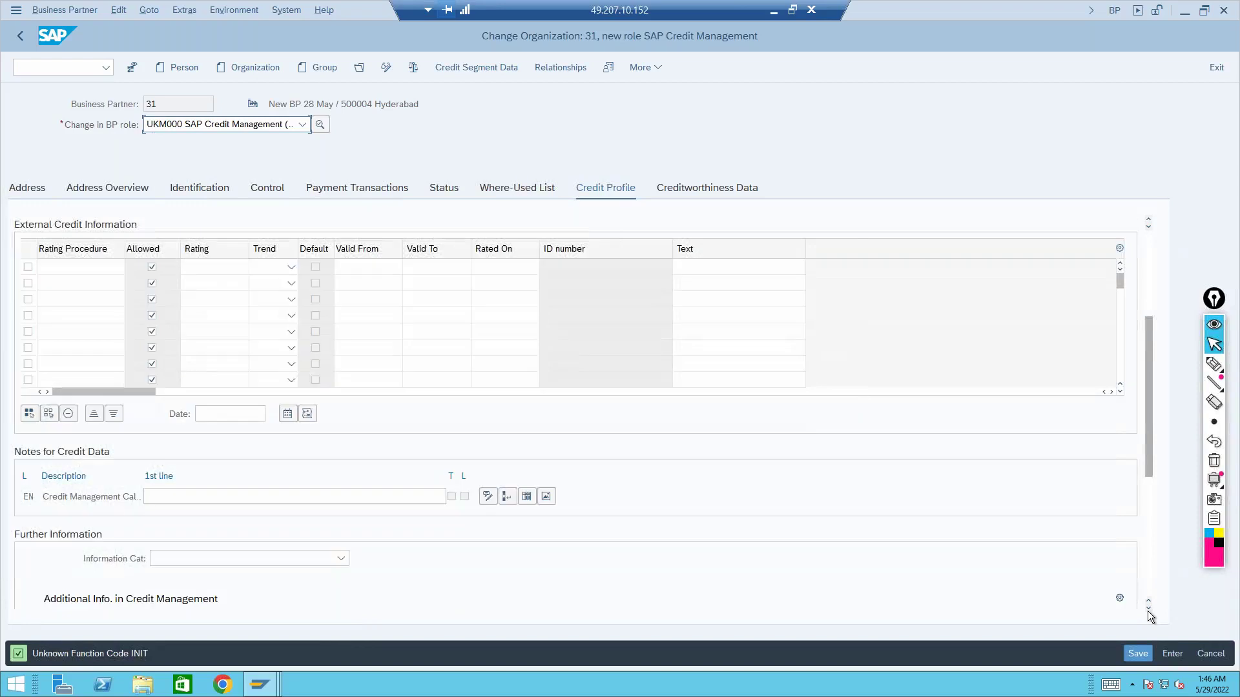
scroll(1148, 611, down, 3)
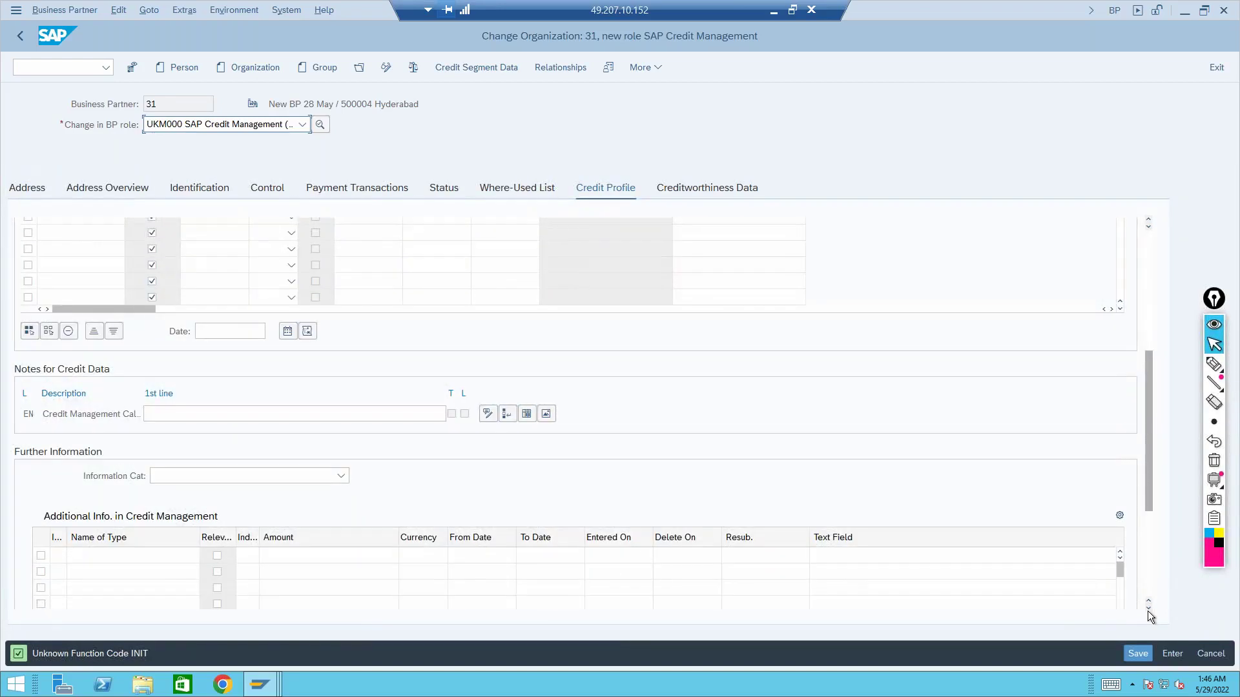
scroll(1148, 611, down, 2)
scroll(1149, 611, down, 6)
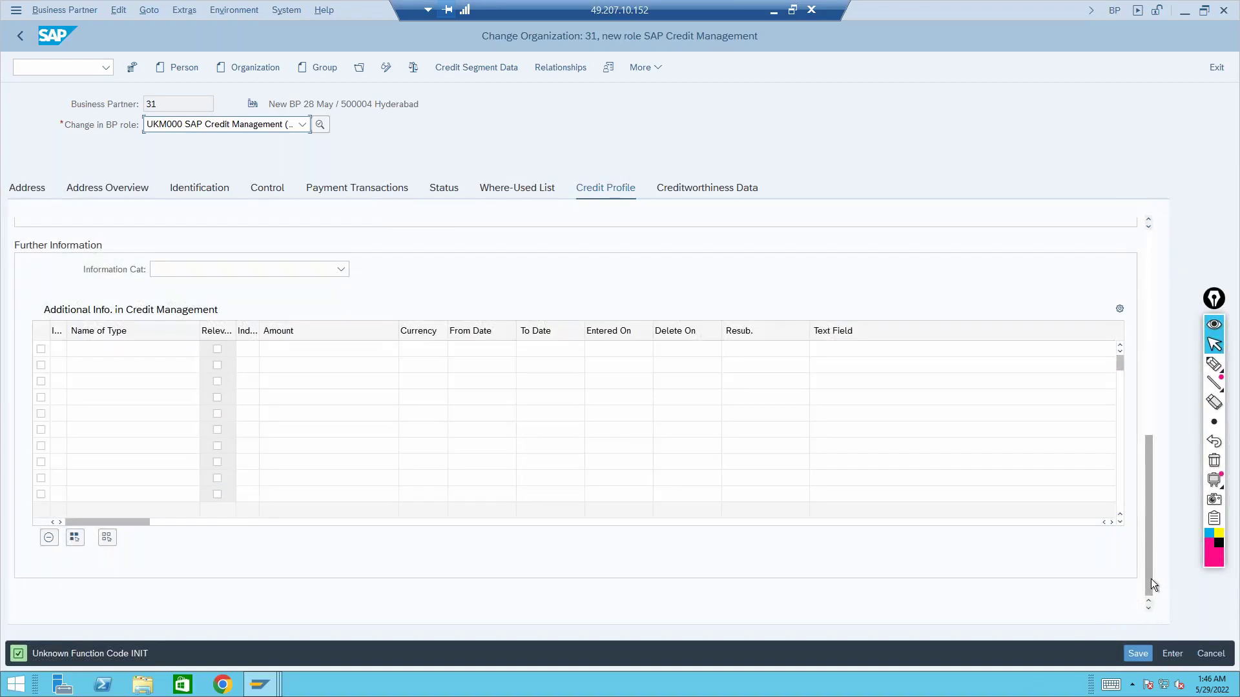
drag(1148, 578, 1145, 423)
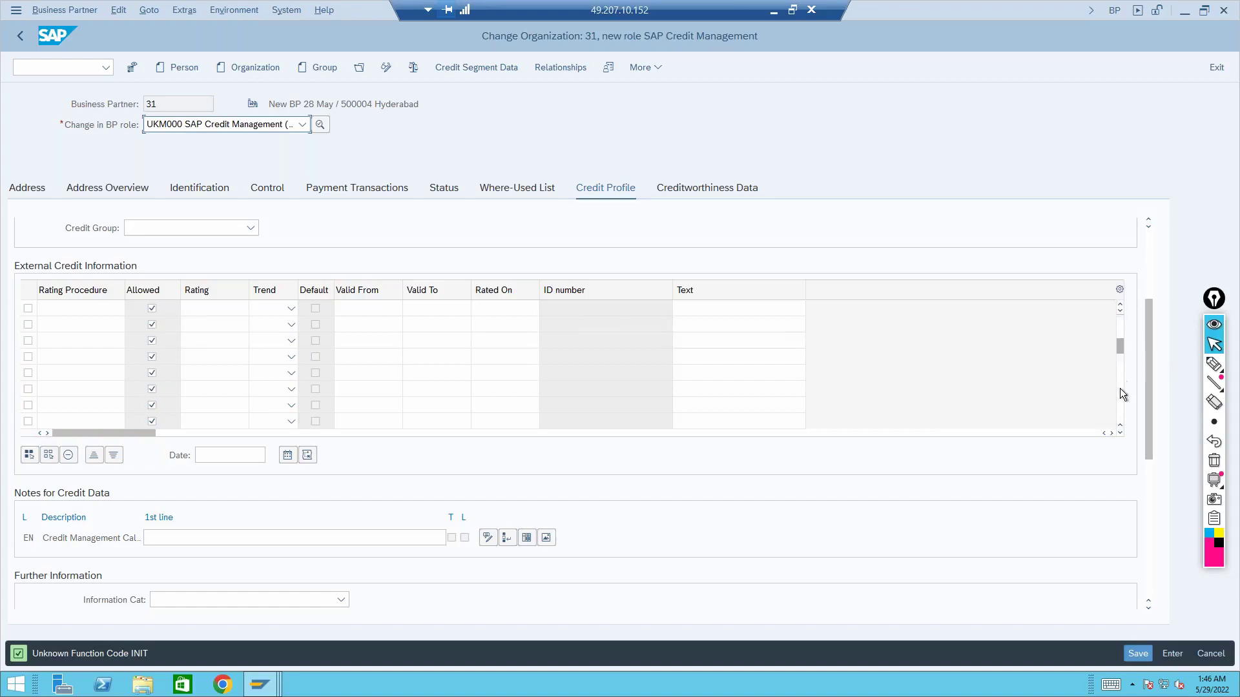
drag(1149, 325, 1148, 478)
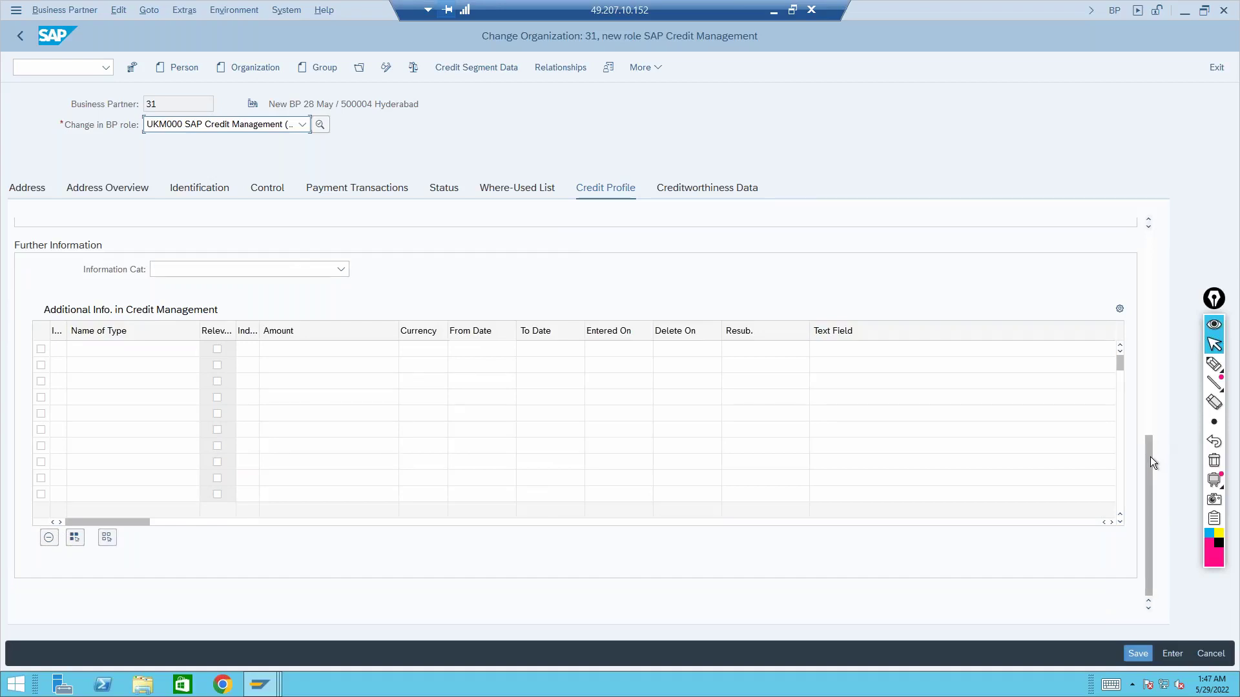
drag(1150, 459, 1144, 333)
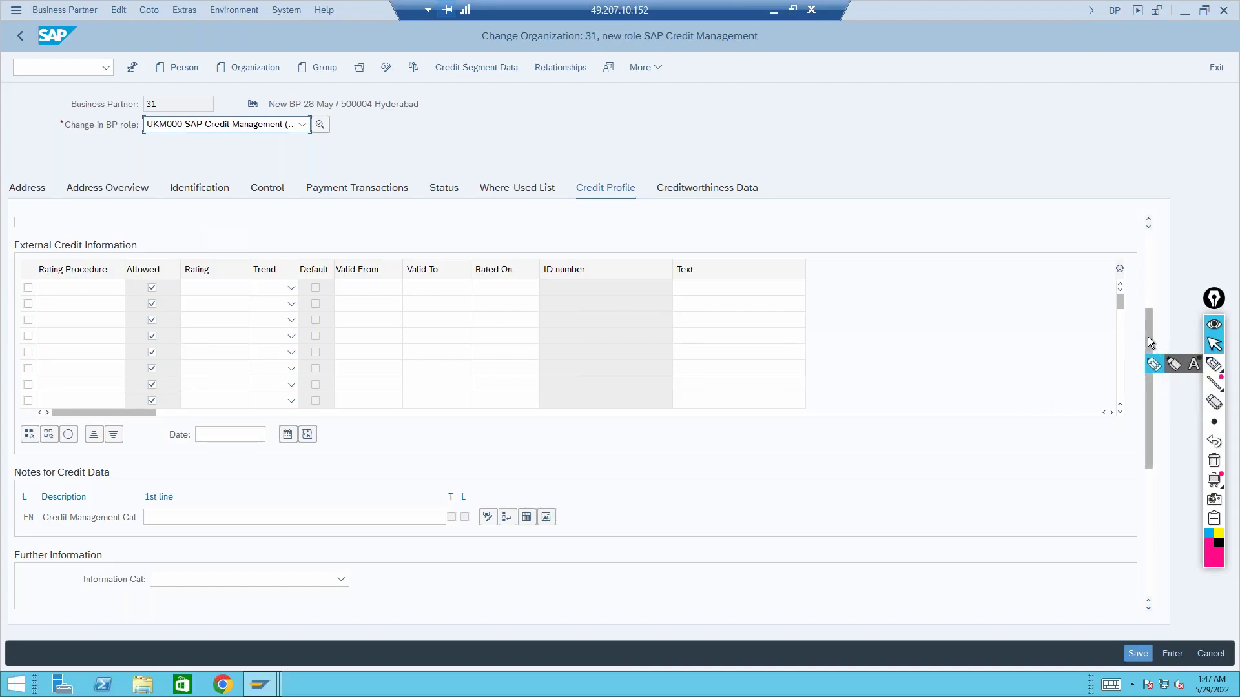
scroll(1148, 336, down, 1)
scroll(1149, 368, down, 3)
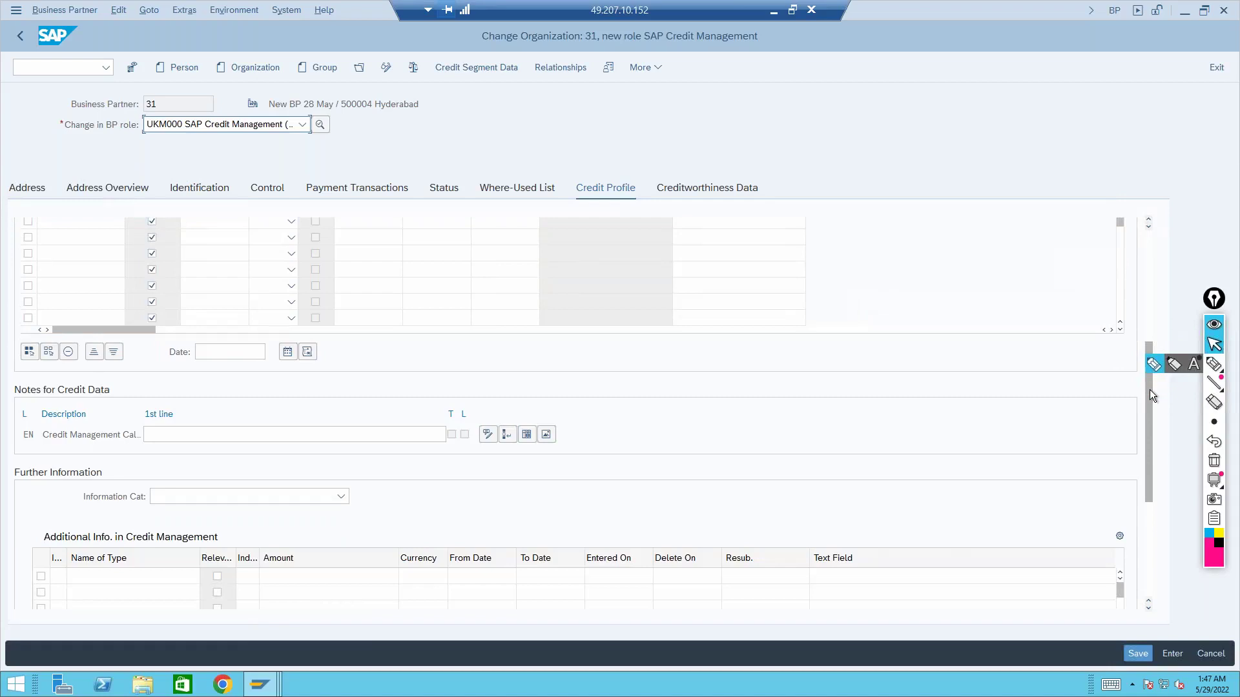
scroll(1149, 400, down, 3)
drag(1150, 417, 1145, 242)
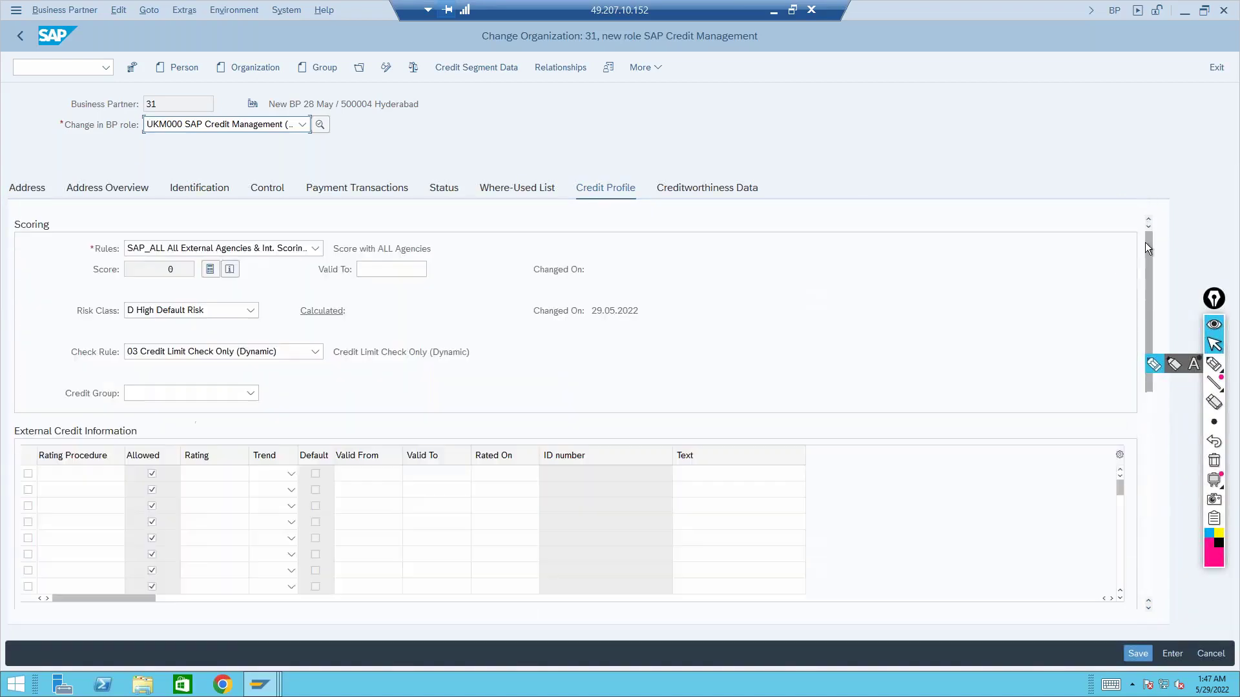
click(112, 476)
click(292, 474)
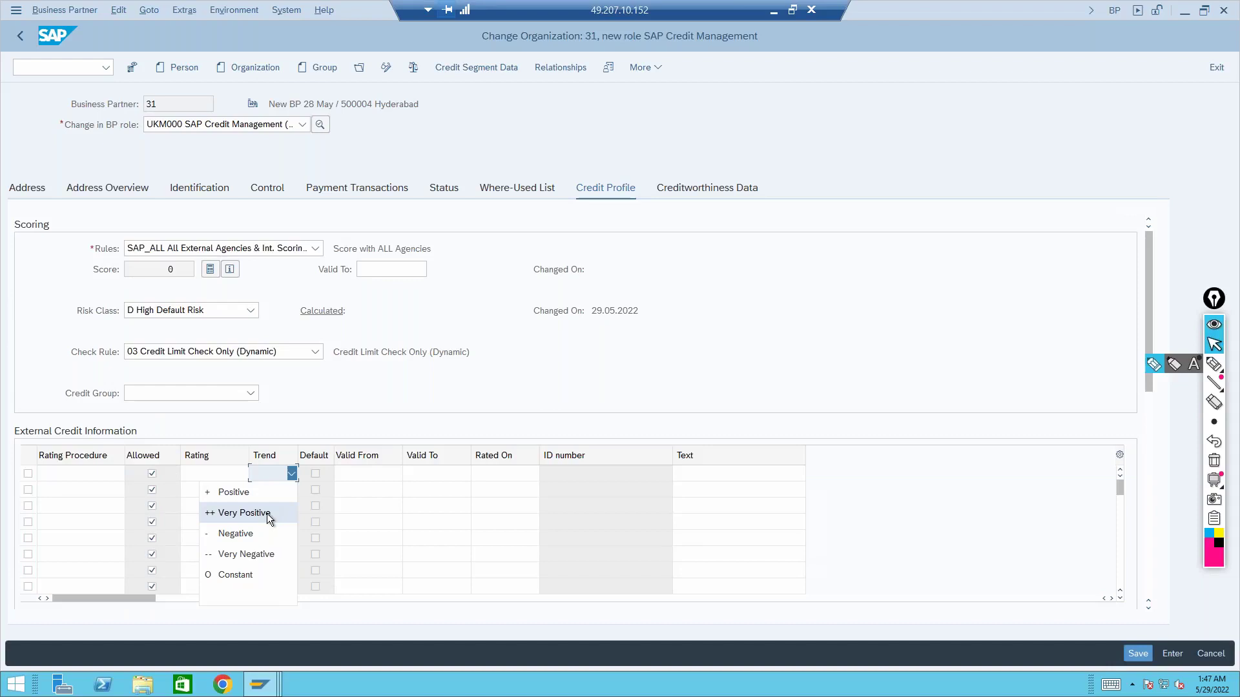
click(355, 410)
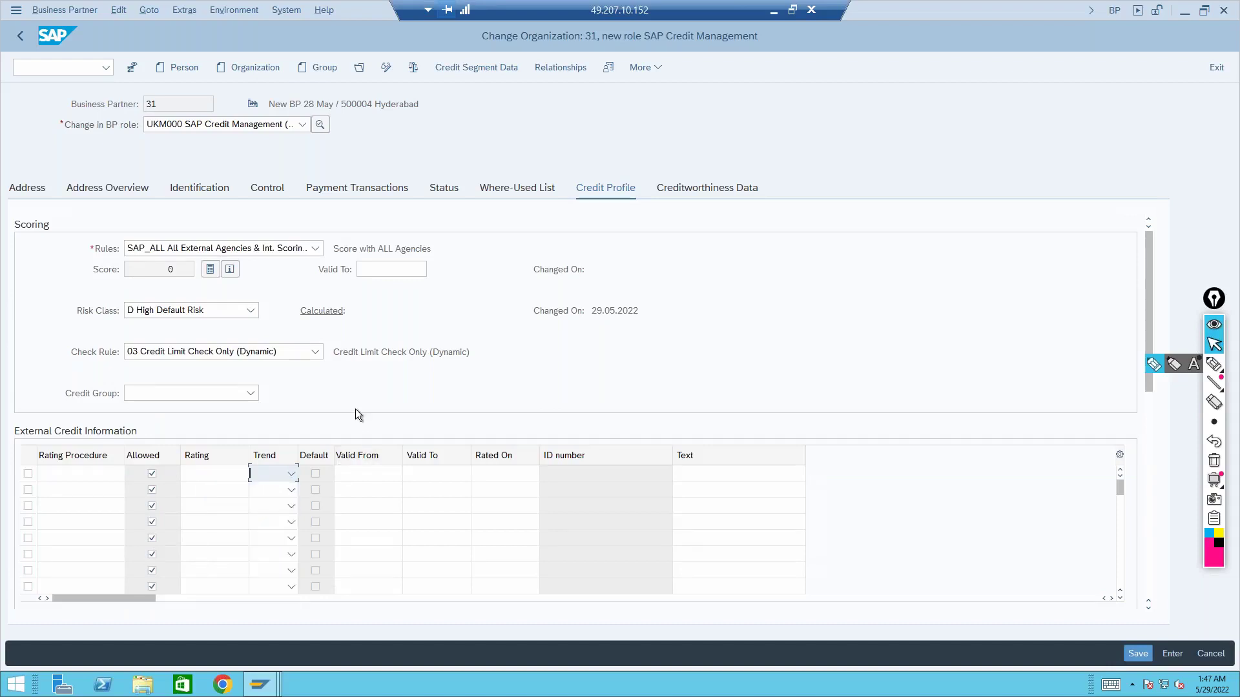
click(66, 477)
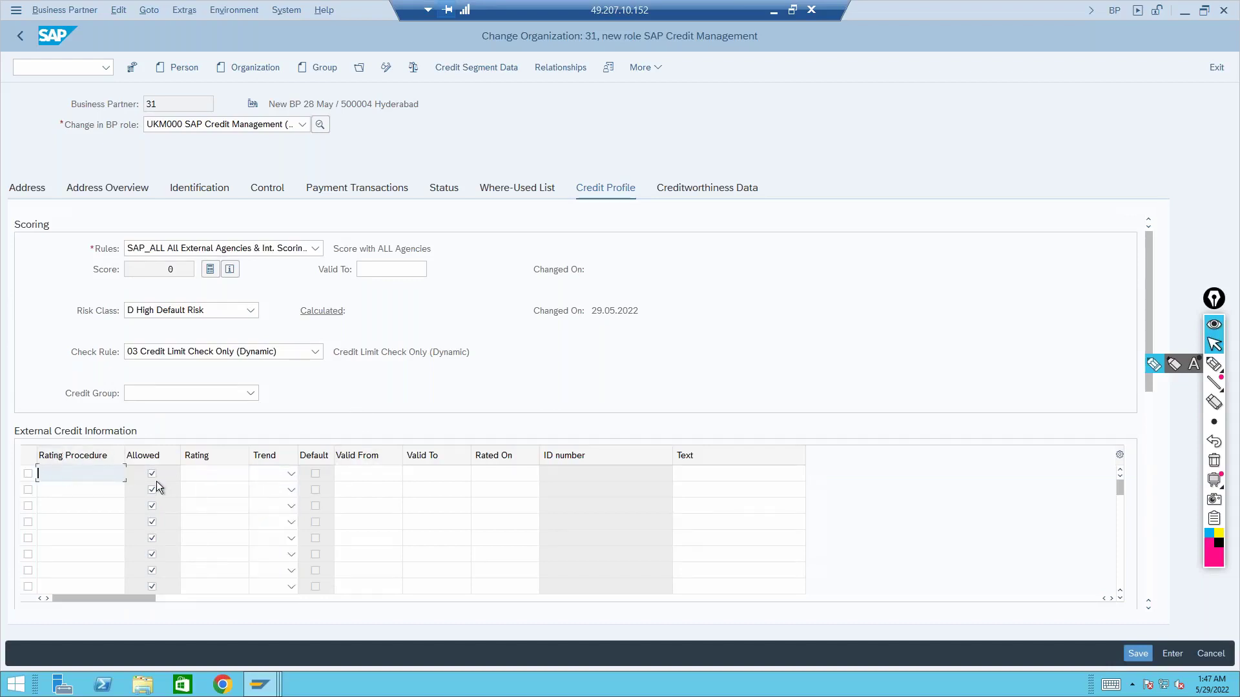
click(264, 685)
Leave the customer credit group table and open the Define Rating Procedure definitions
click(384, 640)
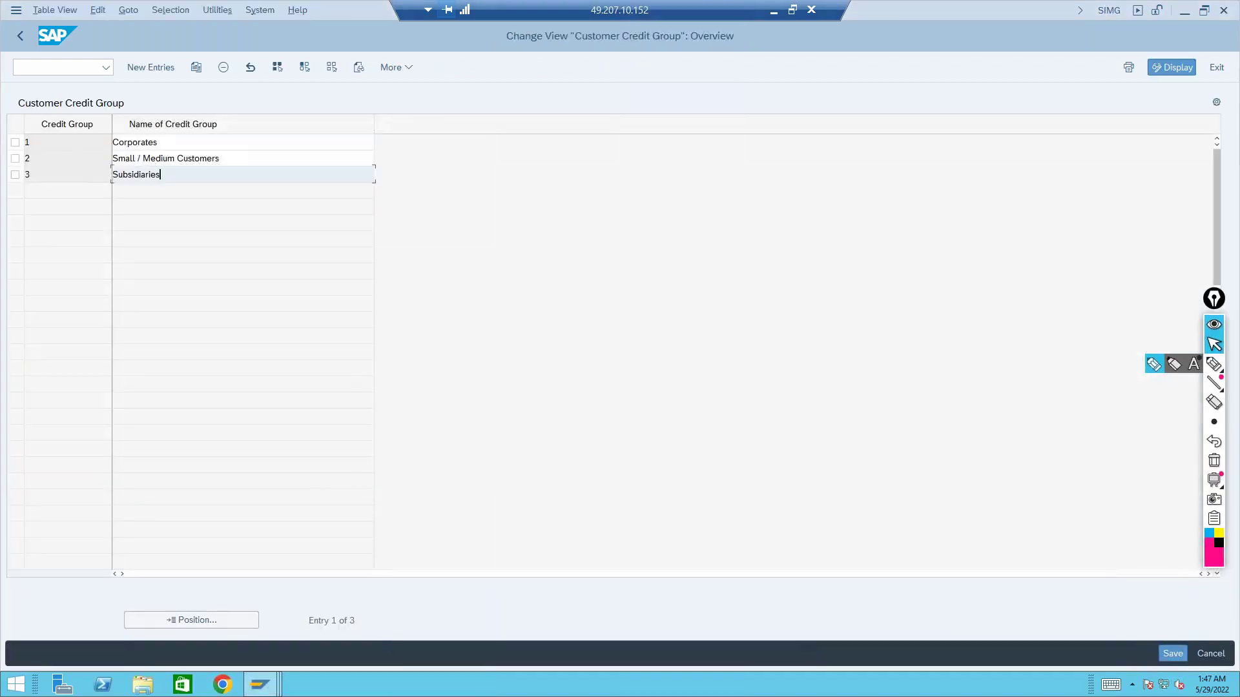
click(19, 33)
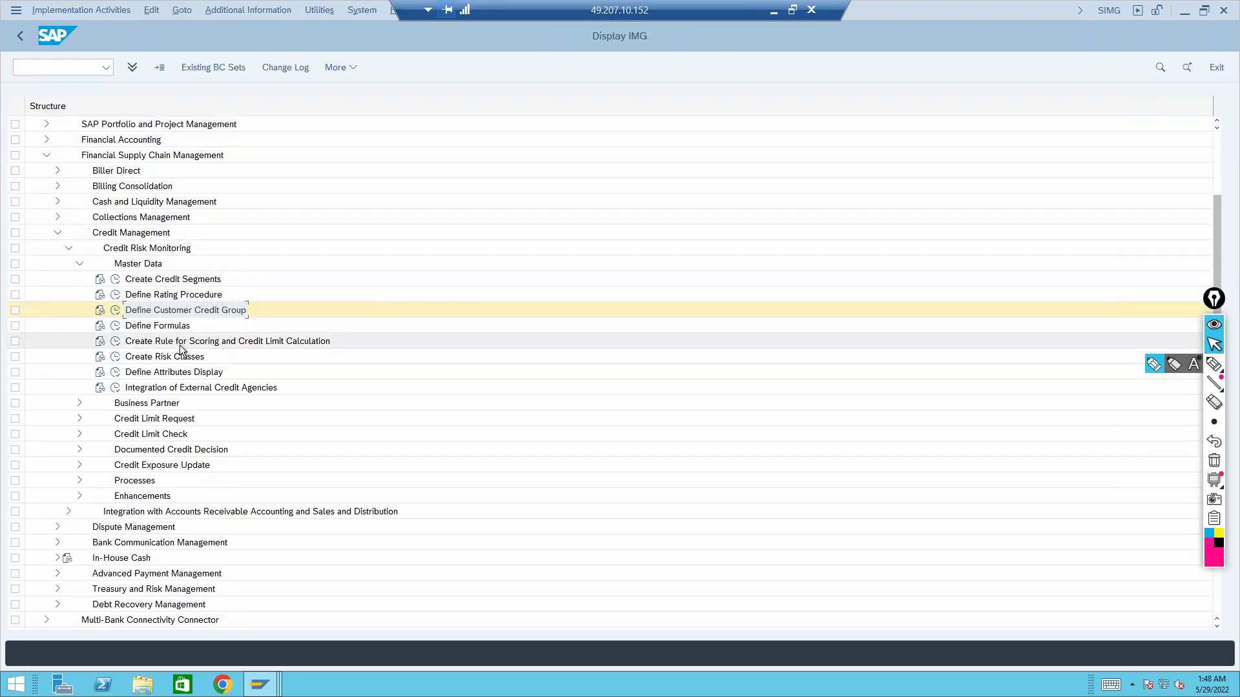
click(186, 297)
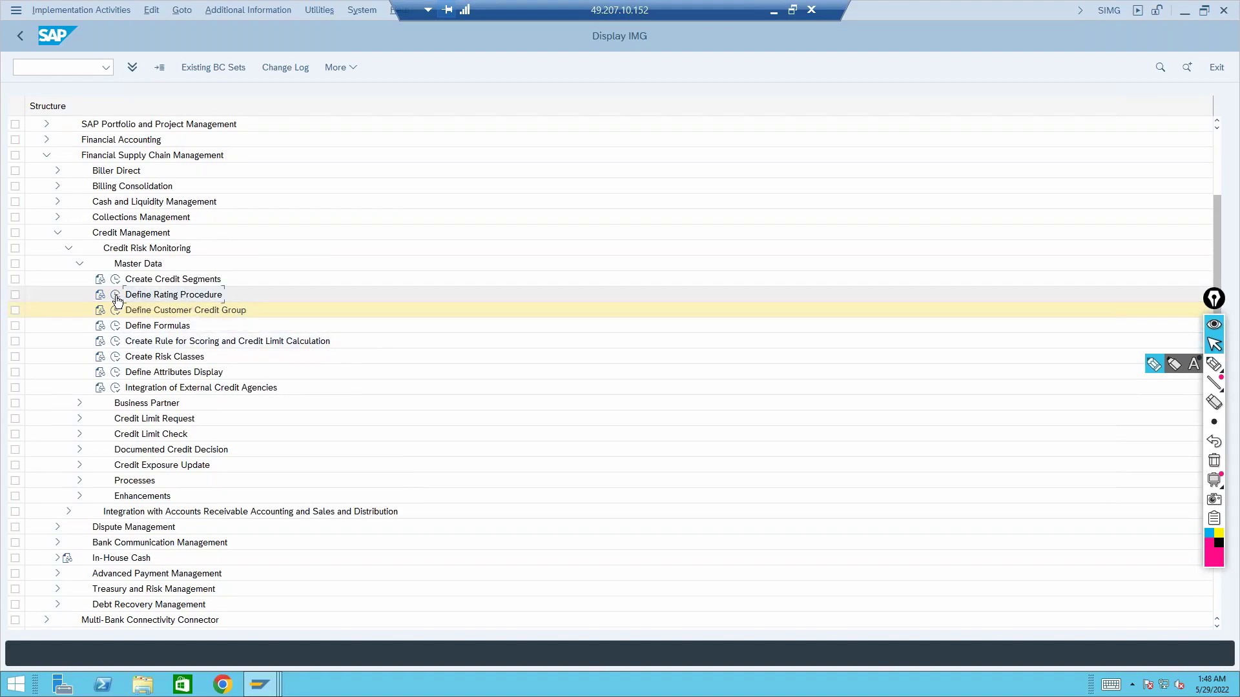
click(116, 296)
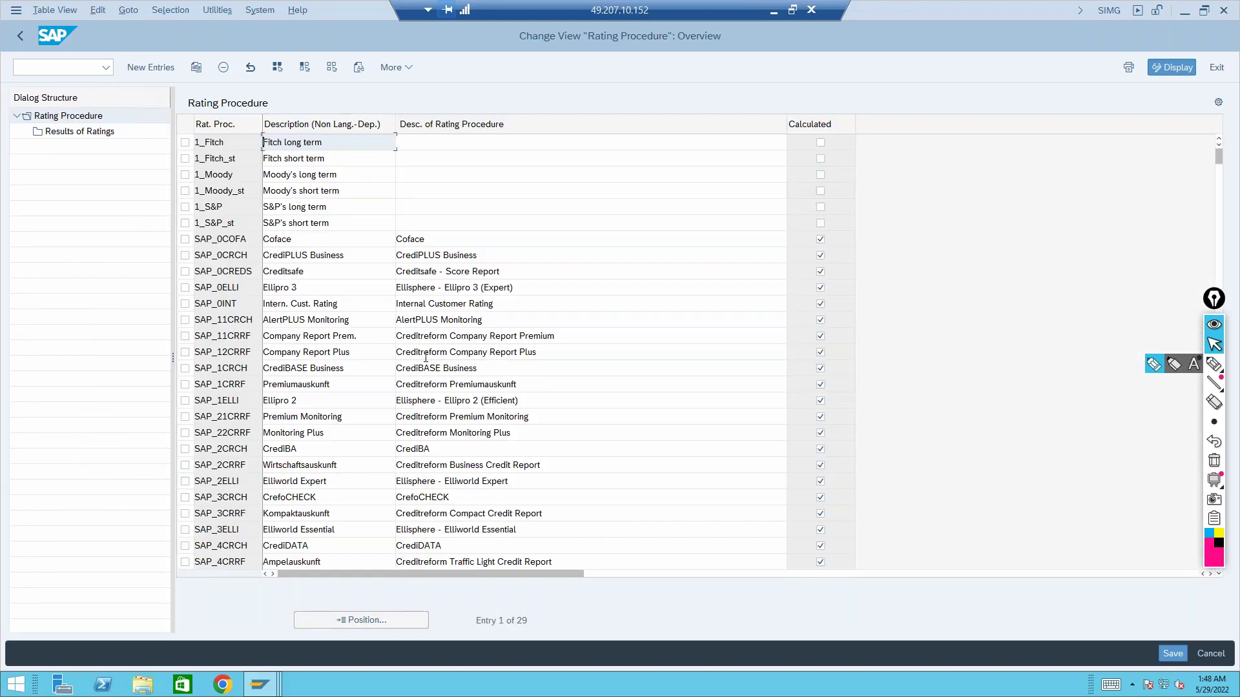
Check the rating results of Creditsafe procedure SAP_0CREDS, find none, and return to the IMG tree
click(492, 271)
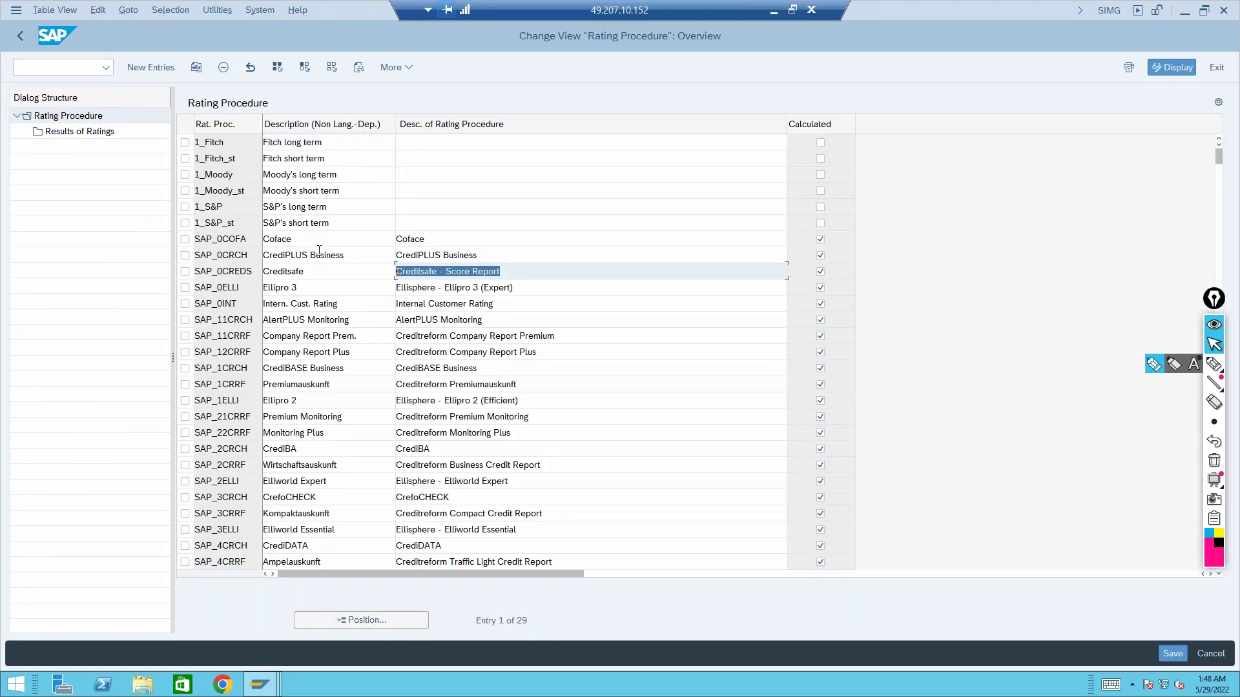
click(186, 273)
double_click(65, 132)
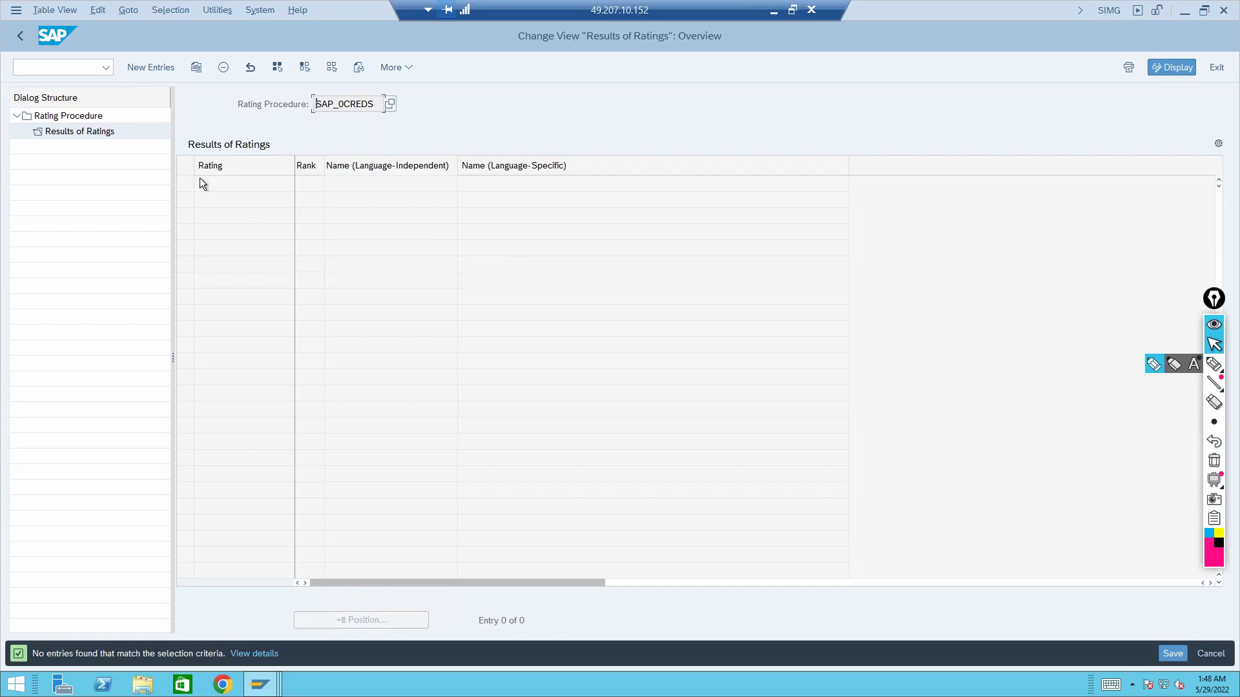
click(21, 40)
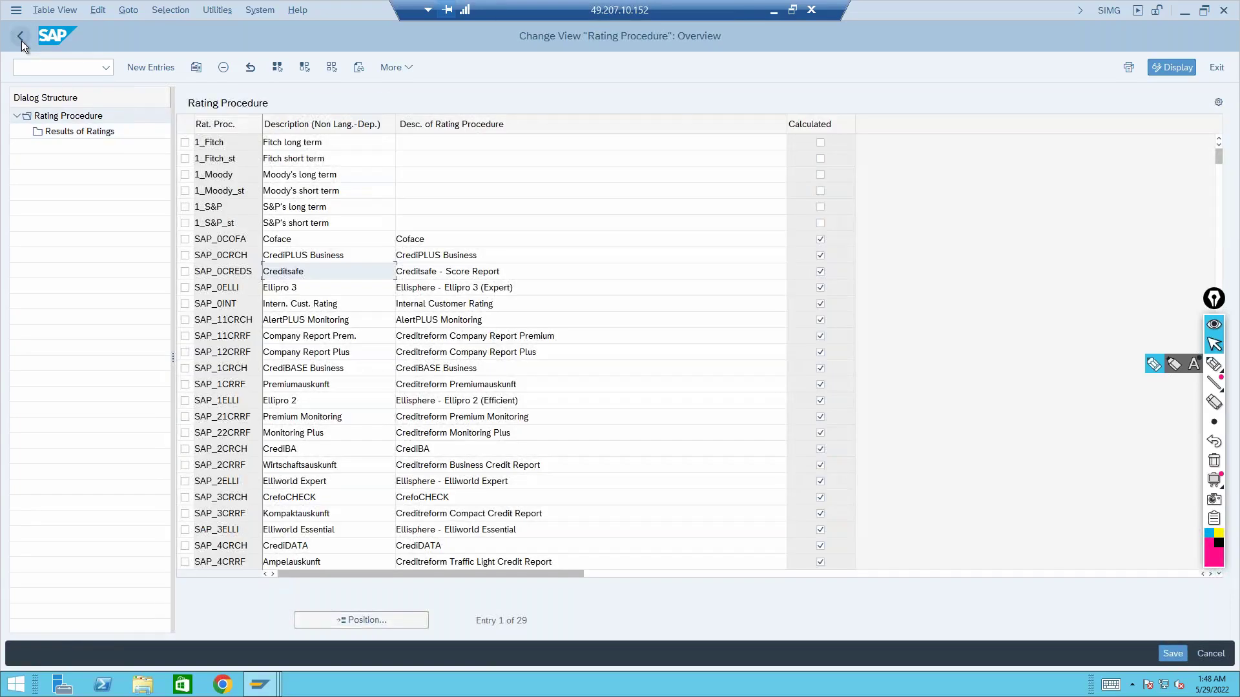
click(21, 40)
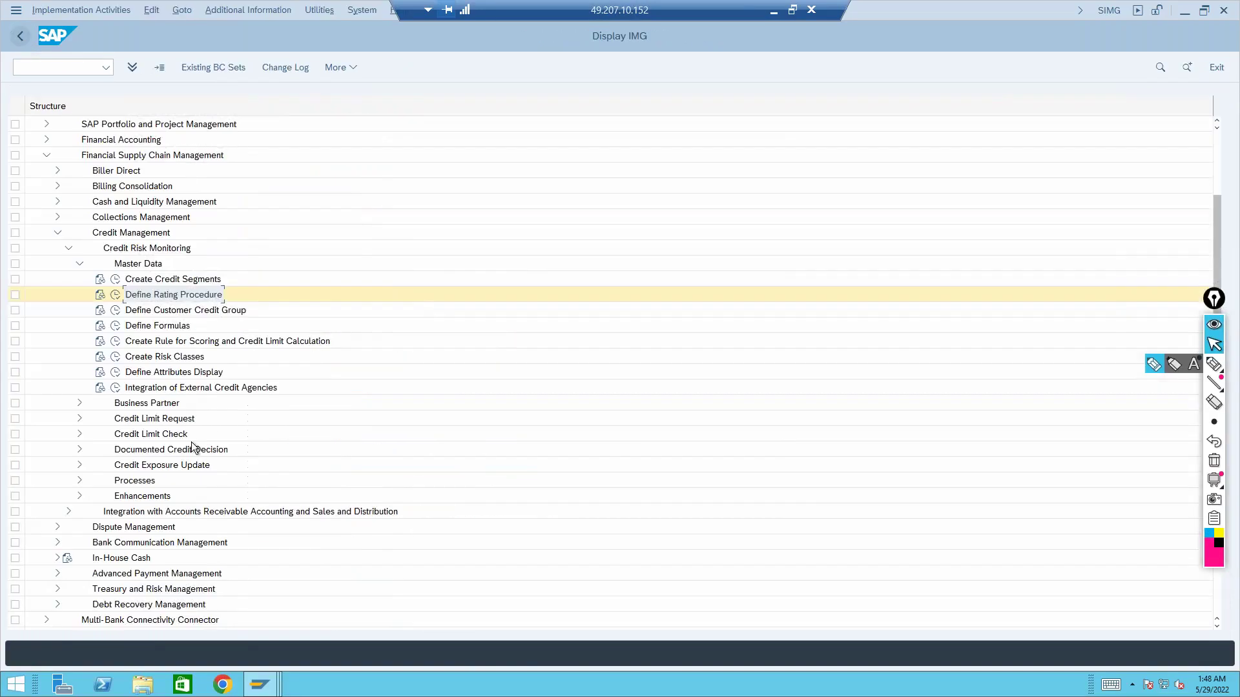
mouse_move(267, 689)
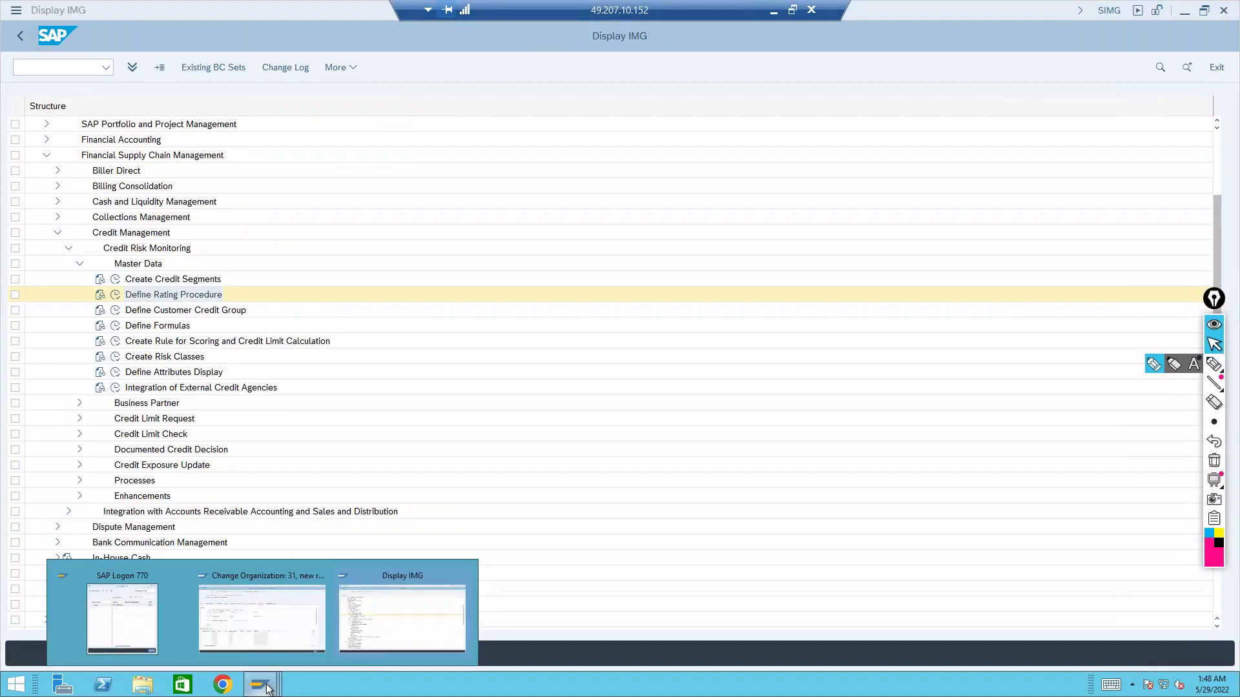
Bring up business partner 31's creditworthiness data, with credit standing and rating fields empty
click(285, 613)
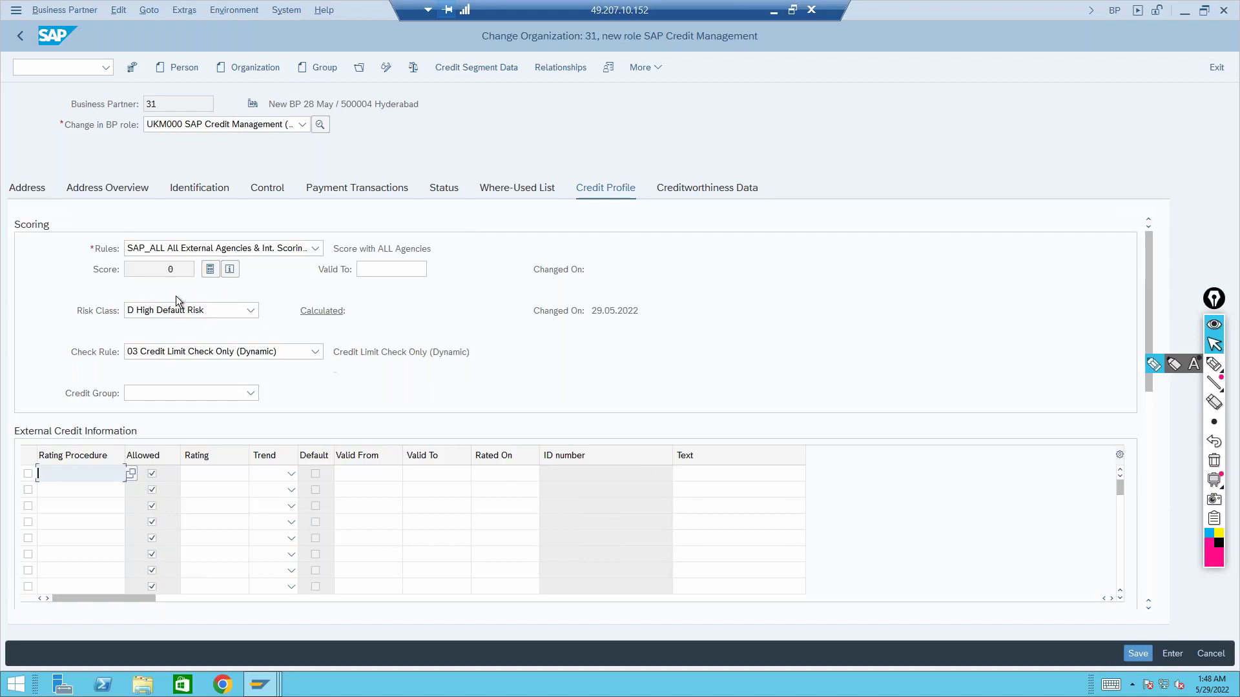
click(175, 270)
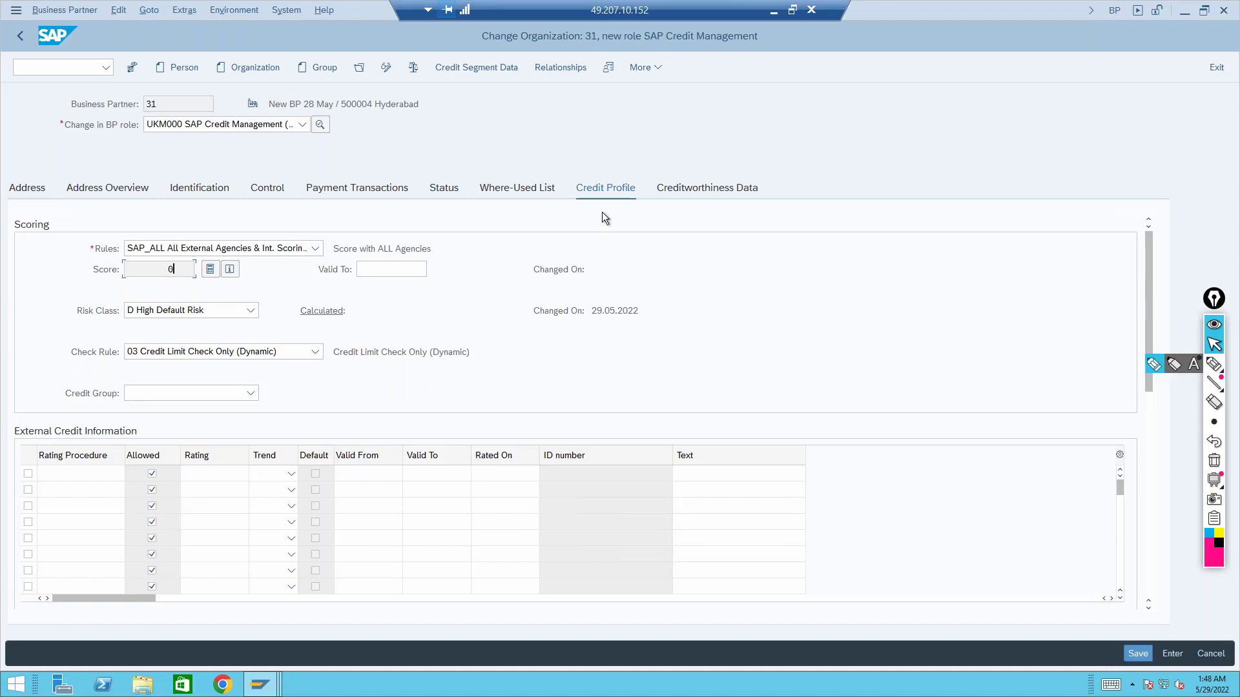
click(722, 191)
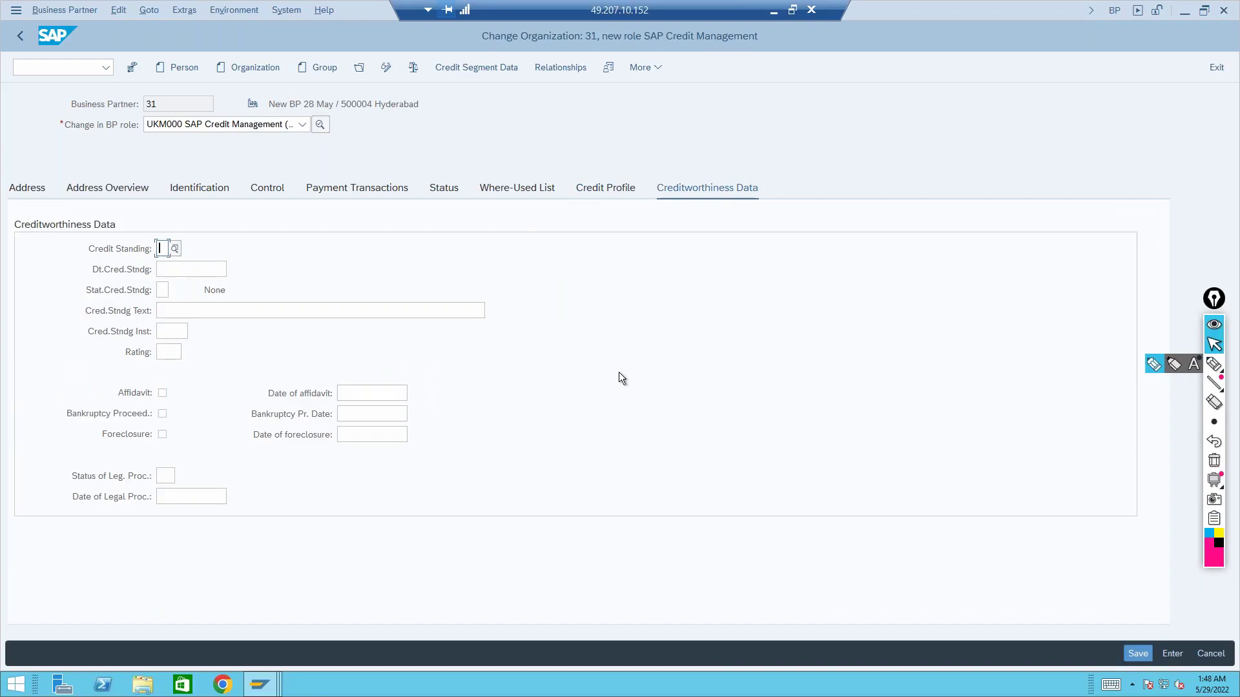
click(355, 391)
click(355, 412)
click(354, 434)
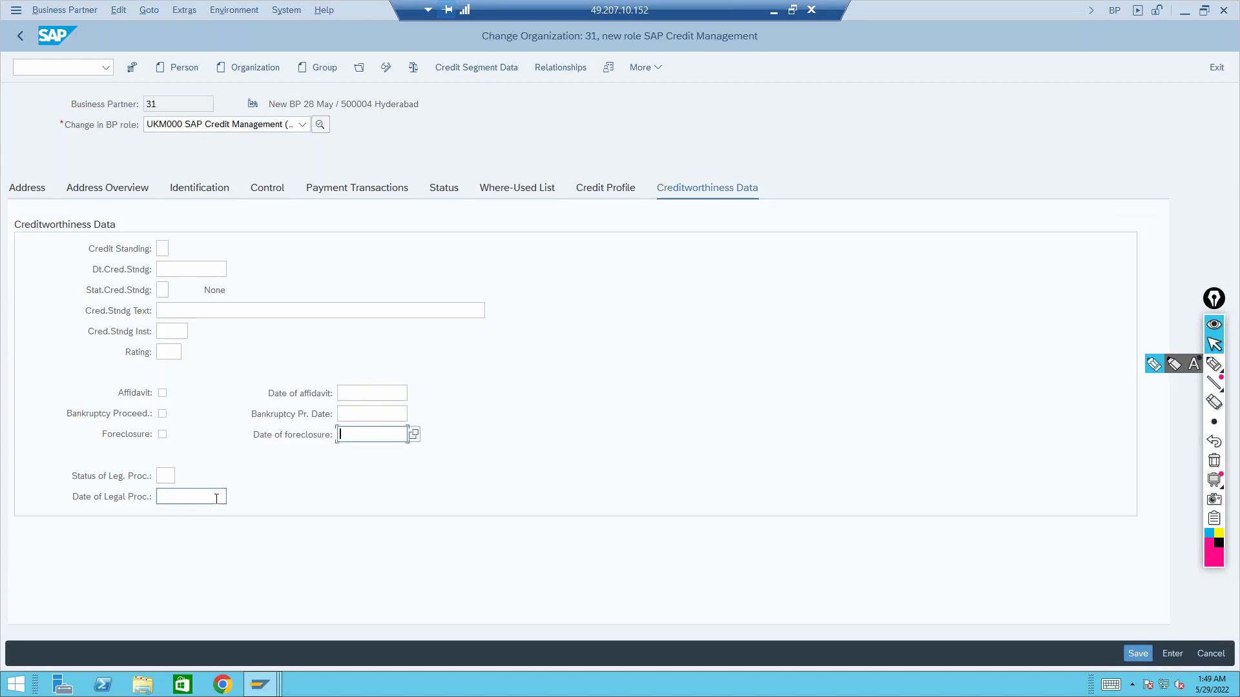
click(204, 497)
click(164, 474)
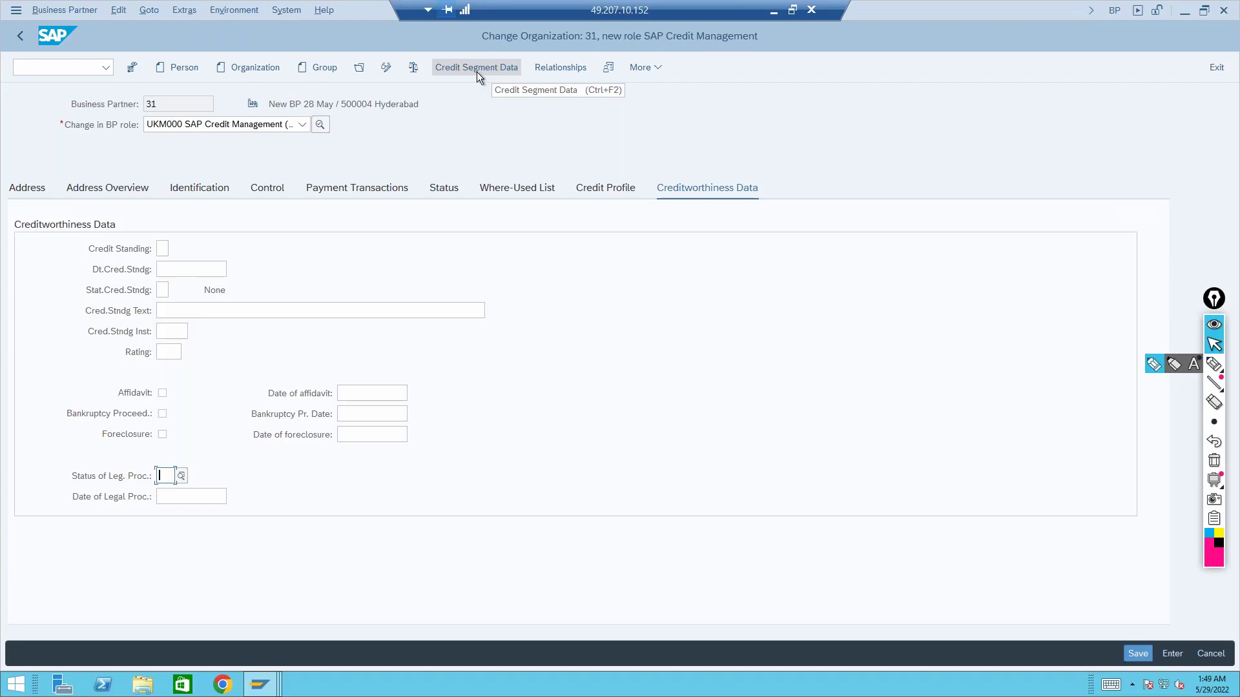
Choose credit segment 0000 in partner 31's credit segment data, then return to the Display IMG window
click(477, 71)
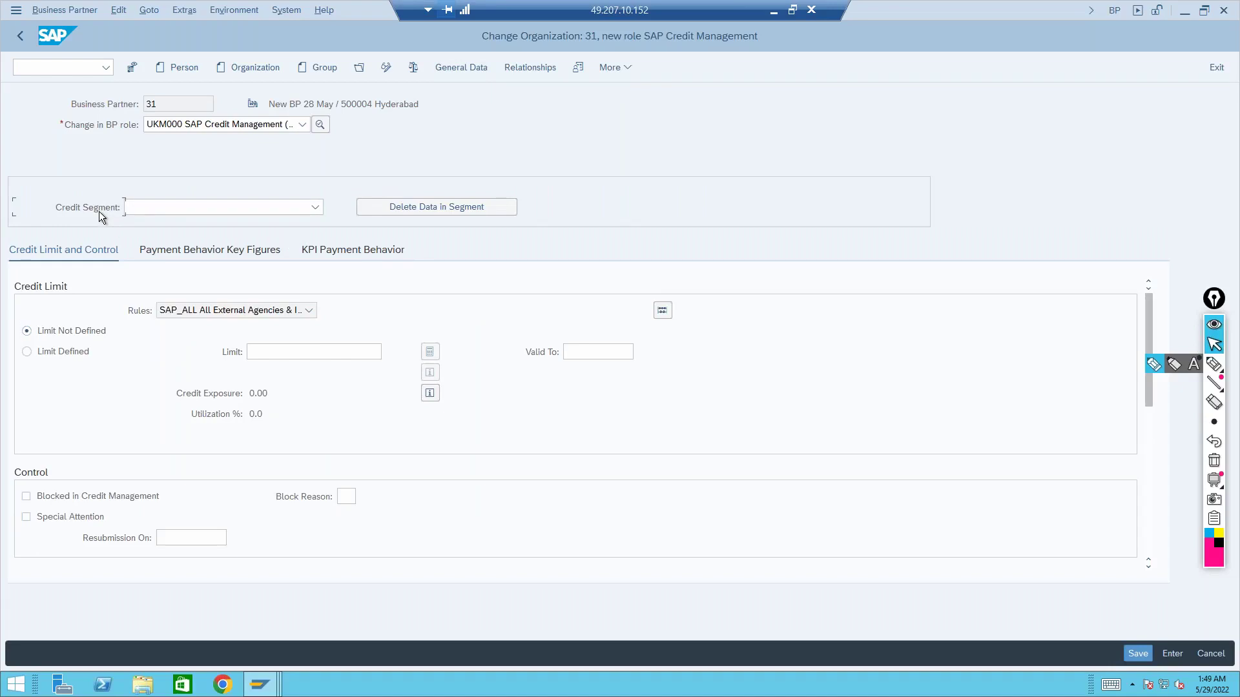
click(303, 207)
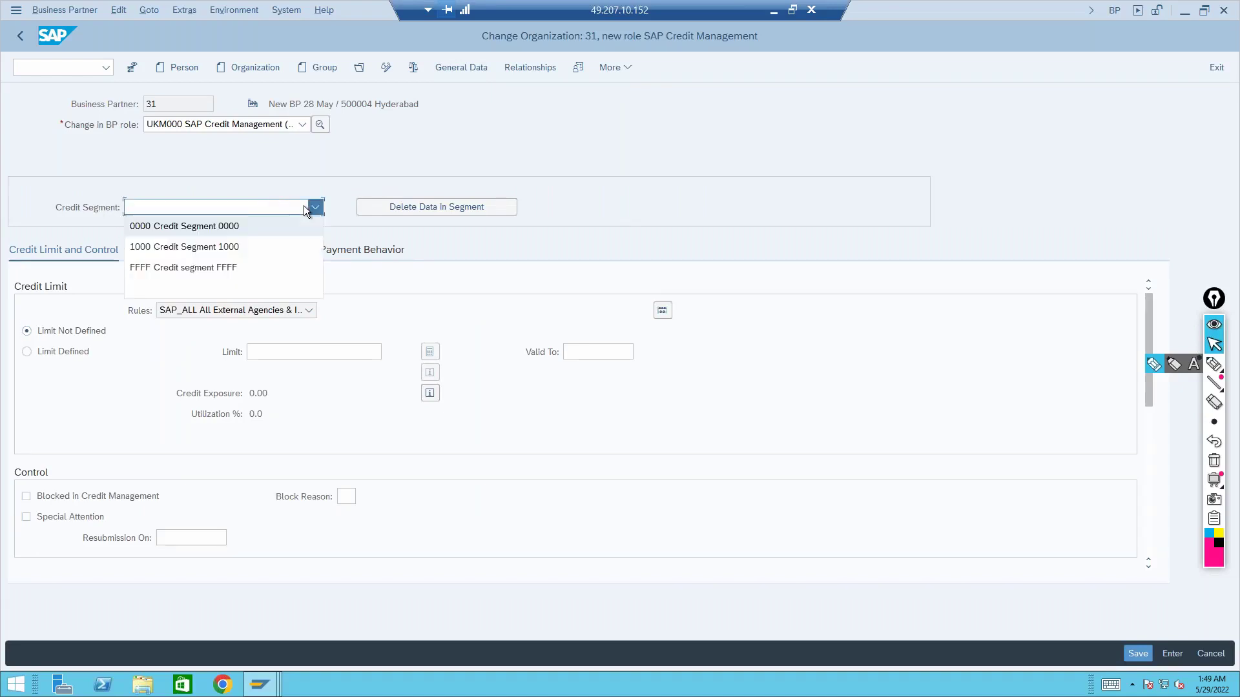
click(231, 227)
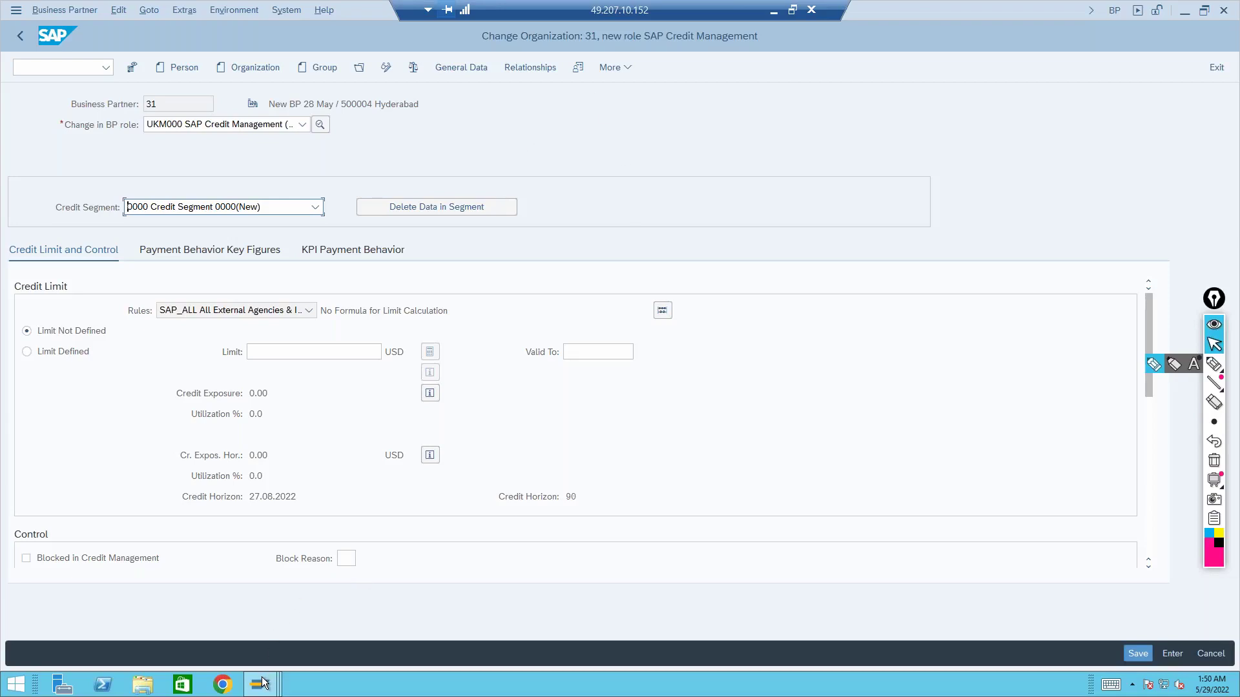
mouse_move(261, 684)
click(370, 642)
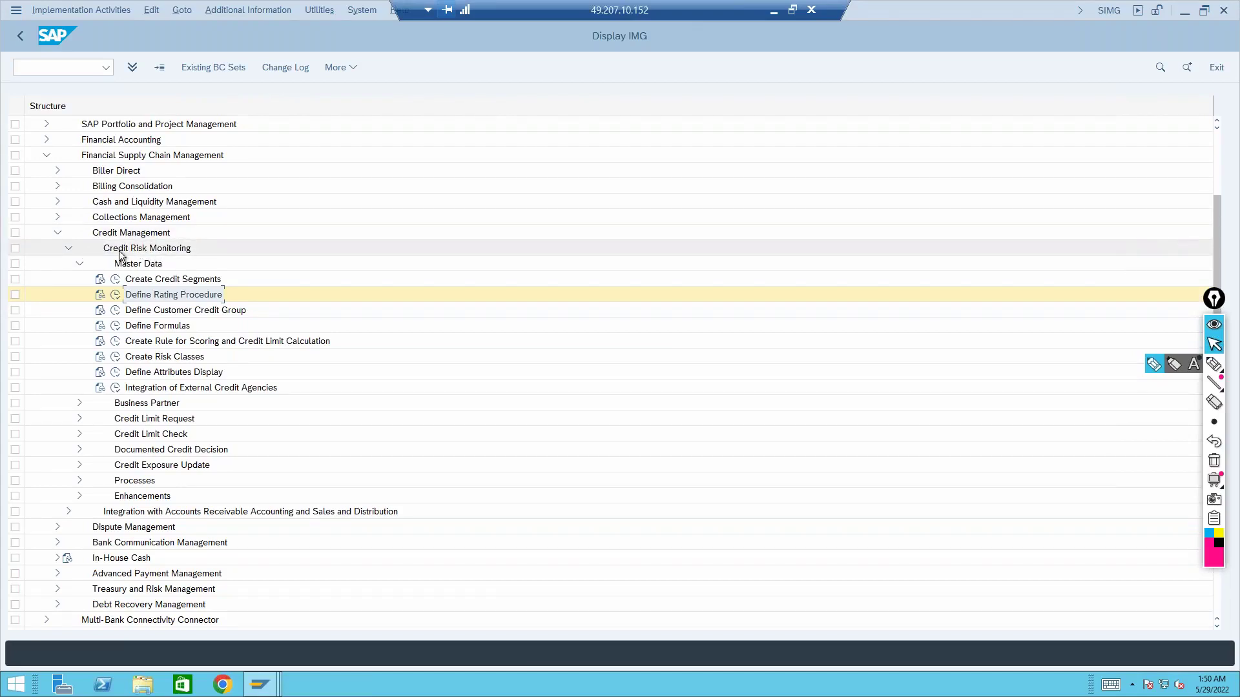
double_click(168, 282)
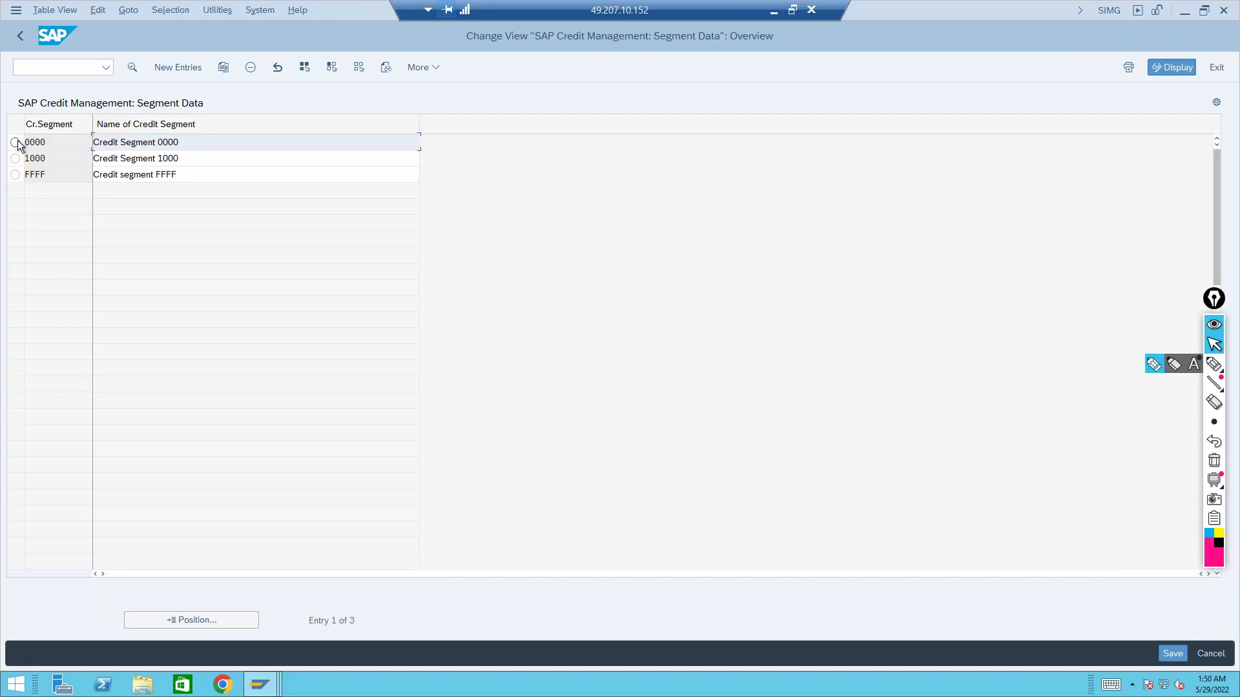
click(15, 143)
click(131, 65)
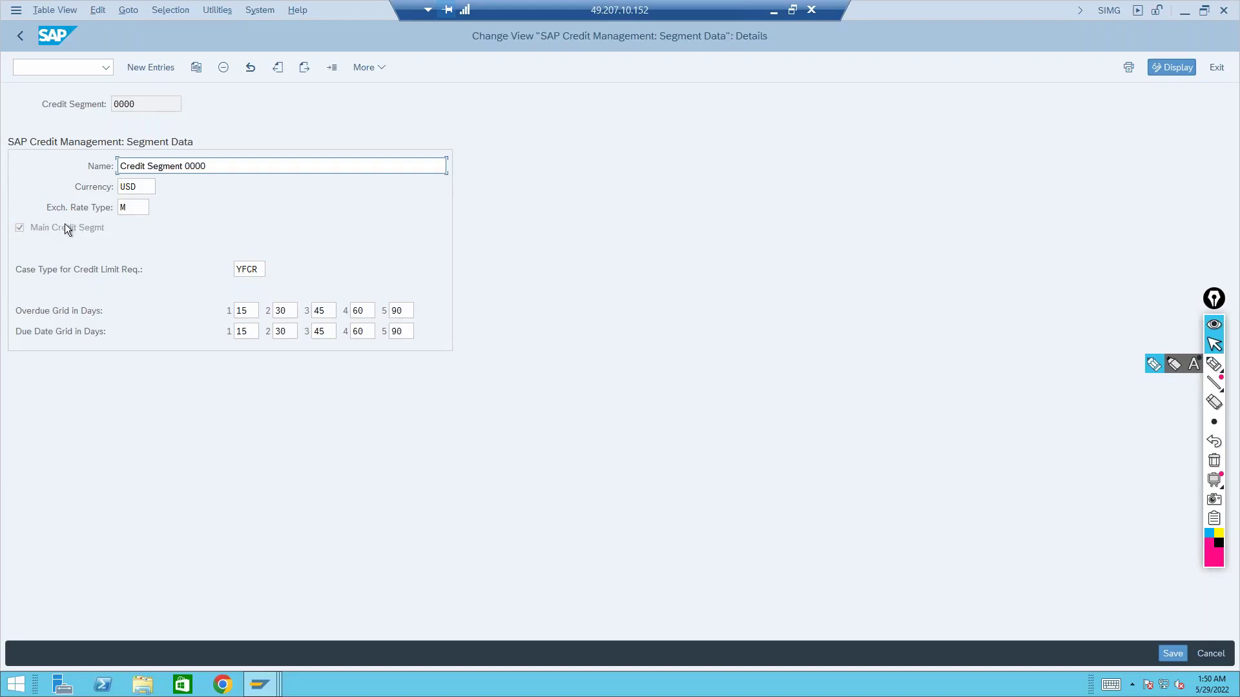
click(28, 312)
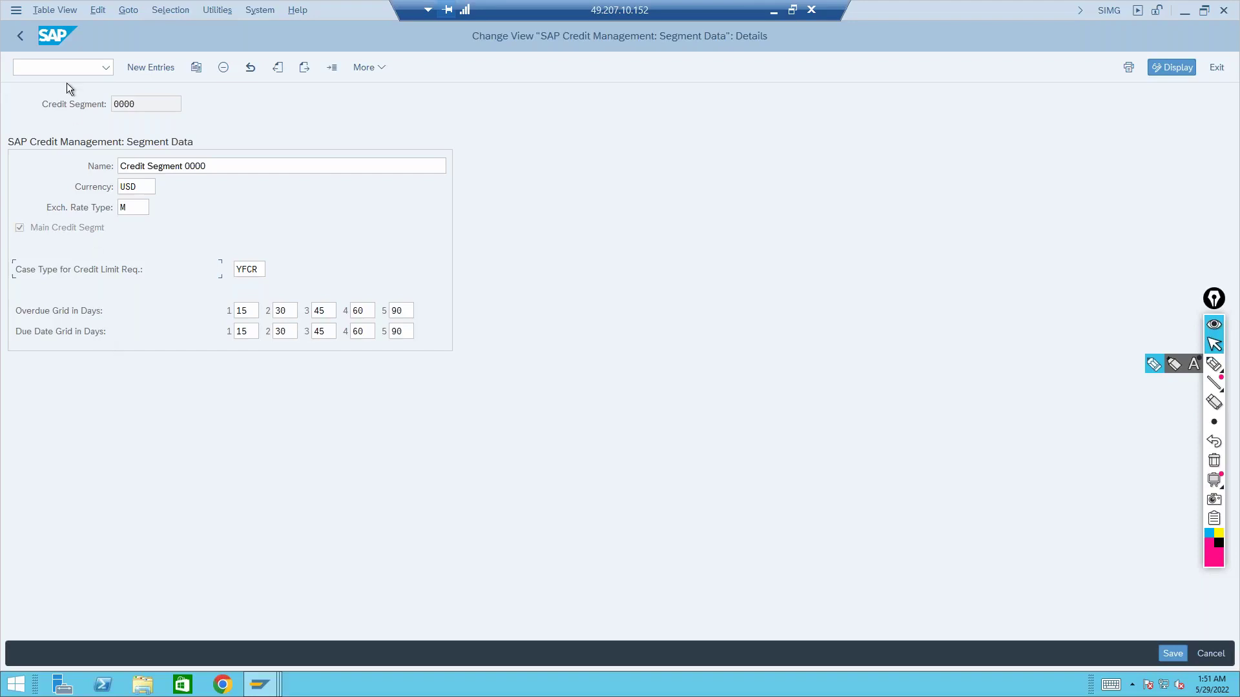
click(20, 37)
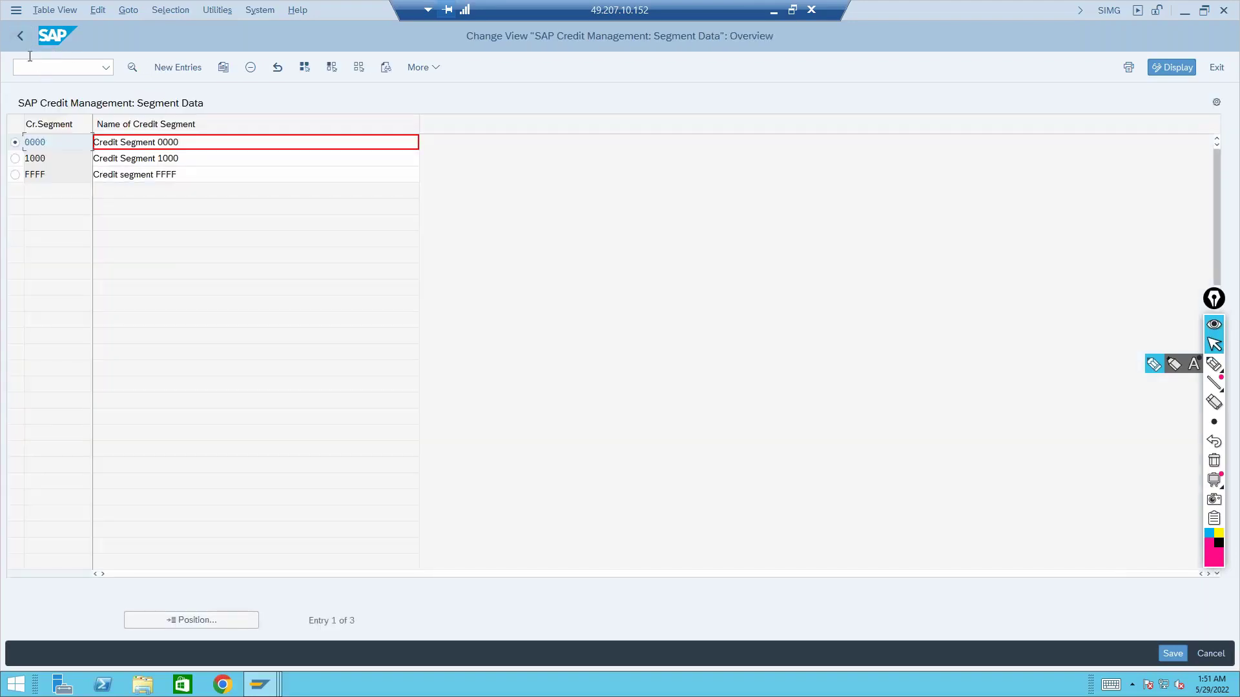
click(18, 33)
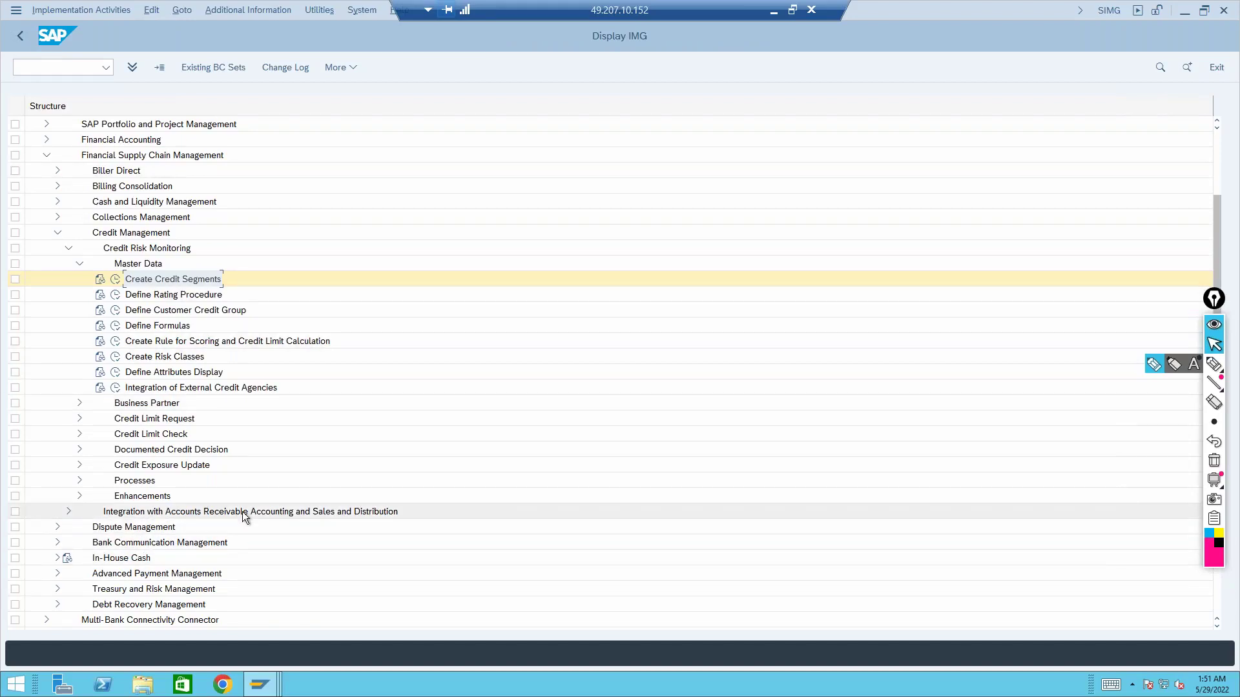
Collapse Credit Risk Monitoring and expand the Accounts Receivable and Sales and Distribution integration branches
click(70, 250)
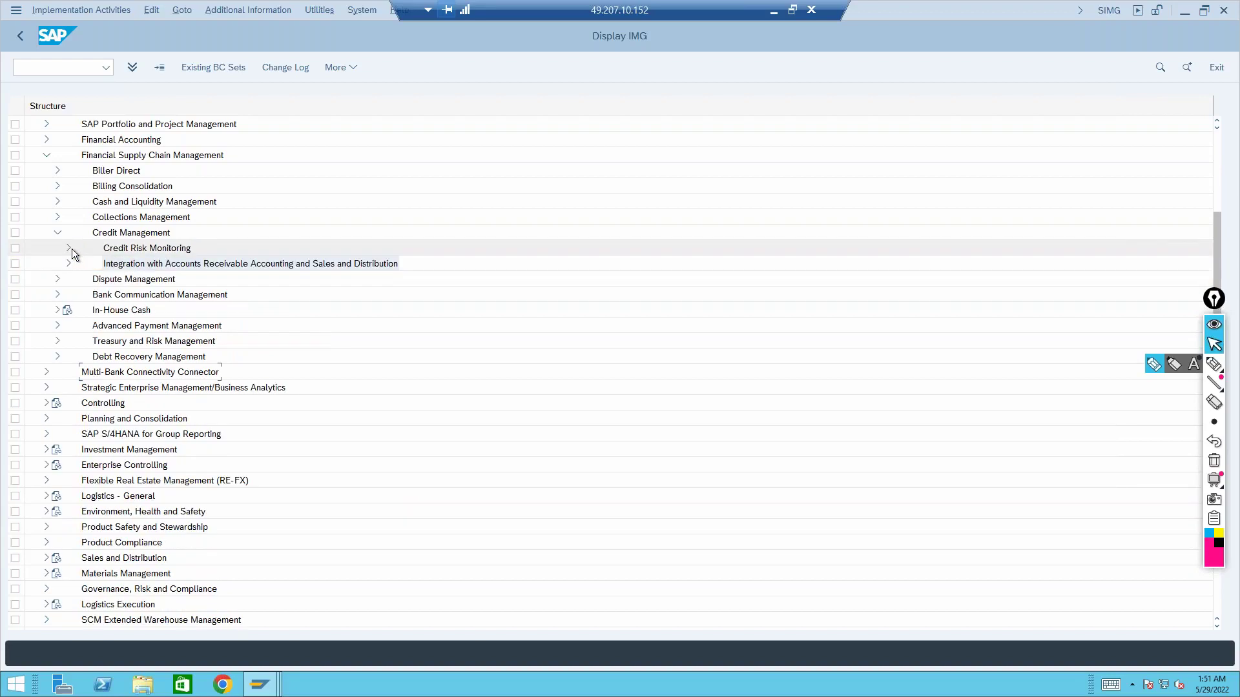
click(68, 264)
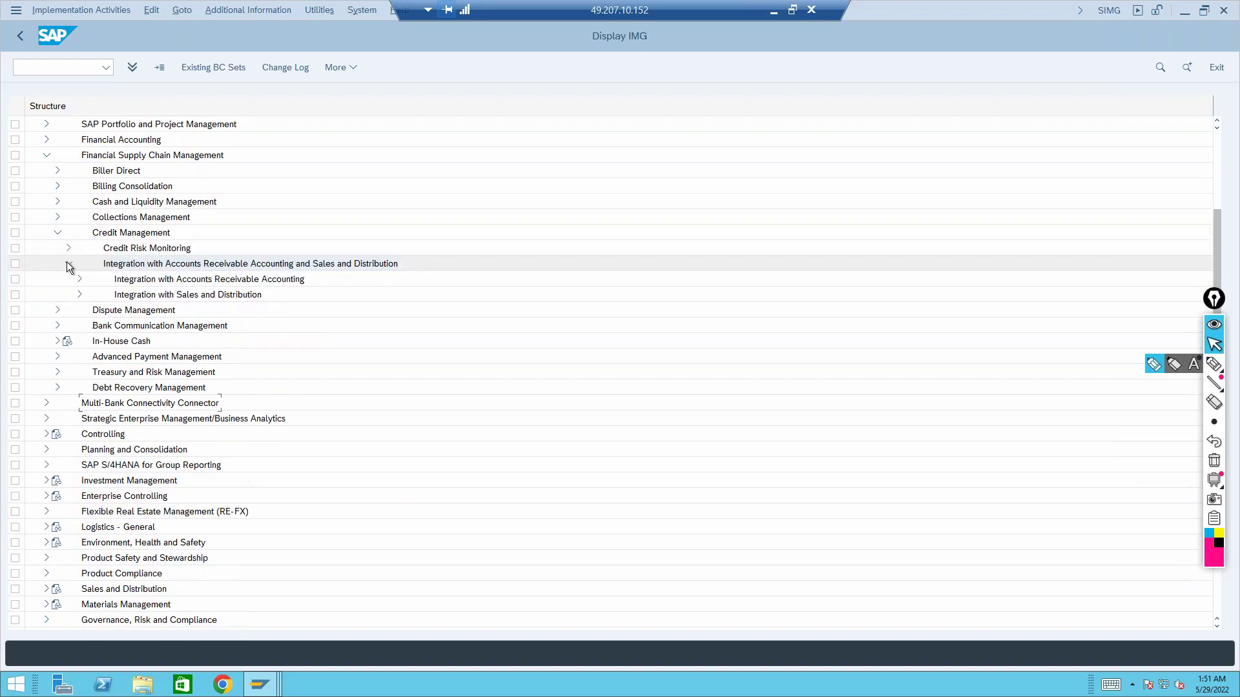
click(80, 294)
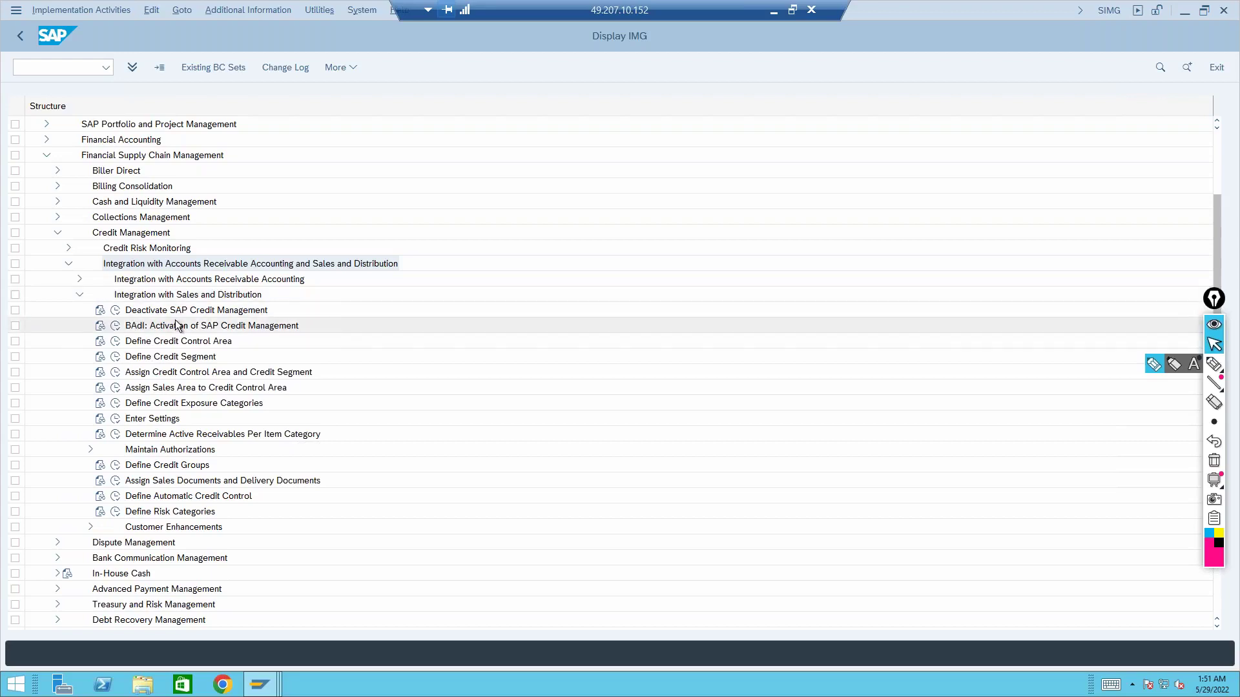
Check the Define Credit Segment table, whose only entry is FFFF, then go back to partner 31
click(186, 360)
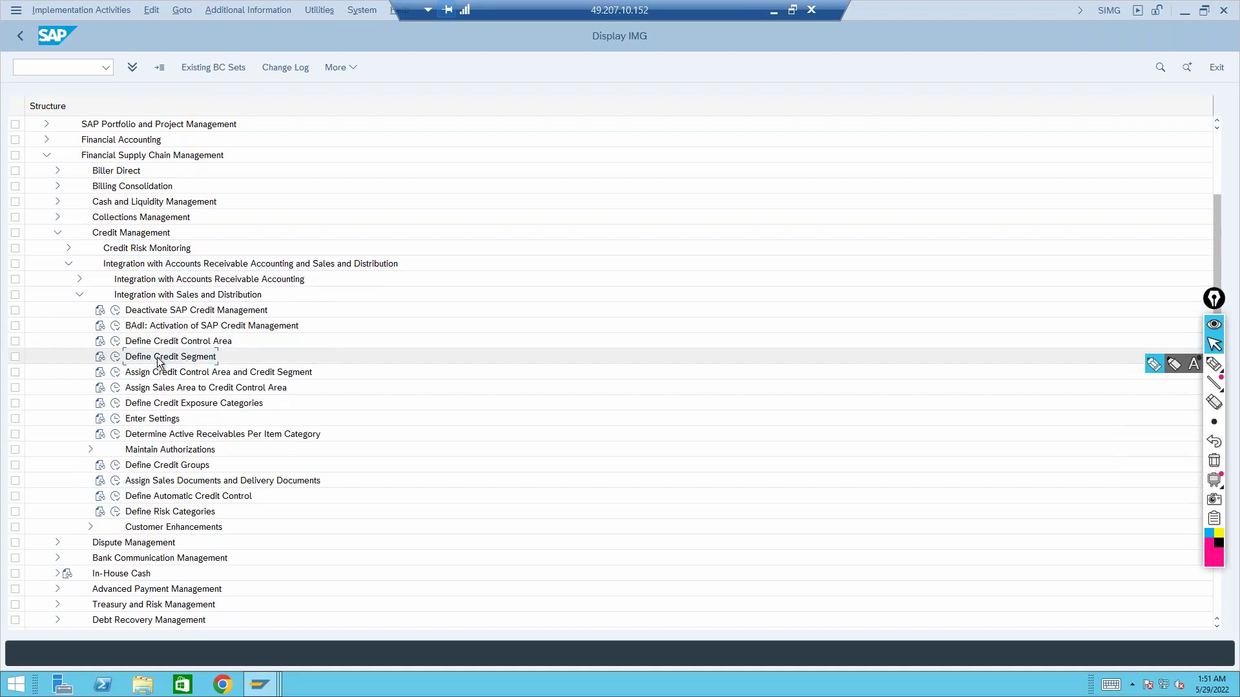
click(116, 358)
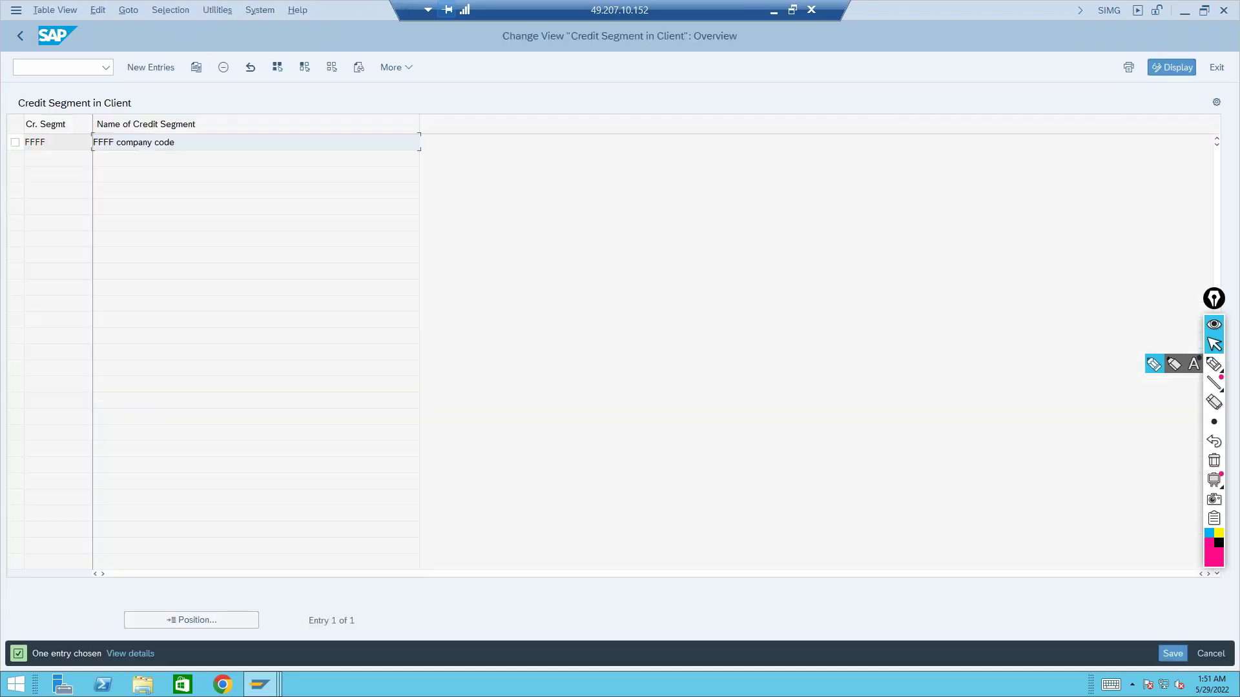
click(15, 142)
click(18, 37)
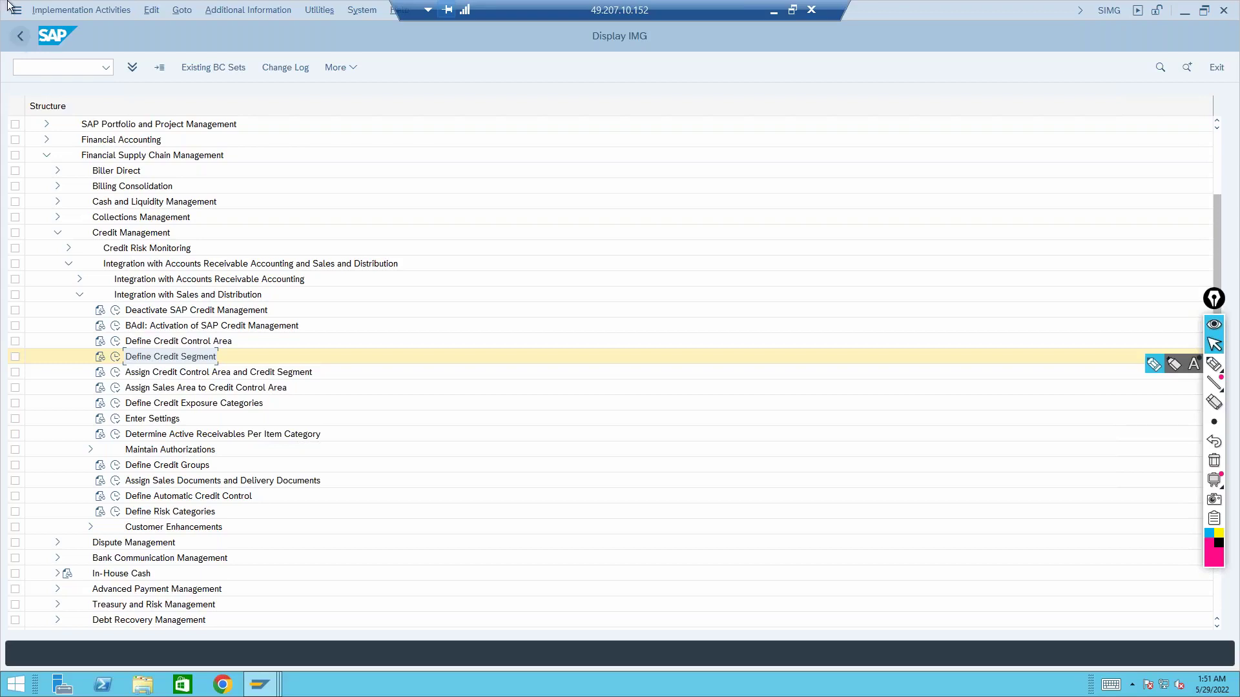
click(260, 686)
Keep credit segment 0000 for partner 31 and try picking STANDARD from the credit limit rules
click(278, 624)
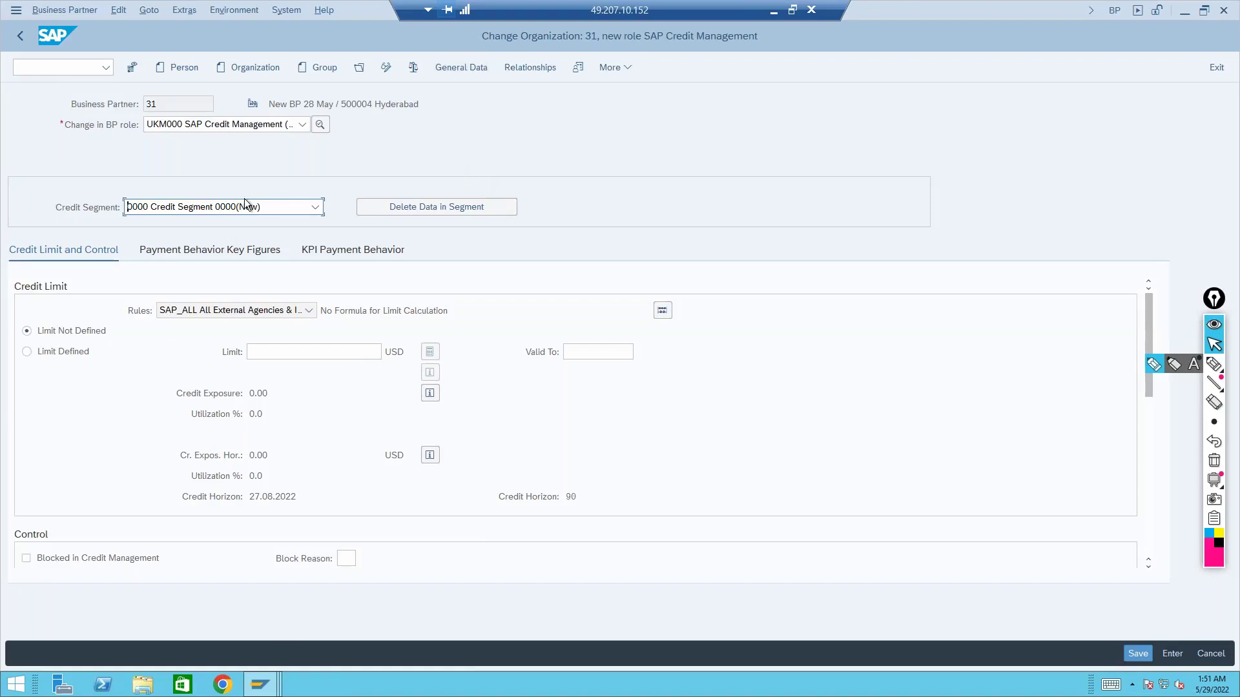
click(207, 208)
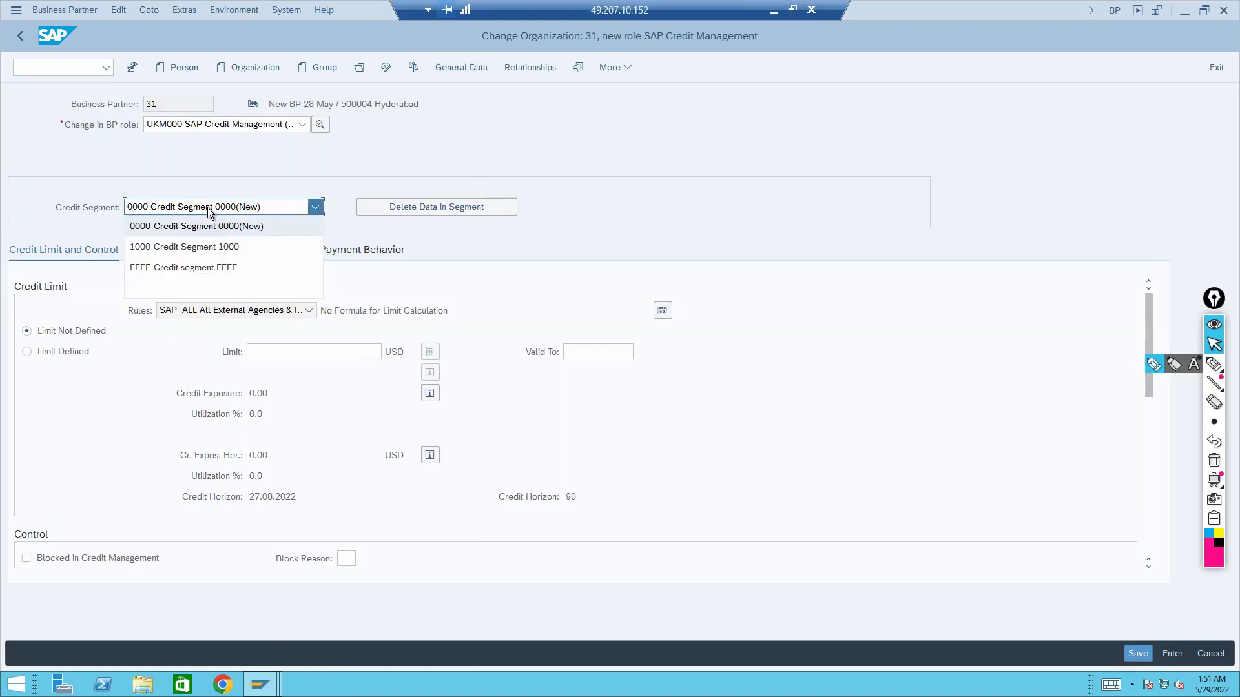
click(208, 208)
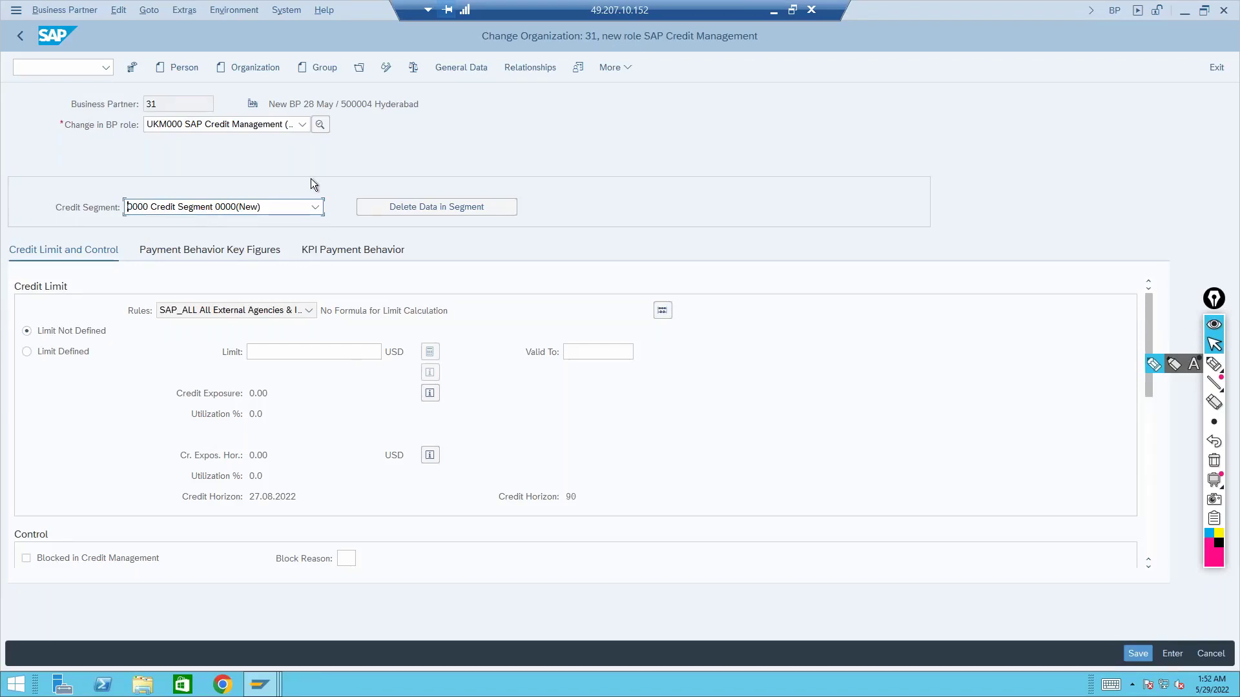
click(186, 311)
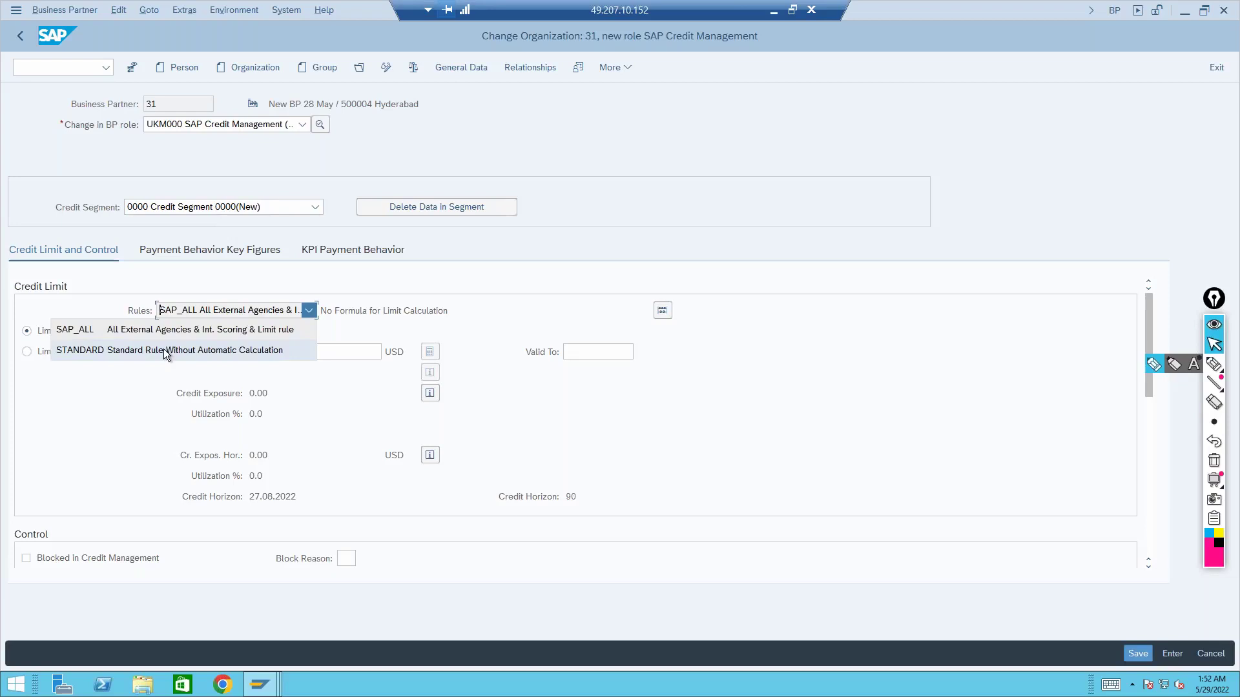
click(481, 68)
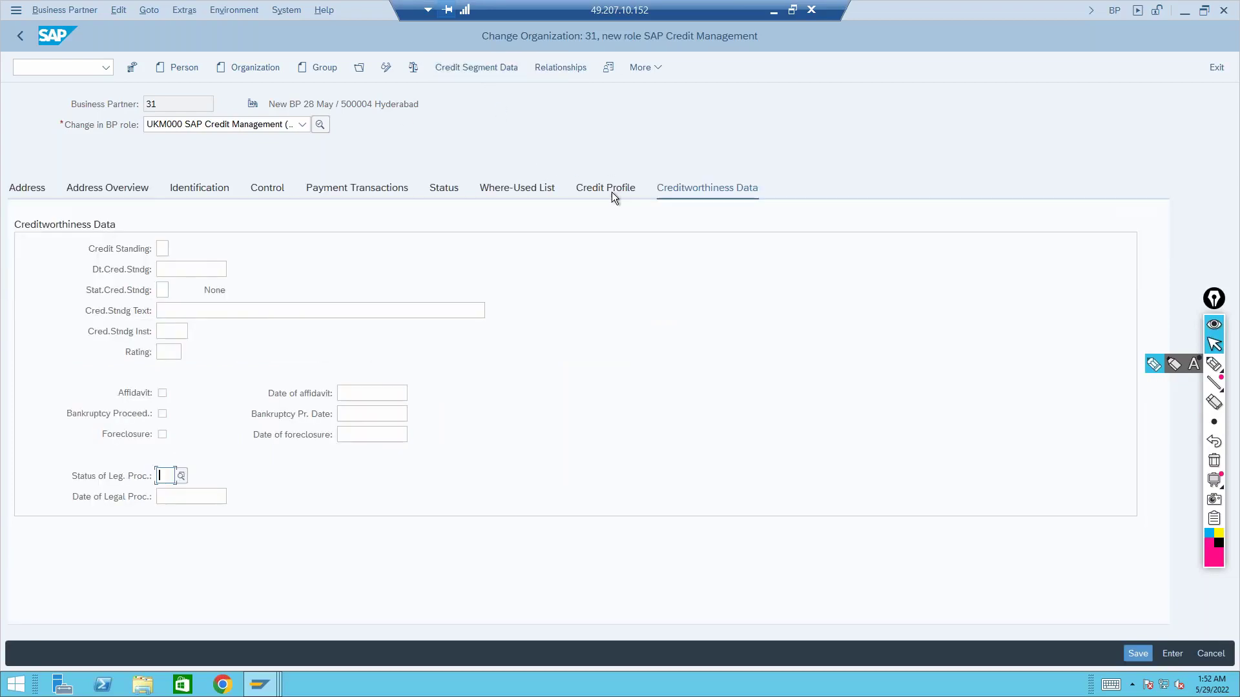
click(611, 192)
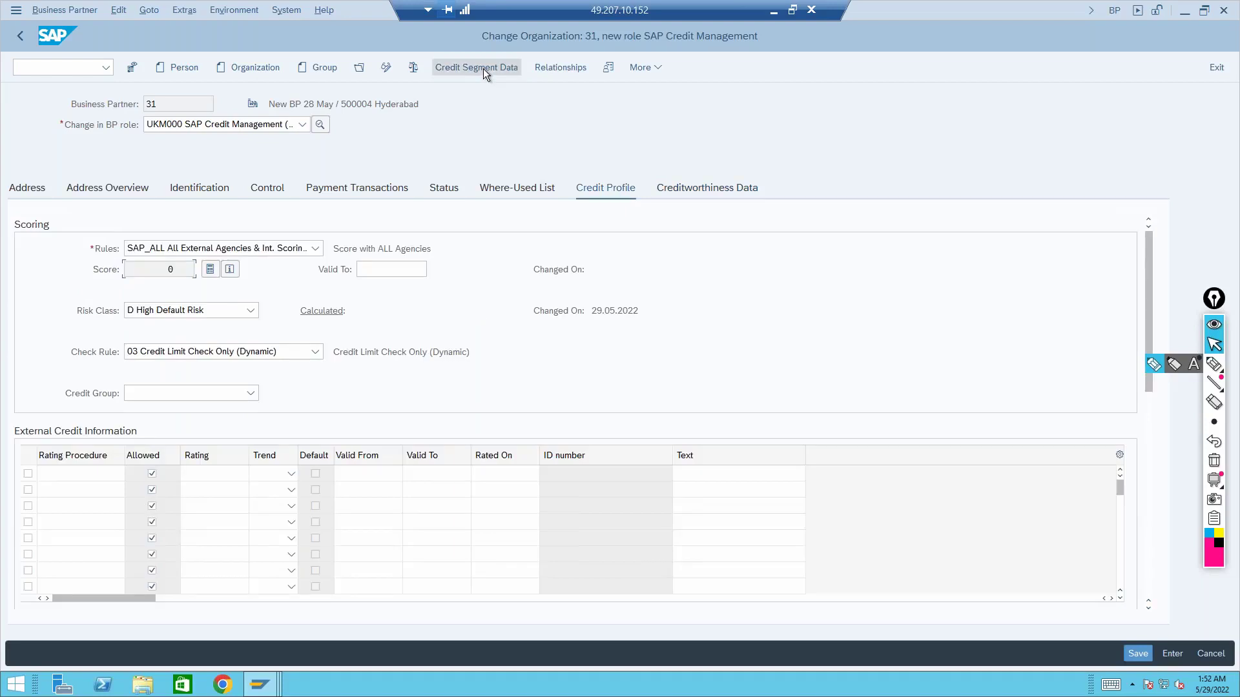
click(483, 69)
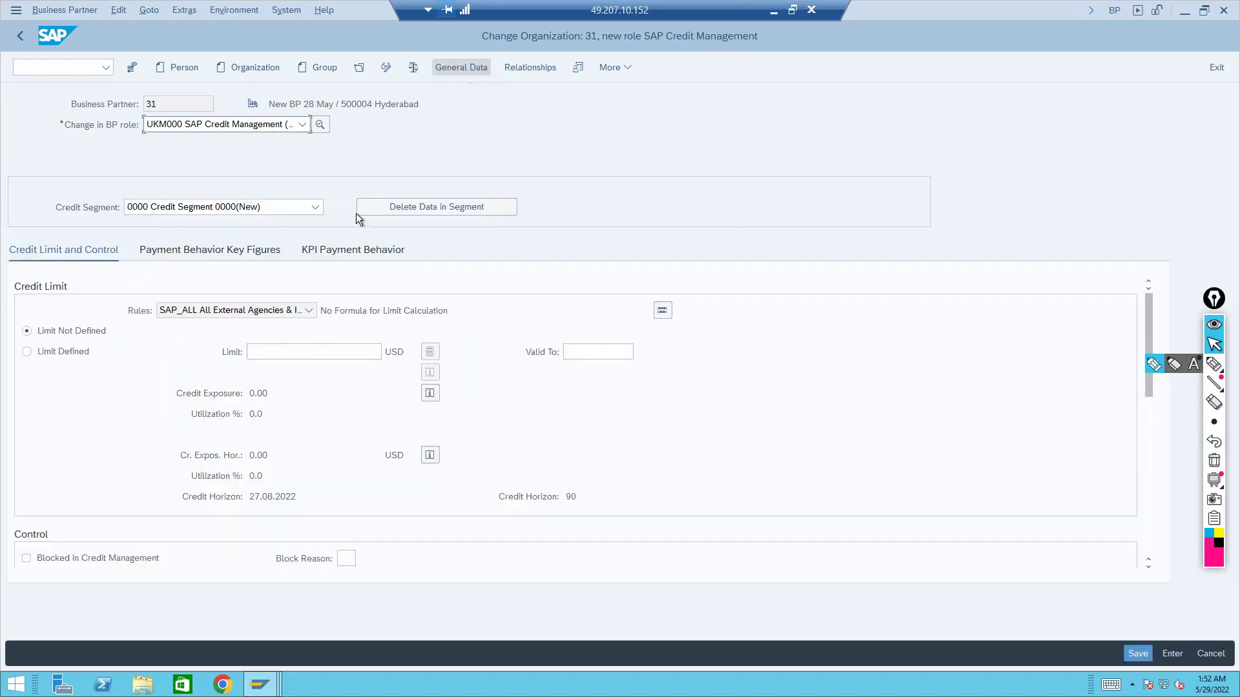
click(219, 312)
key(Escape)
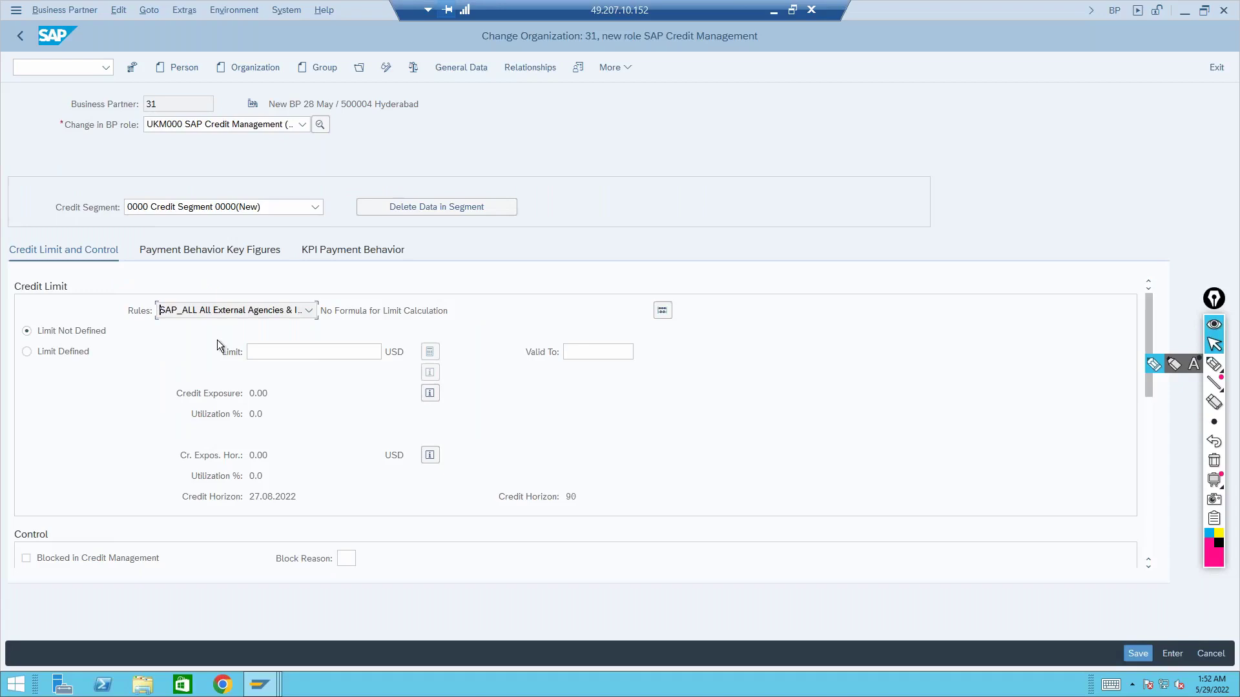
click(230, 312)
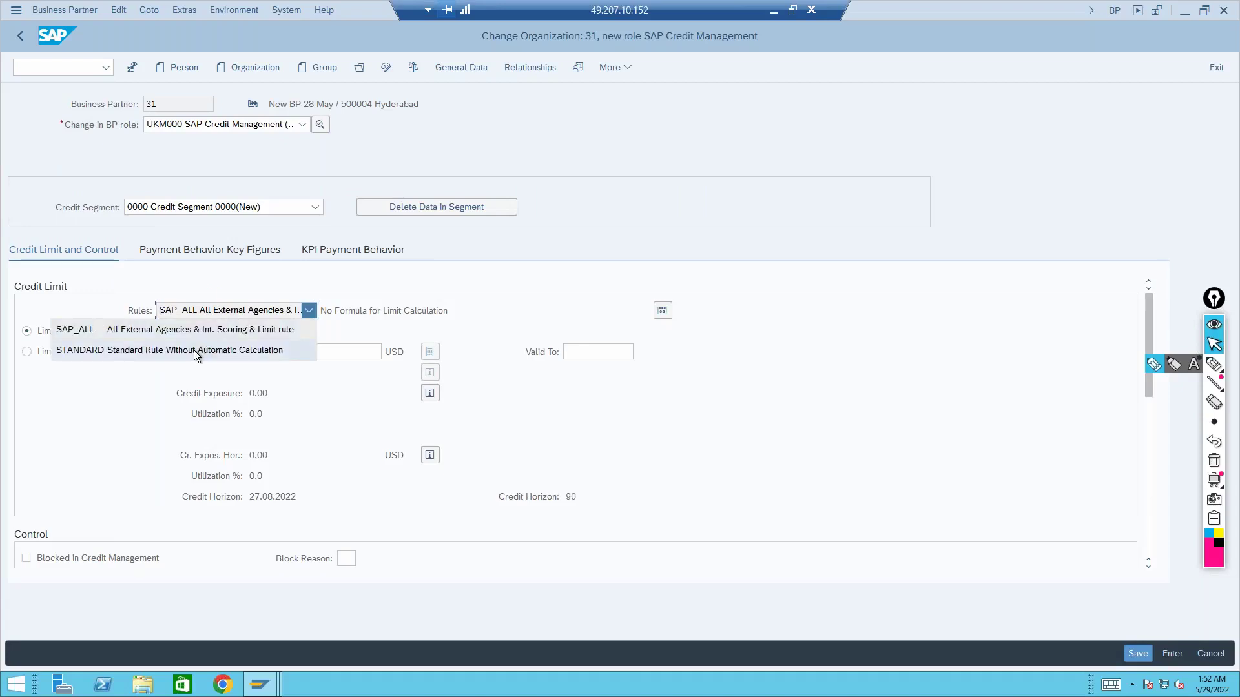
click(234, 329)
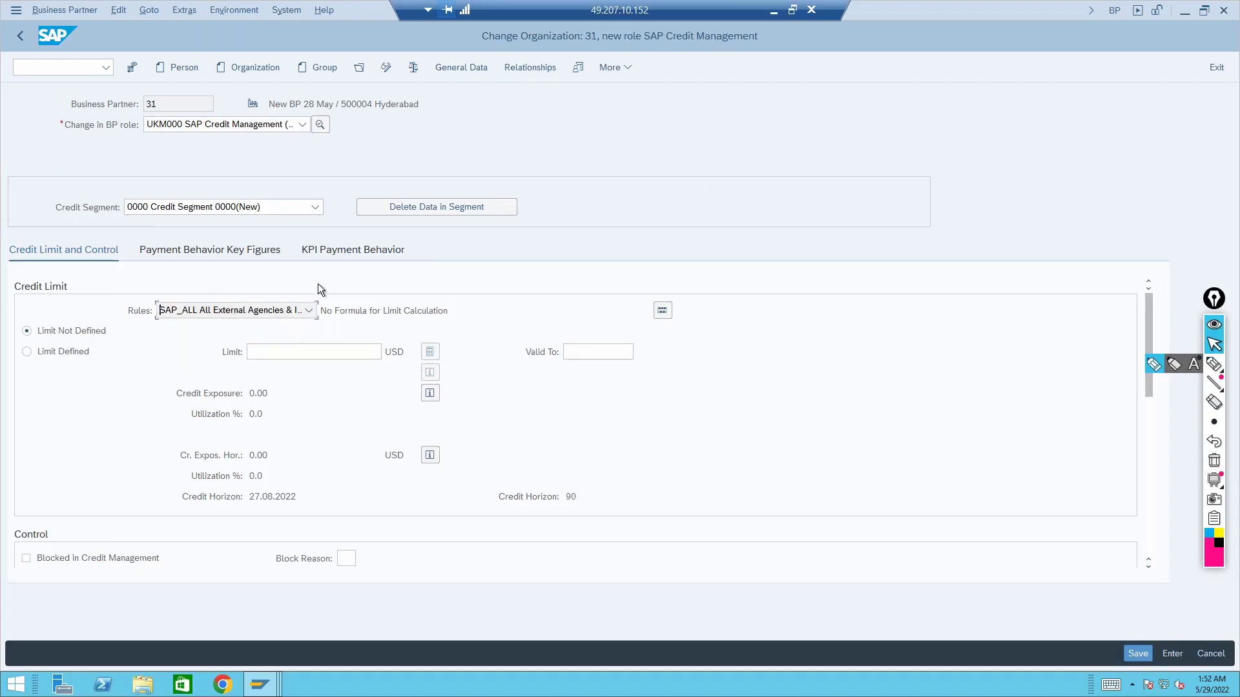
Set STANDARD as the credit profile's scoring rule and return to segment 0000
click(450, 68)
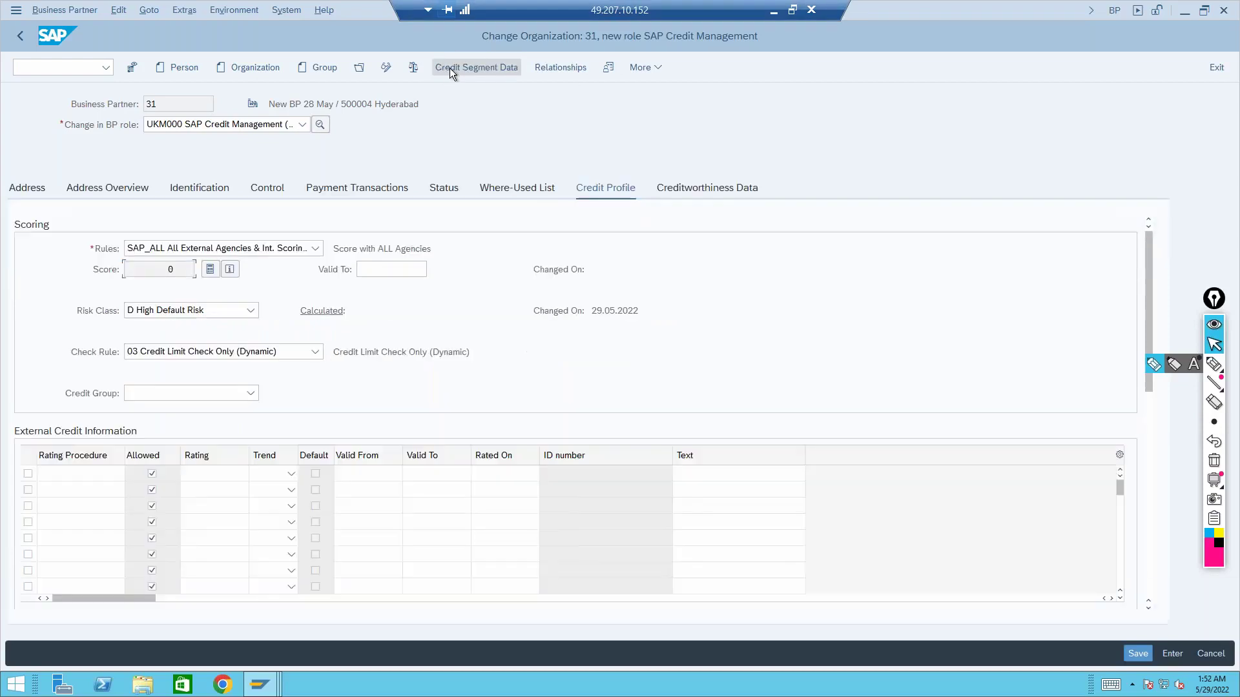
click(284, 252)
click(253, 293)
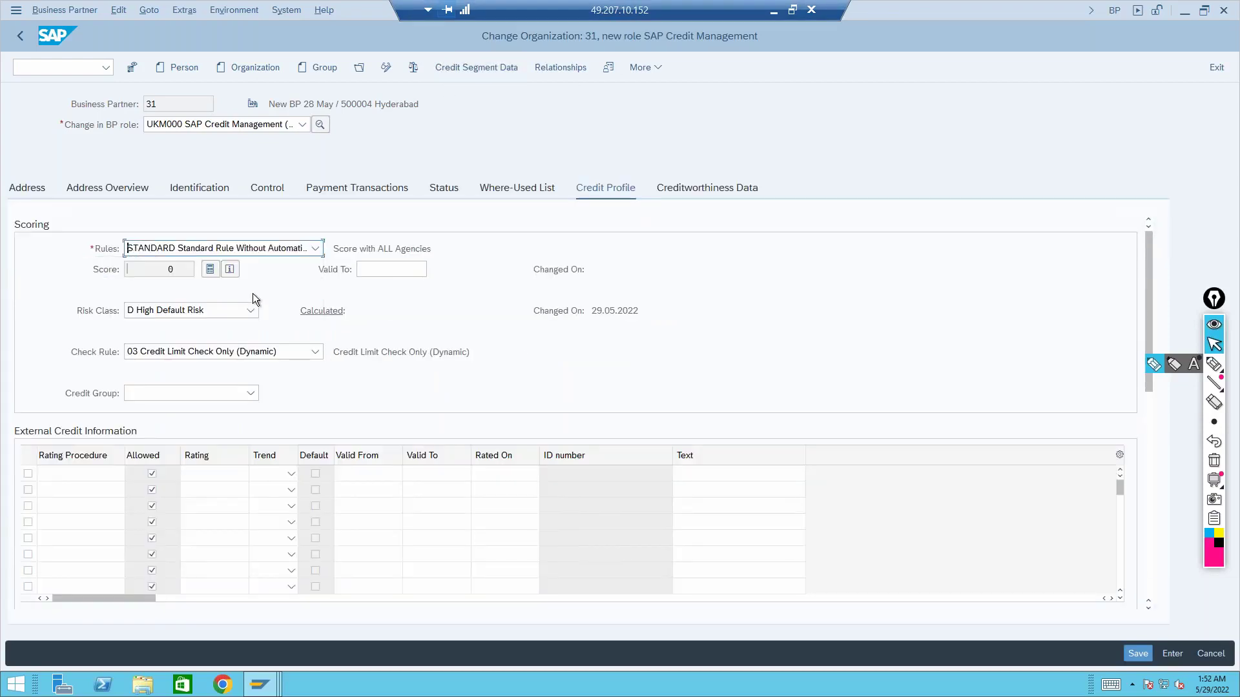
click(486, 71)
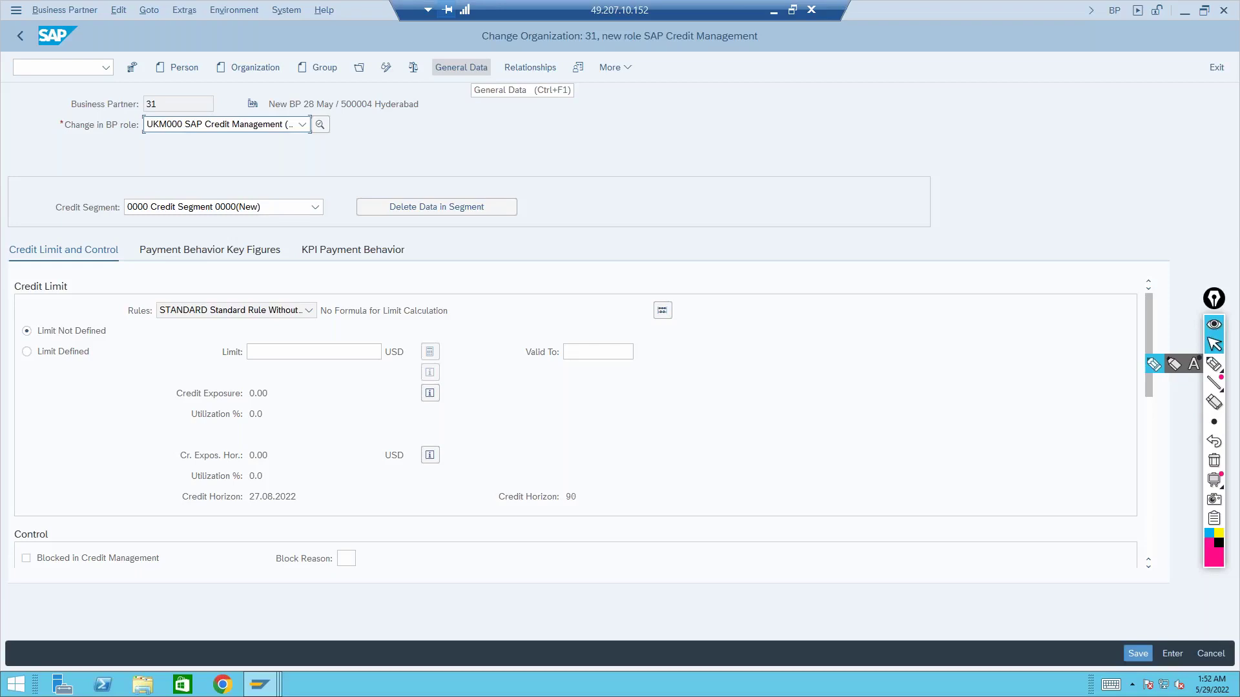
Request a defined 100 USD credit limit for segment 0000 and view its payment behavior key figures
click(27, 352)
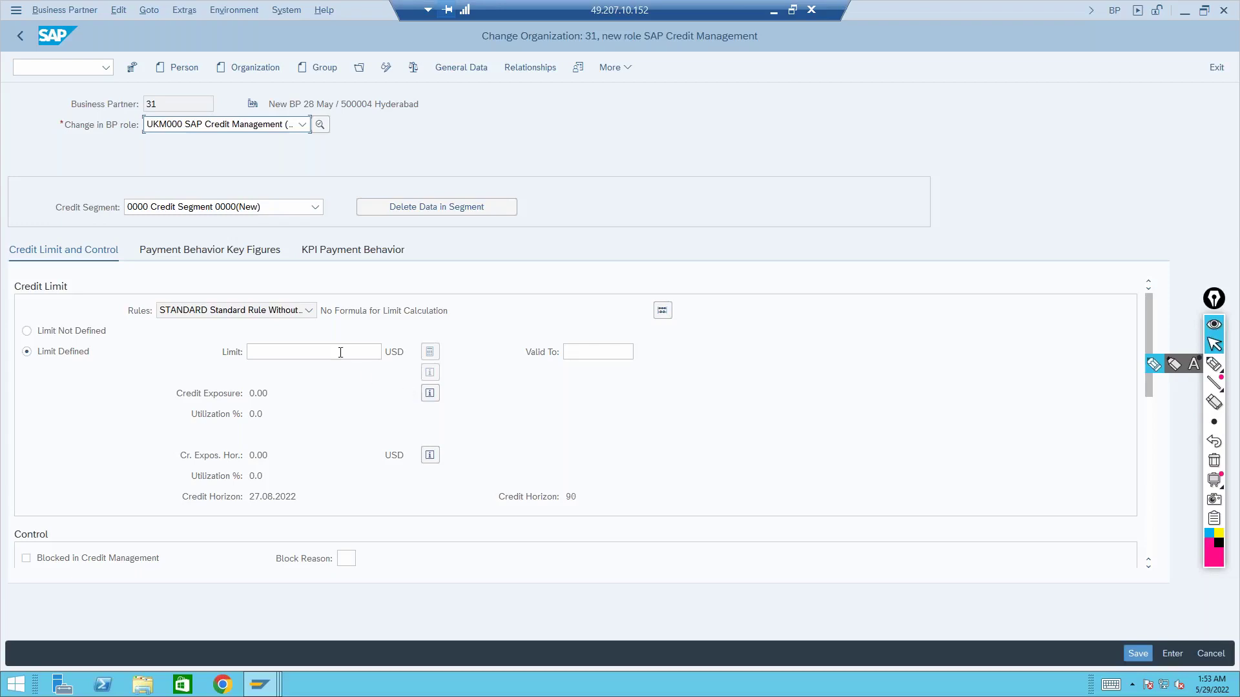
click(339, 351)
text(100)
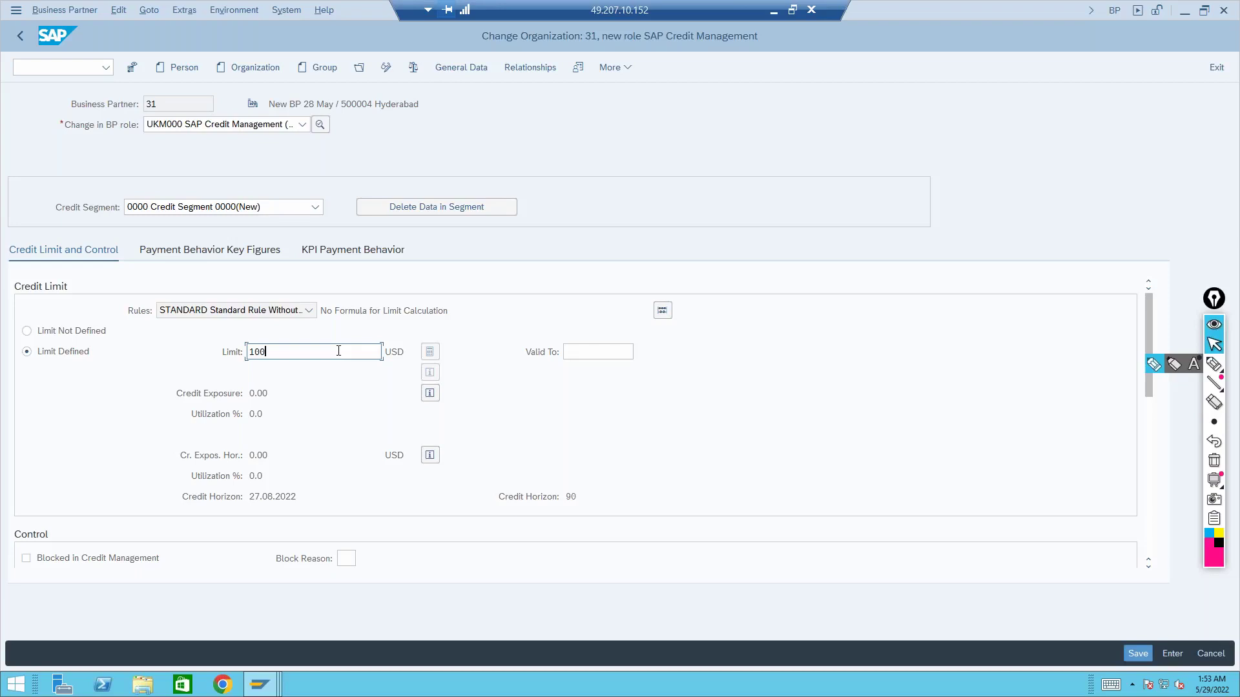
key(Return)
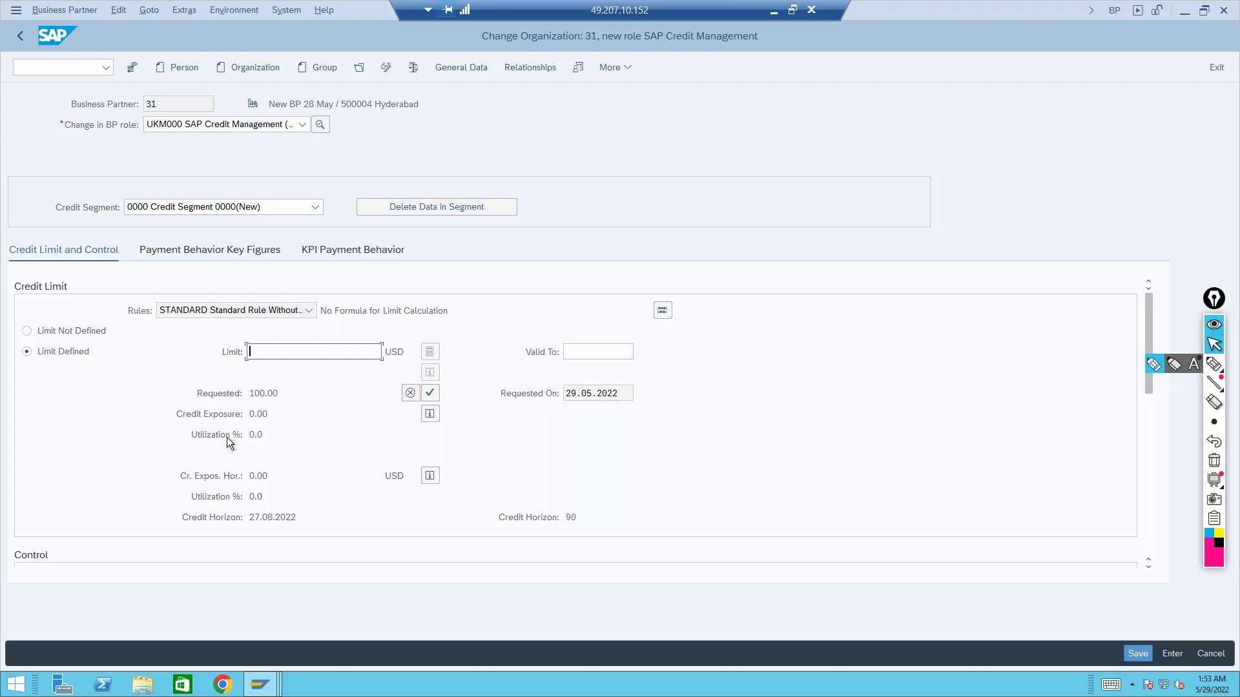
click(207, 517)
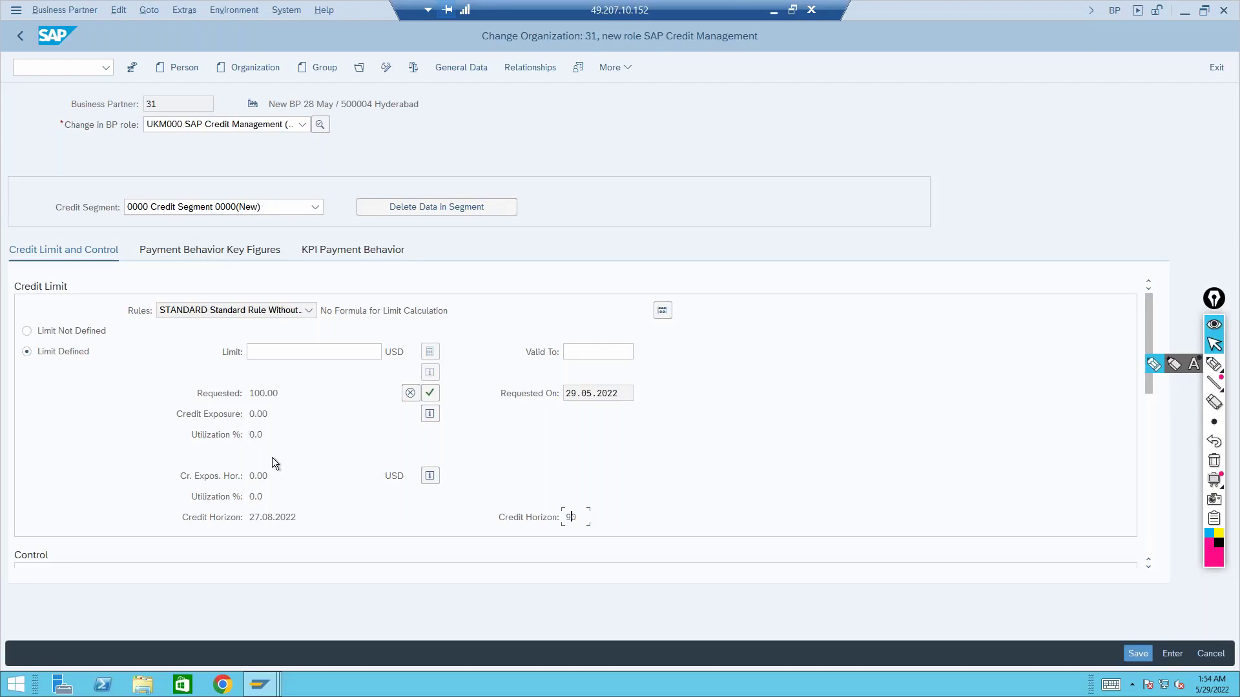
click(188, 250)
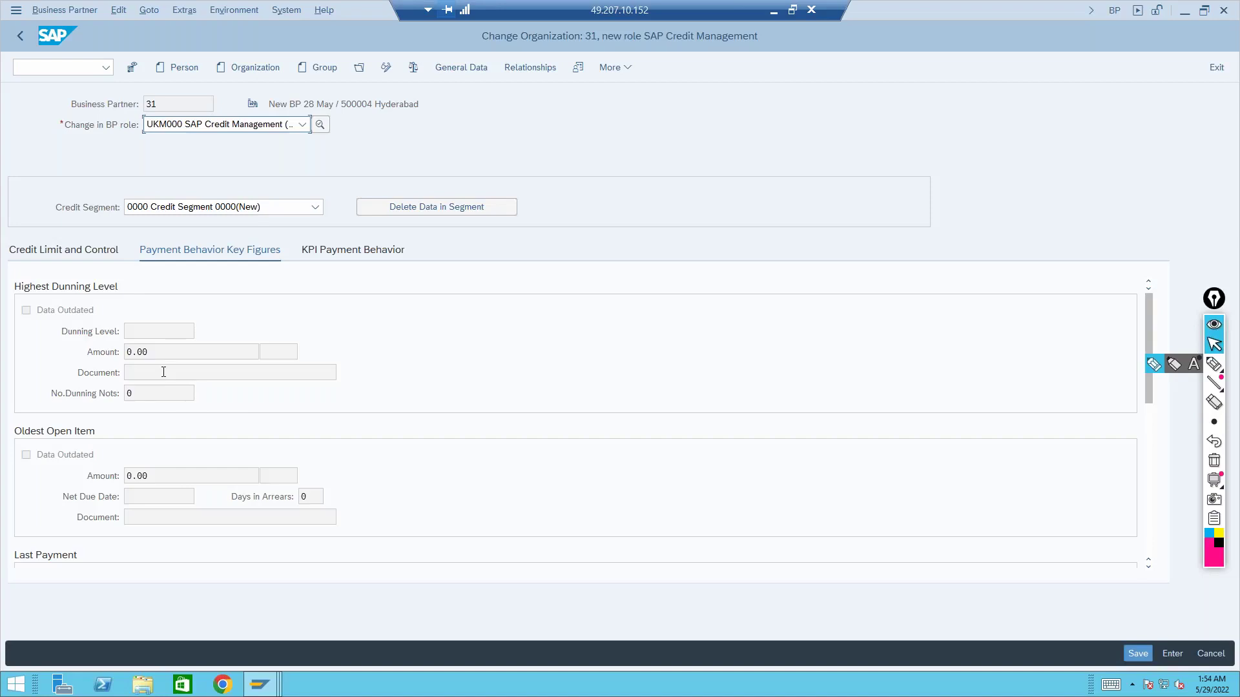
Scroll through segment 0000's payment behavior key figures, which all read zero
click(160, 332)
click(1149, 567)
click(1149, 567)
click(1149, 567)
click(1149, 568)
click(1149, 568)
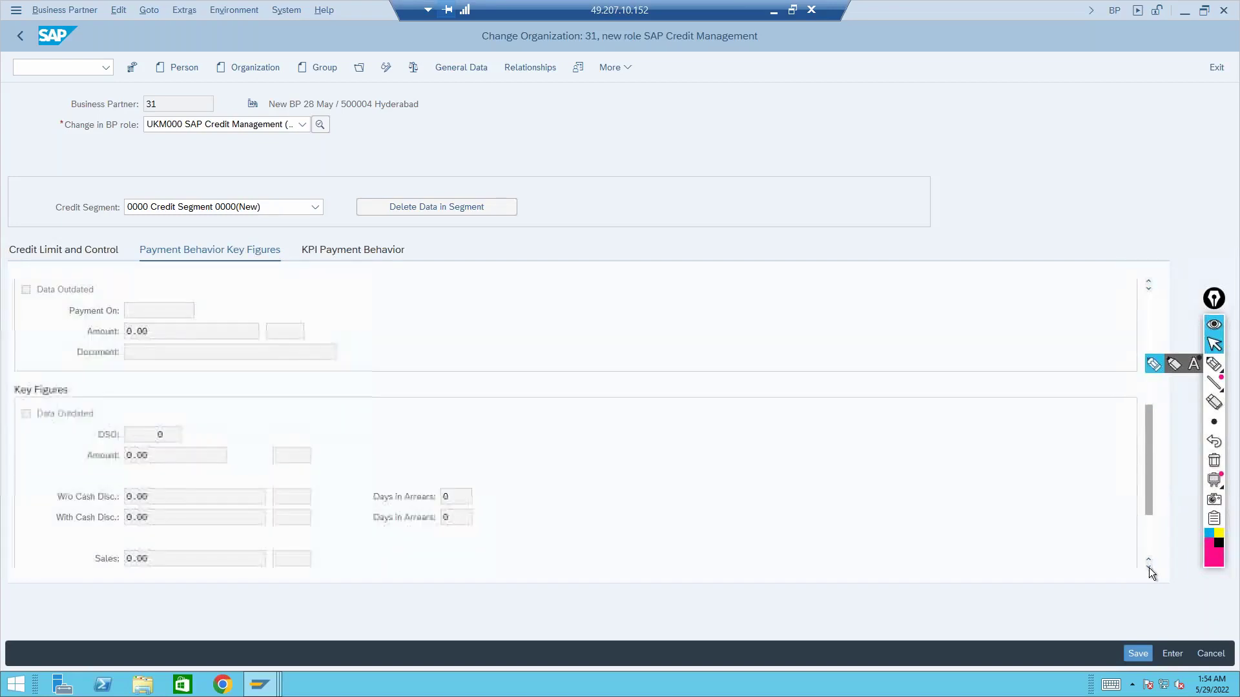
click(1149, 568)
click(1149, 568)
click(1149, 568)
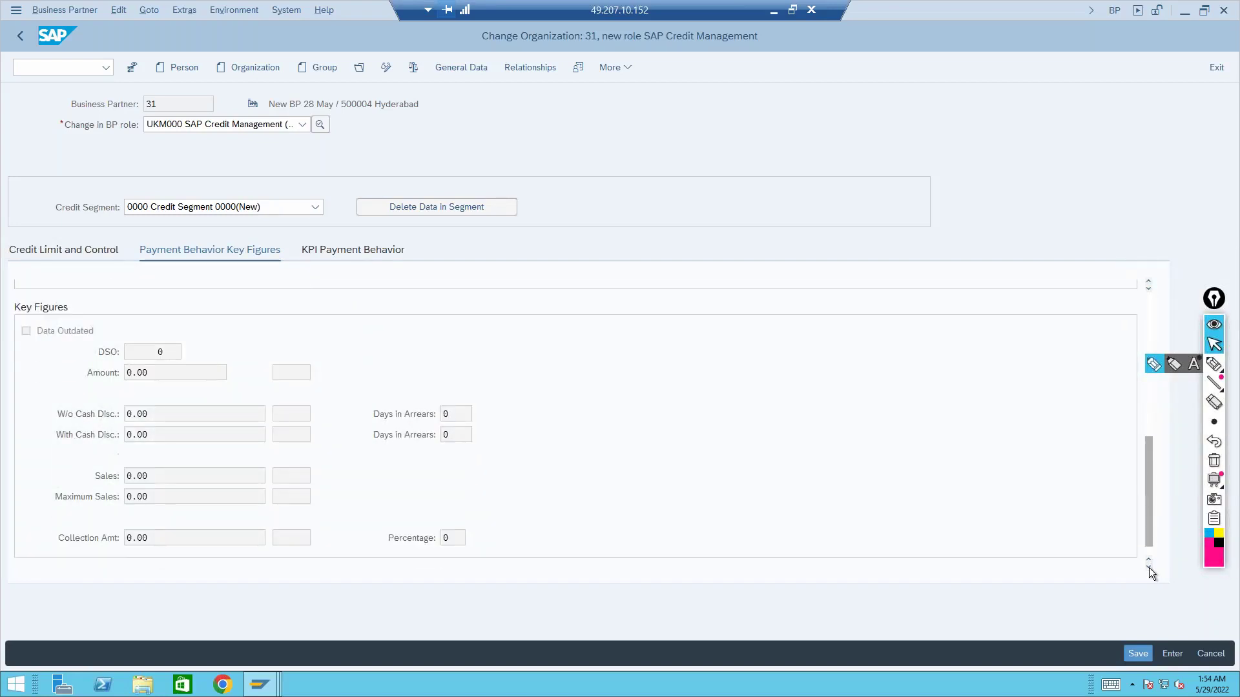
click(1149, 567)
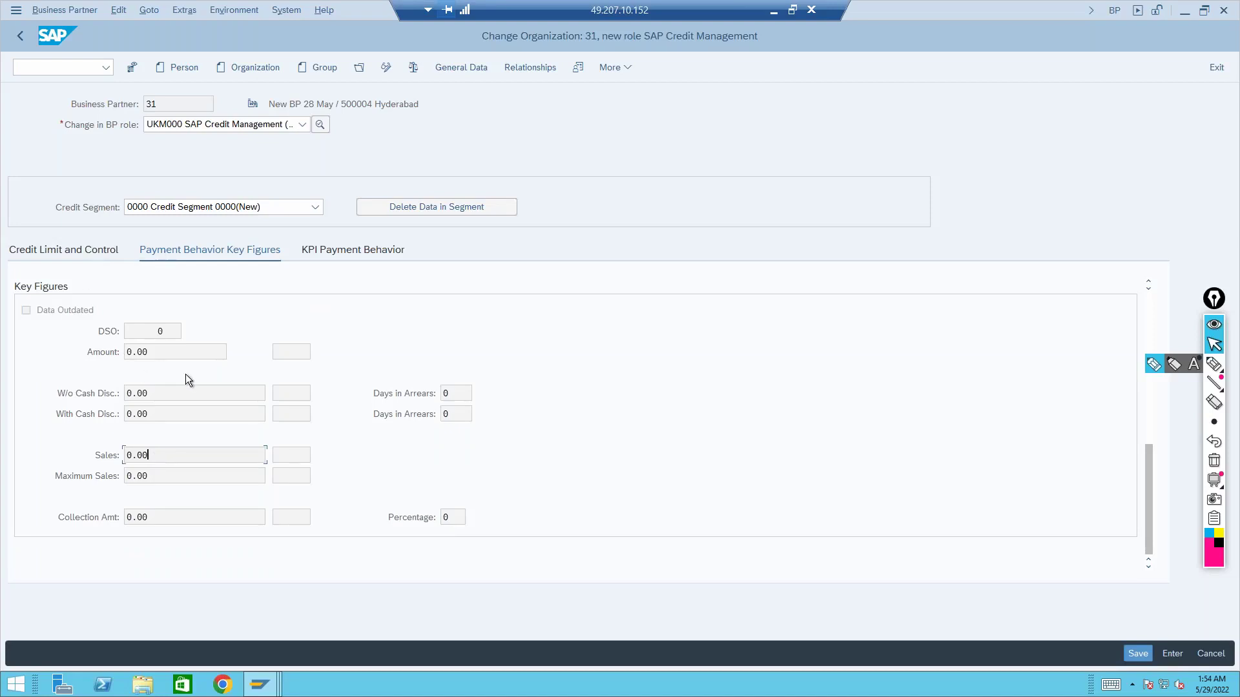
Return to the Credit Limit and Control data and bring up the list of open SAP windows
click(107, 252)
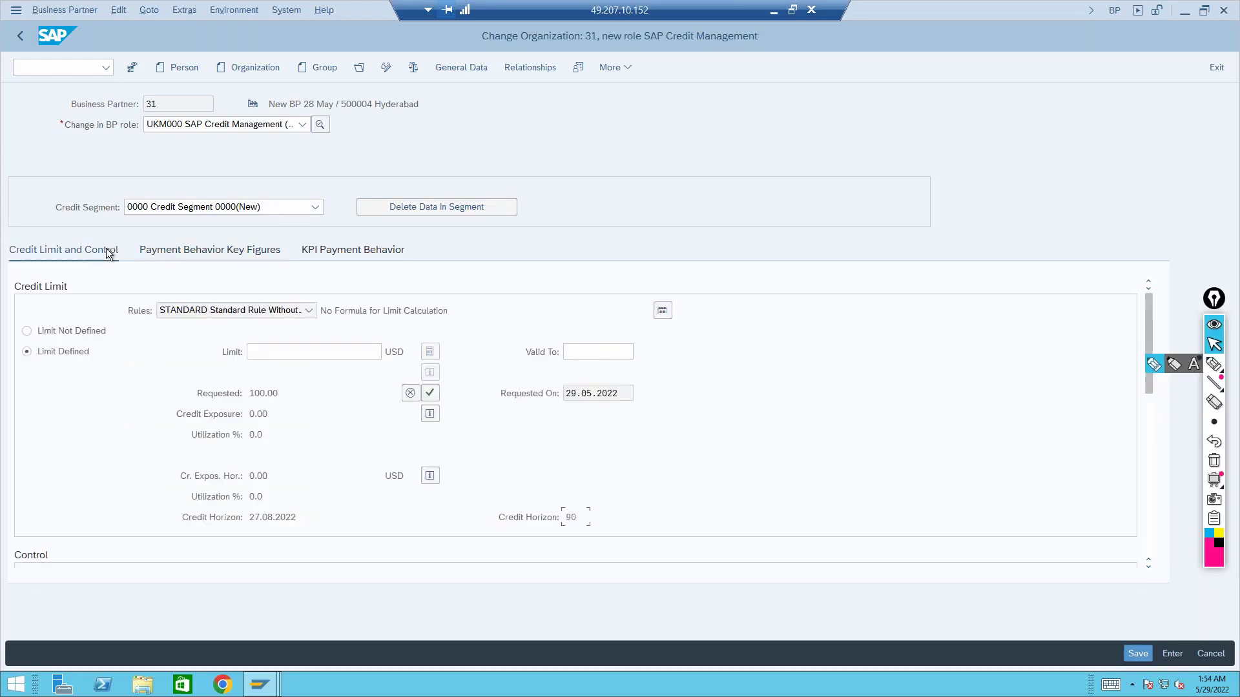
click(166, 259)
click(259, 683)
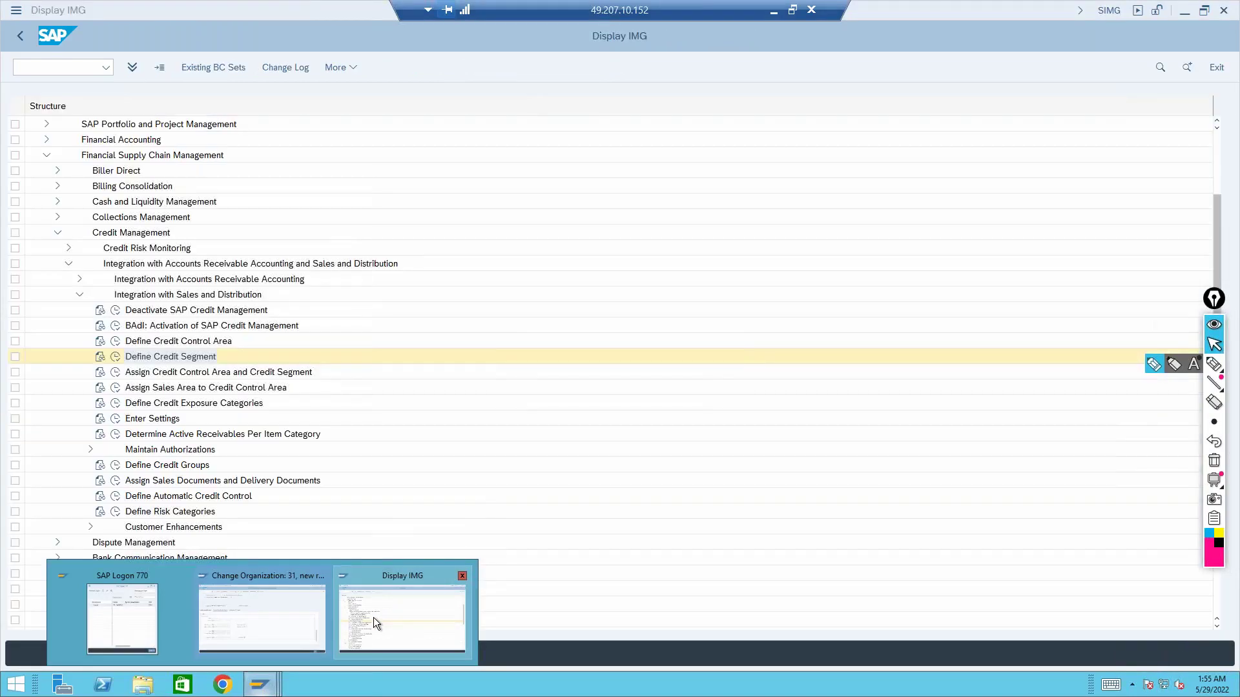
In Display IMG, check that SAP Credit Management is not deactivated, then go back
click(373, 617)
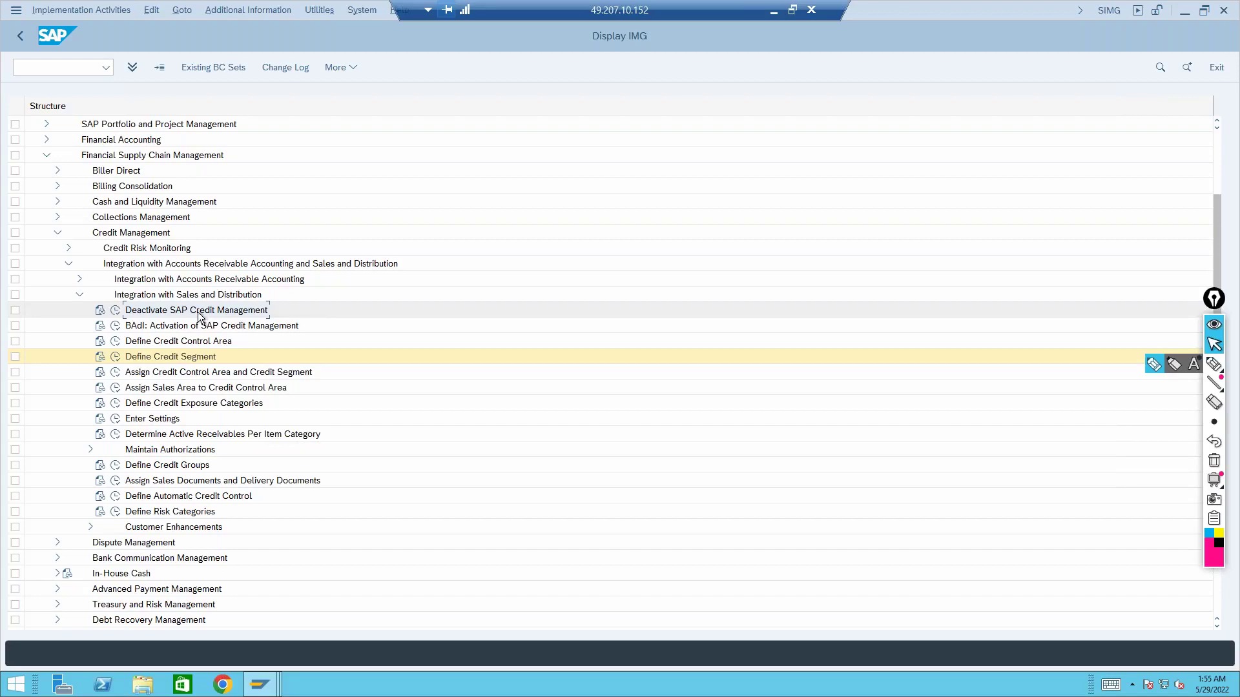
click(116, 311)
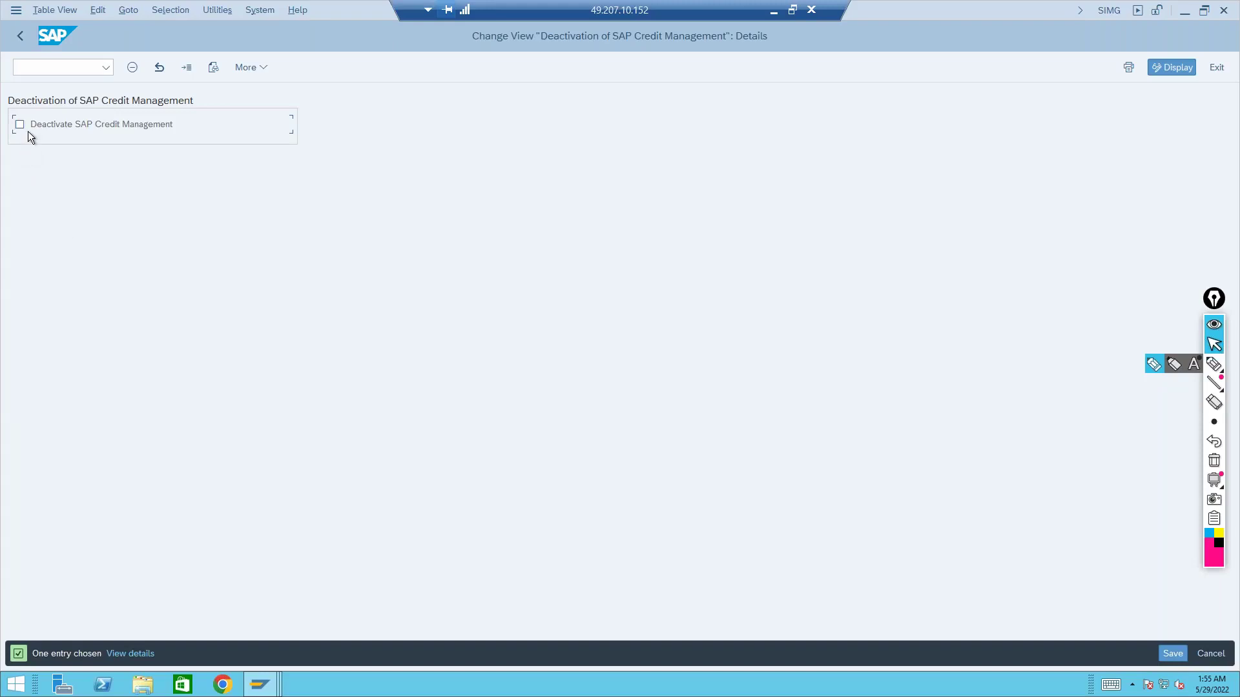
click(25, 41)
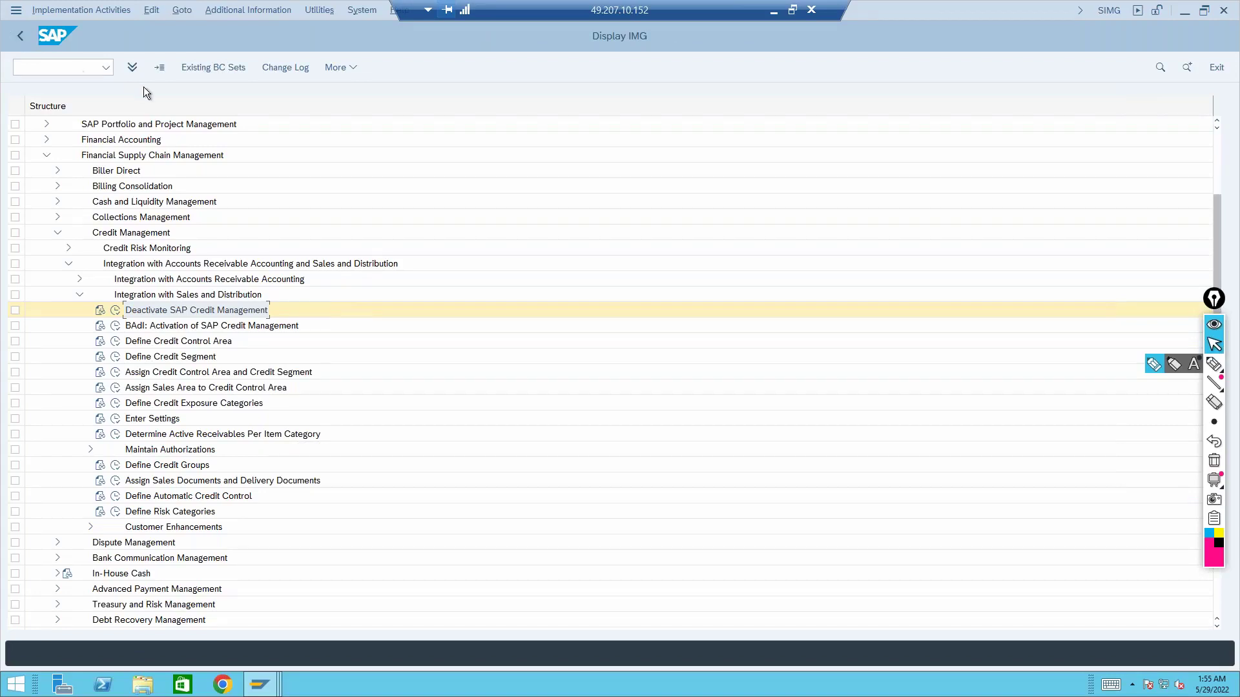
Open the Define Credit Control Area list from the Sales and Distribution integration activities
click(158, 325)
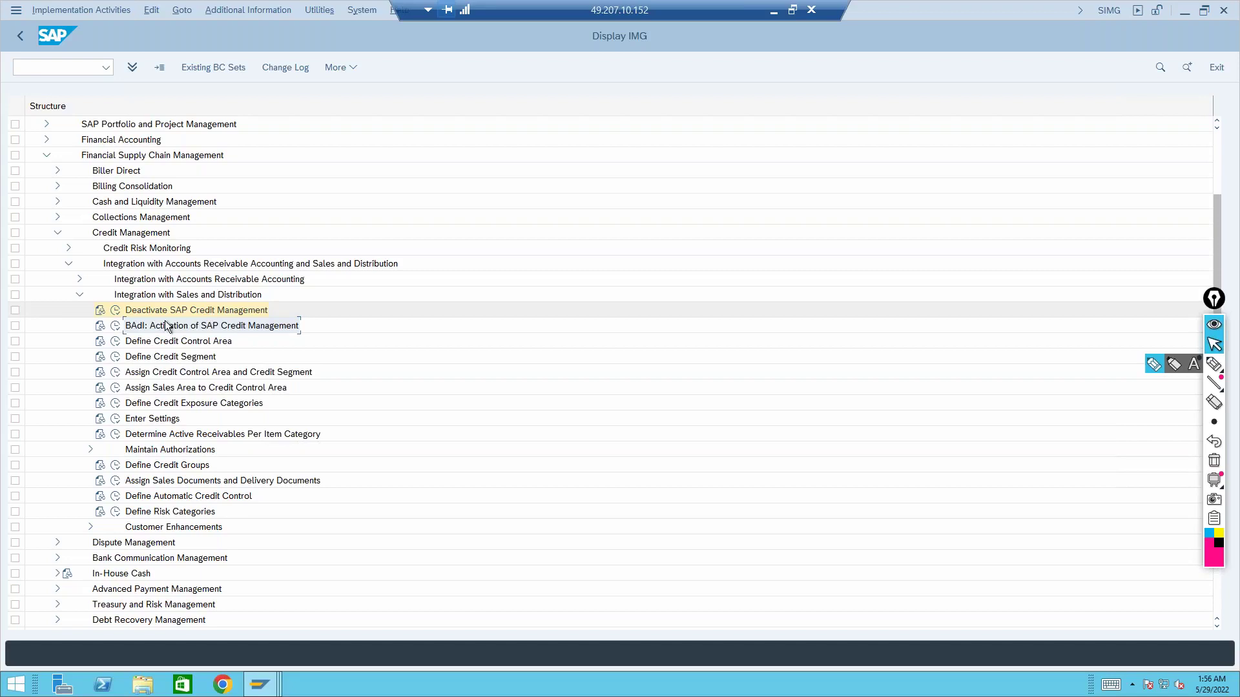
click(150, 348)
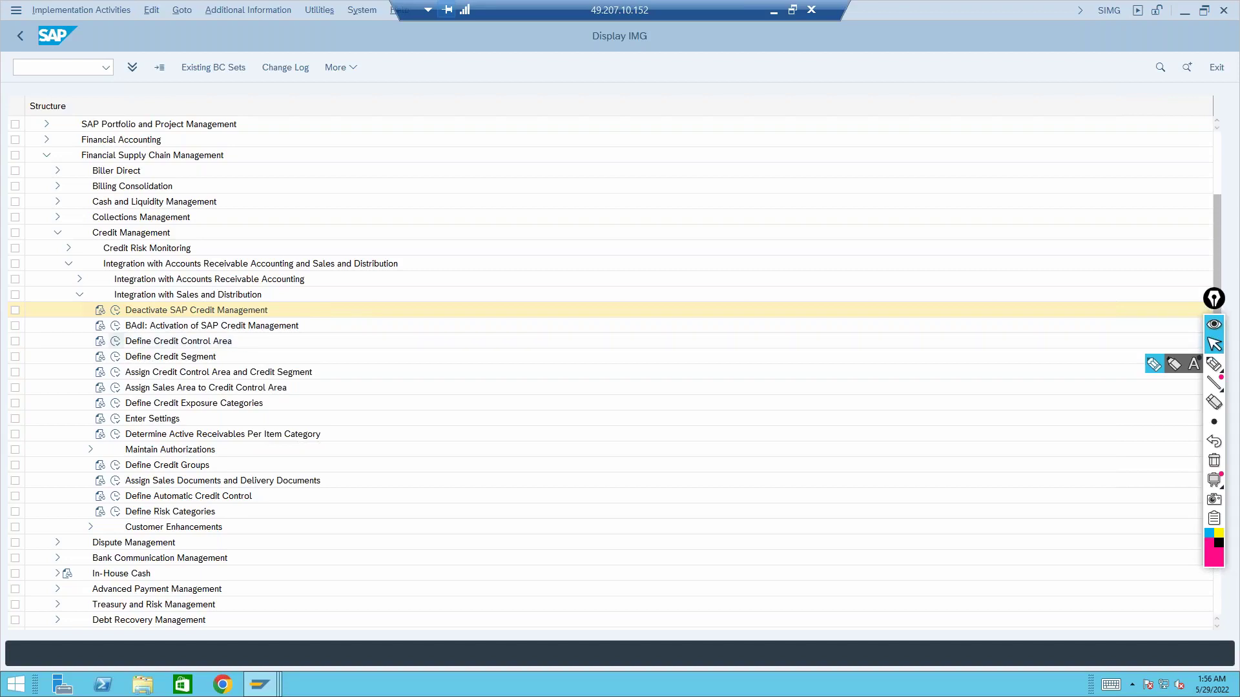
click(116, 343)
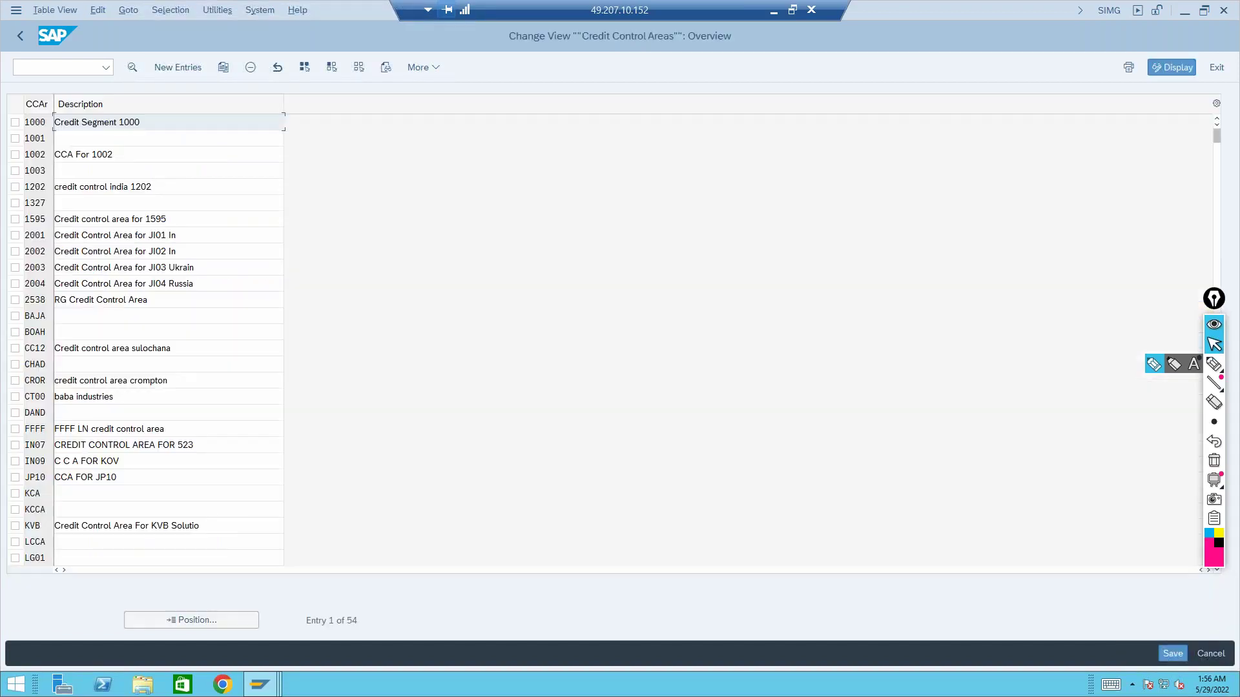
Review area 1000's details: credit update 000012, fiscal year variant K4, risk category, credit limit
click(15, 122)
click(132, 68)
click(151, 187)
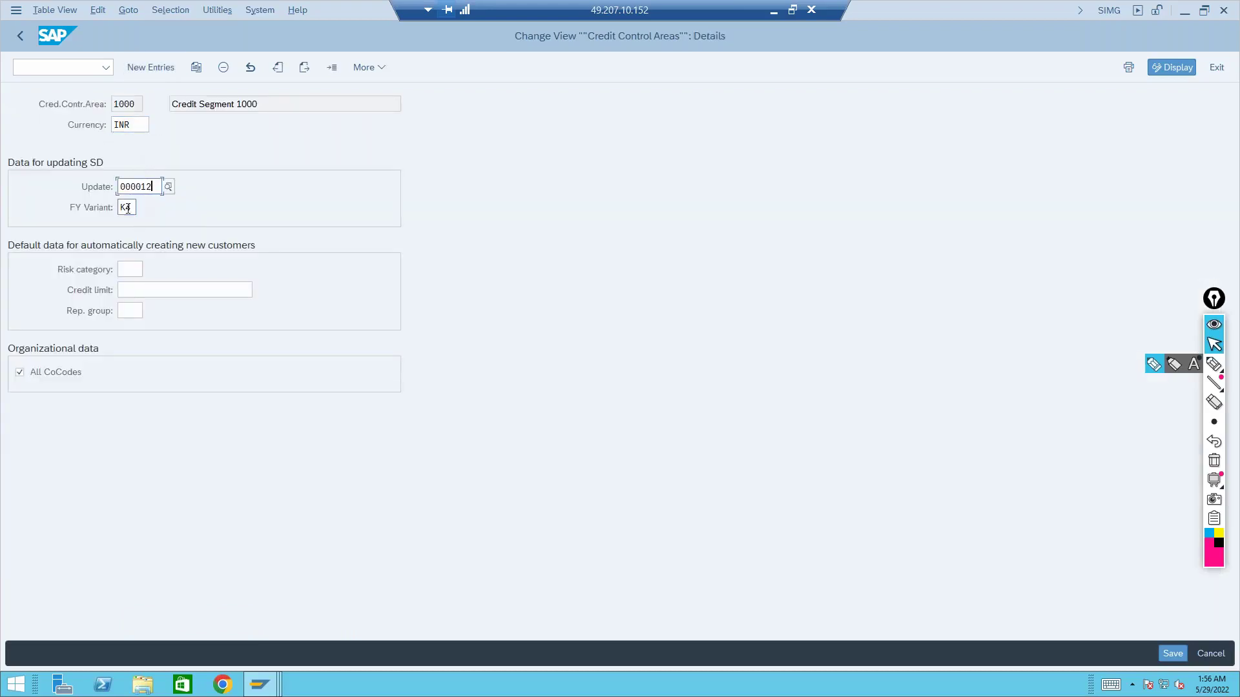
click(127, 207)
click(133, 270)
click(142, 290)
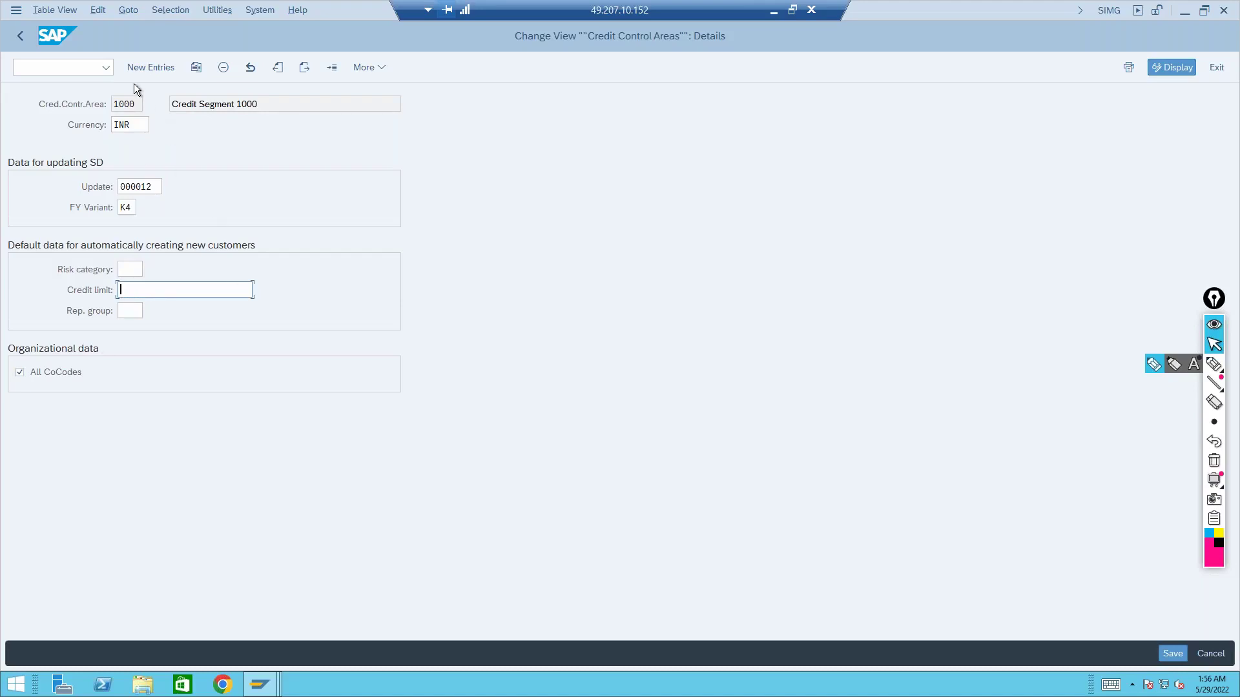
Look over the available credit update options for area 1000, then return to the configuration tree
click(135, 101)
drag(139, 105, 114, 105)
click(155, 188)
click(167, 187)
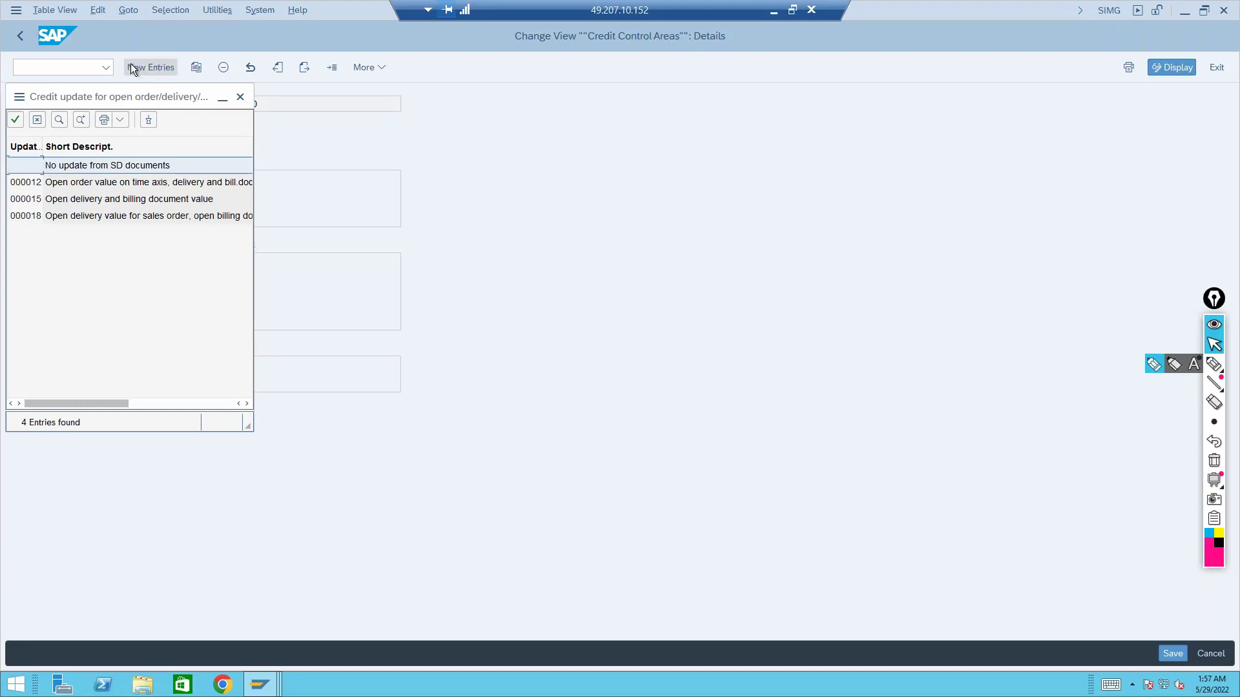
click(243, 101)
click(21, 40)
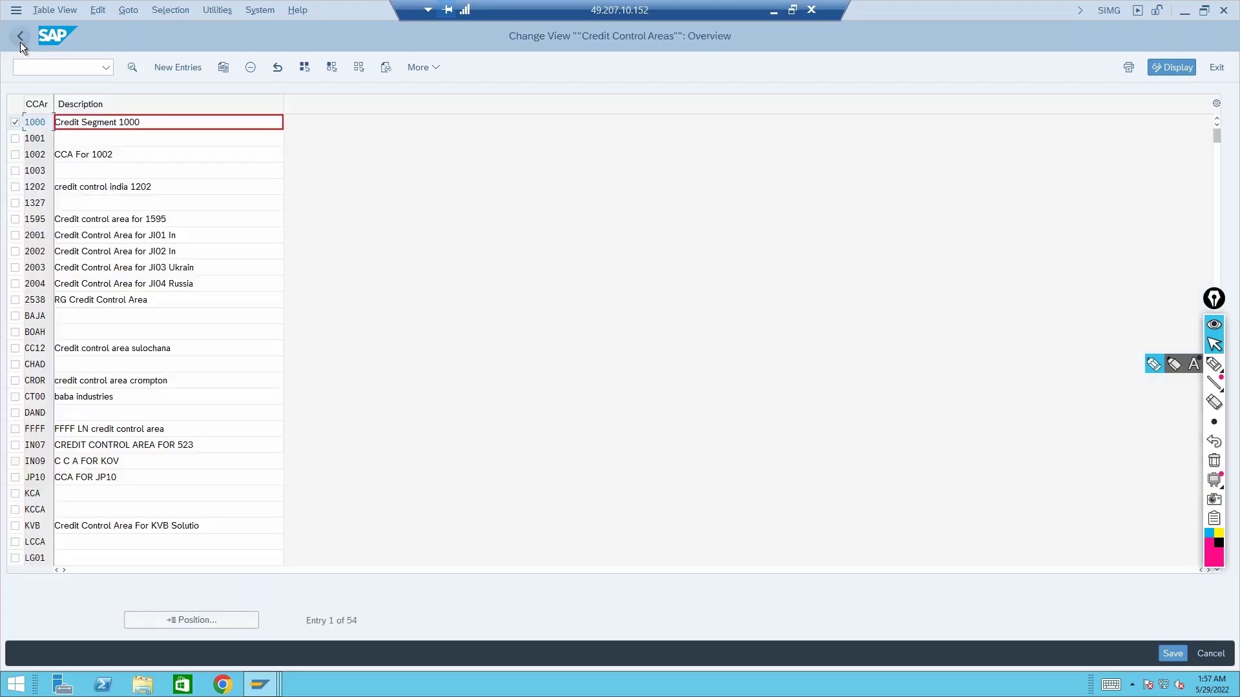
click(21, 41)
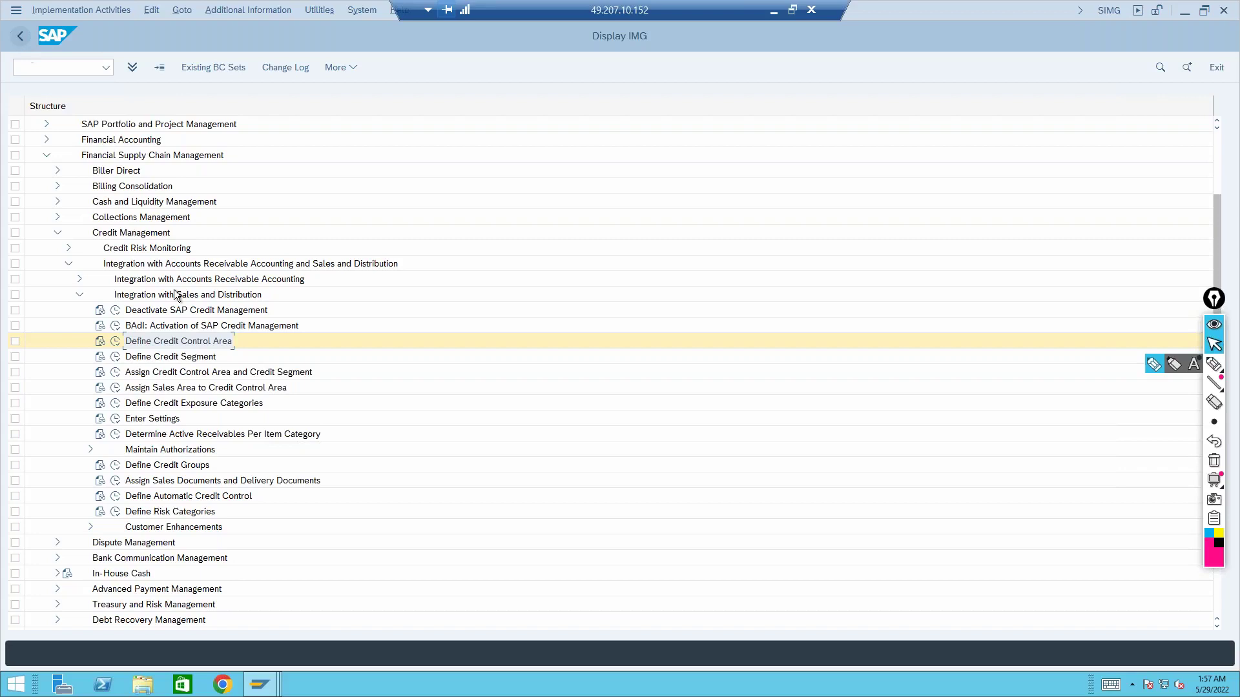
Verify credit control area 1000 is assigned to credit segment 1000, then go back
click(207, 375)
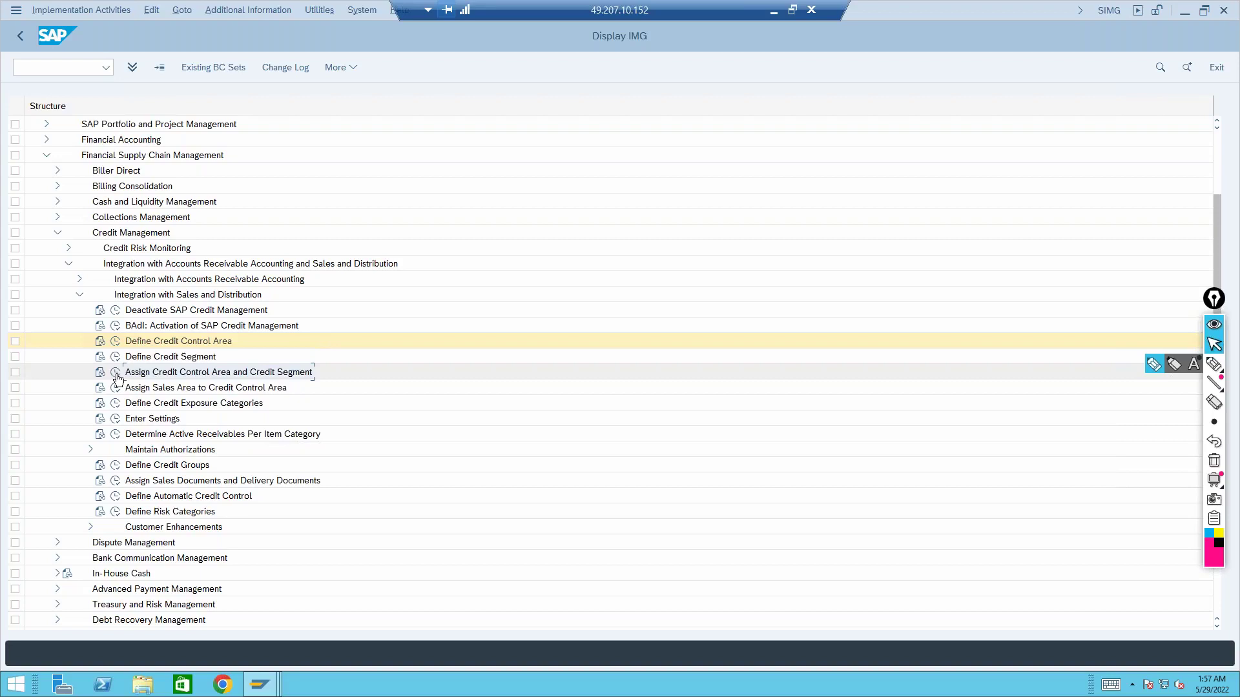
click(116, 374)
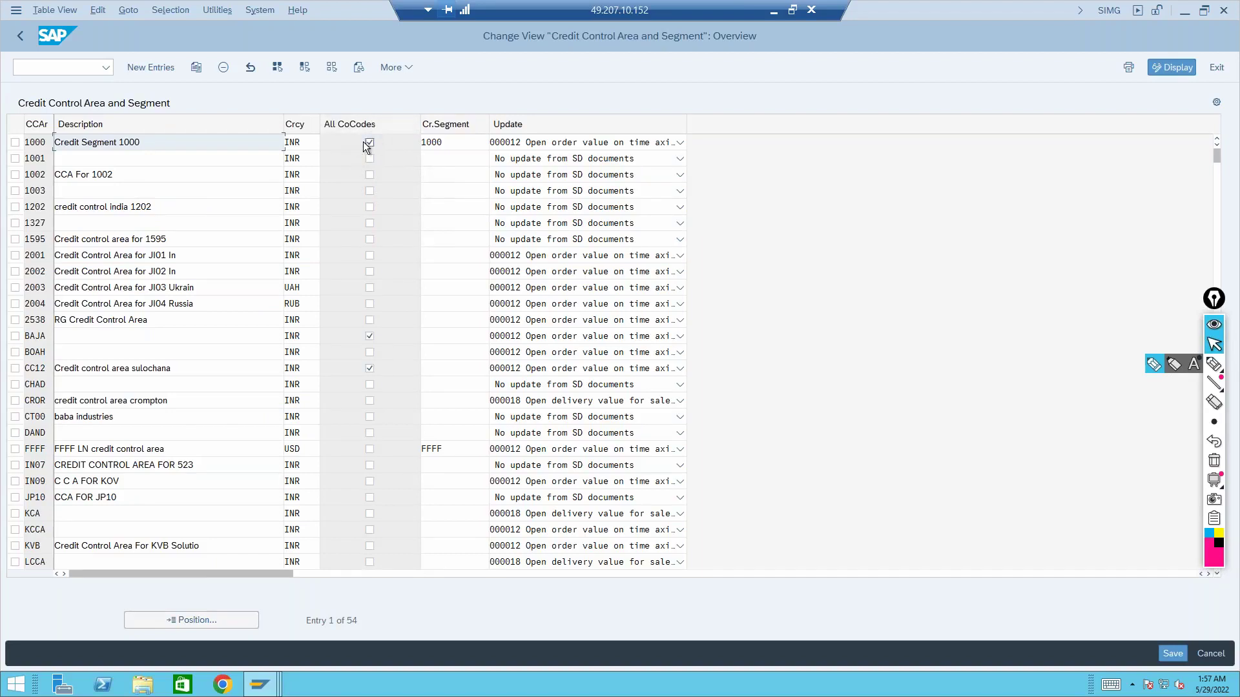
click(450, 141)
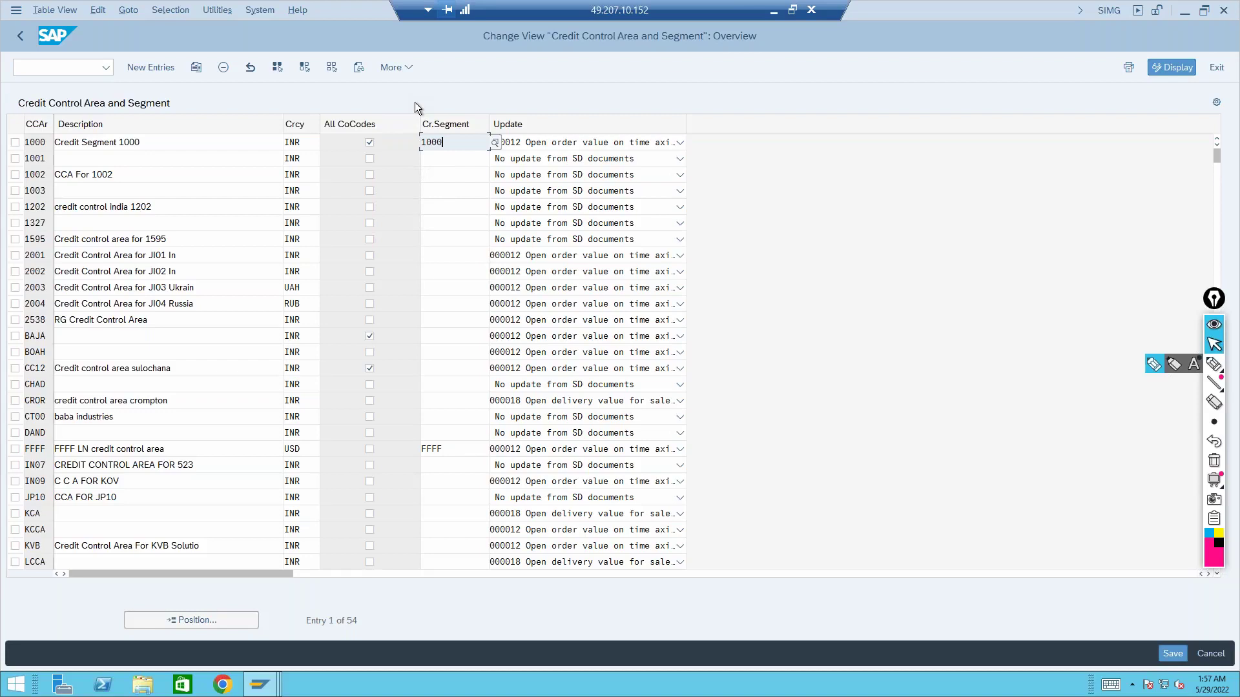
click(569, 158)
click(19, 35)
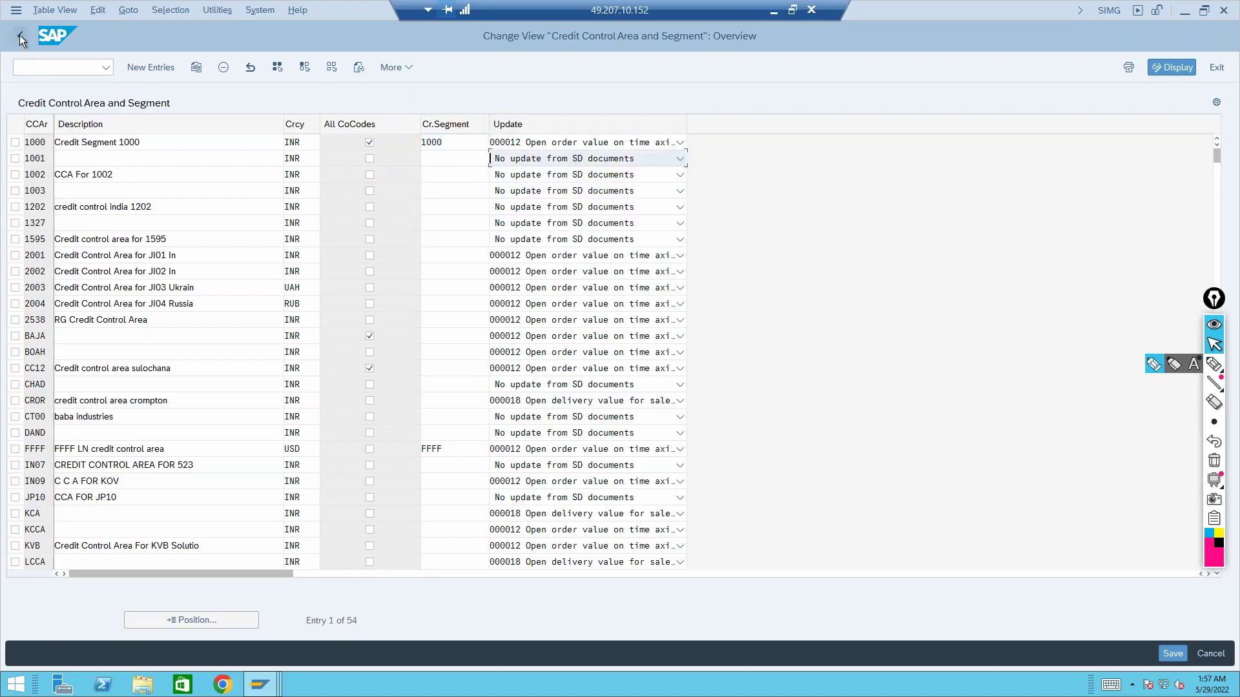
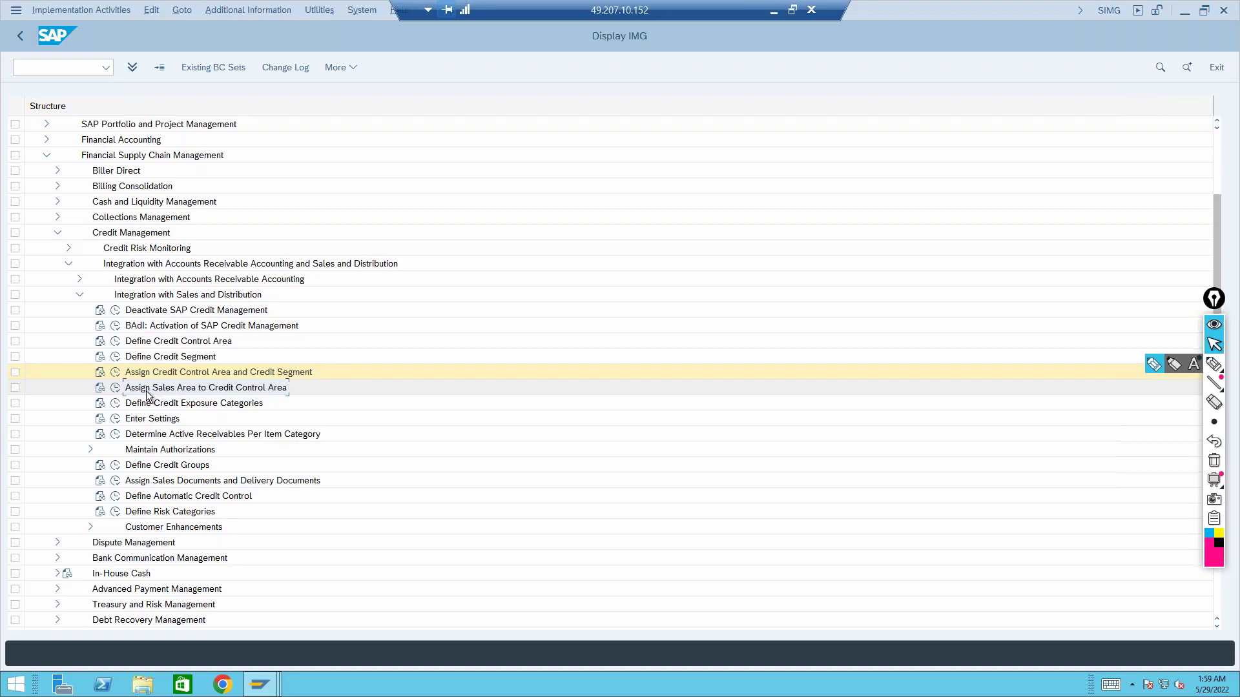
Reopen credit control area 1000's details, then return to the customizing tree
click(115, 342)
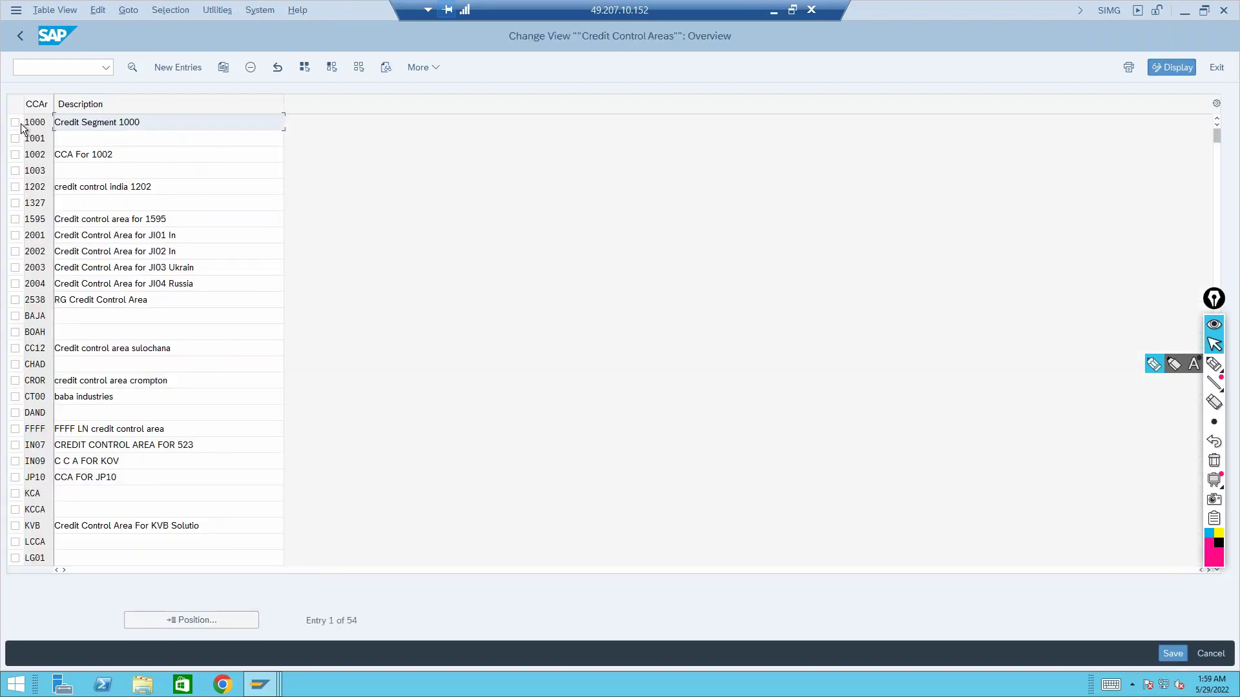
click(16, 122)
click(134, 67)
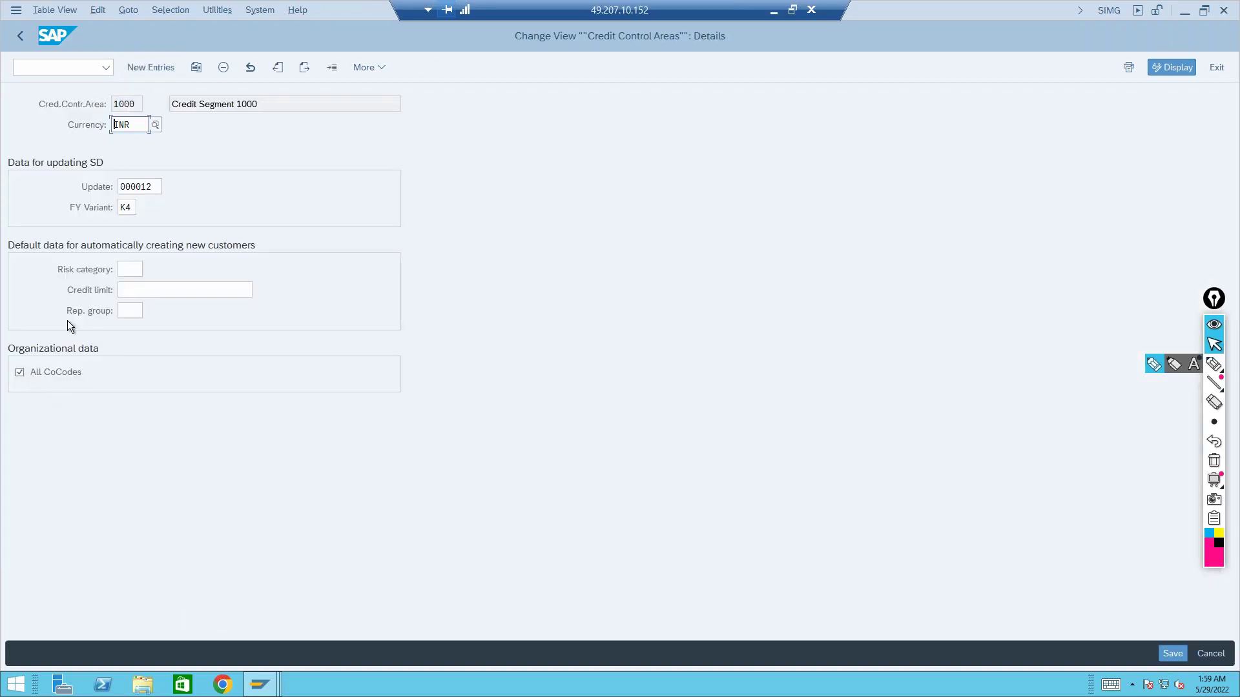
click(22, 40)
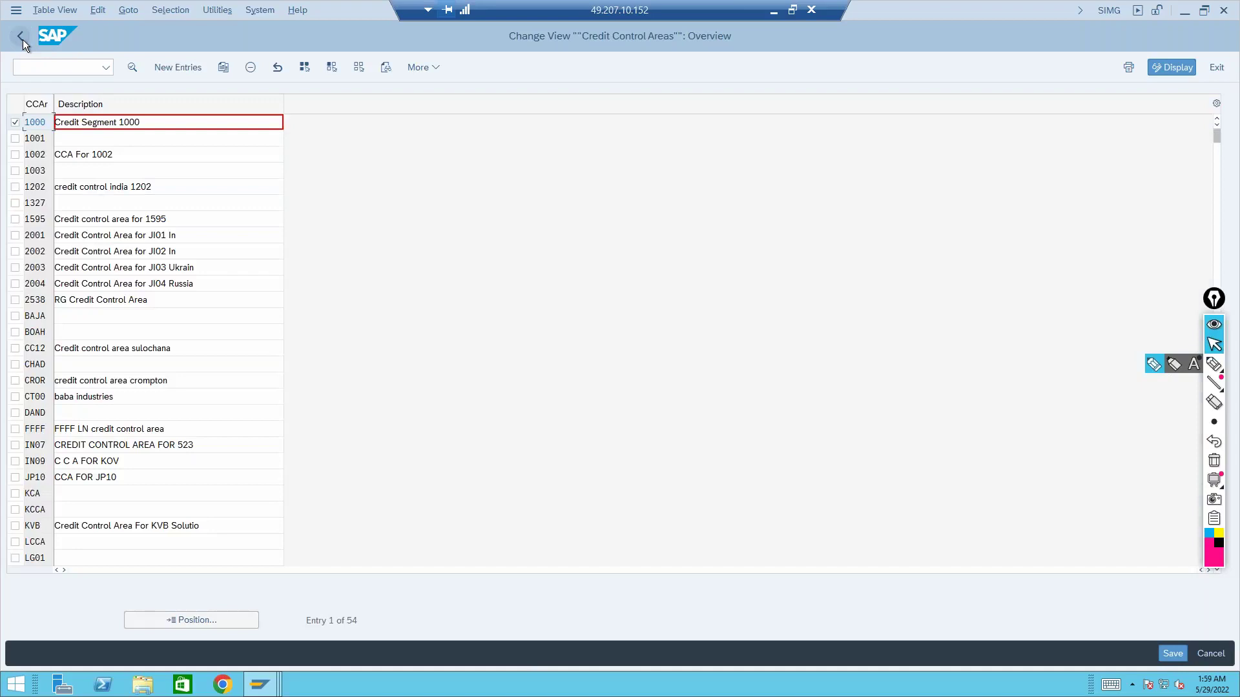
click(22, 40)
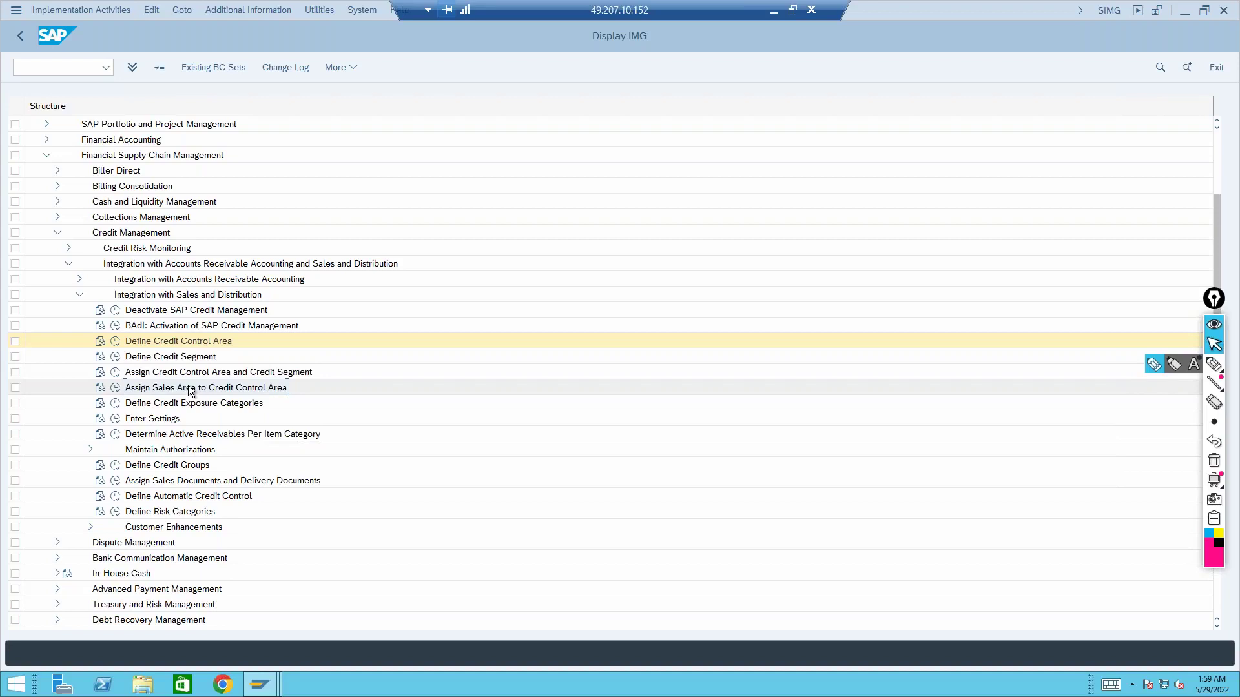
Browse Enterprise Structure assignment activities for Financial Accounting, Logistics - General and Sales and Distribution
scroll(44, 279, up, 4)
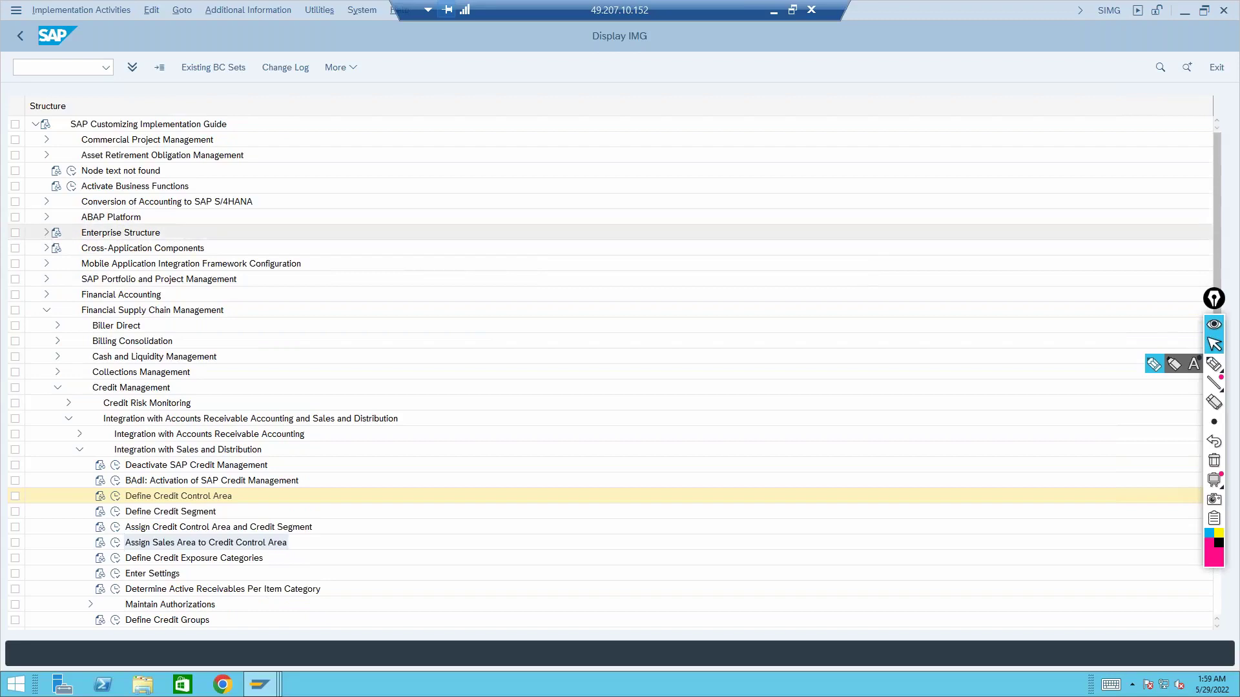
click(46, 233)
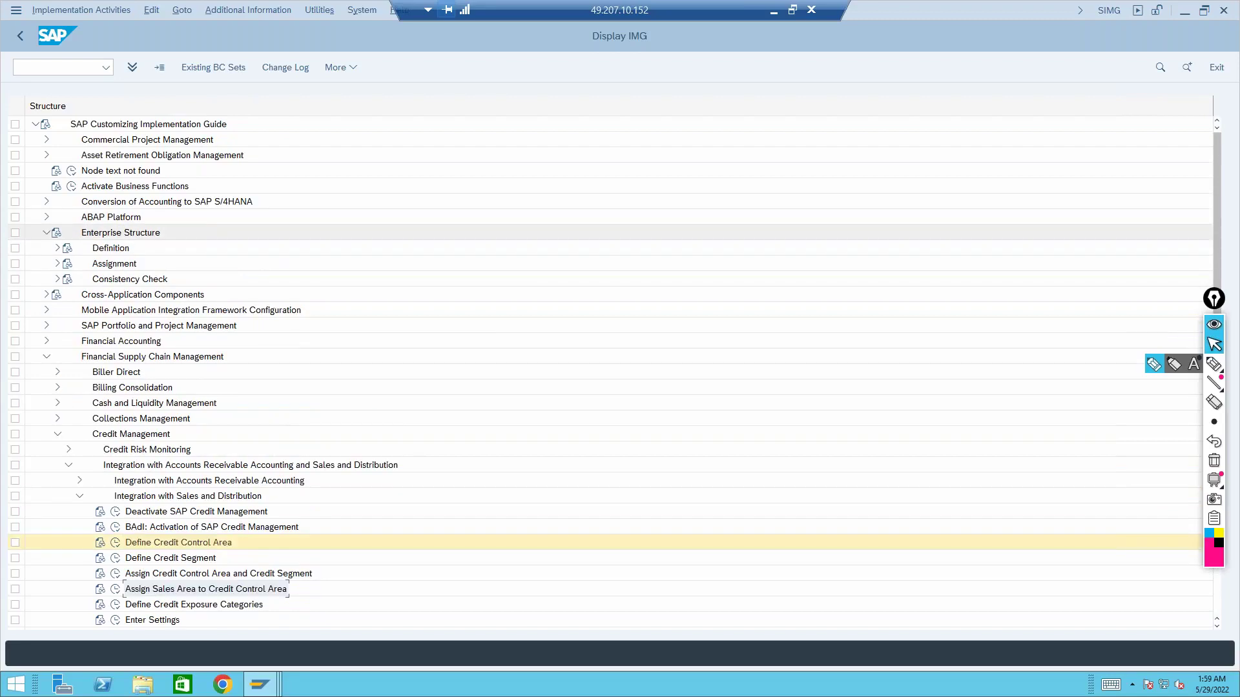
click(57, 264)
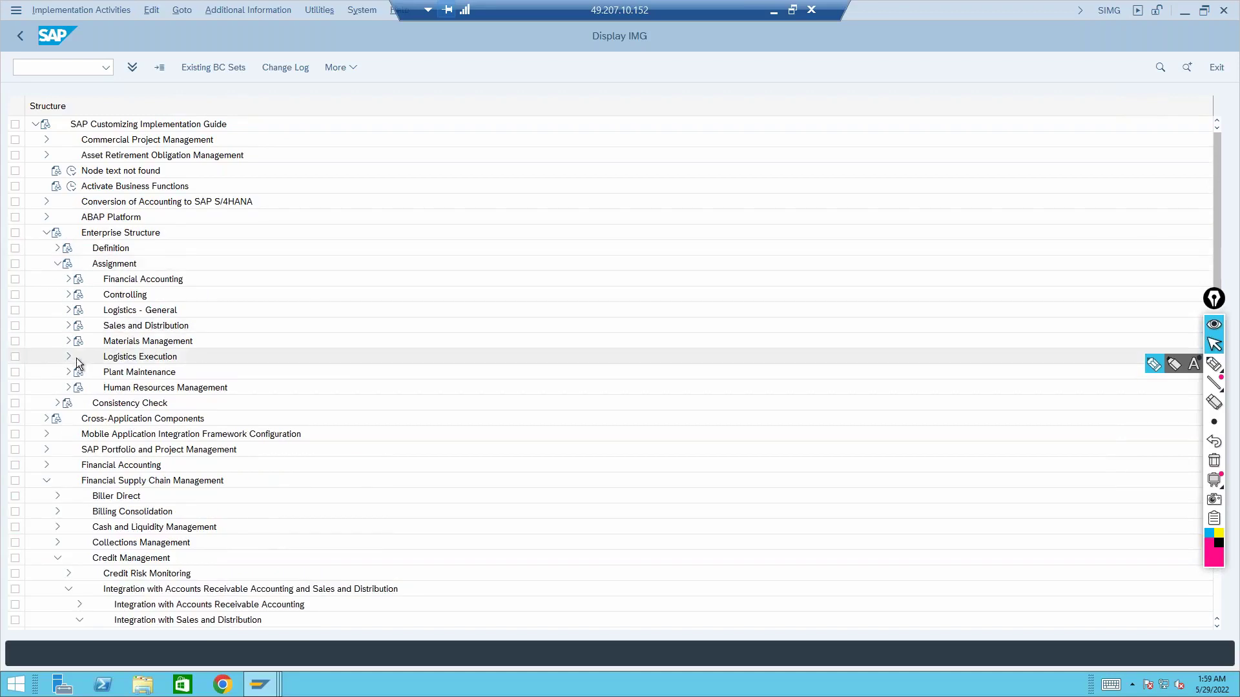
click(69, 326)
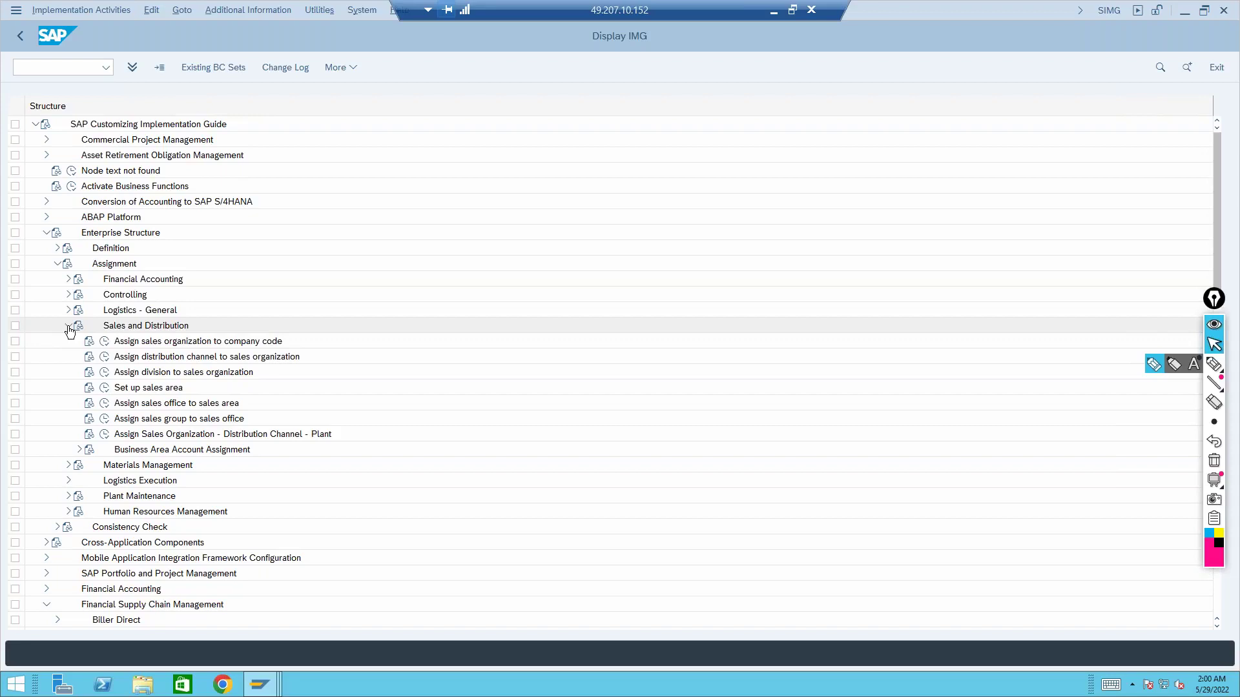
click(69, 327)
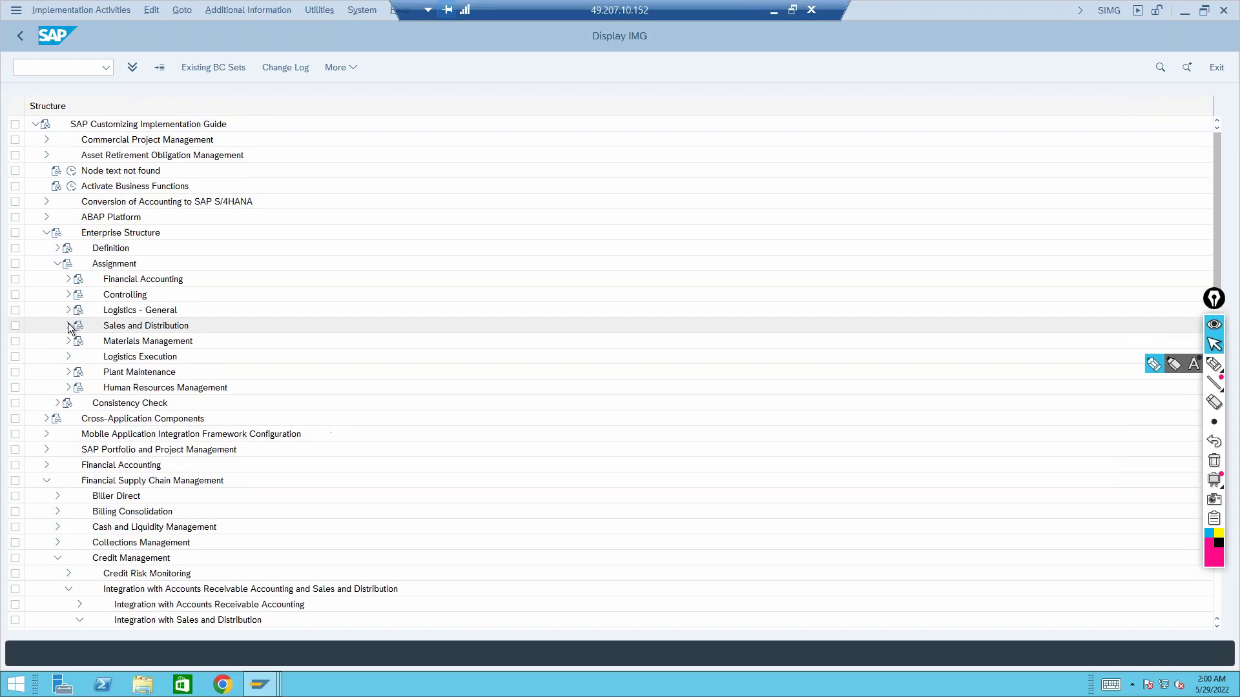
click(68, 279)
click(68, 278)
click(68, 310)
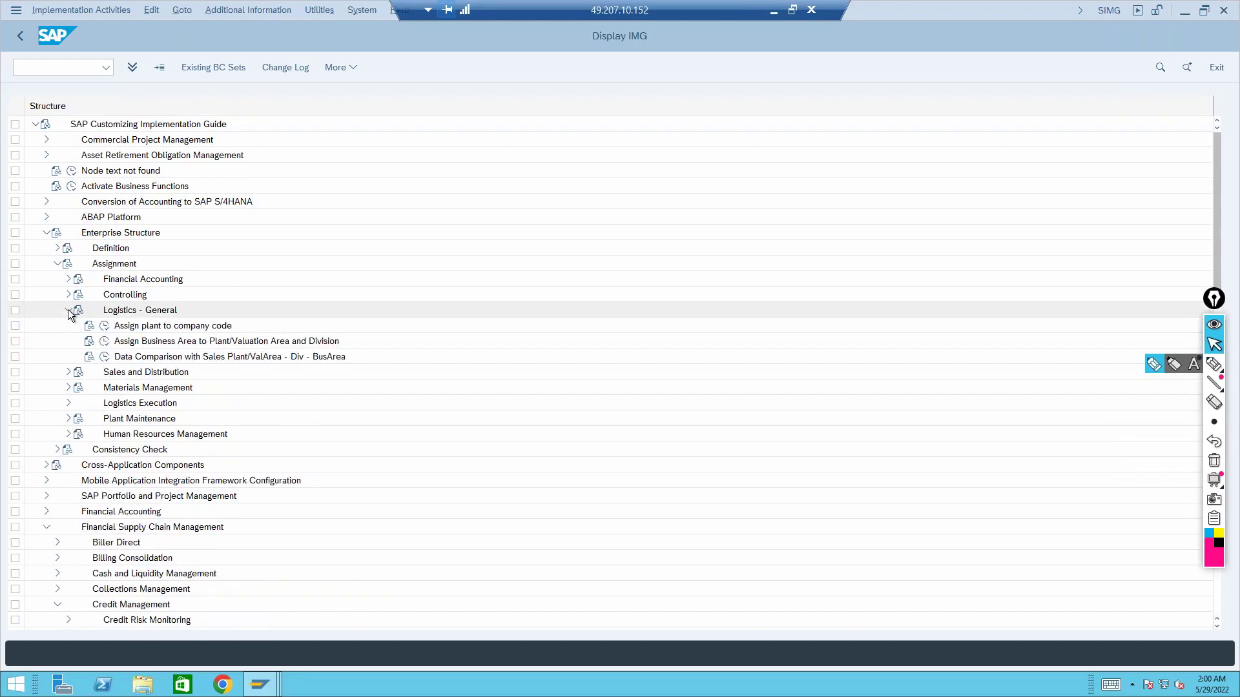
click(68, 309)
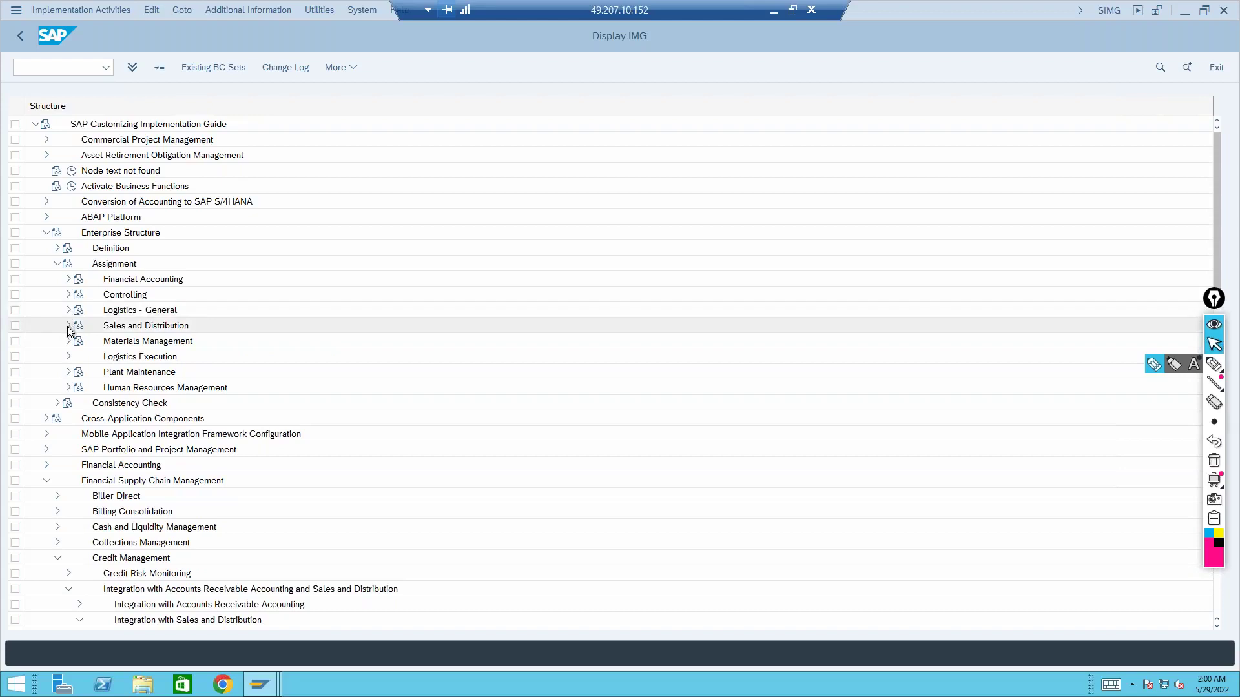
click(68, 325)
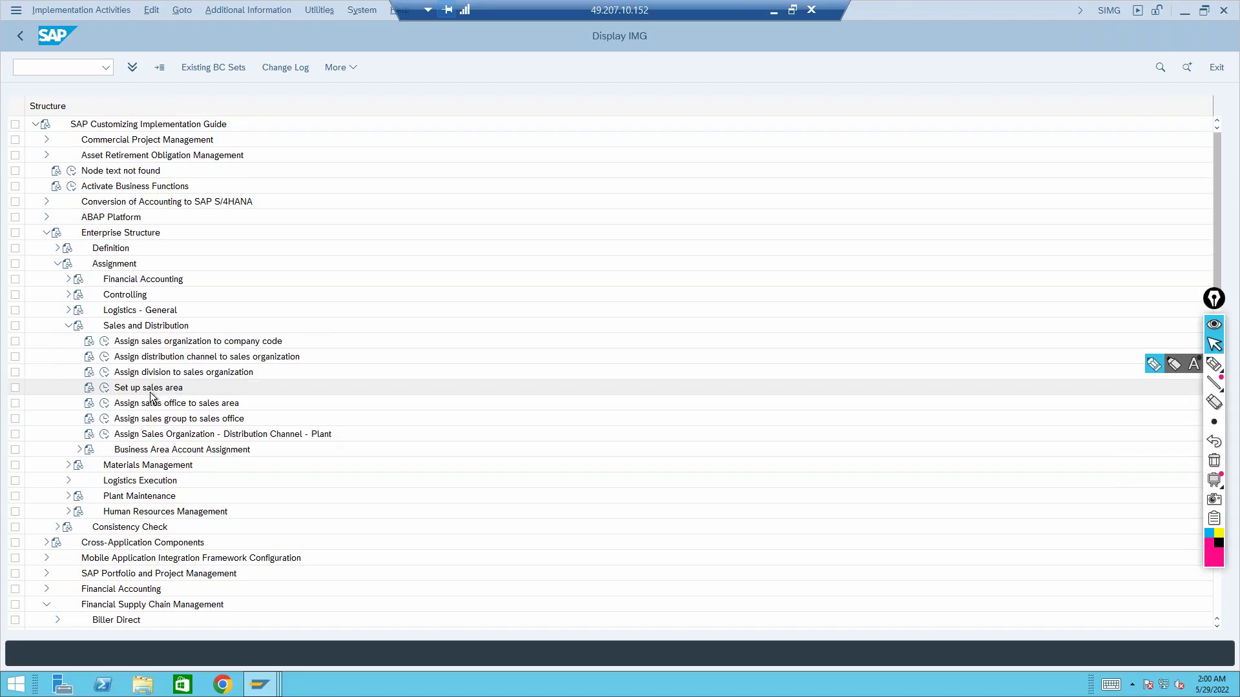
click(68, 325)
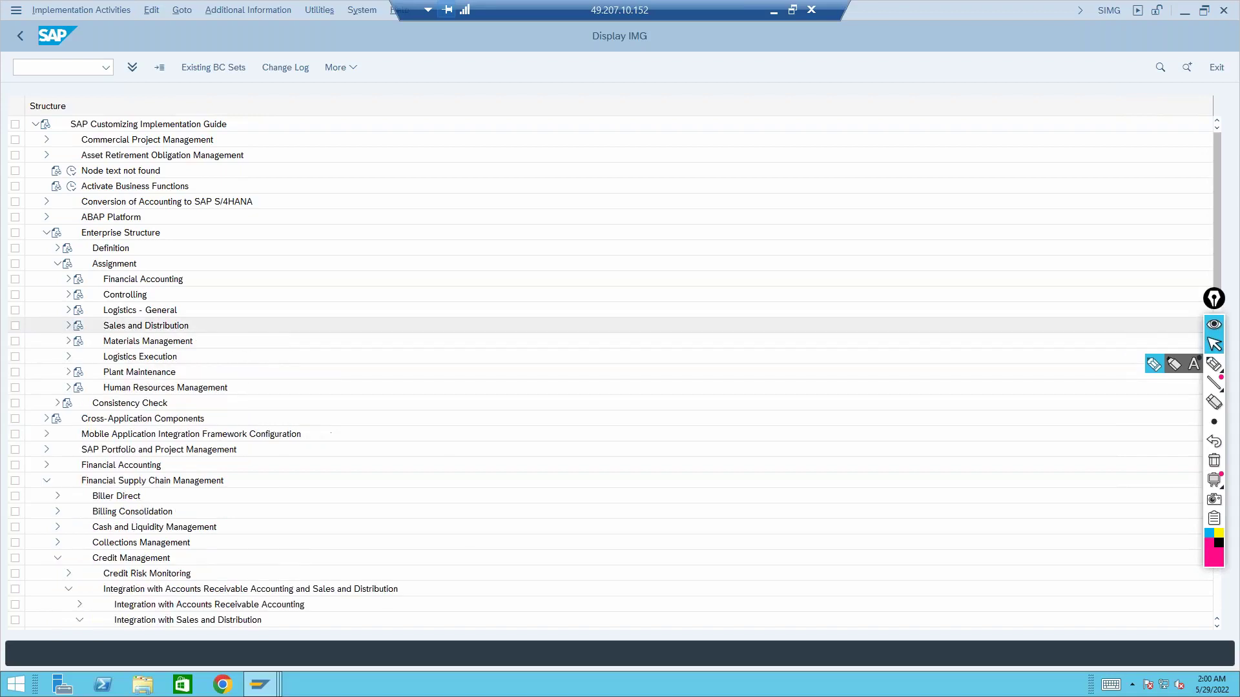
click(57, 263)
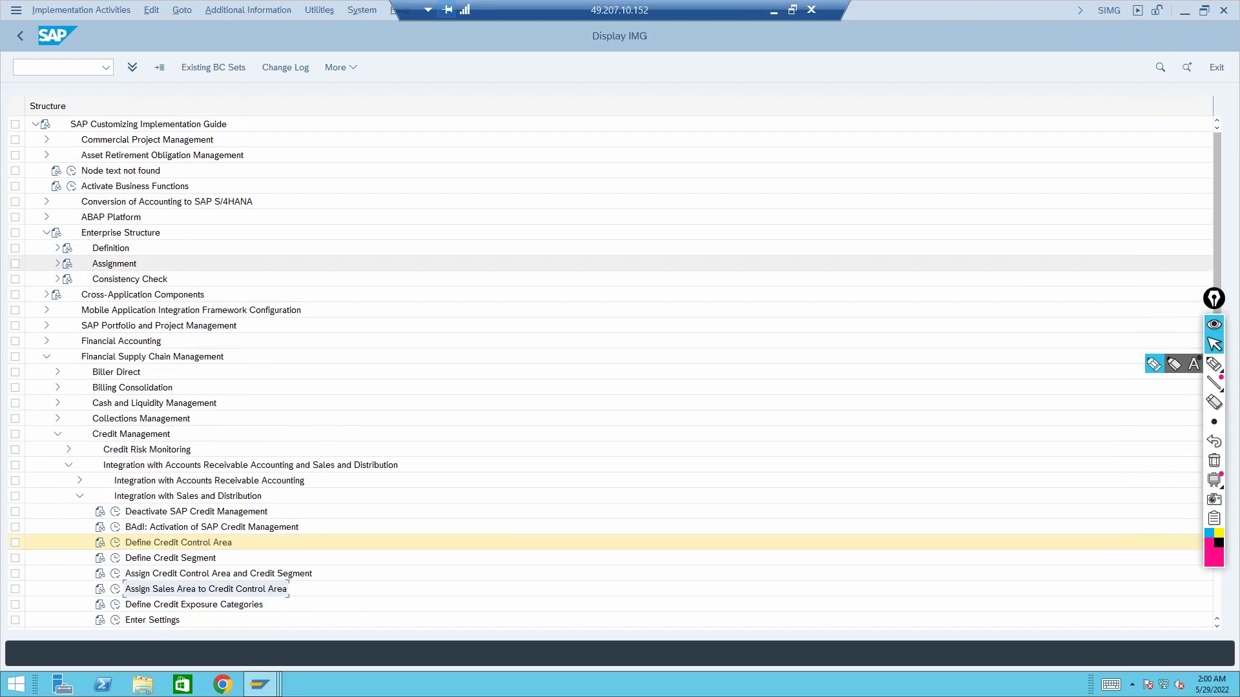
Look over Sales and Distribution definition activities, then view the sales area to credit control area assignments
click(58, 248)
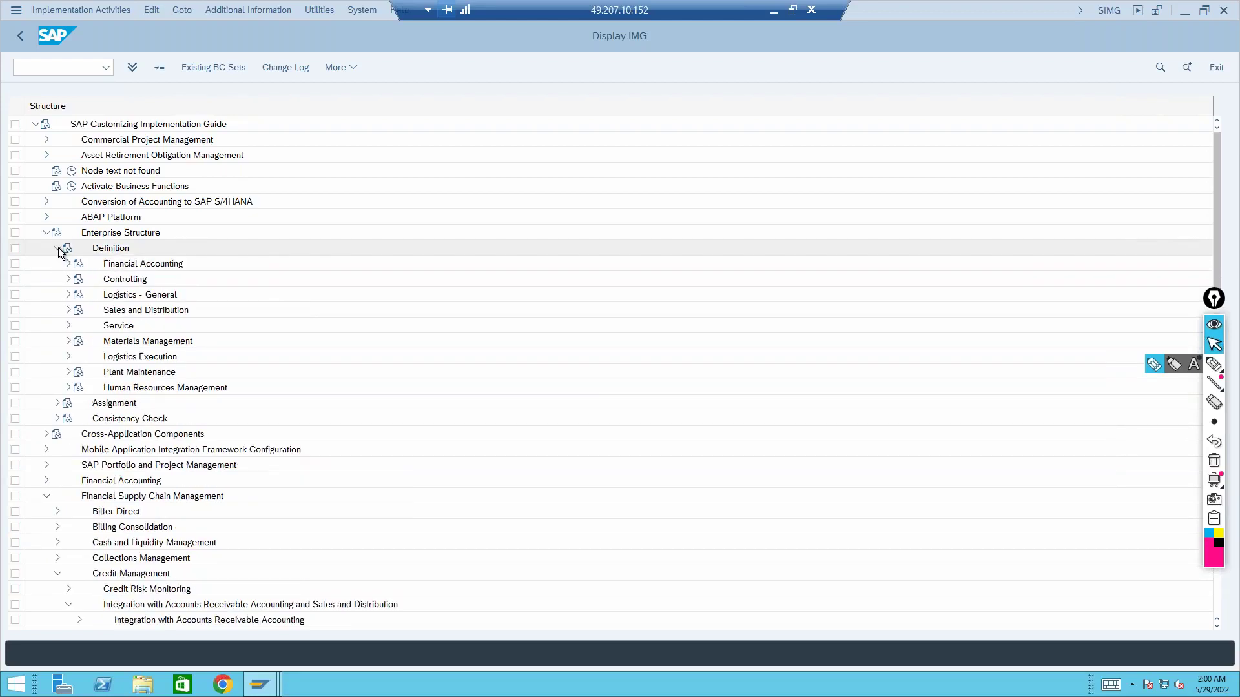
click(69, 310)
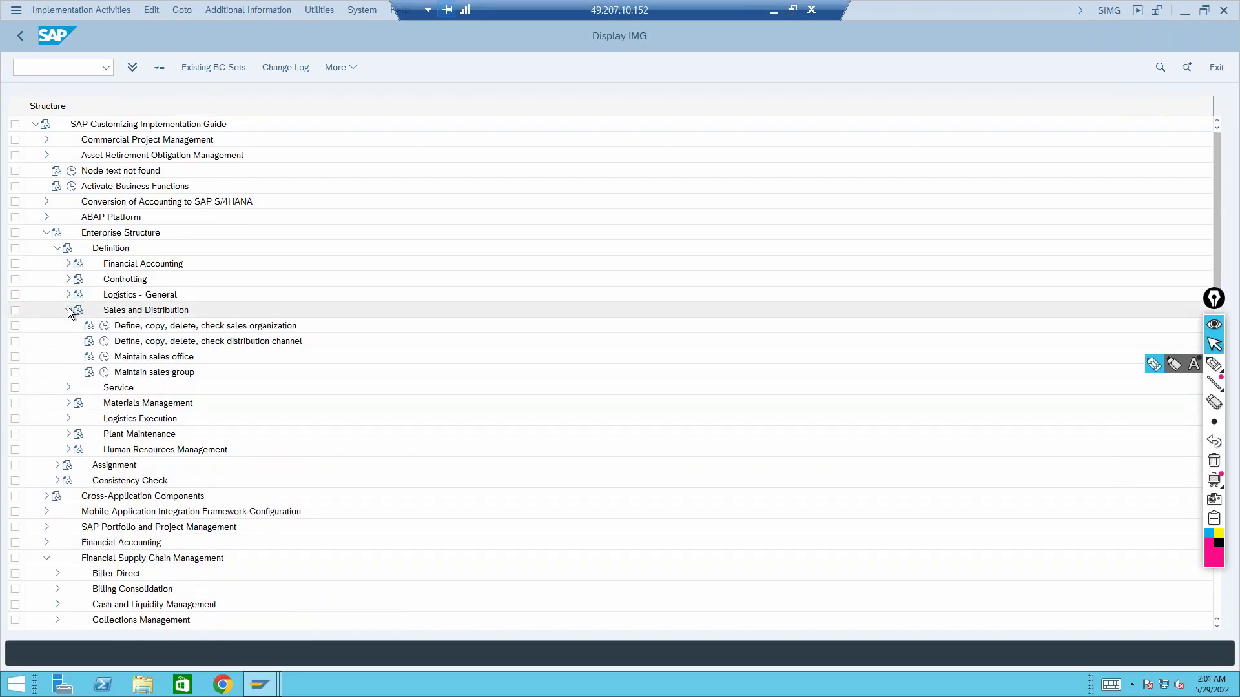
click(69, 310)
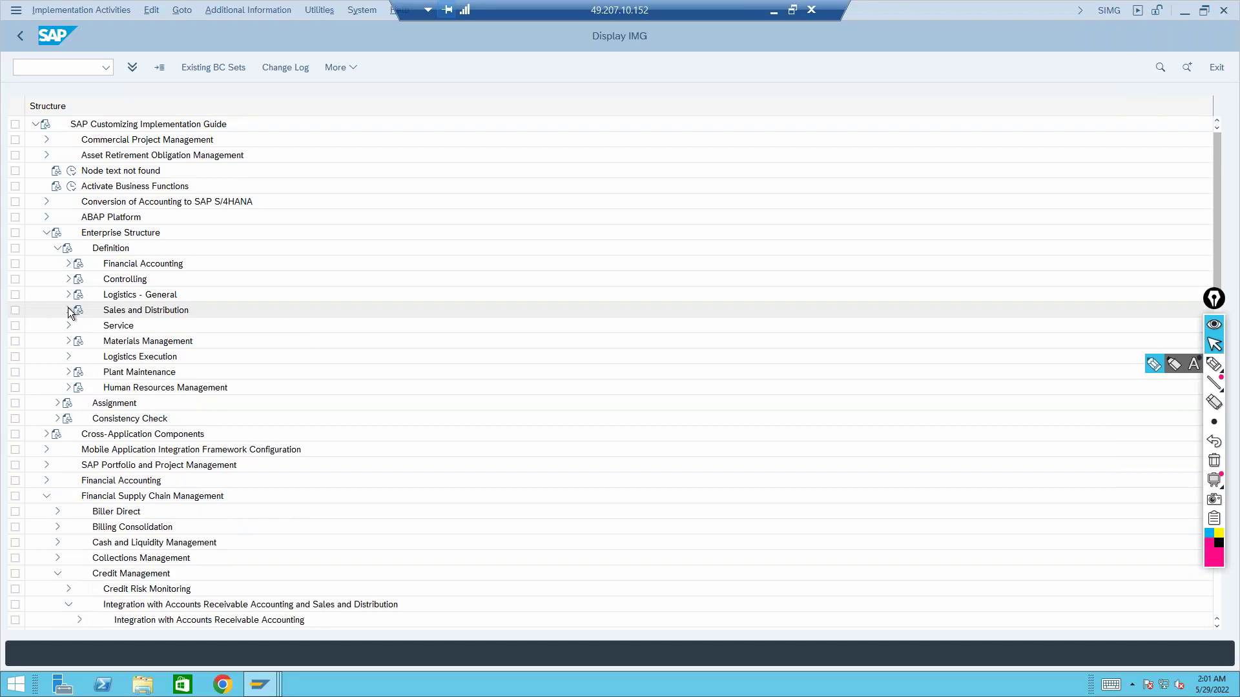
click(46, 233)
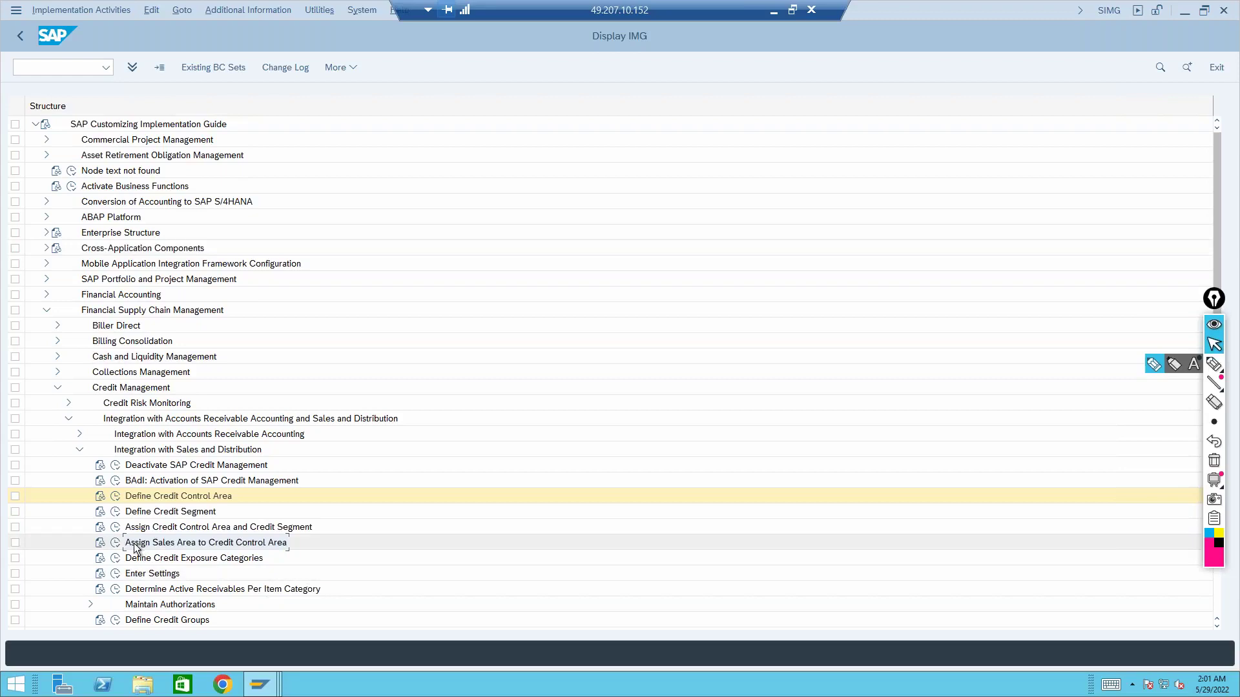
click(115, 542)
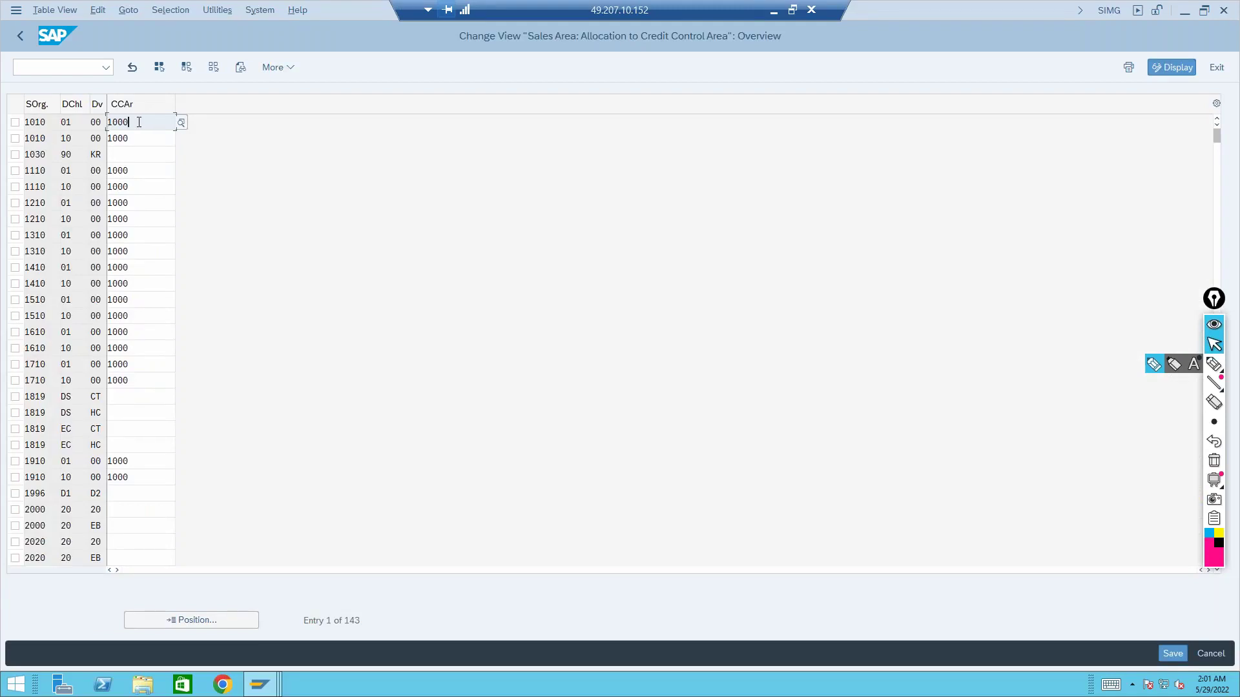
click(19, 37)
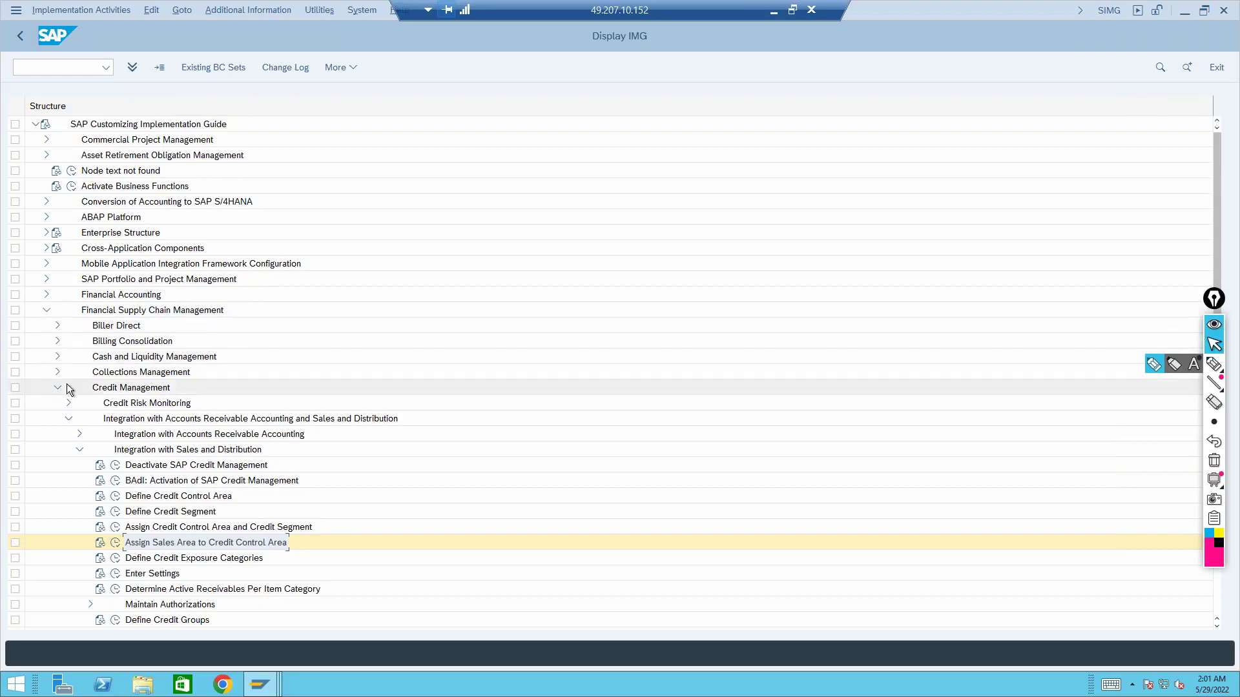
Expand Sales and Distribution and briefly open Receivables Risk Management under Credit Management/Risk Management
scroll(67, 388, down, 10)
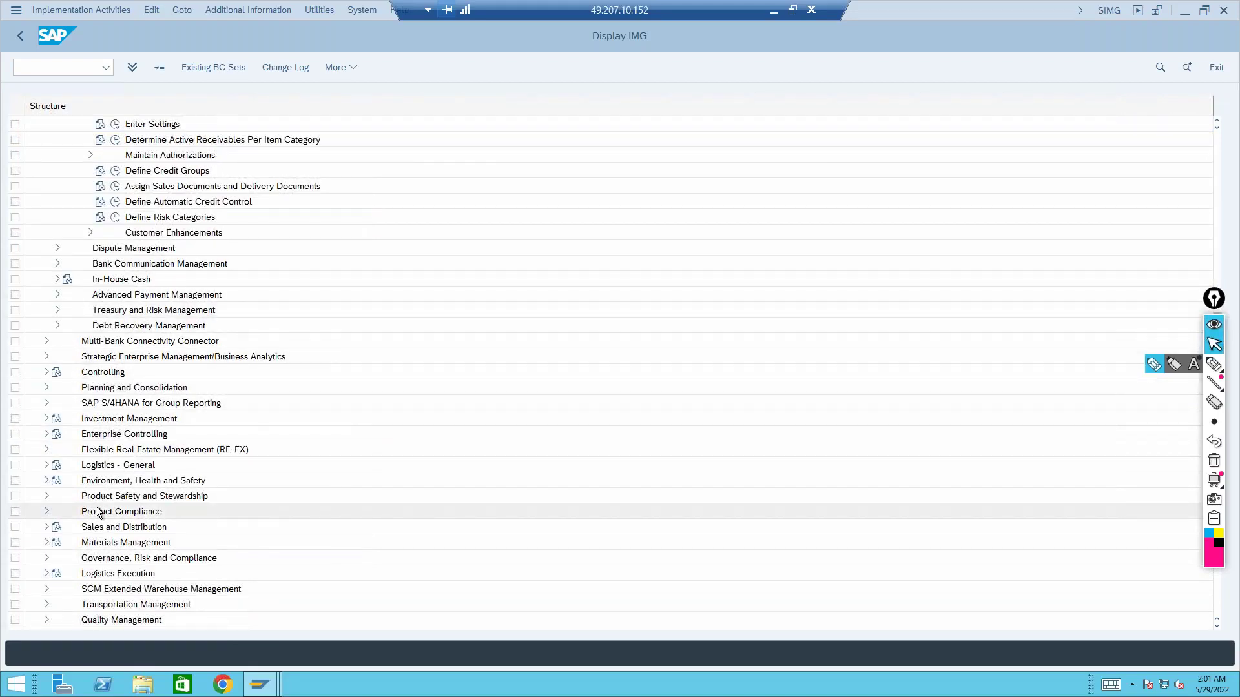
click(46, 527)
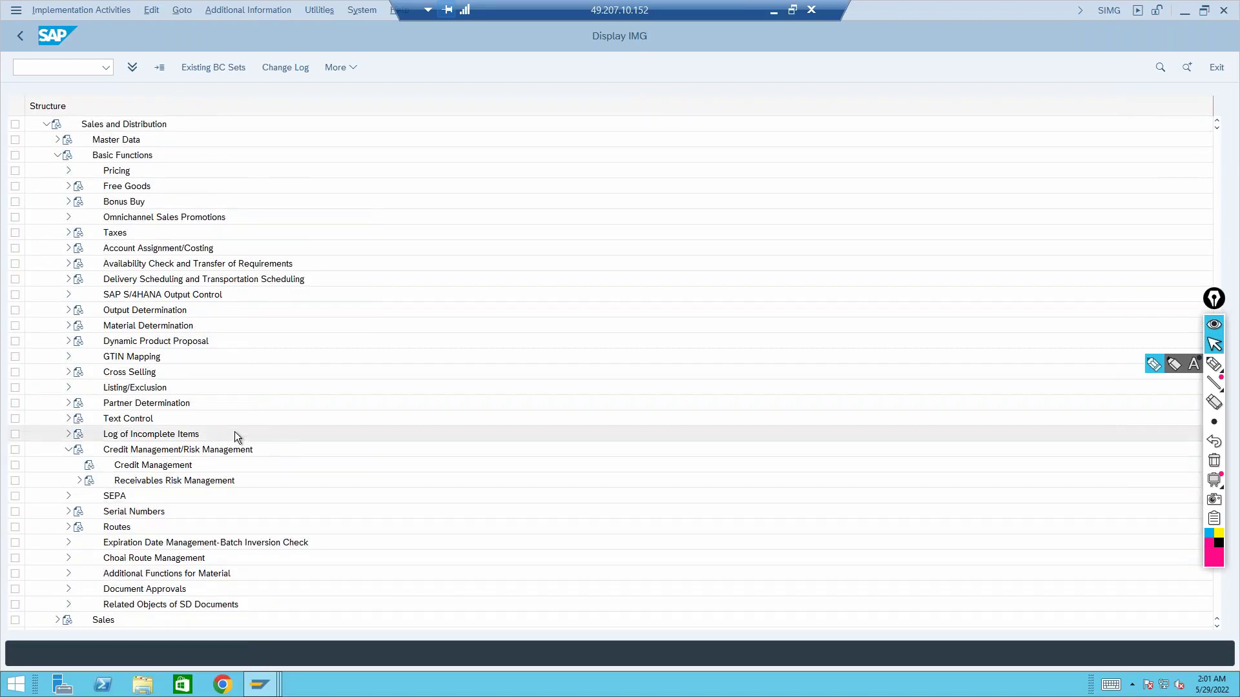
scroll(235, 432, down, 2)
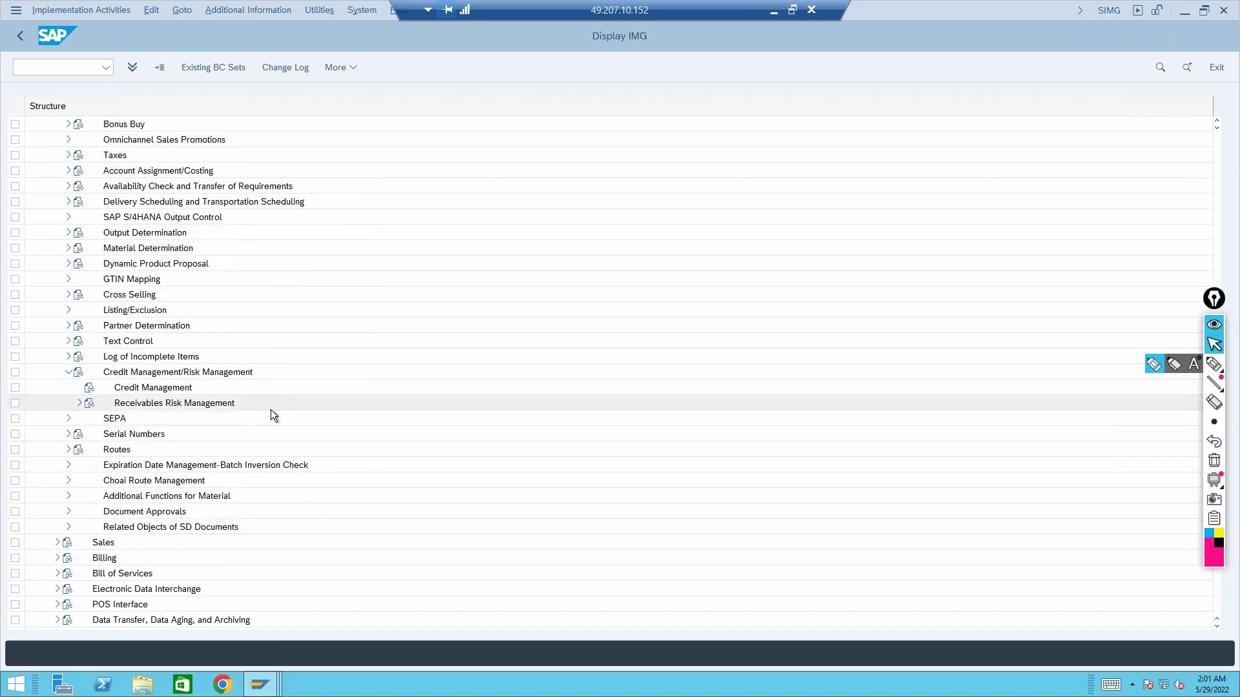
click(147, 403)
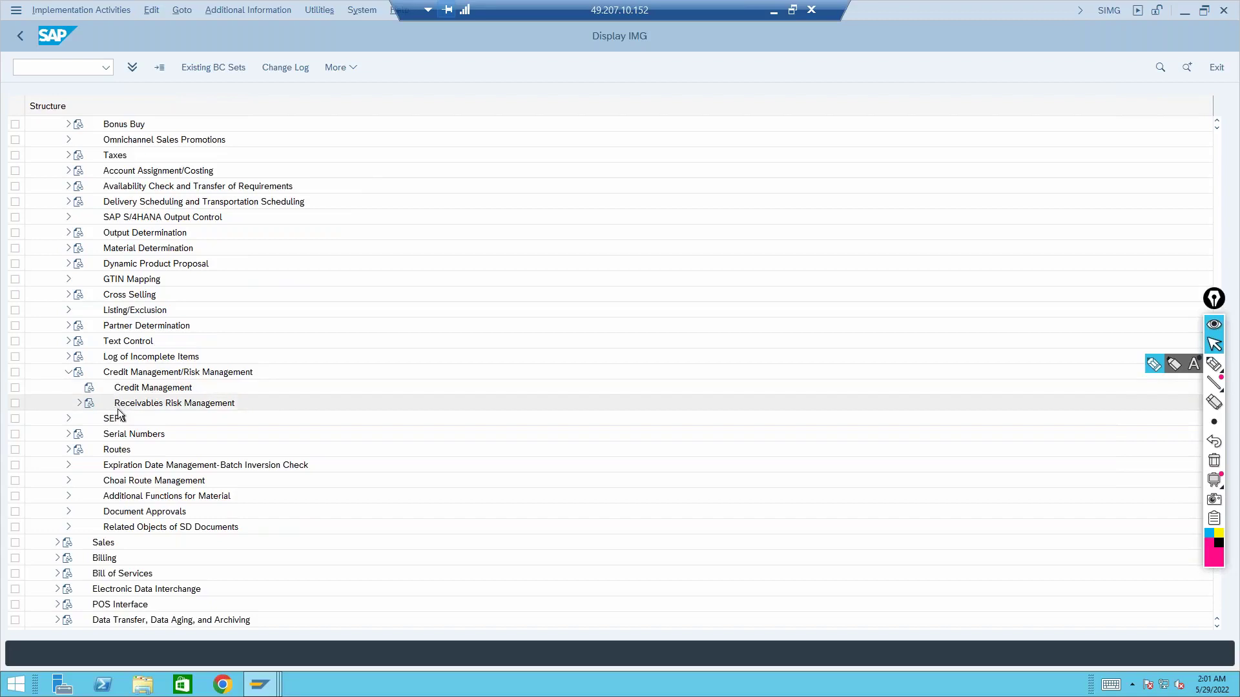
click(79, 403)
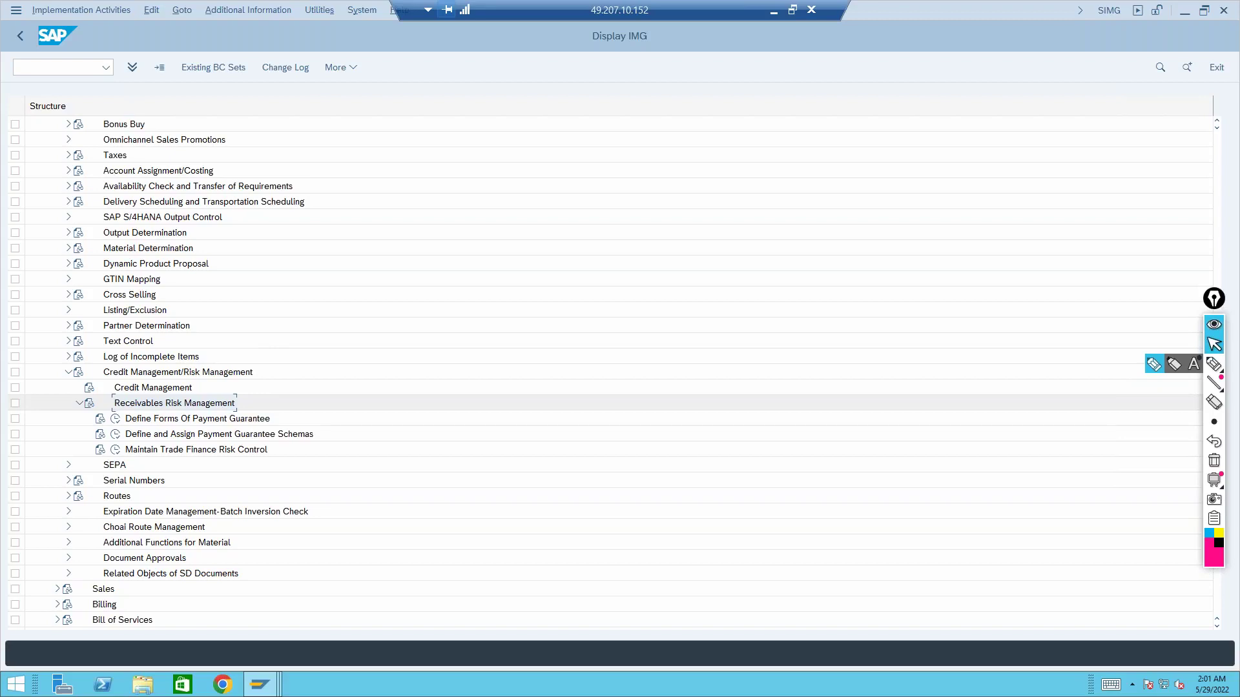
click(79, 403)
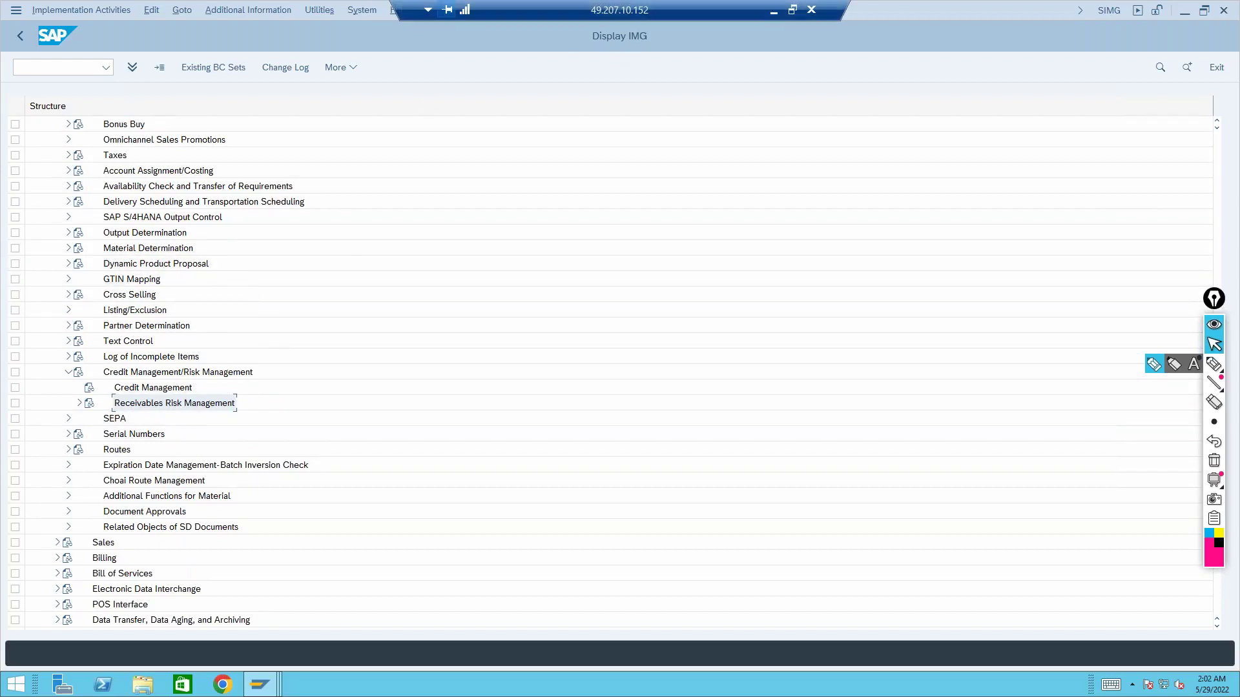
Minimize the remote desktop to show Credit Managment.pdf and bring up SAP Logon's connection list
click(775, 12)
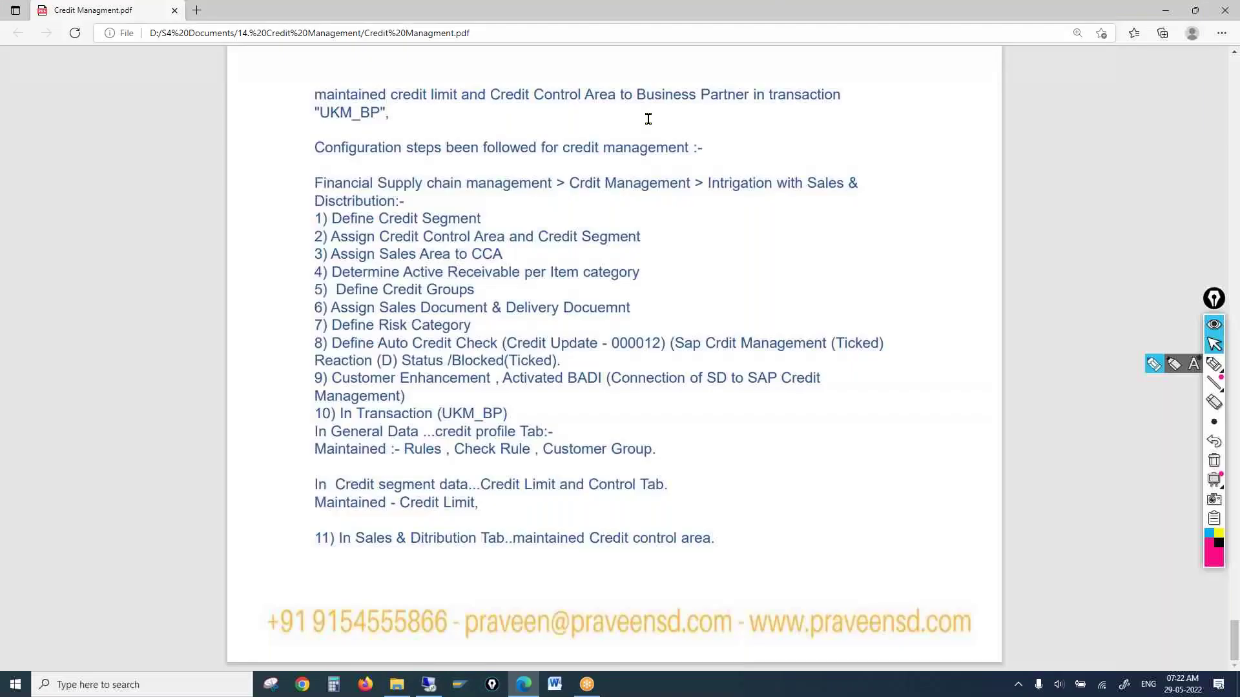
click(461, 685)
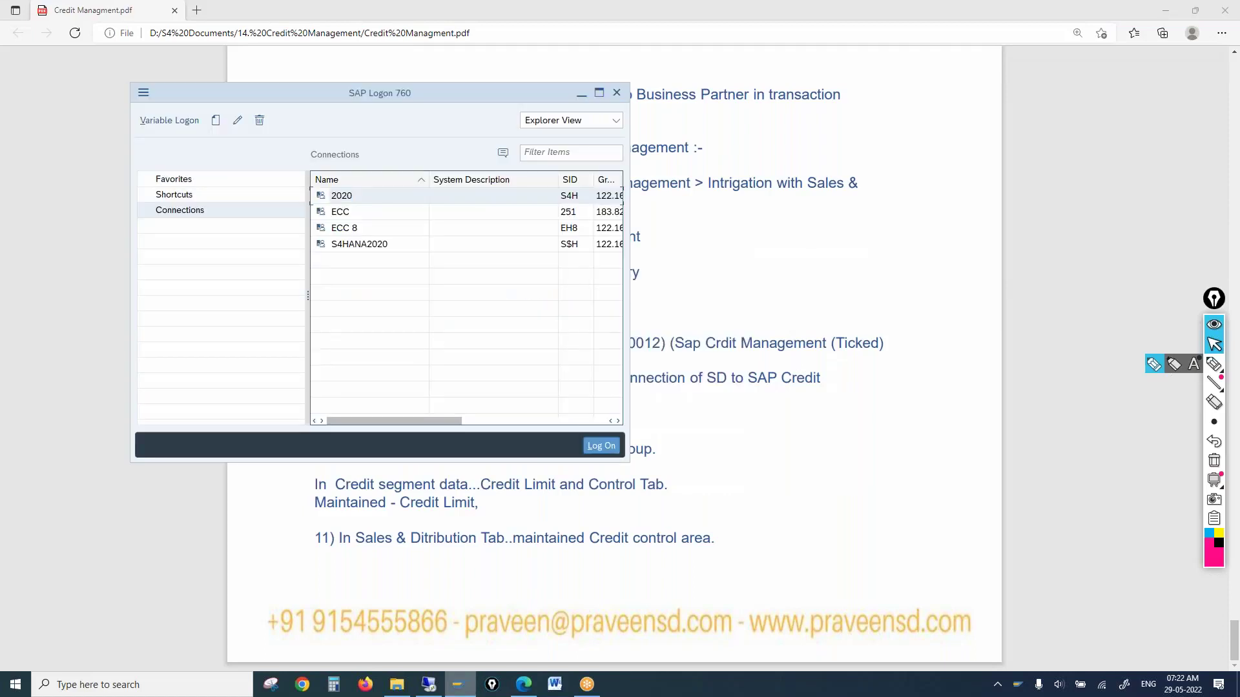
Log on to the ECC connection with the saved user and password, then run transaction spro
click(351, 215)
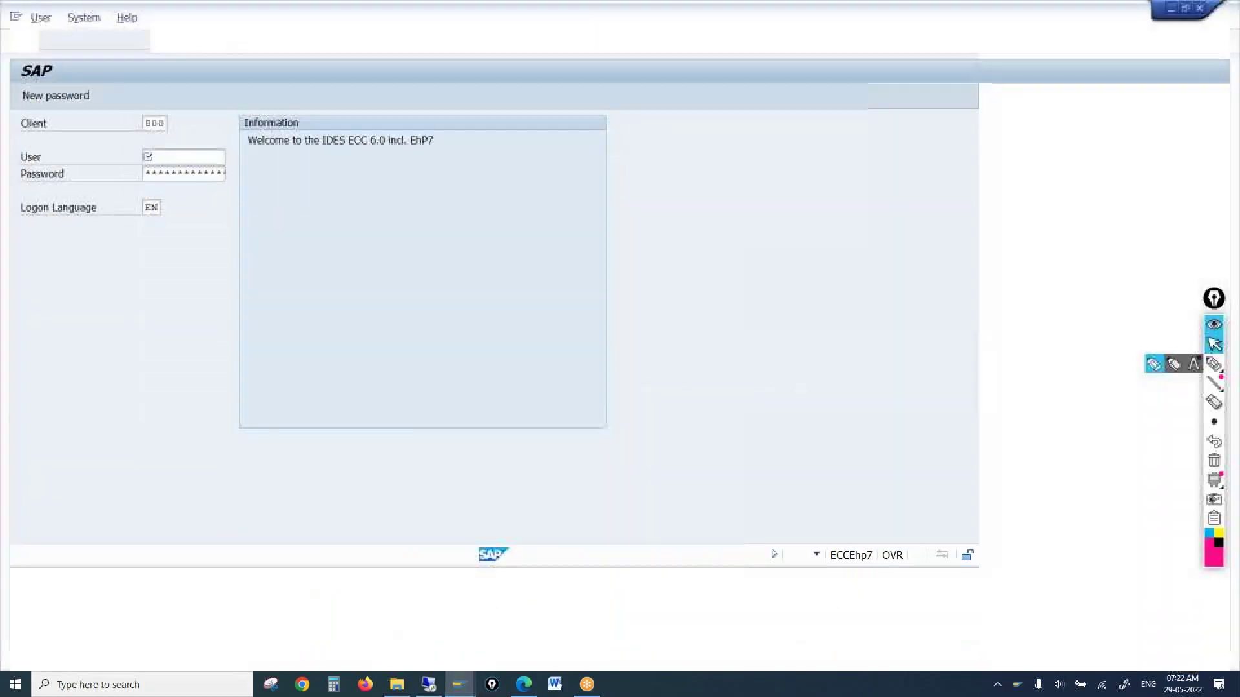
key(BackSpace)
key(Down)
key(Return)
key(Tab)
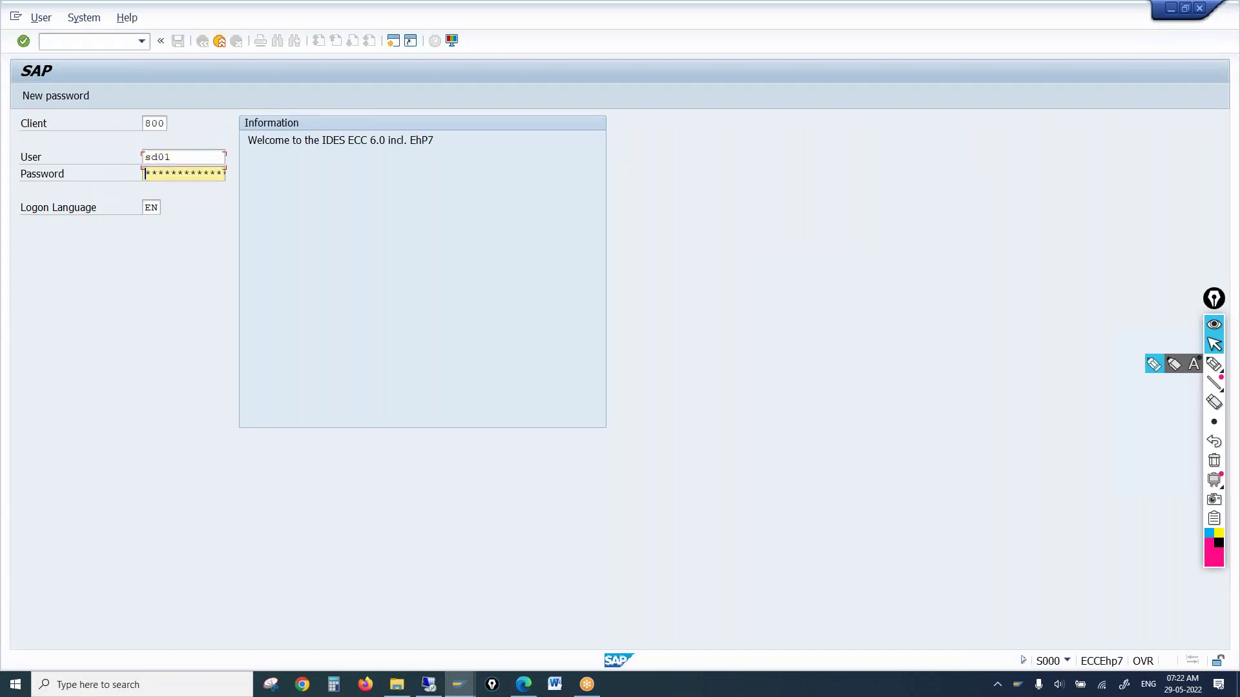
text(***)
key(Return)
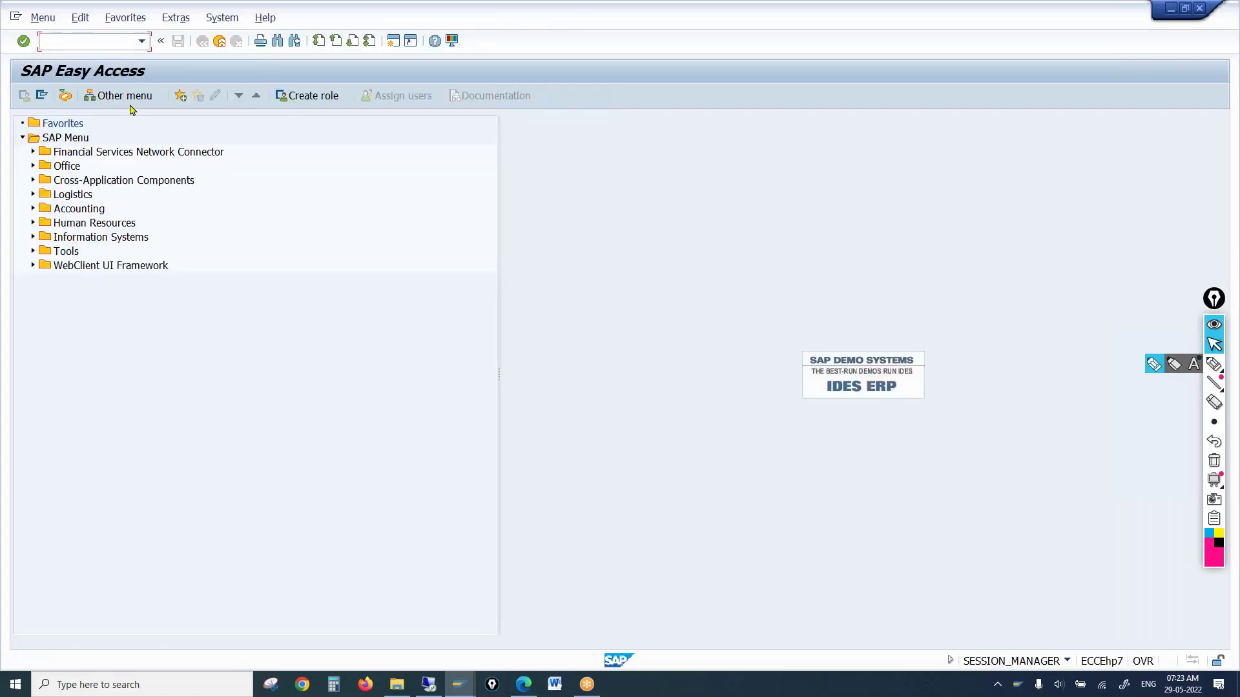
text(spro)
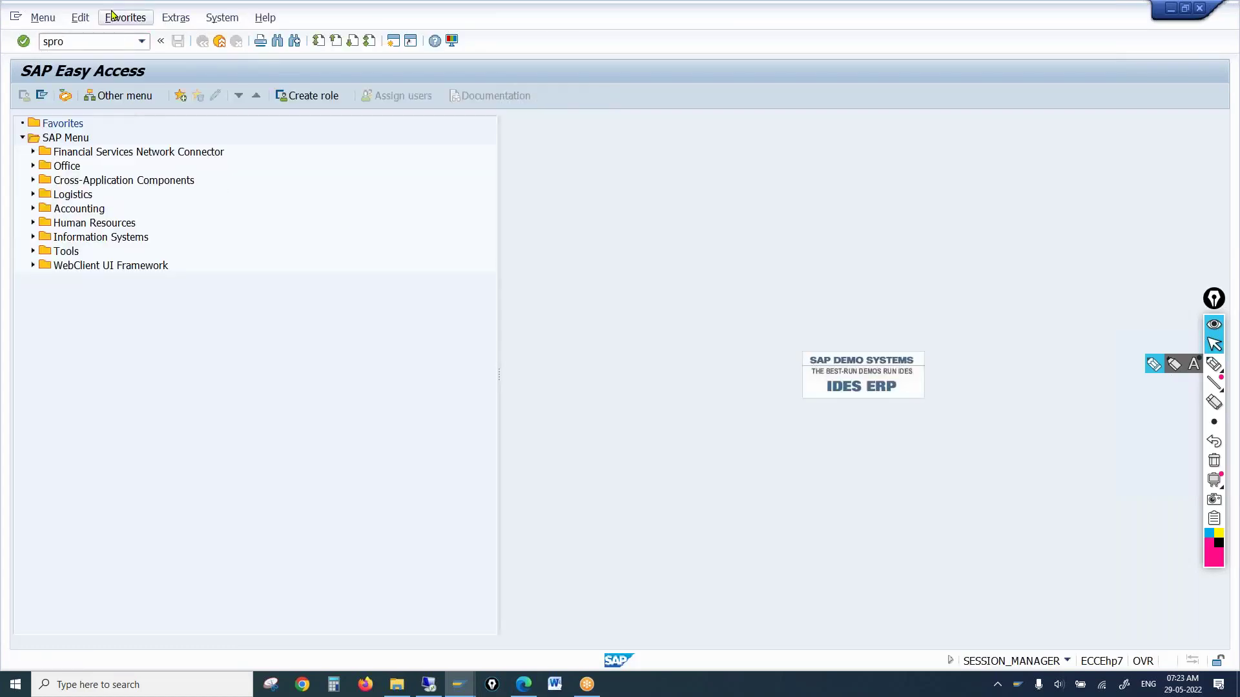
key(Return)
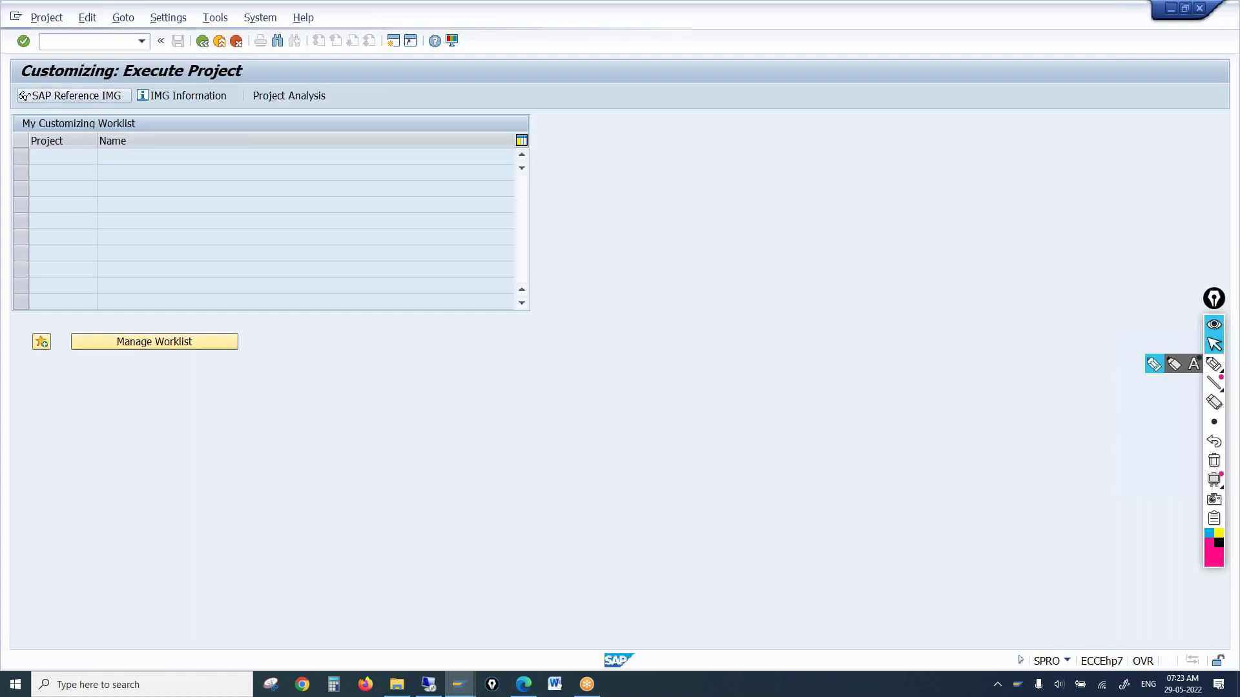
In ECC's Reference IMG, expand Enterprise Structure > Assignment > Sales and Distribution and select Assign sales area to credit control area
click(23, 96)
click(33, 267)
click(43, 309)
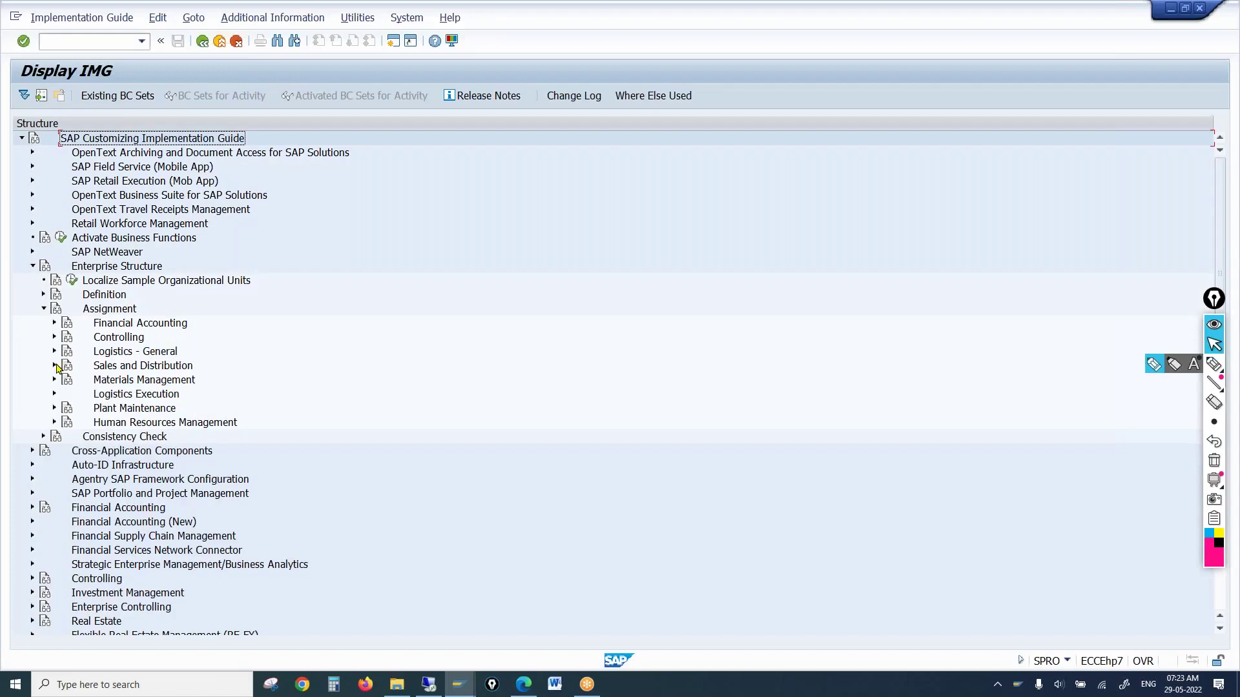
click(55, 365)
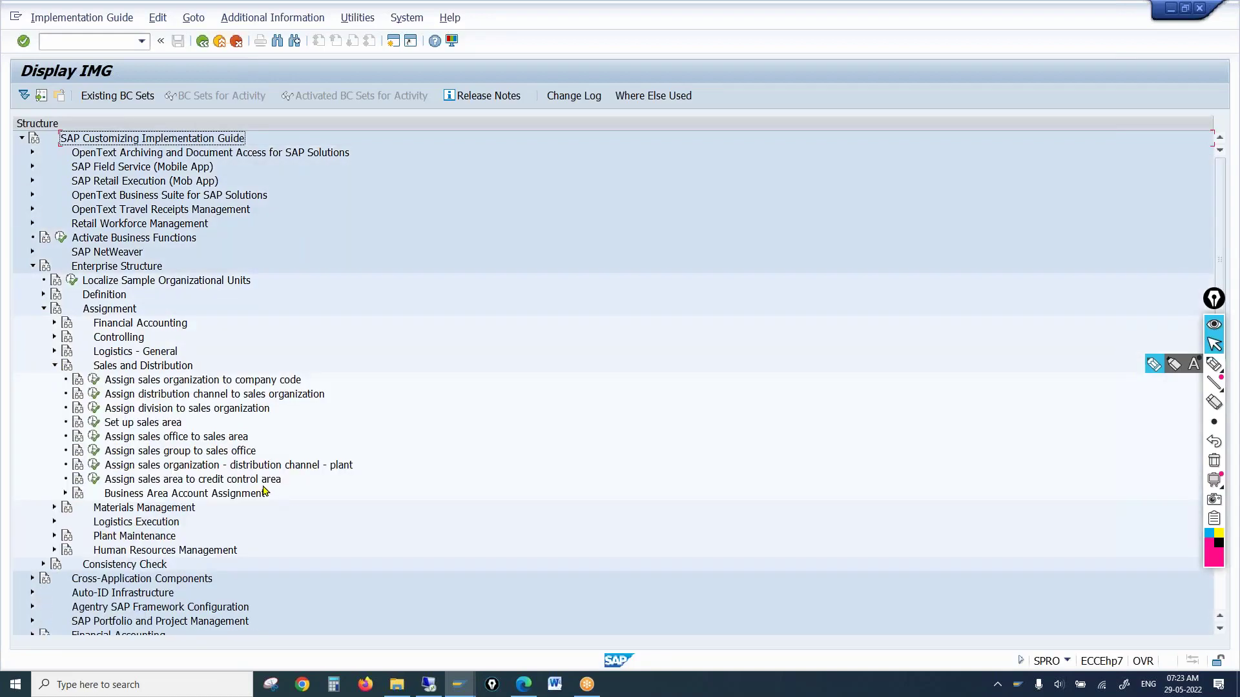
click(265, 483)
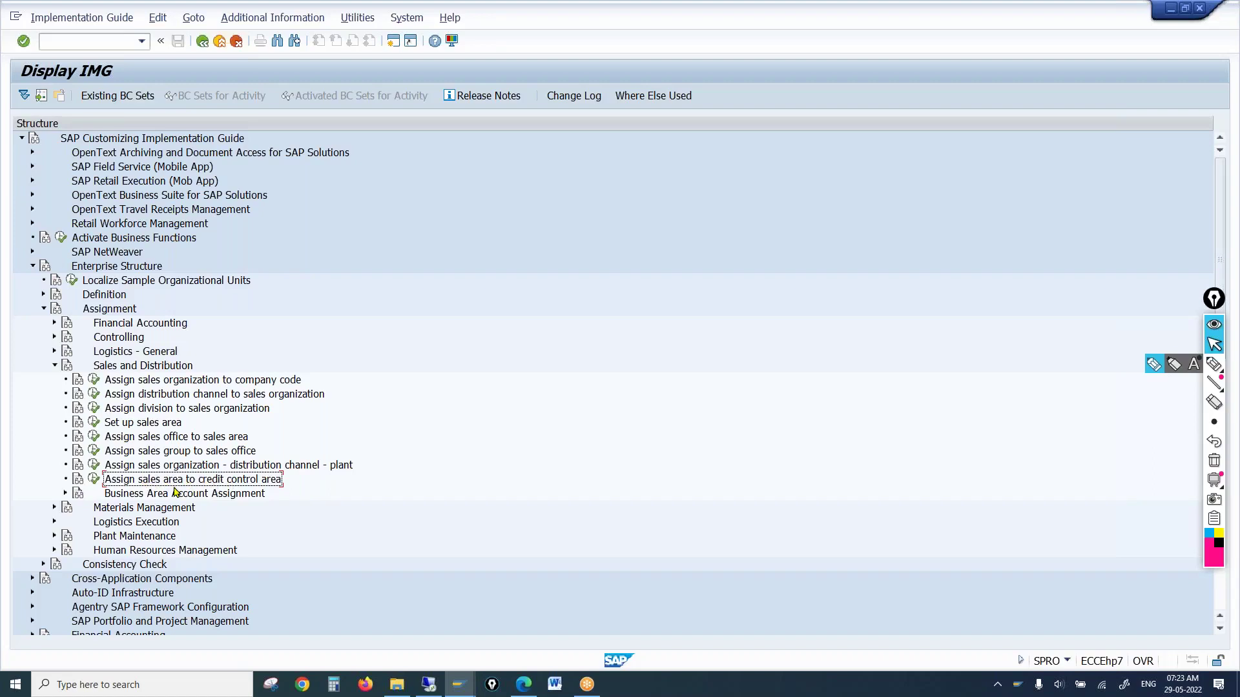
click(430, 689)
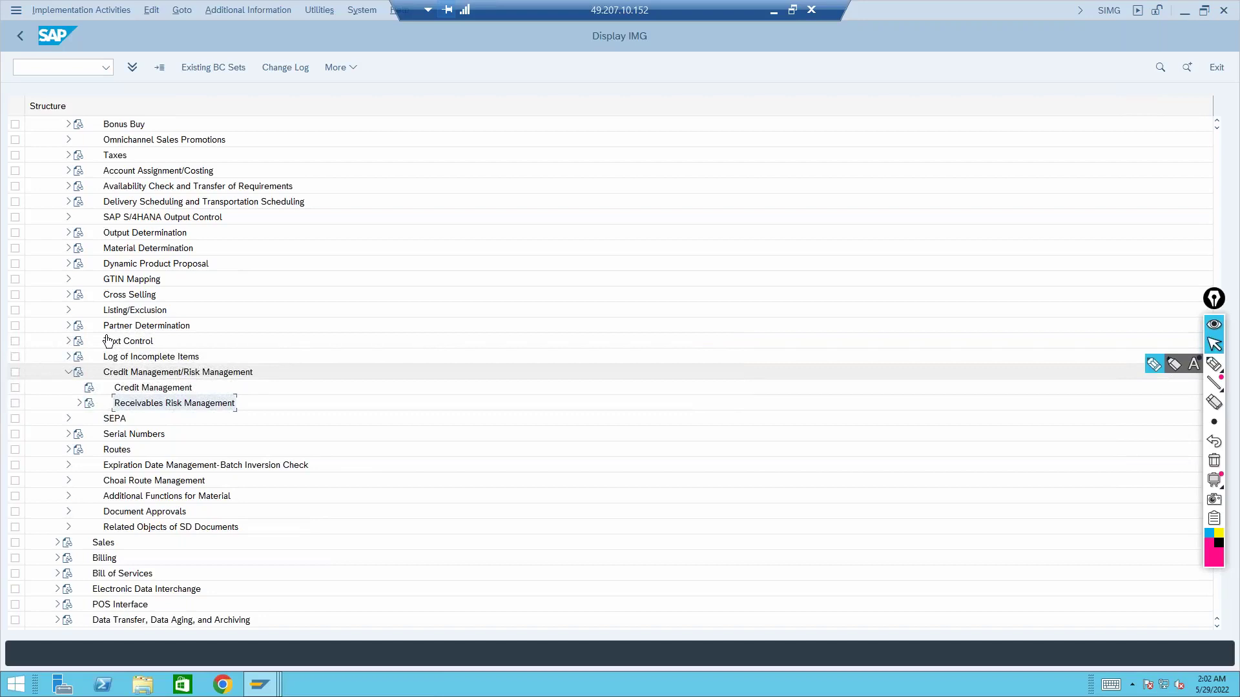
Select Assign Sales Area to Credit Control Area under S/4HANA Credit Management, then switch to ECC
scroll(284, 254, down, 9)
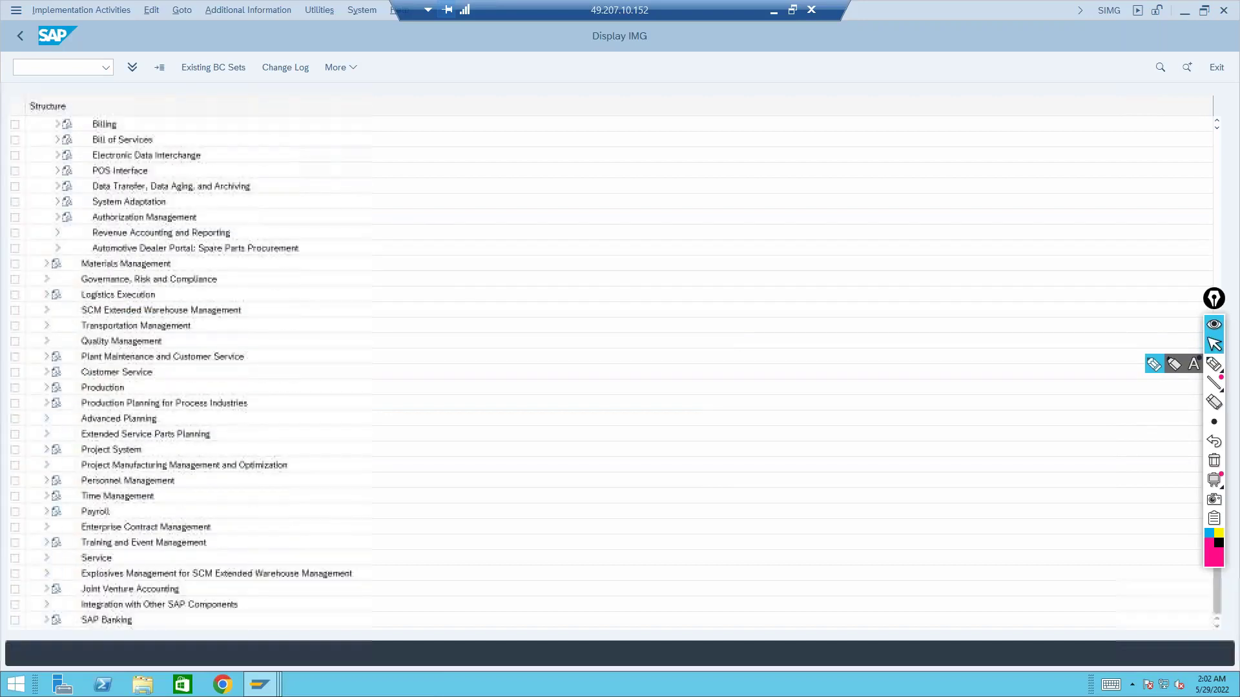
scroll(284, 248, up, 13)
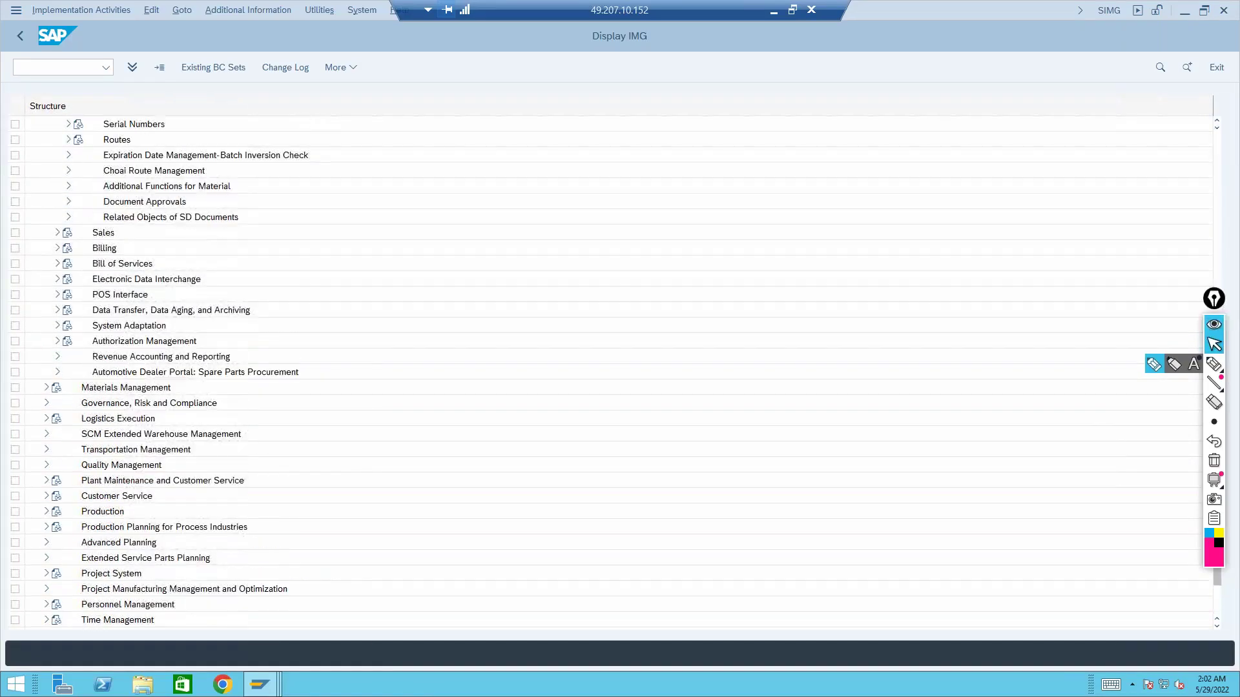
scroll(284, 248, up, 10)
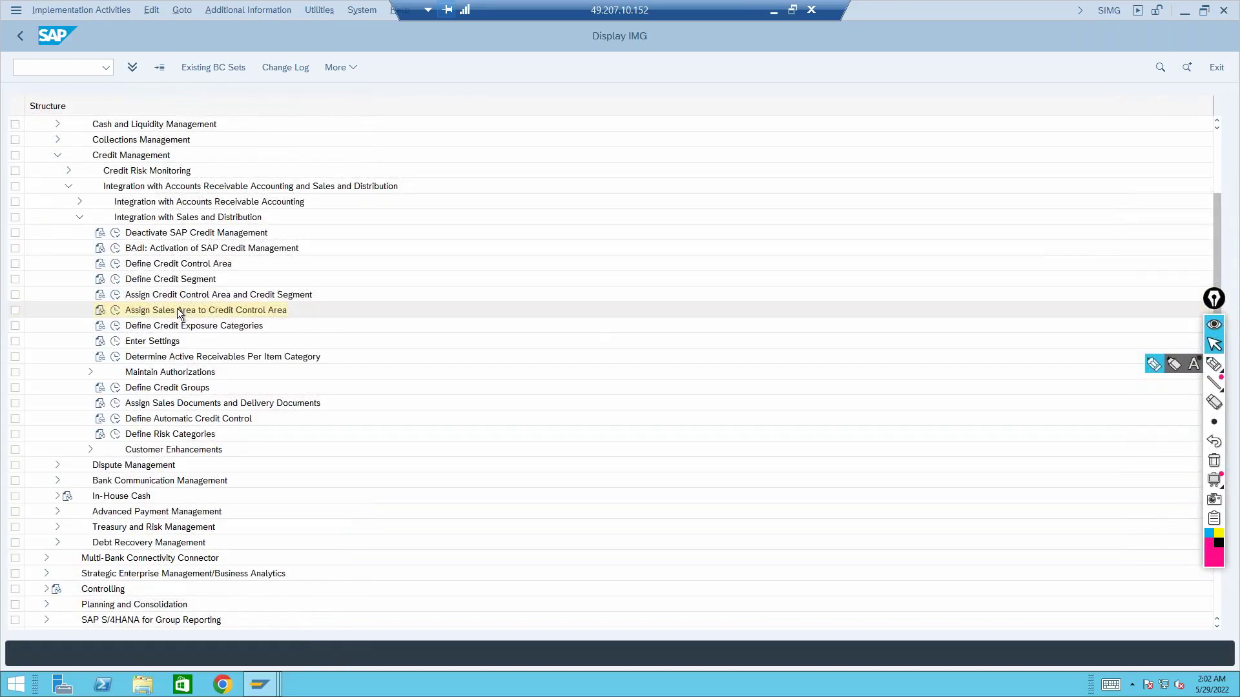
click(178, 310)
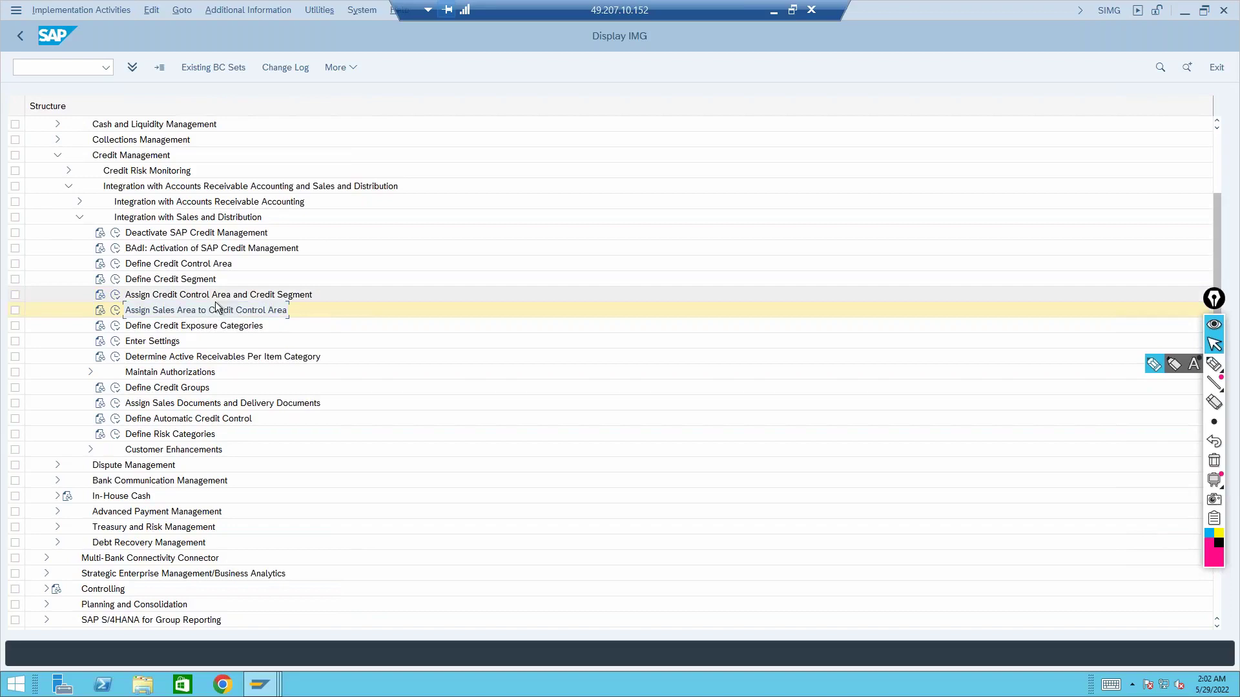
click(774, 11)
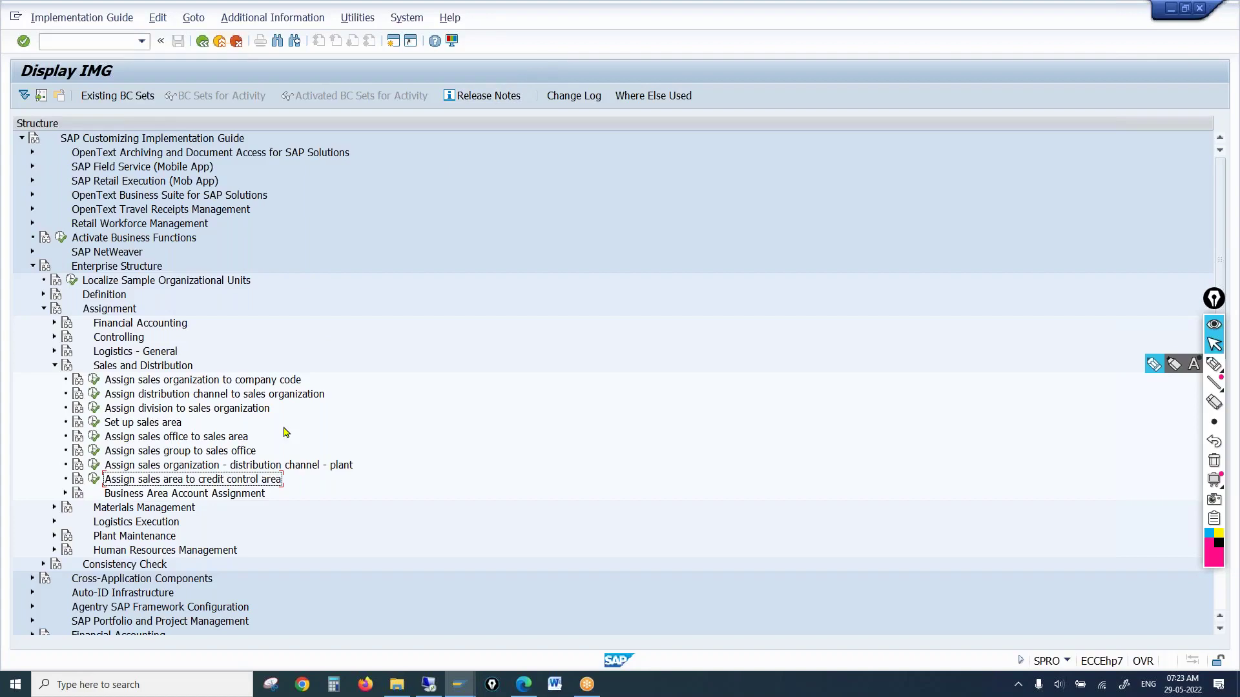
Compare ECC and S/4HANA sales area assignments, such as 1010 to credit control area 1000
click(93, 479)
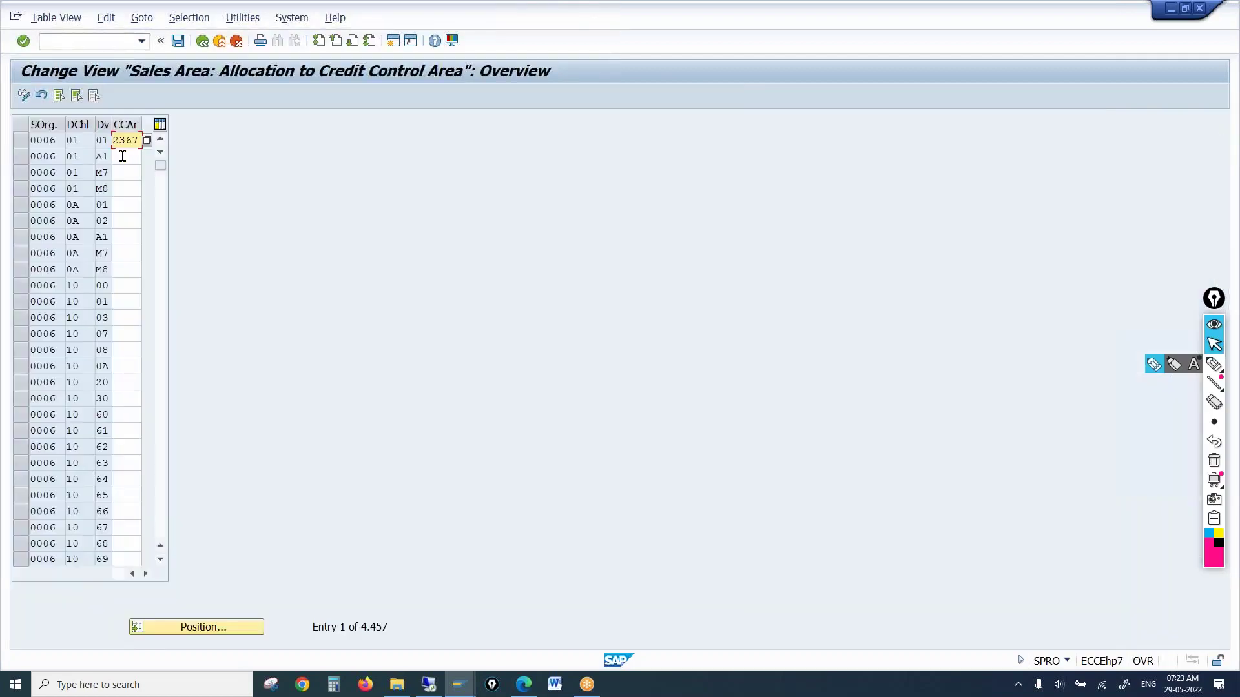
click(434, 683)
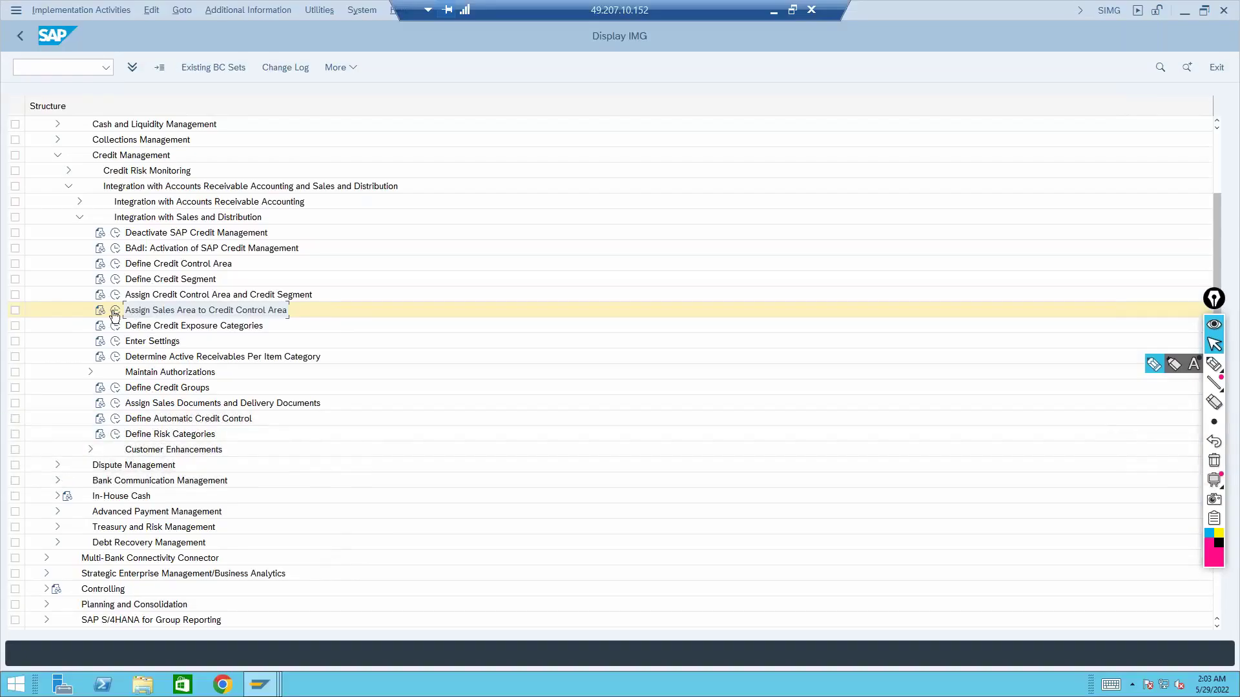
click(113, 311)
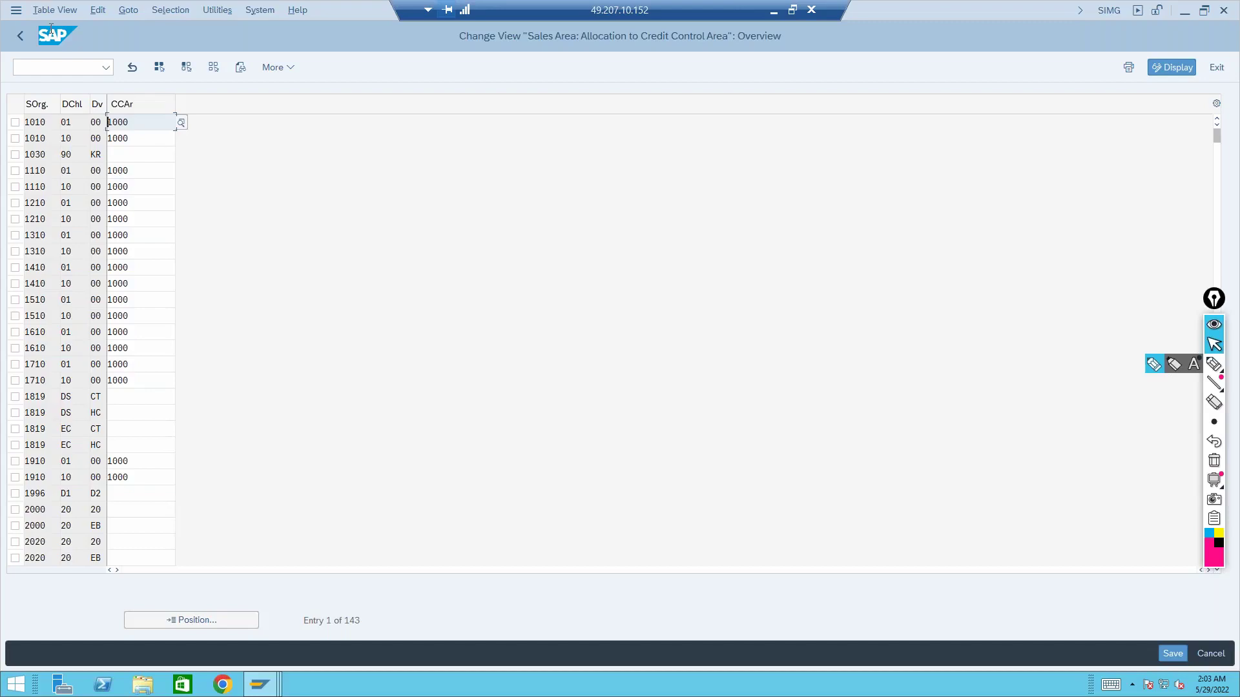
click(21, 39)
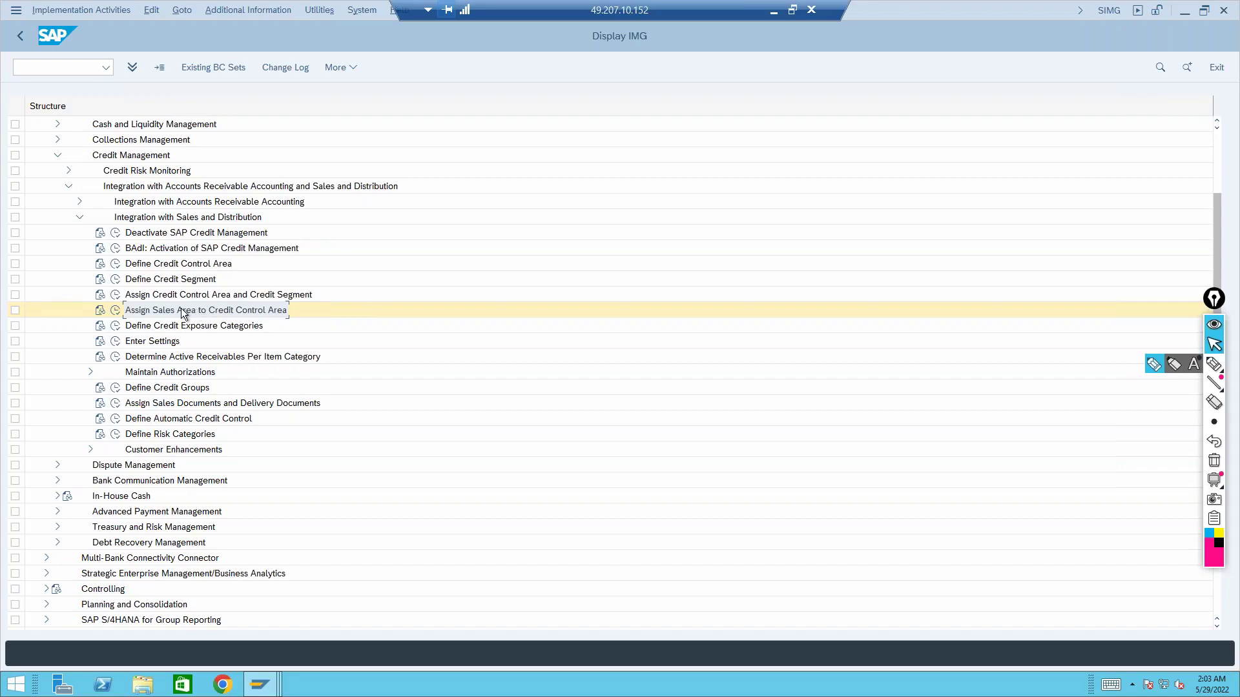
click(115, 326)
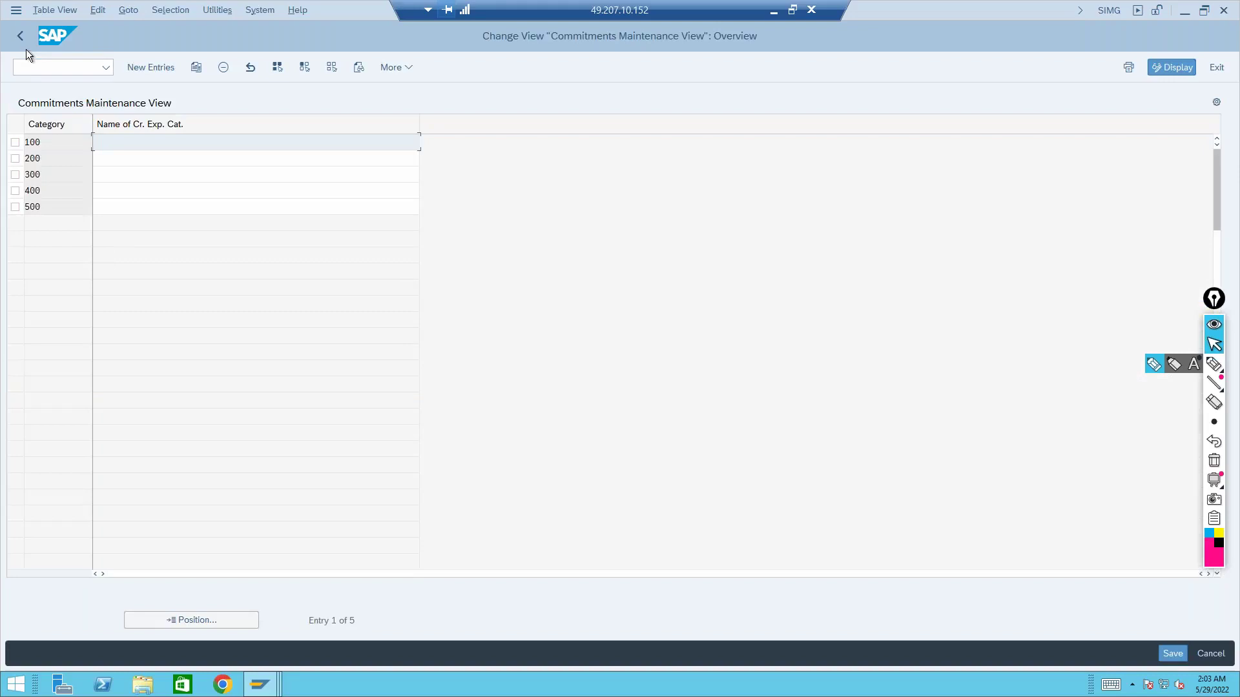
click(20, 37)
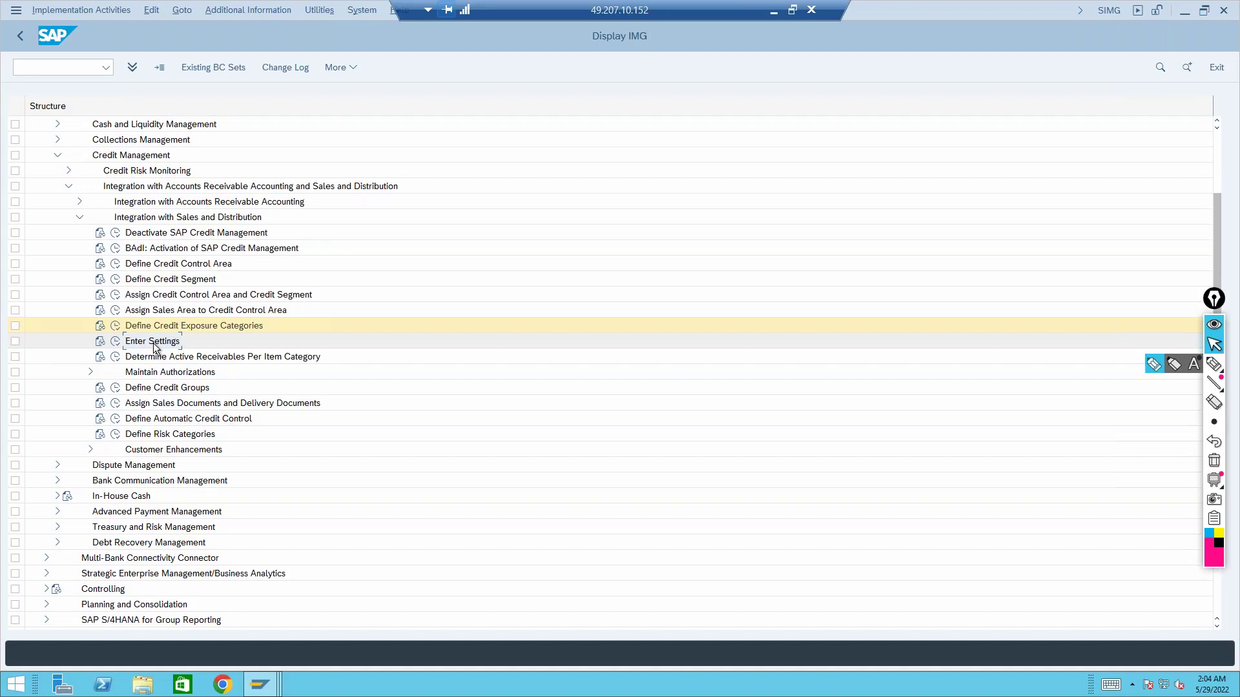
Try S/4HANA's Enter Settings activity, cancel its choice dialog, then minimize the remote session
click(115, 341)
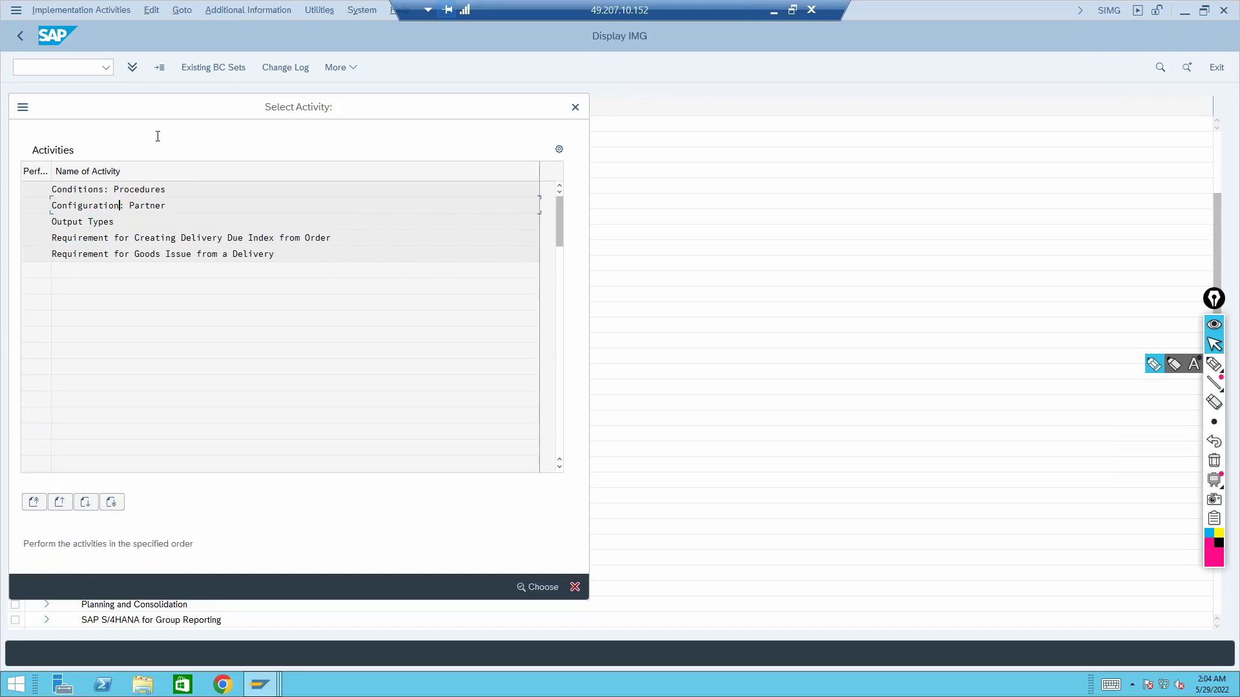
click(575, 108)
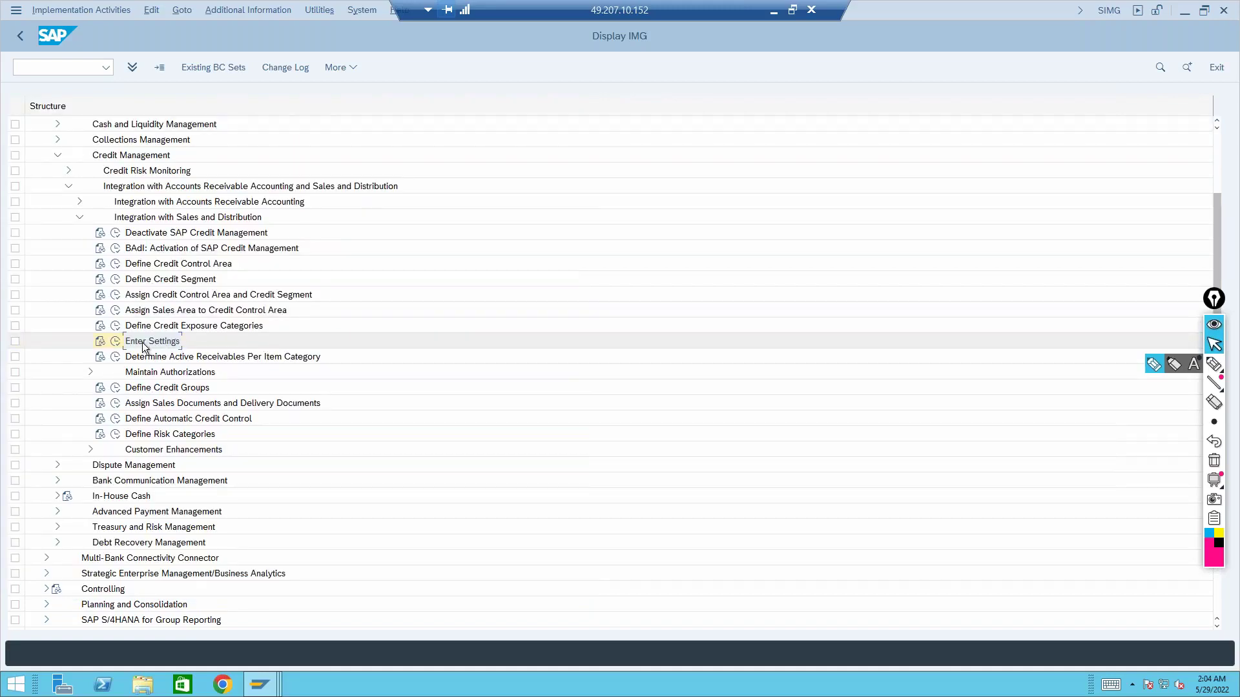
click(180, 341)
click(774, 10)
Leave ECC's allocation table and expand Sales and Distribution > Basic Functions > Credit Management/Risk Management
click(202, 41)
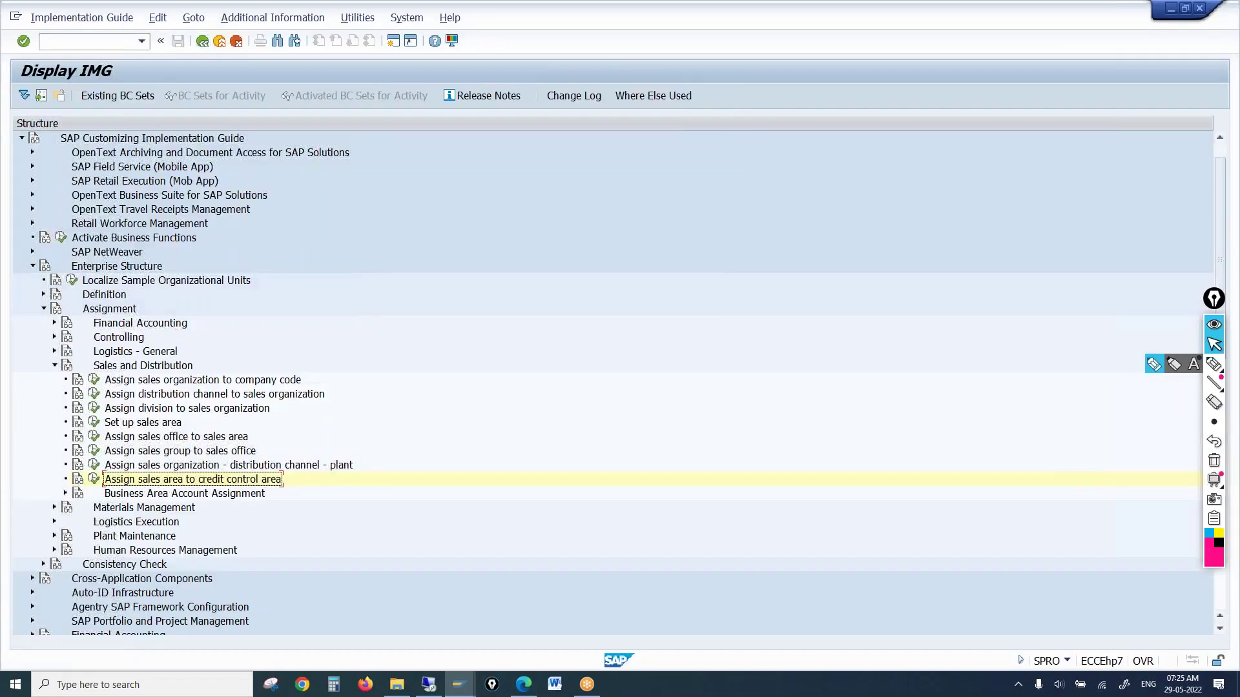
click(33, 267)
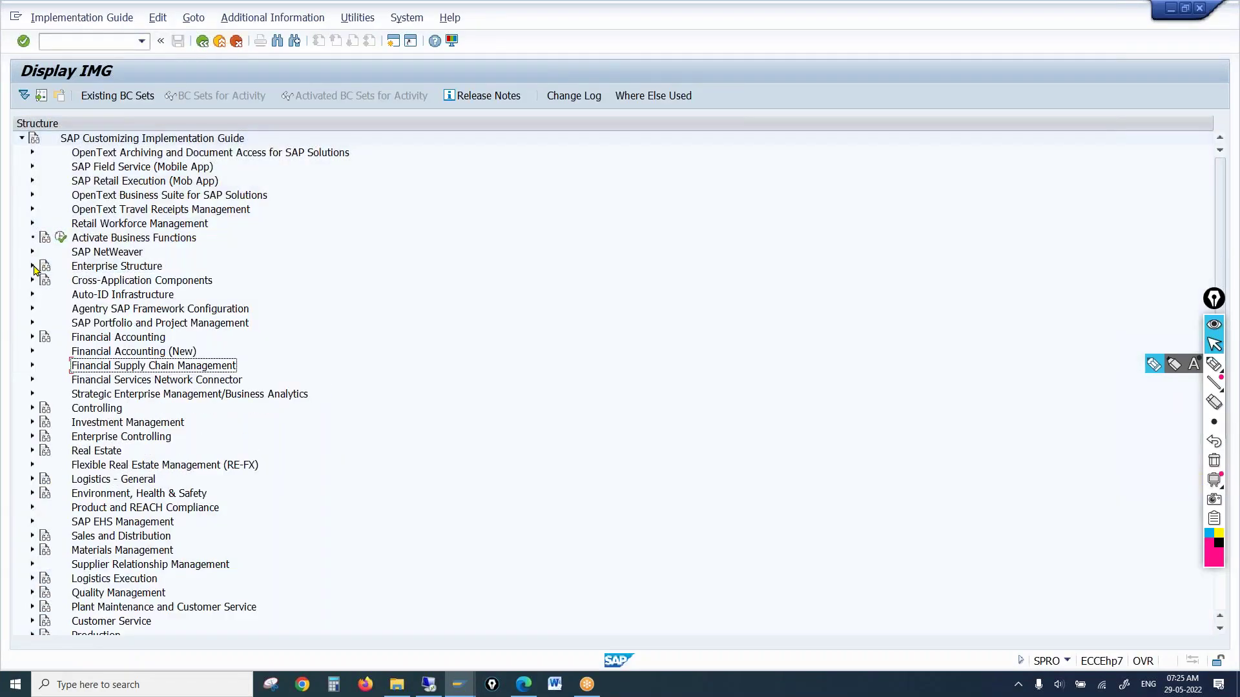
click(33, 536)
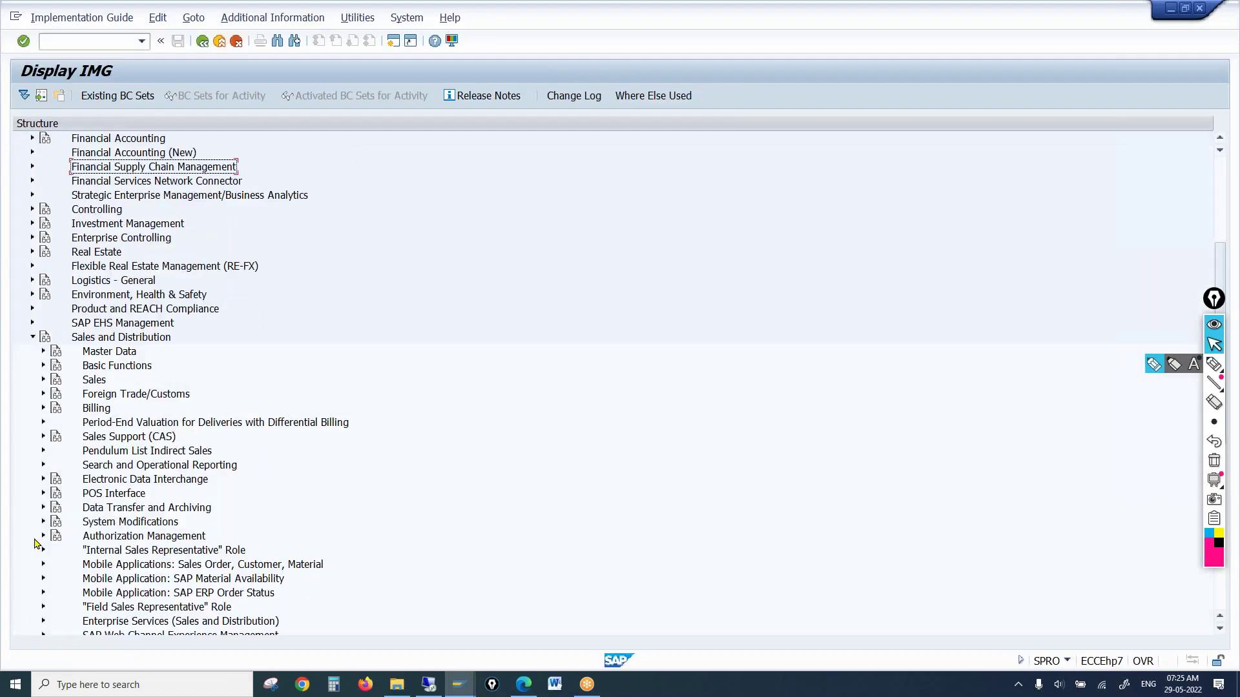
scroll(94, 444, down, 2)
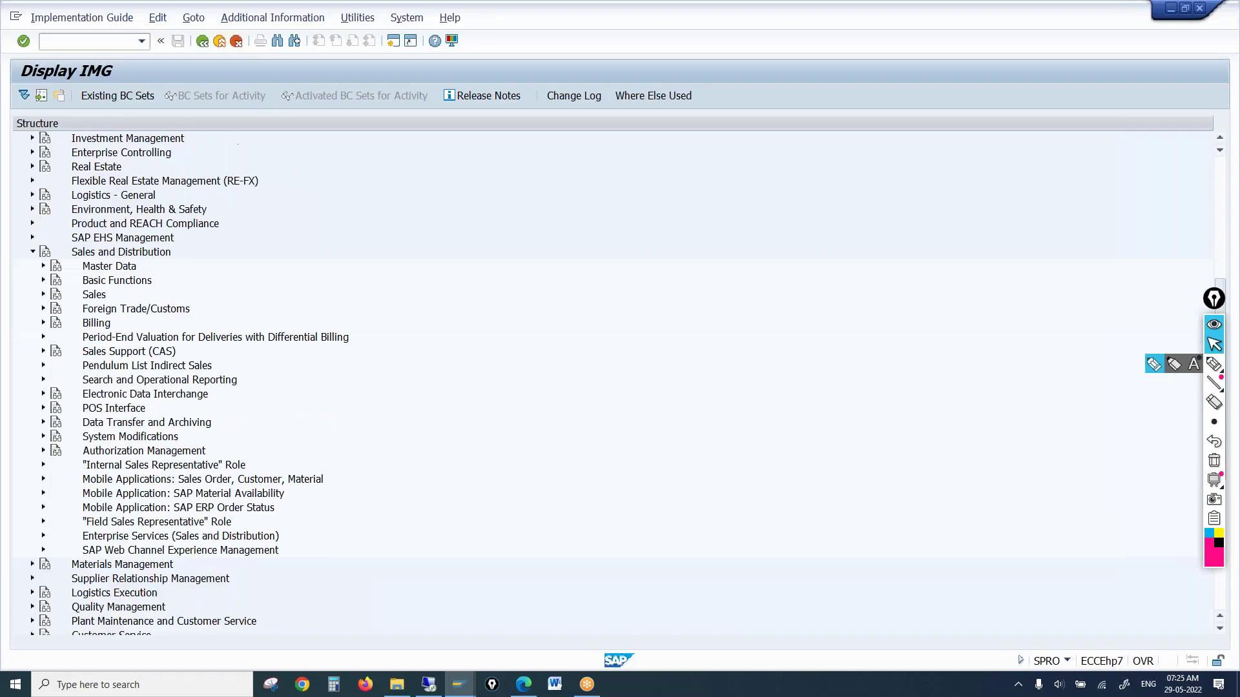
click(43, 282)
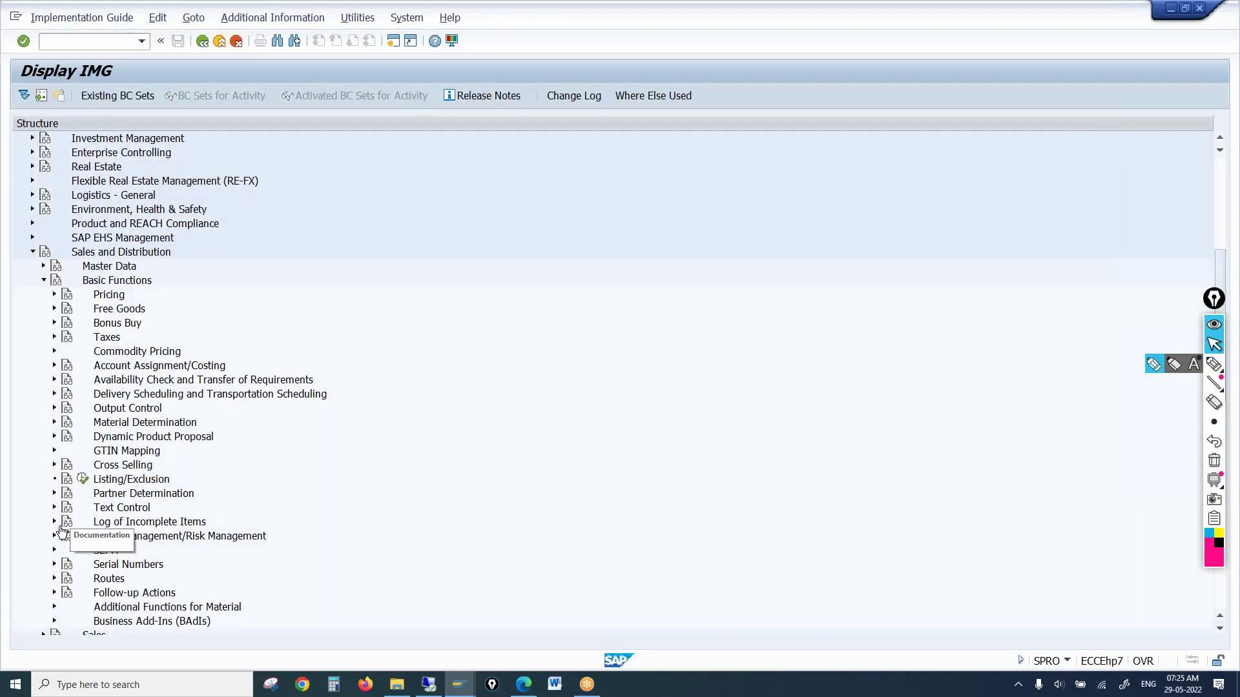
click(55, 537)
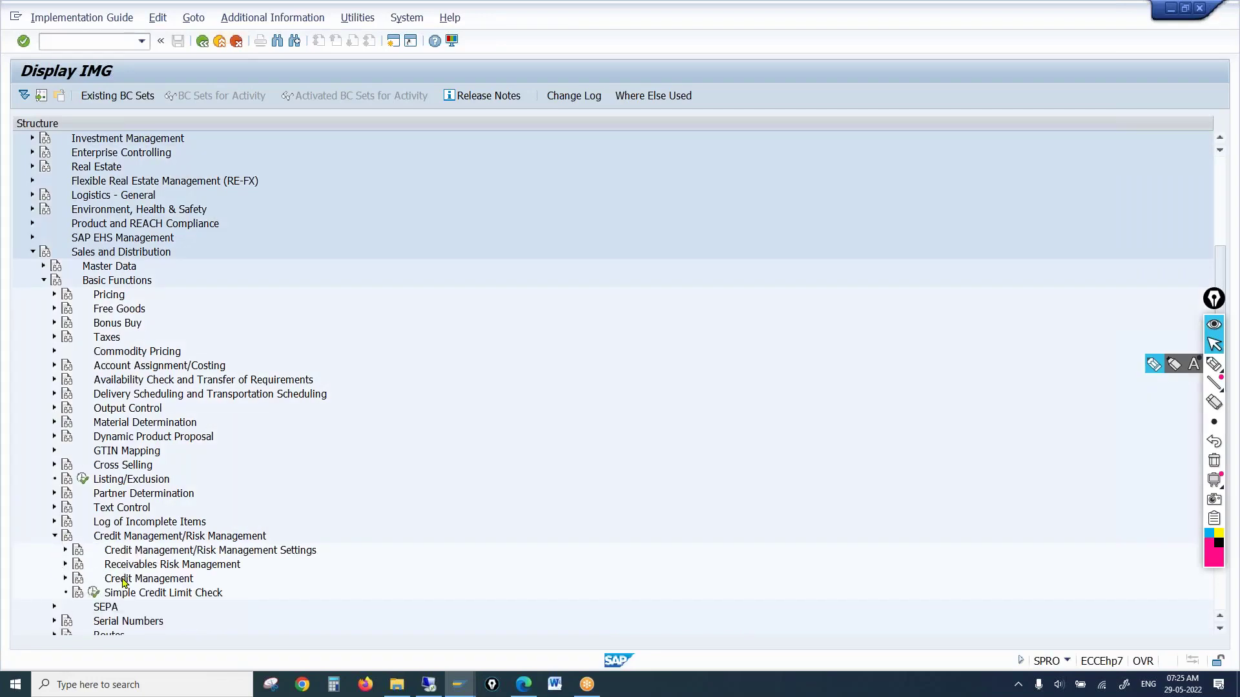
click(66, 565)
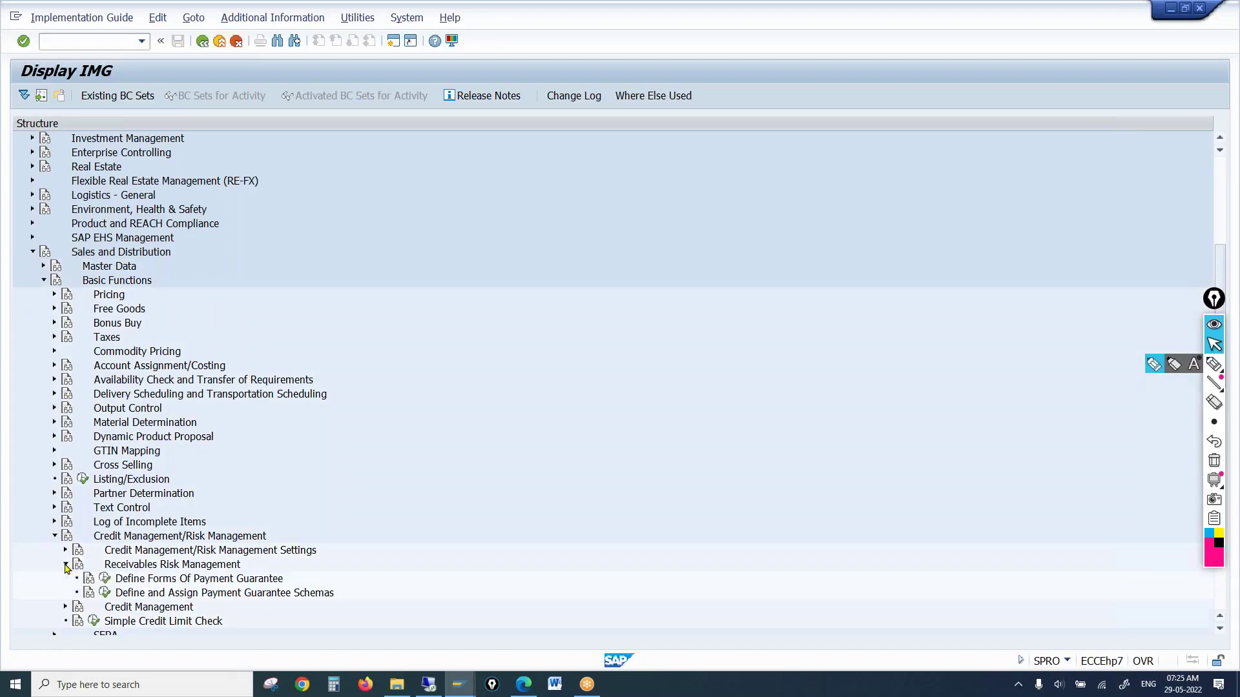
scroll(66, 567, down, 5)
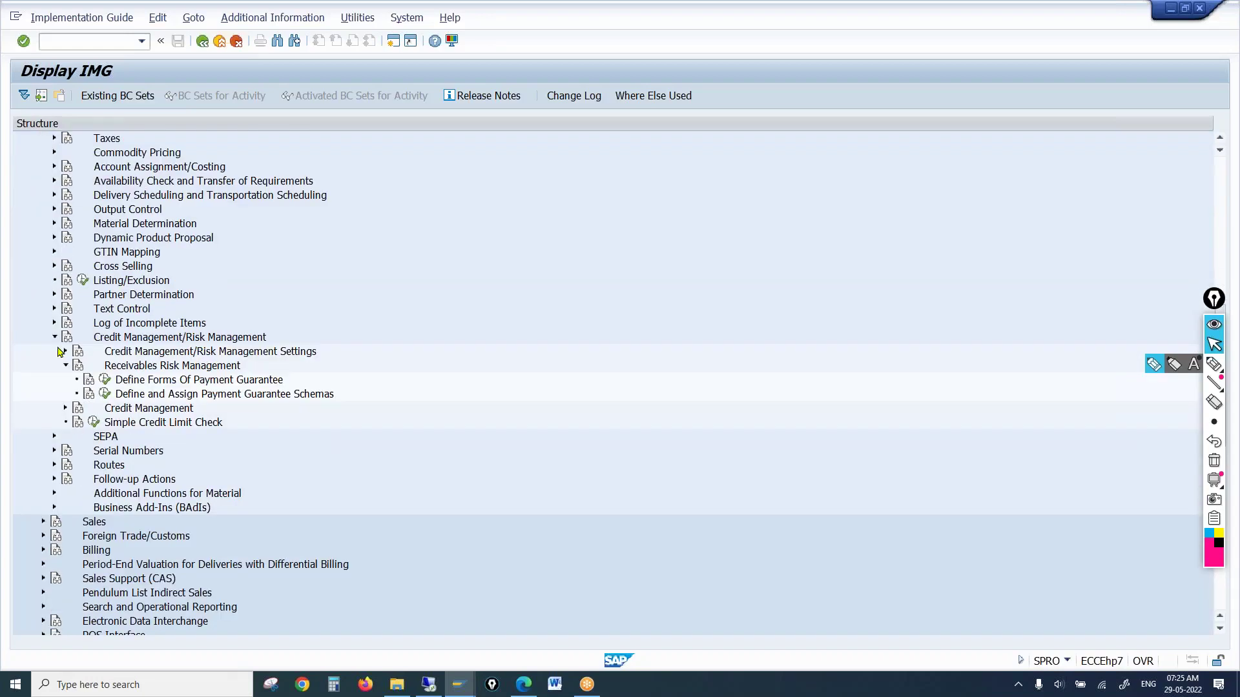
click(66, 366)
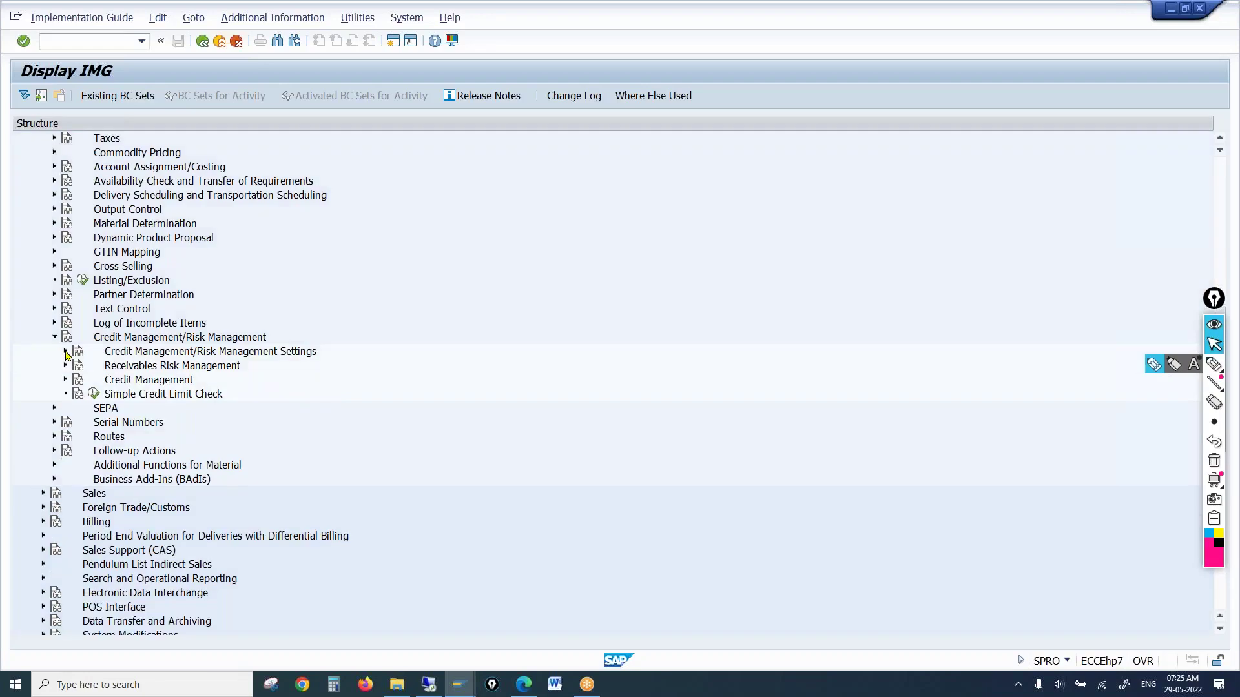
Run ECC's Enter Settings activity, close its activity list, and return to S/4HANA
click(66, 352)
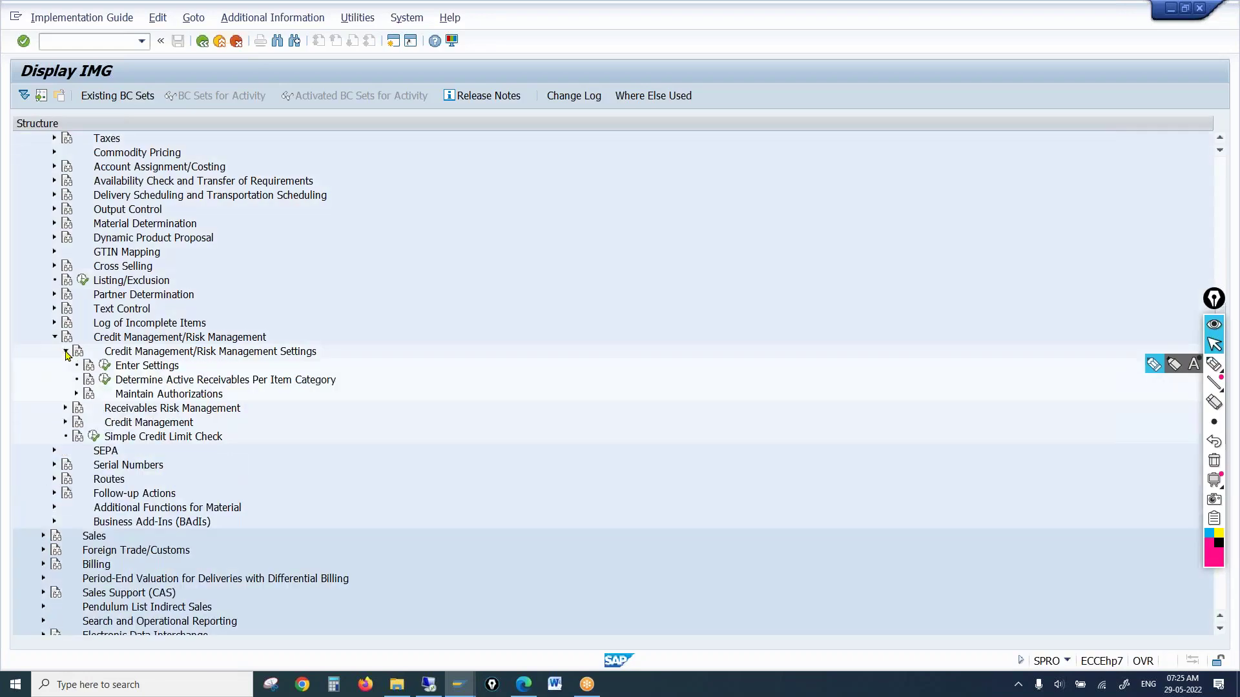
click(139, 366)
click(104, 366)
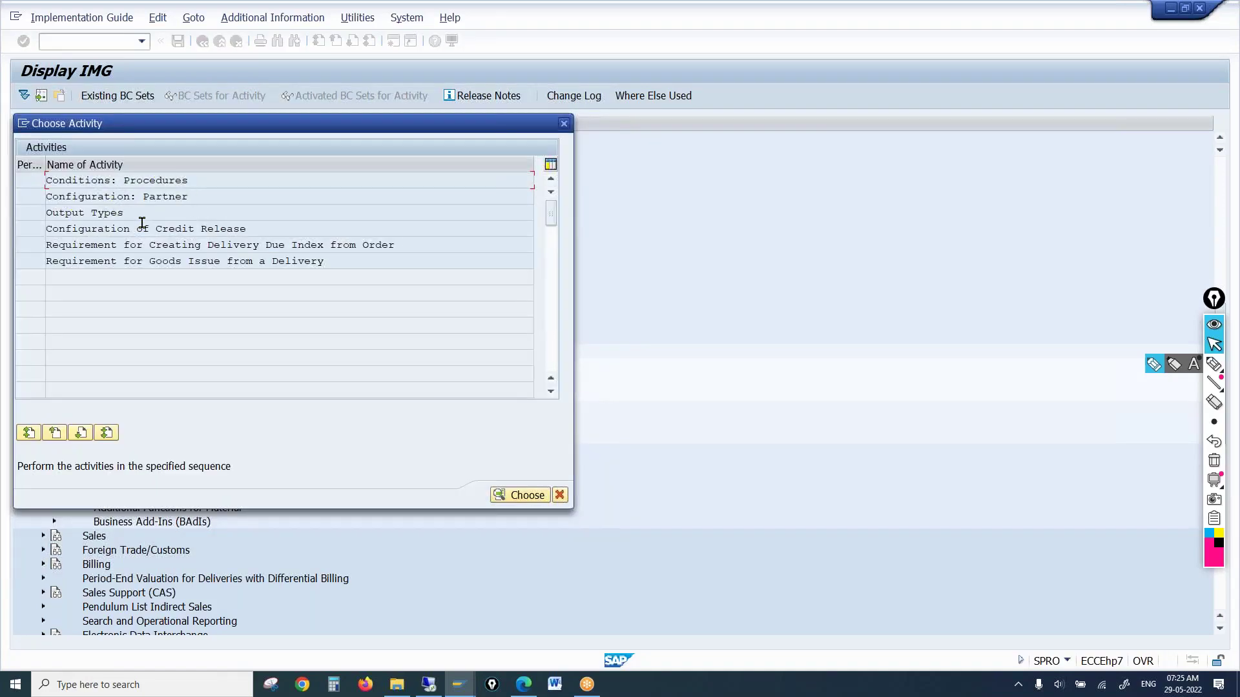
click(564, 125)
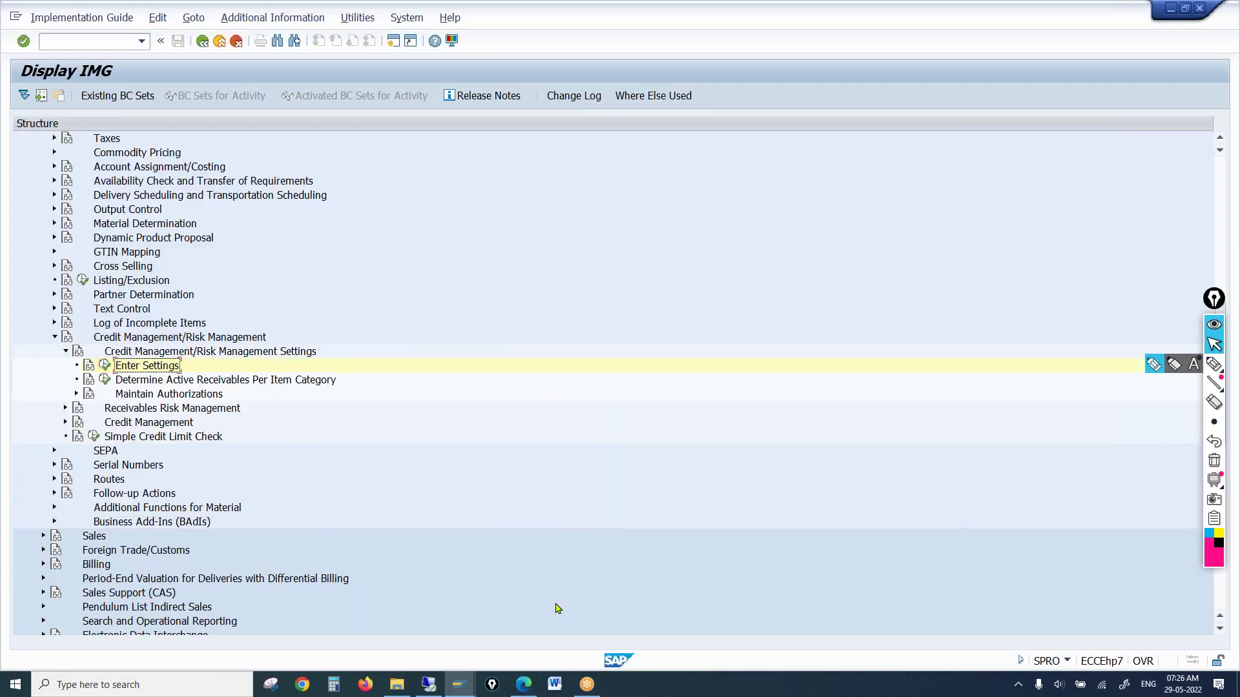
click(430, 685)
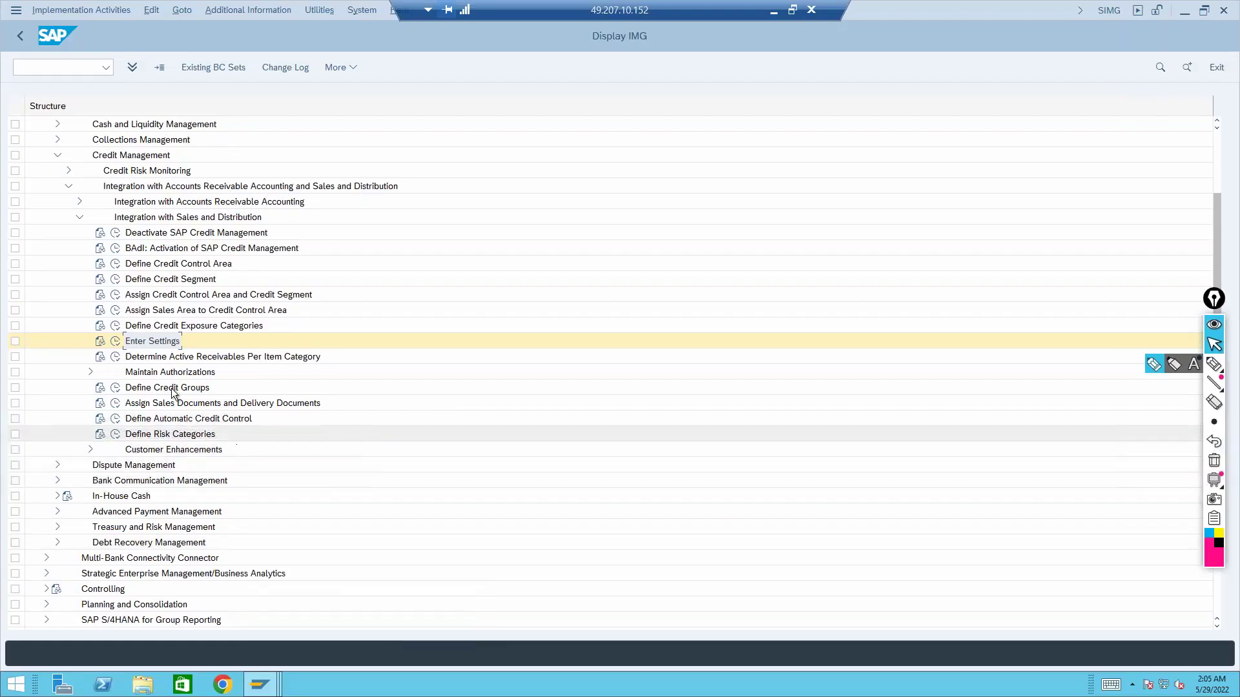
Select Determine Active Receivables Per Item Category in the S/4HANA IMG
click(155, 359)
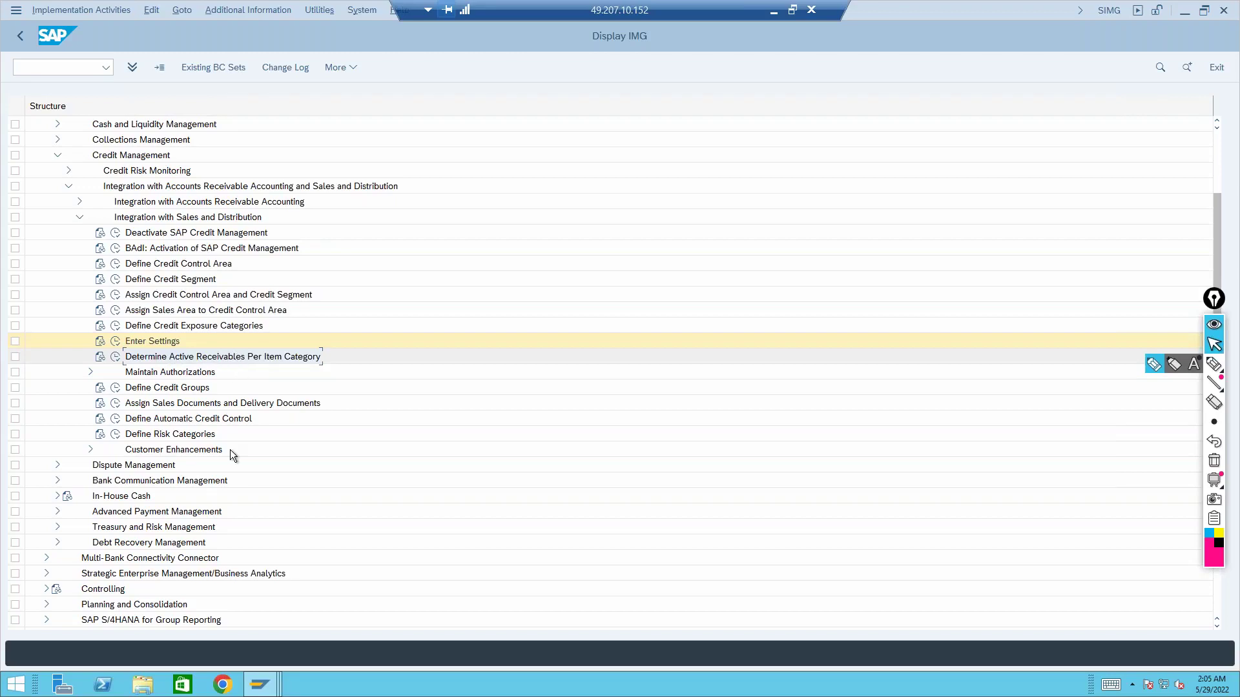
mouse_move(260, 684)
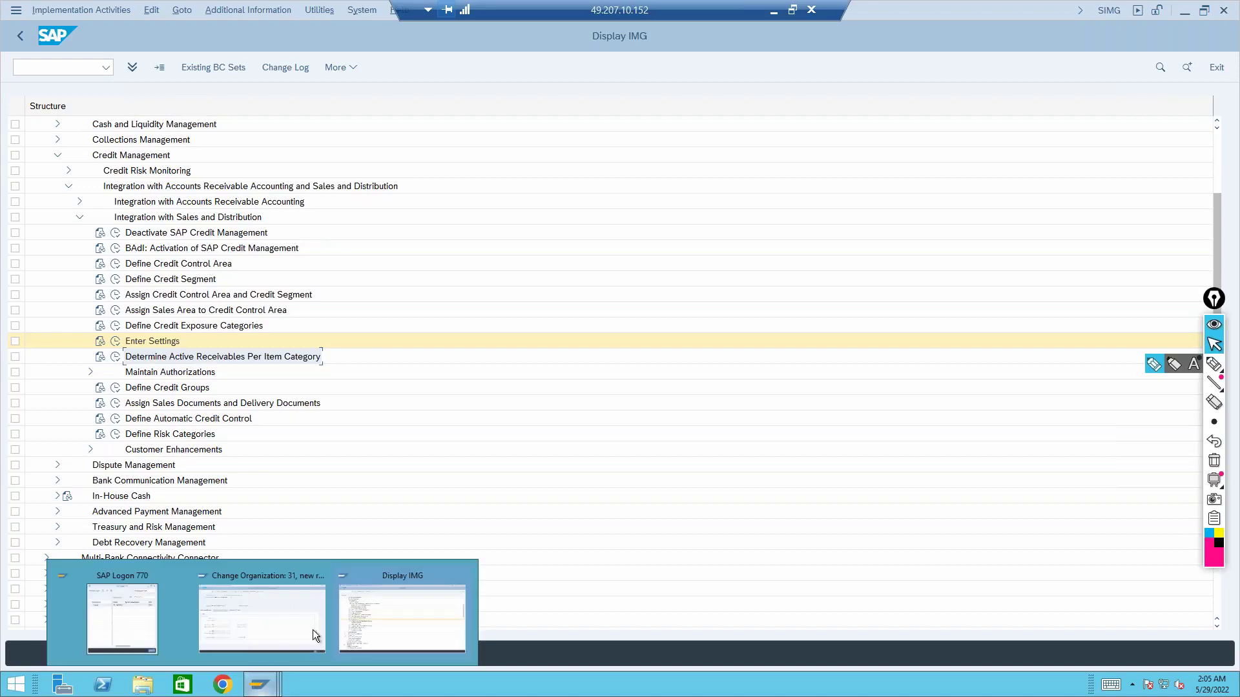
click(360, 617)
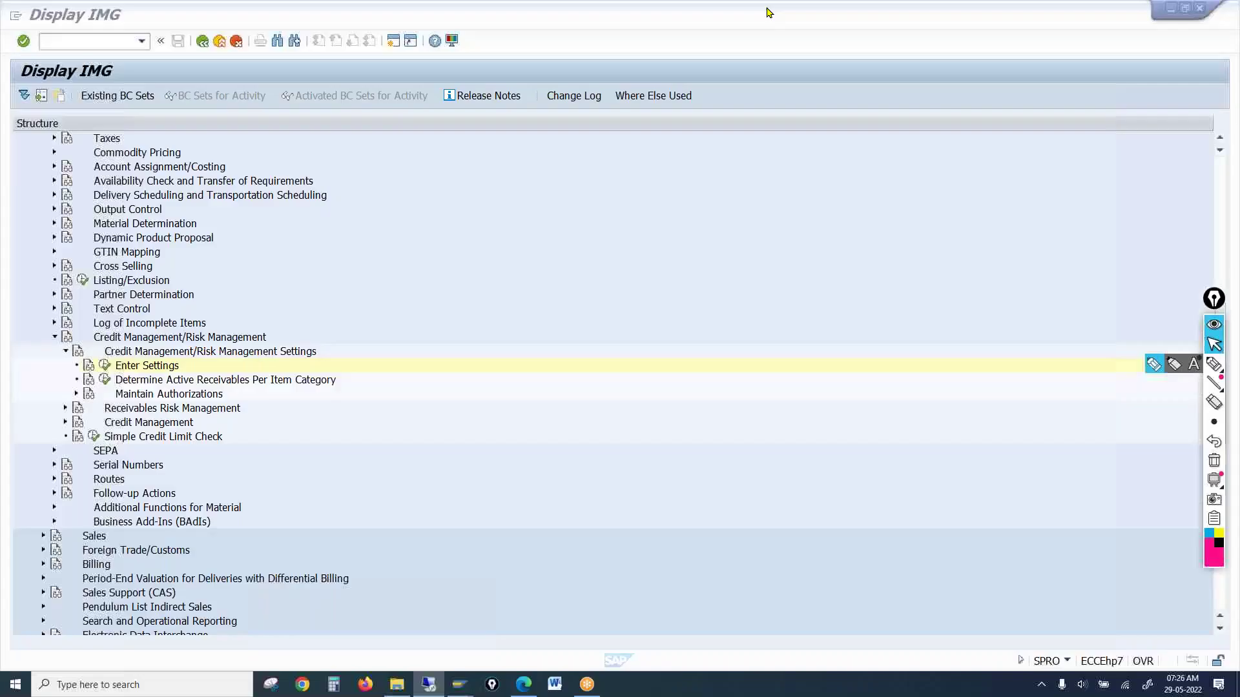
Check ECC's matching activity and Maintain Authorizations, then open S/4HANA's Item Categories - Credit Limit Check table
click(772, 11)
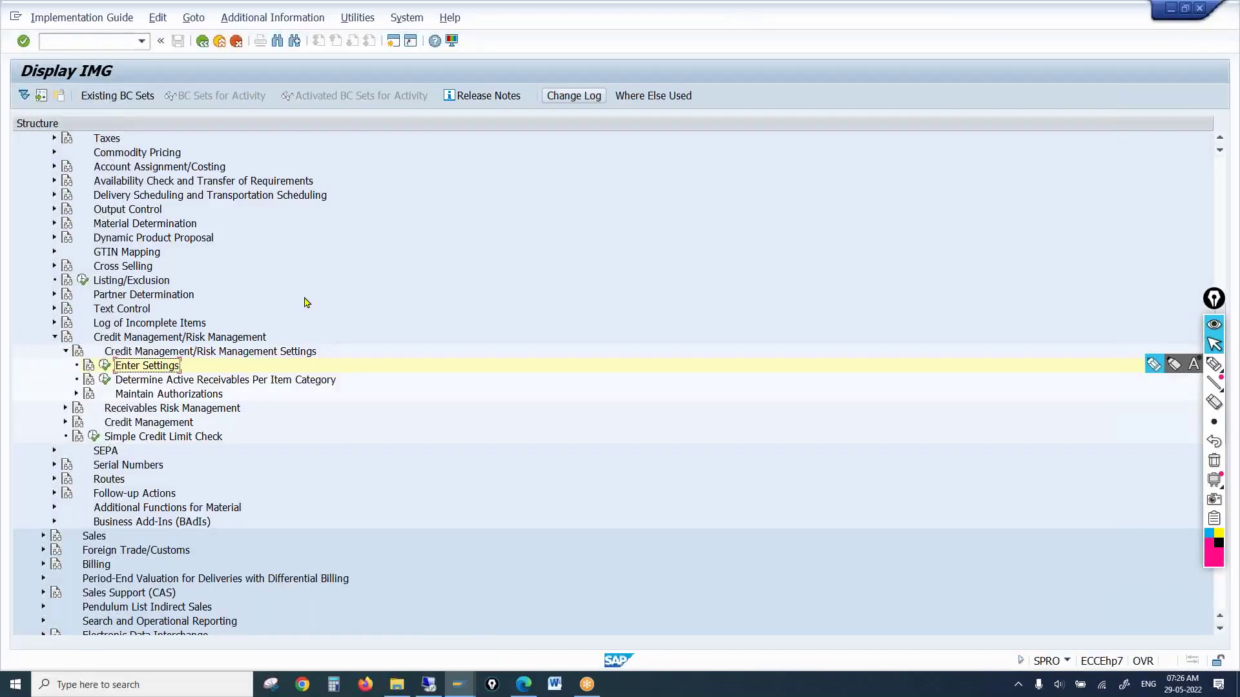
click(191, 383)
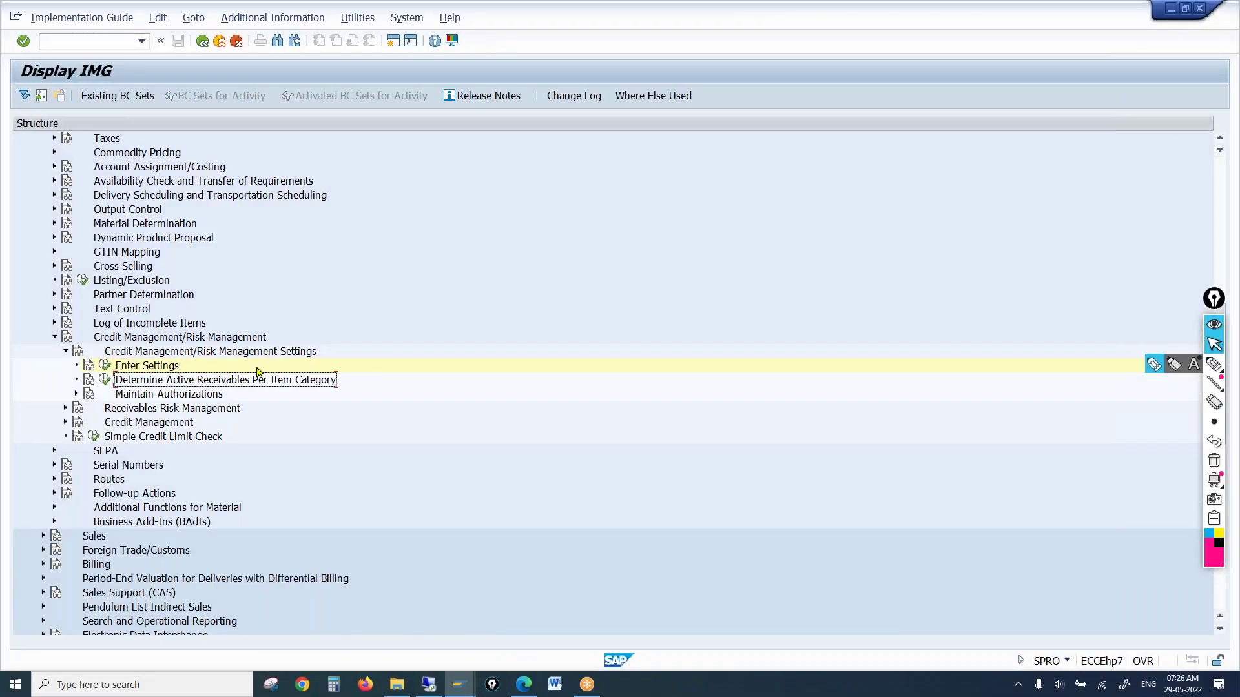
click(206, 396)
click(161, 369)
click(163, 382)
click(164, 395)
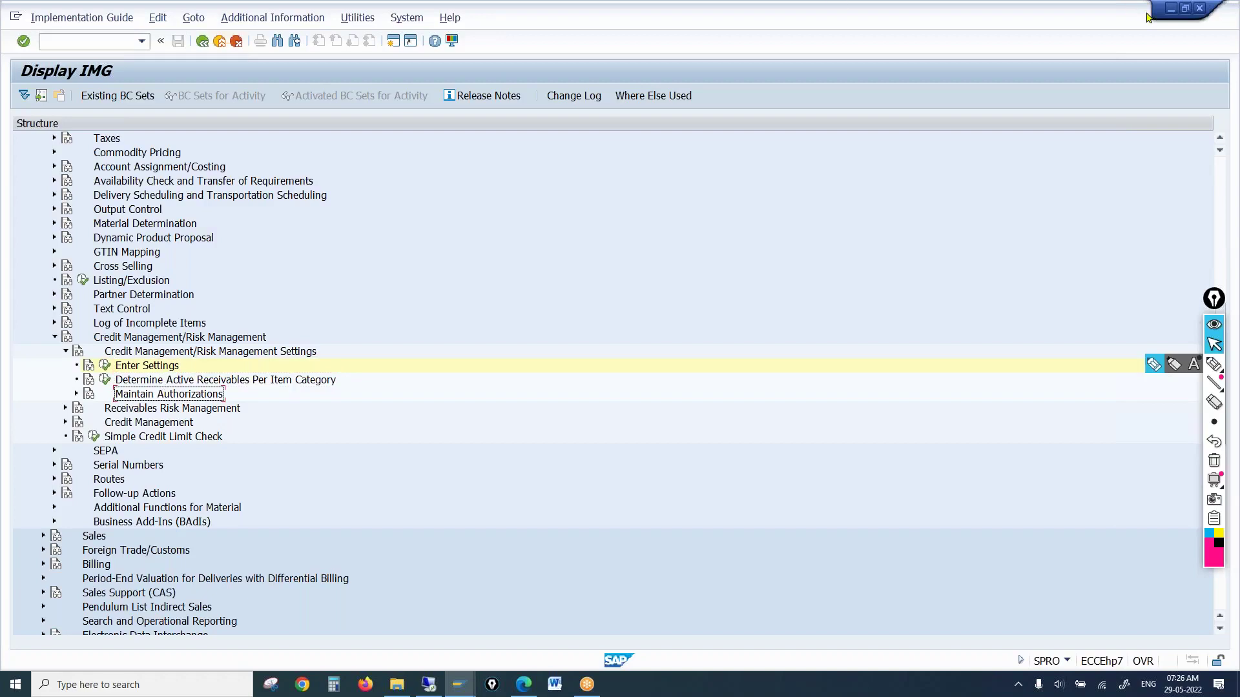
click(1170, 10)
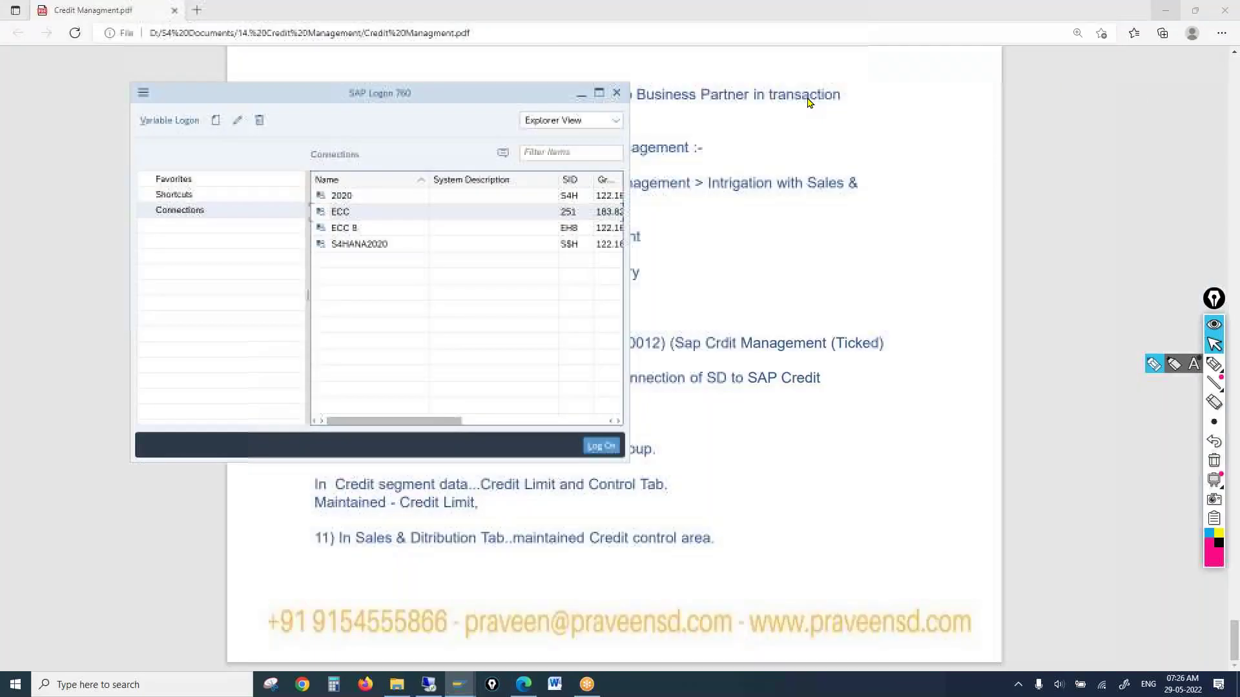
click(435, 685)
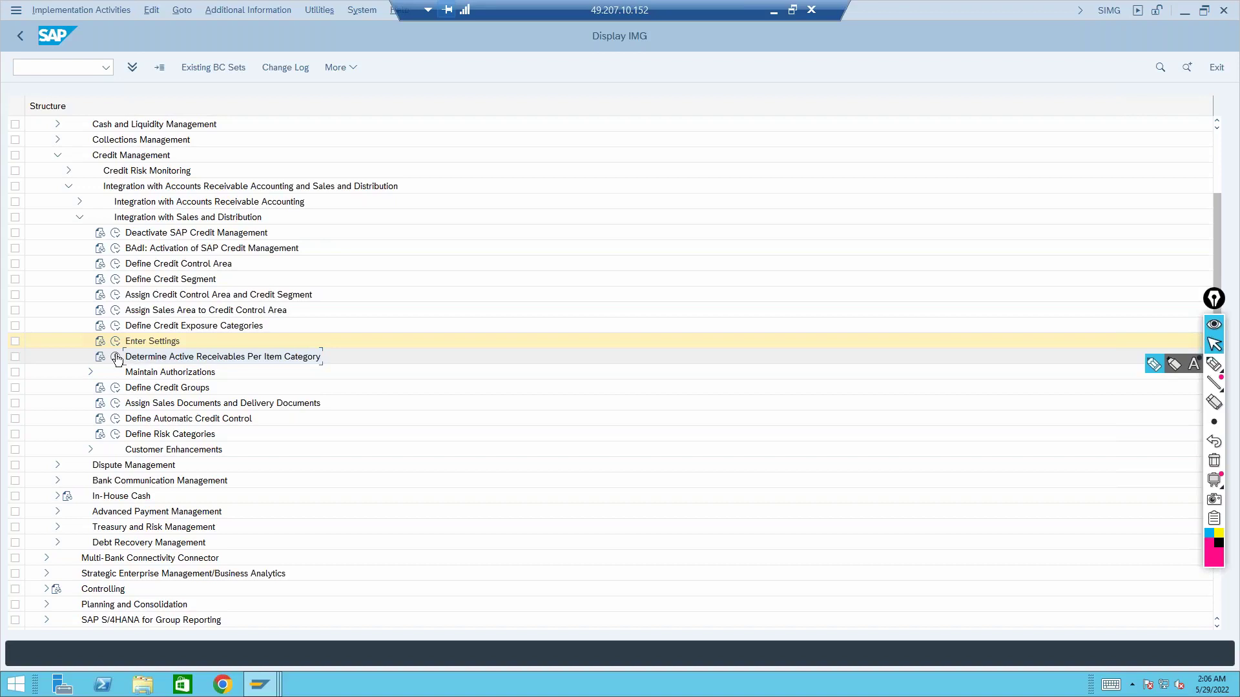
click(115, 357)
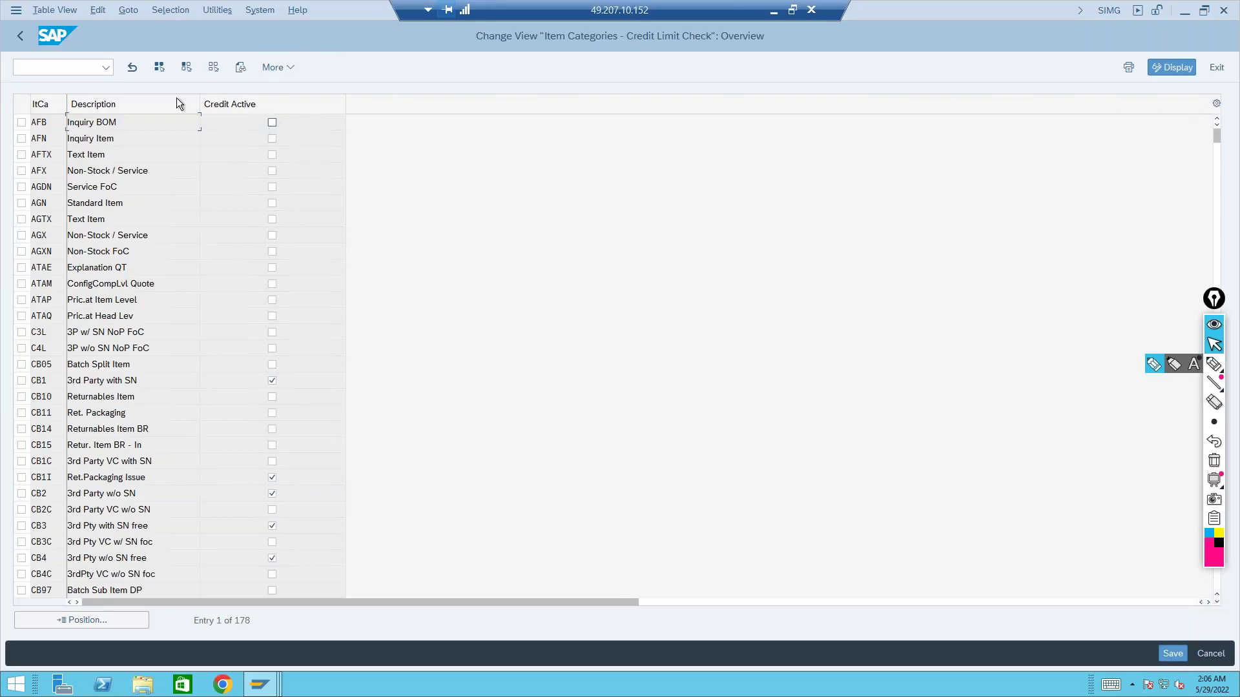
Leave the Item Categories - Credit Limit Check table and return to the Display IMG
click(19, 36)
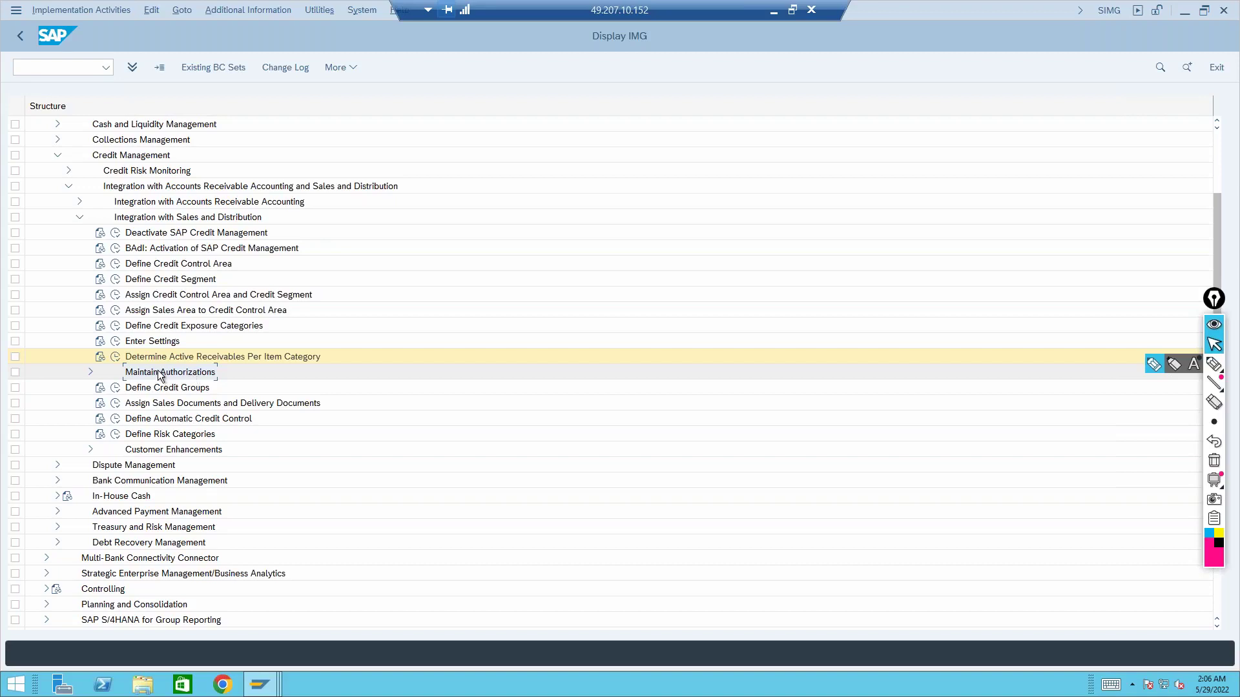
Expand Maintain Authorizations and run Define Document Value Classes
click(90, 372)
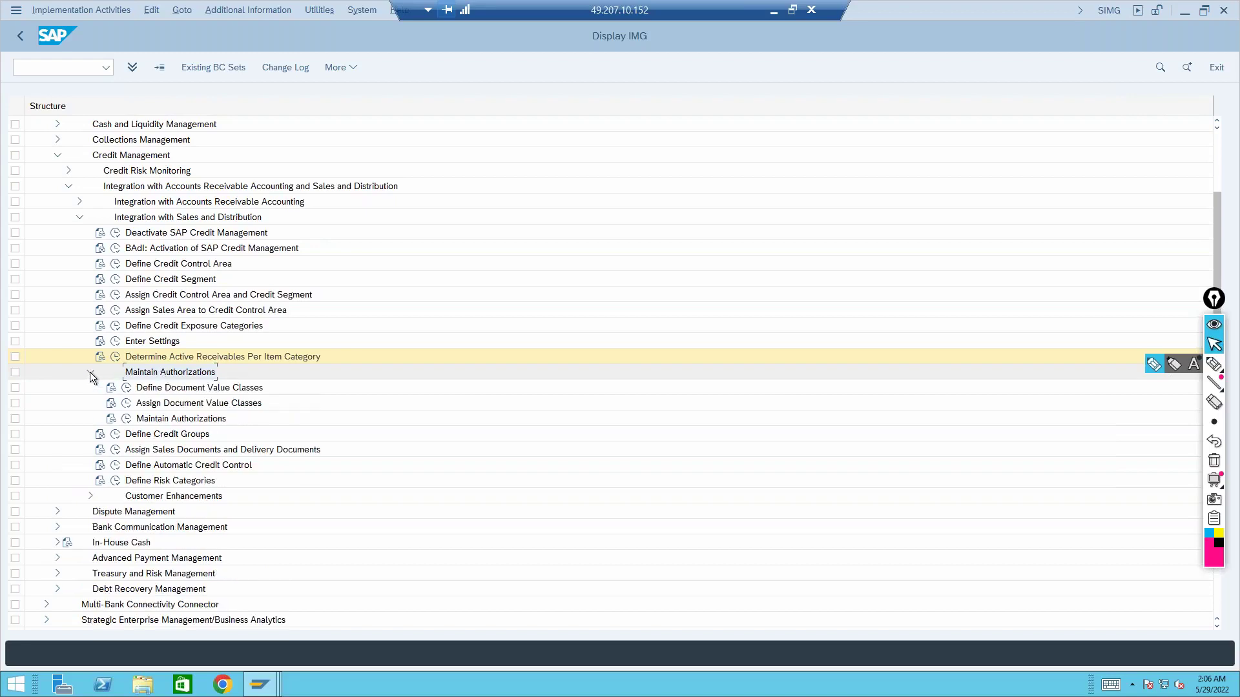
click(172, 390)
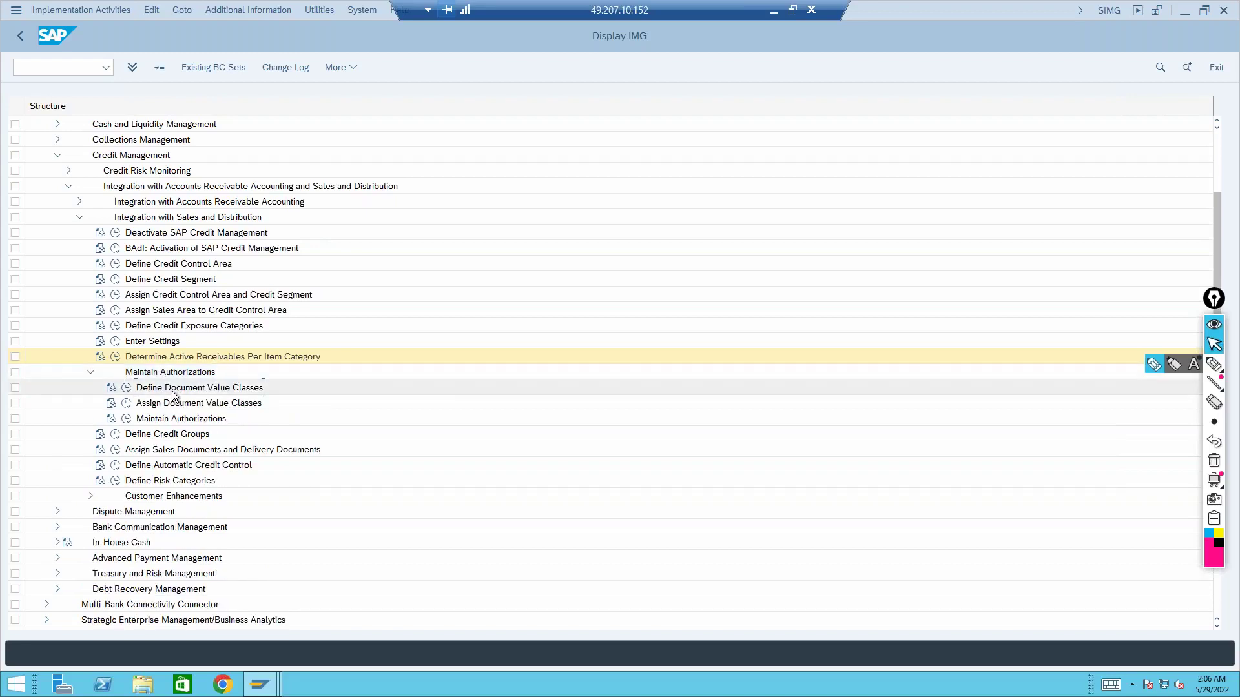
click(128, 389)
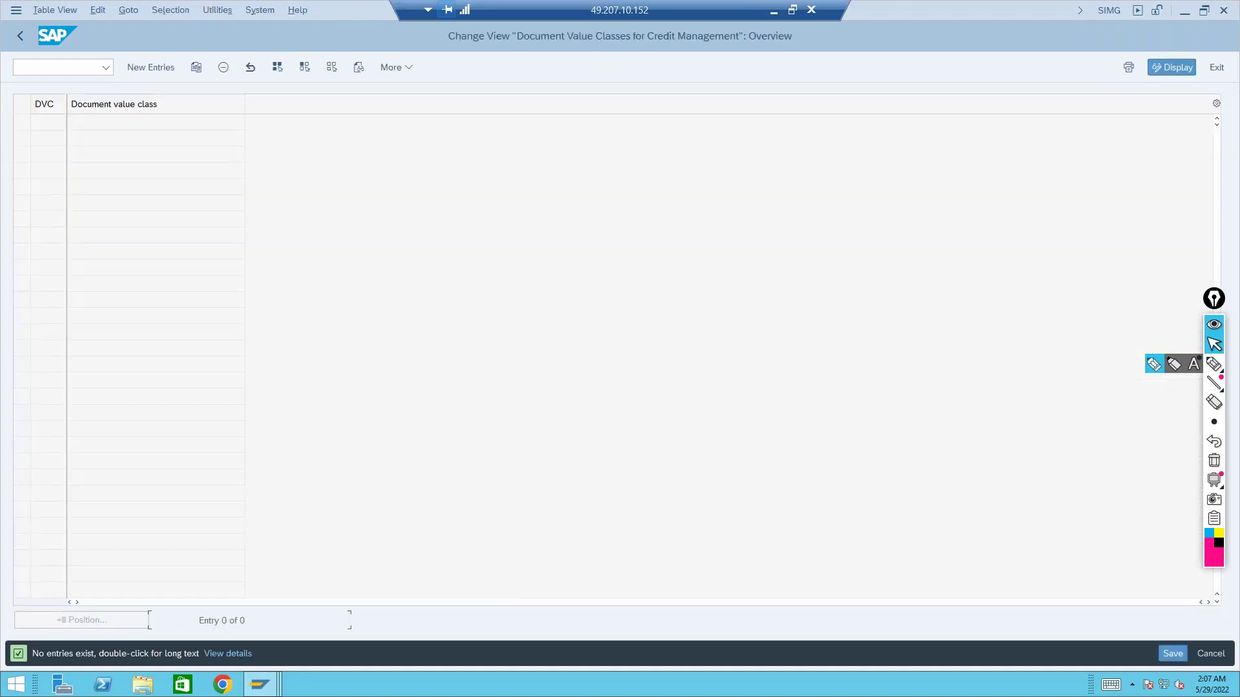
Add document value class AA1, save it to a customizing request, and return to the IMG tree
click(147, 65)
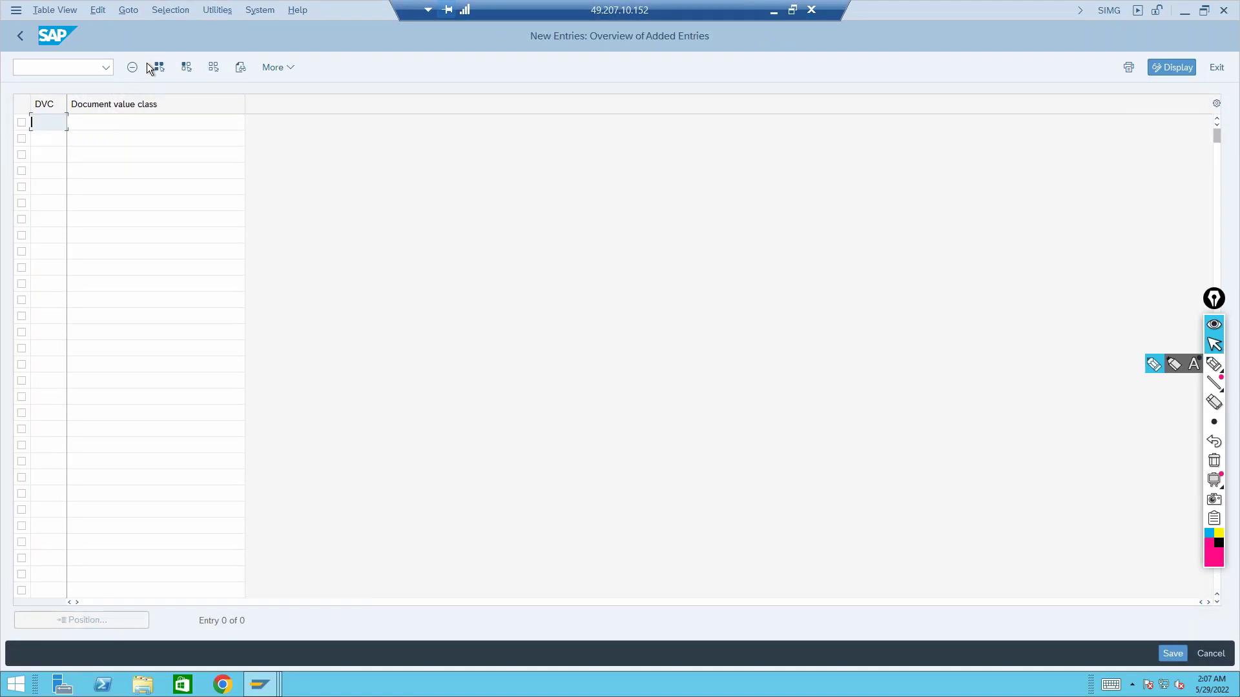
text(AA1)
click(1172, 654)
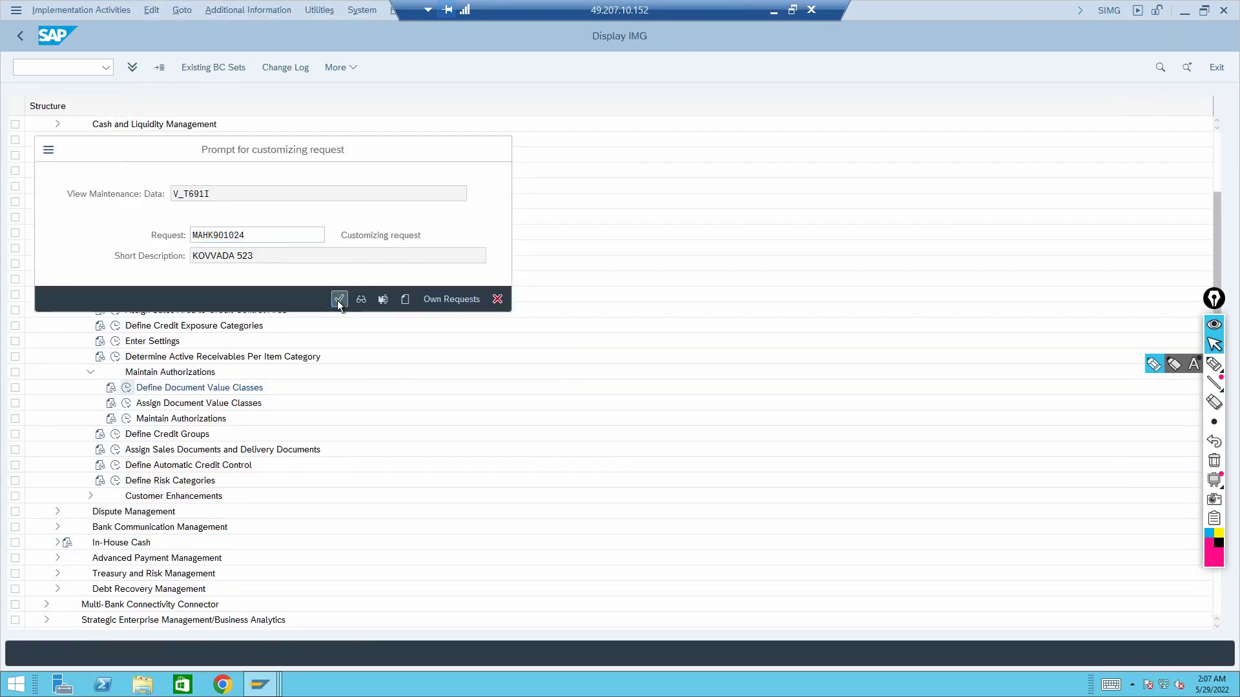
click(339, 299)
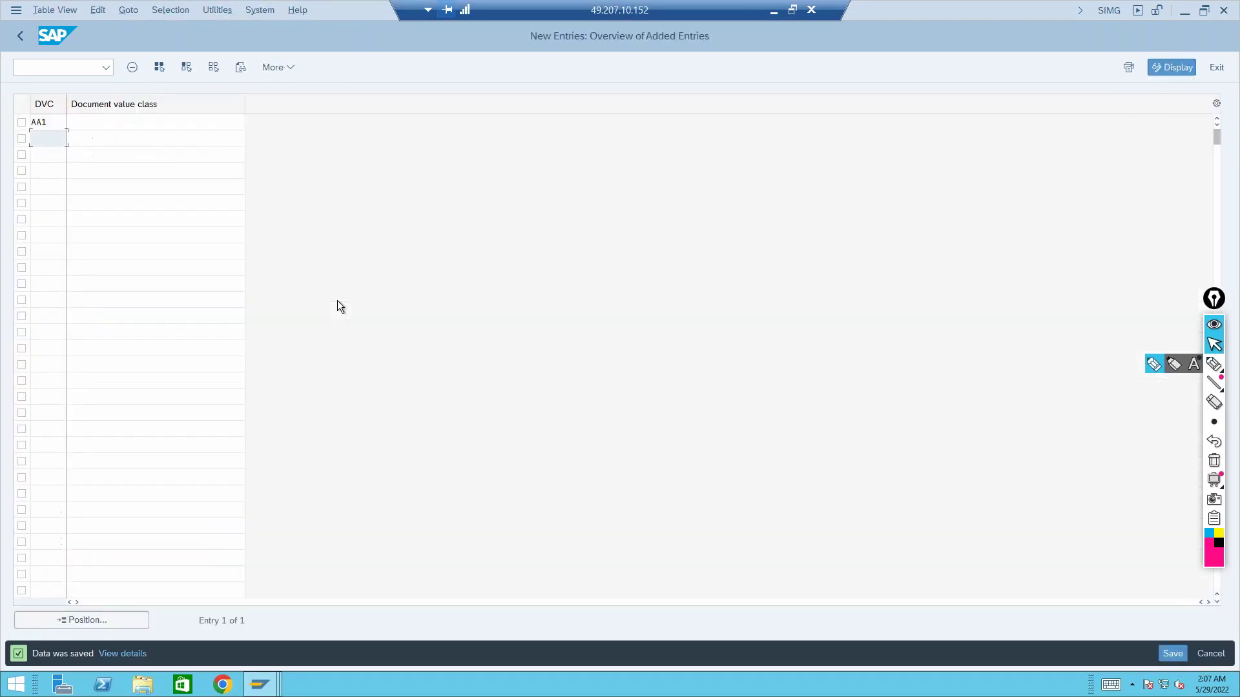
click(21, 36)
click(21, 36)
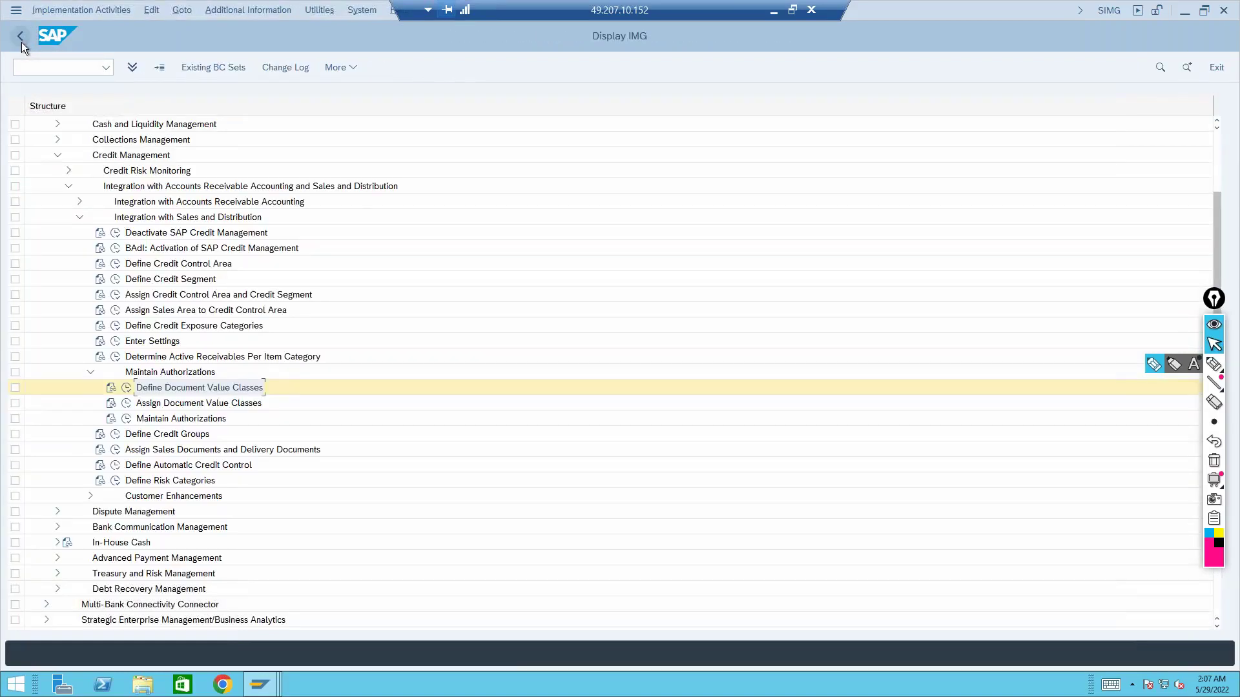
click(128, 404)
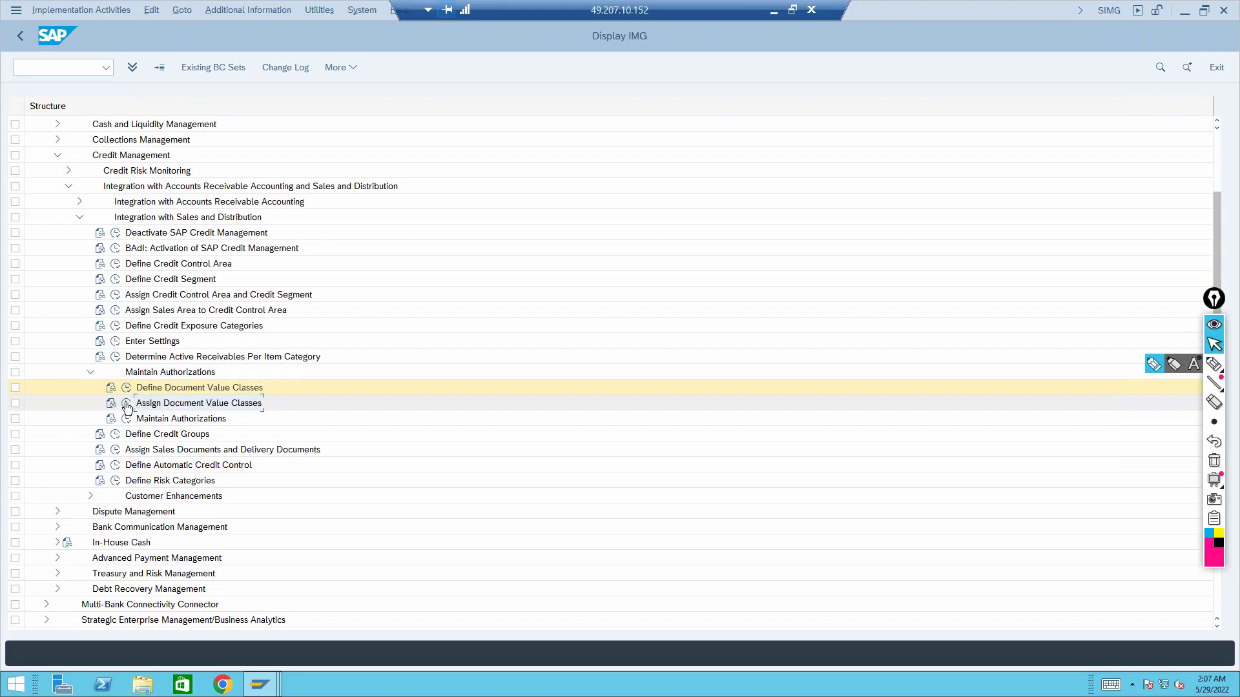
Start a new value class assignment with credit value 5000, correcting the credit control area entry
click(150, 67)
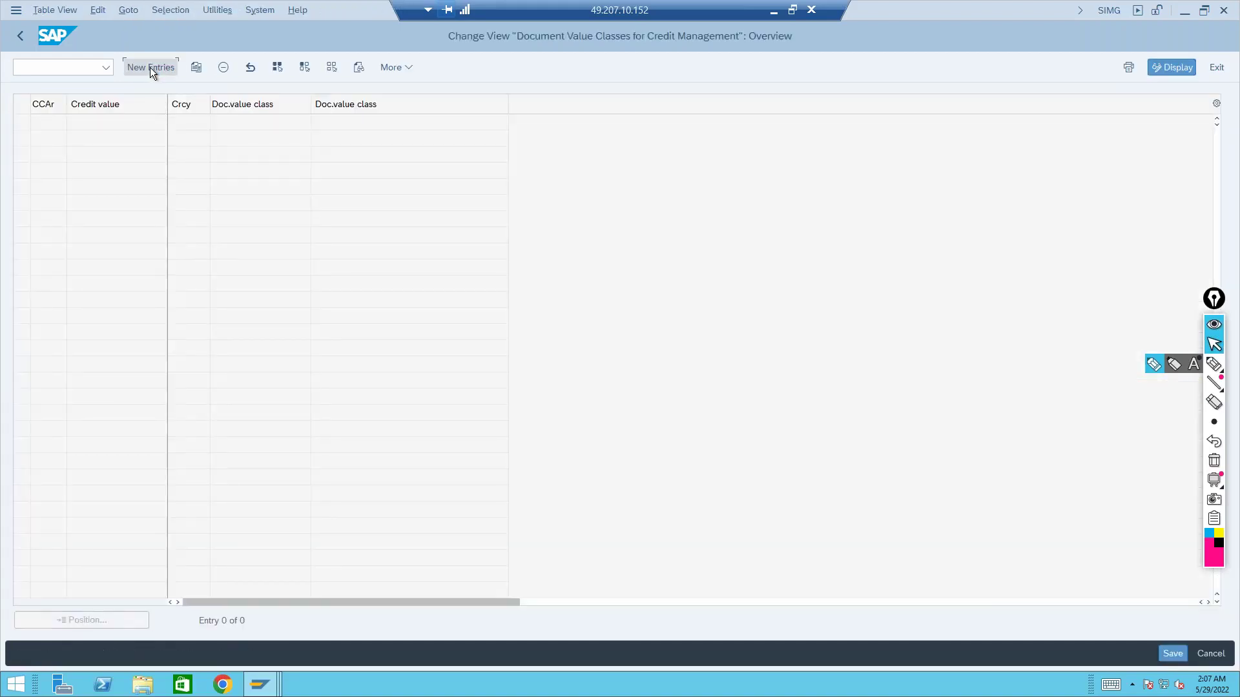
text(0000)
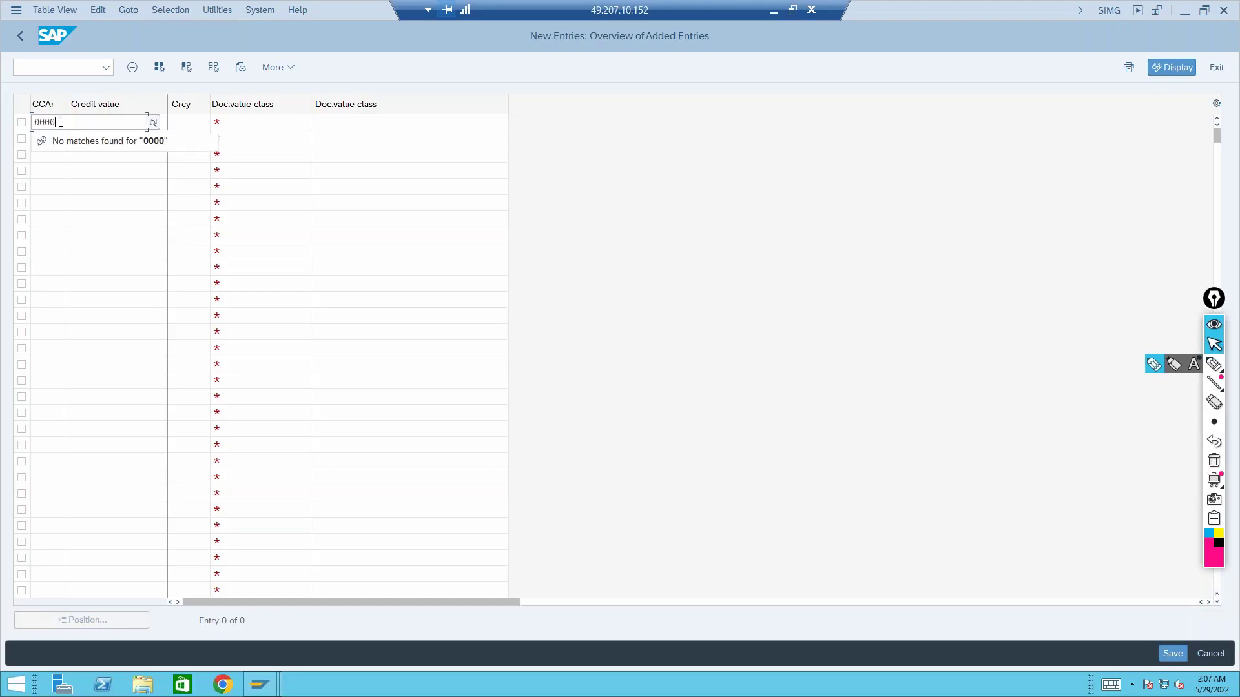
key(Tab)
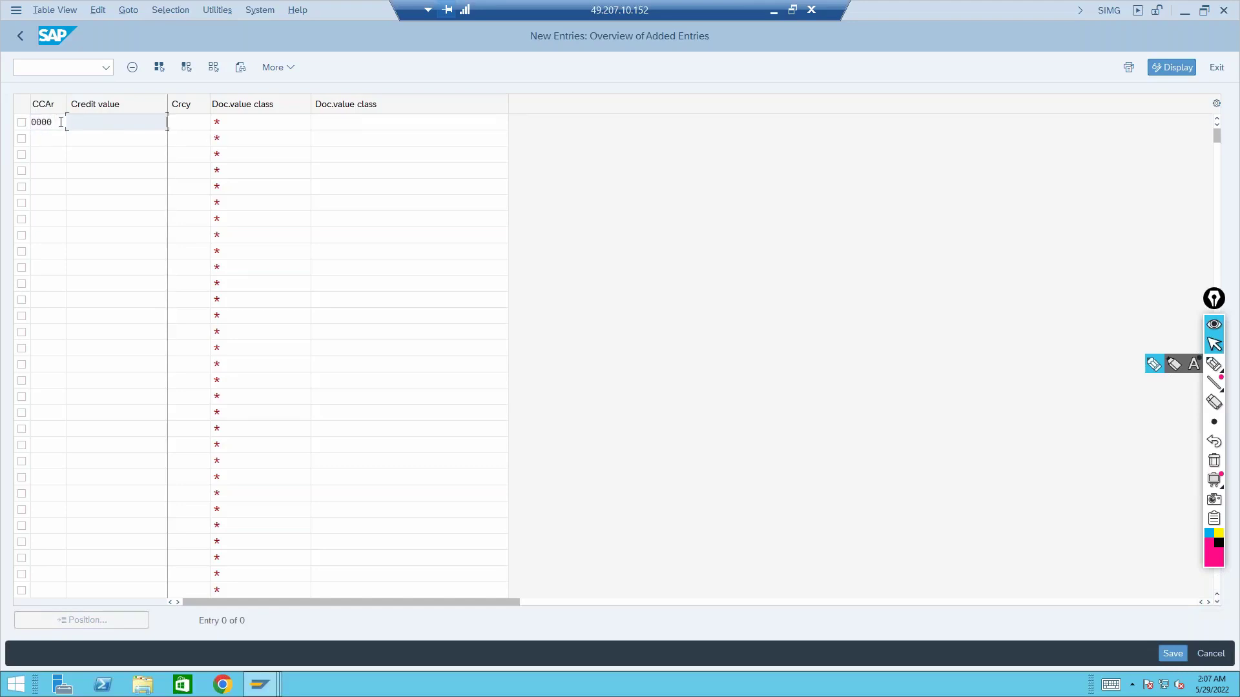
text(5000)
key(Tab)
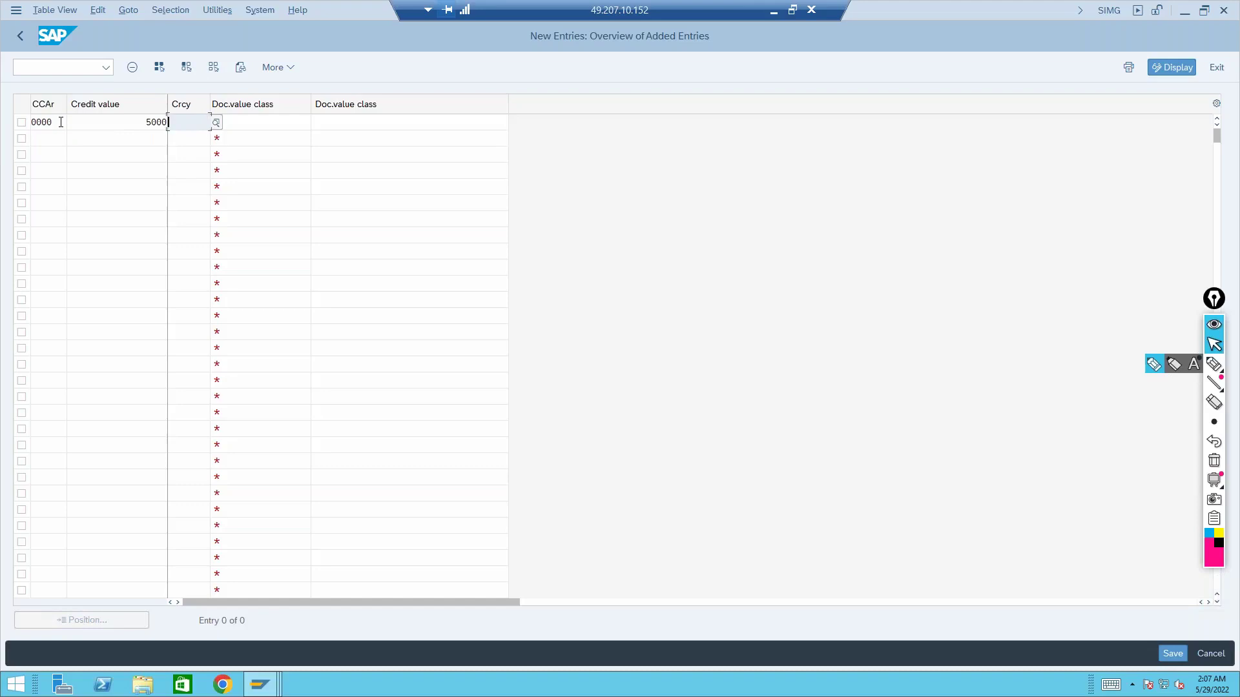
text(USD)
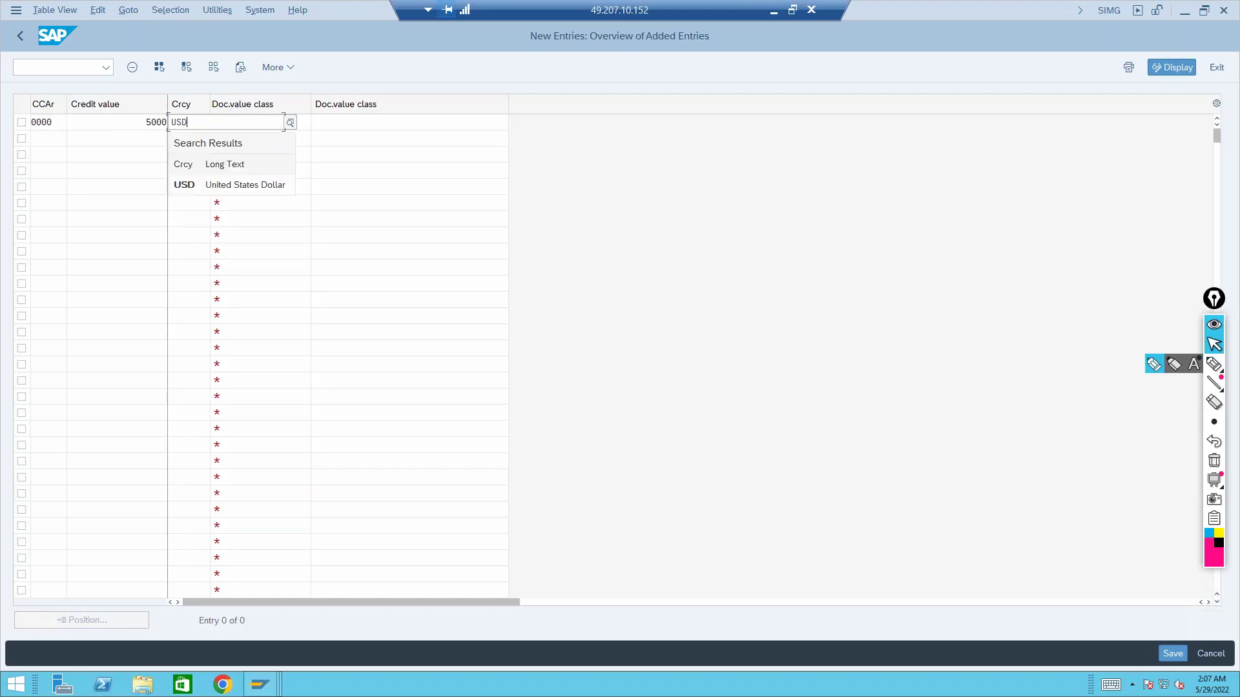
key(Tab)
text(001)
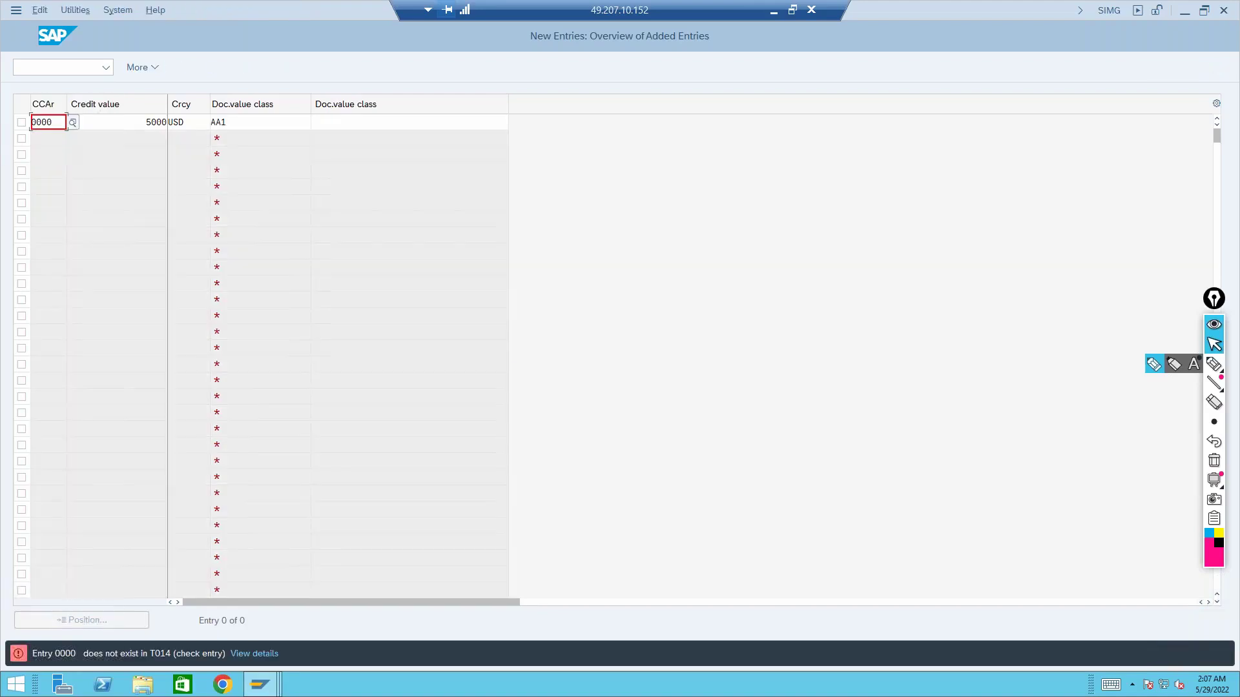
key(BackSpace)
text(1)
key(Return)
Choose credit control area 1000 from the F4 list and check the entry's fields
click(73, 122)
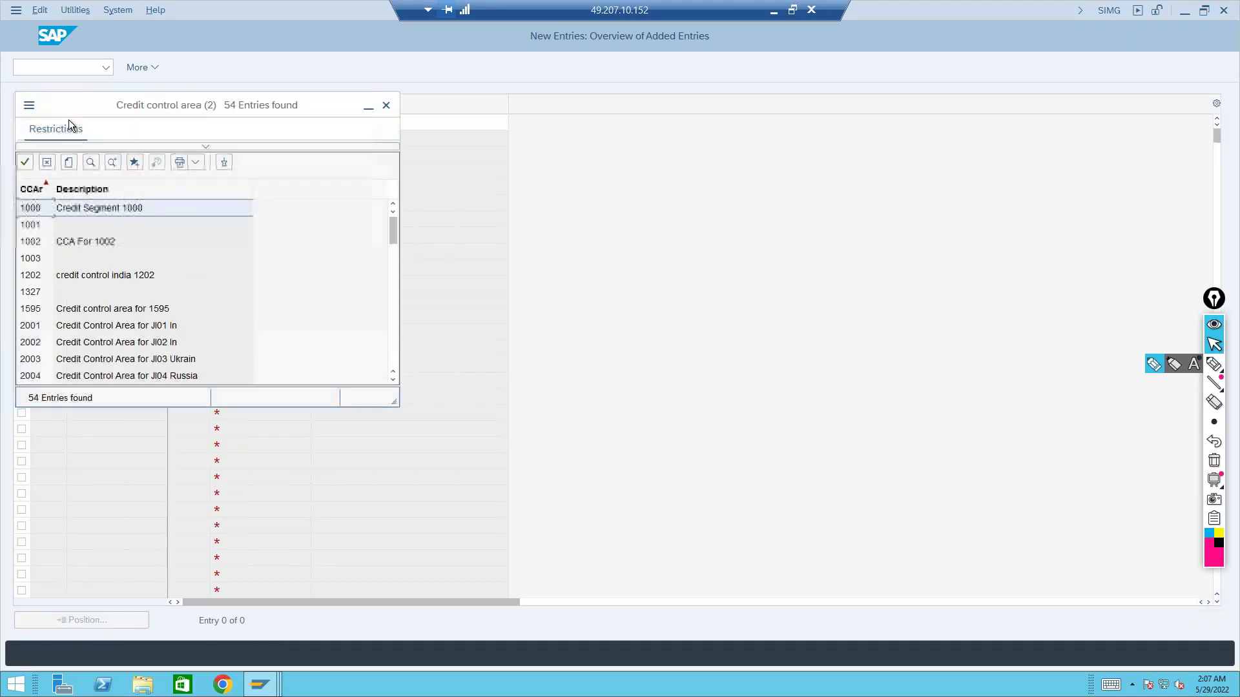
double_click(51, 210)
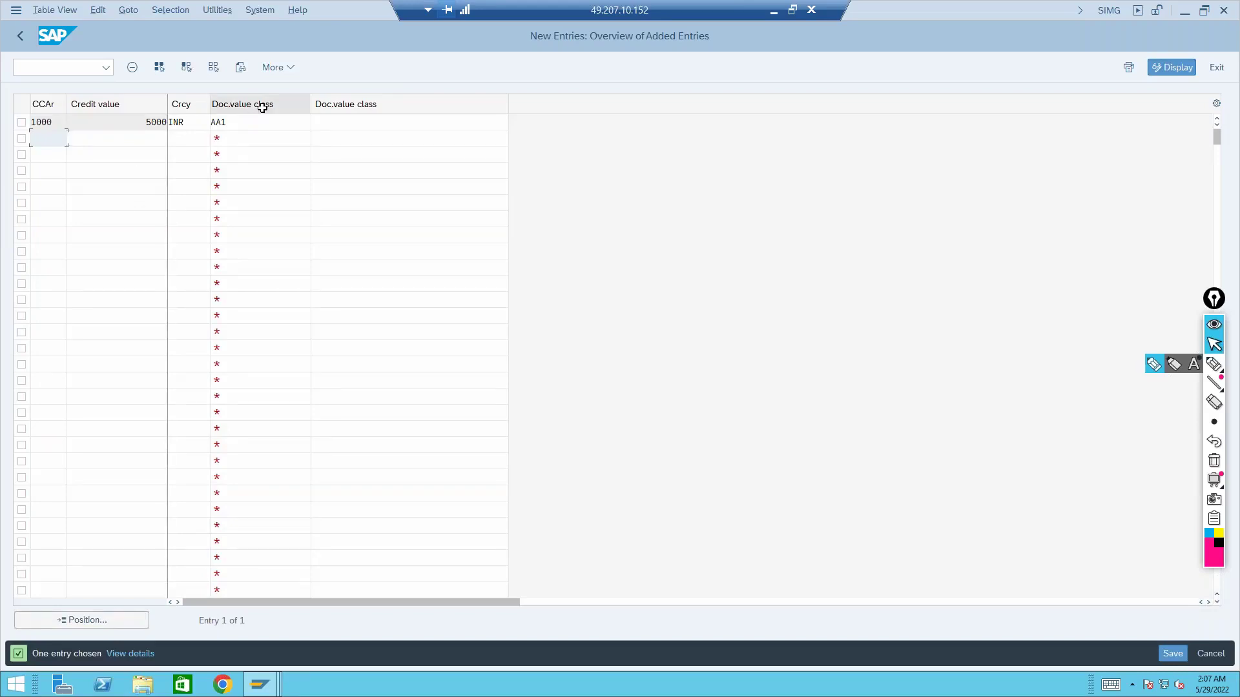
click(252, 121)
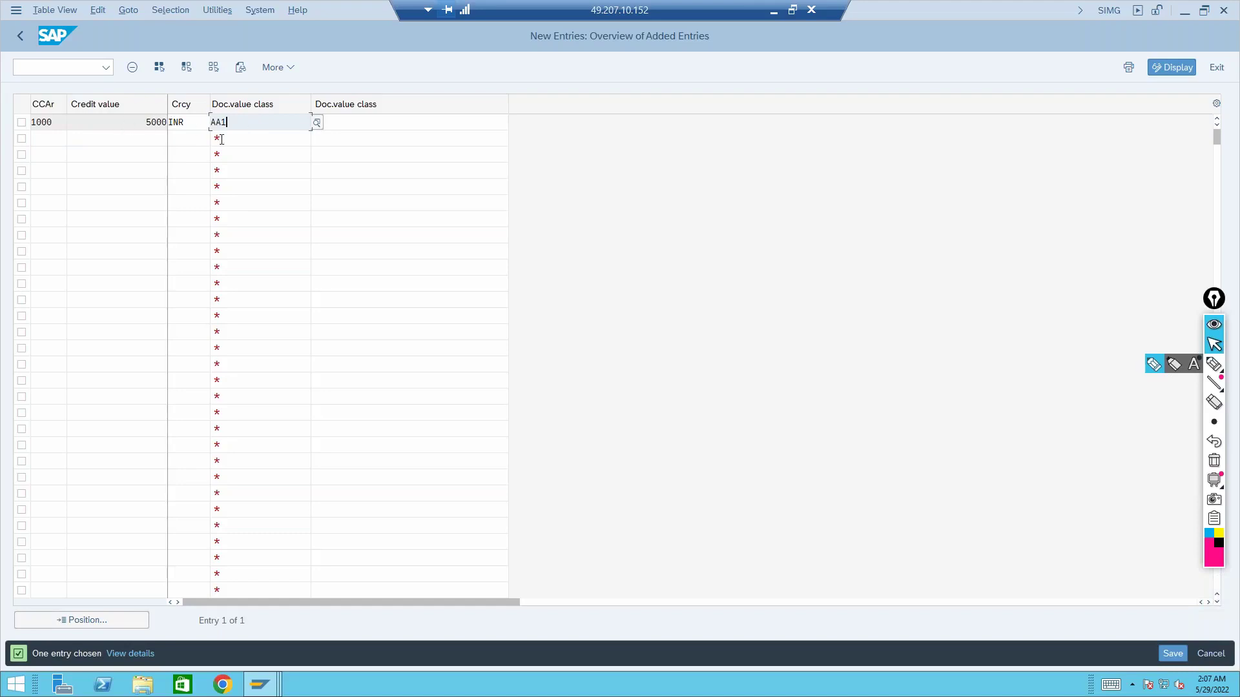
click(43, 122)
click(139, 125)
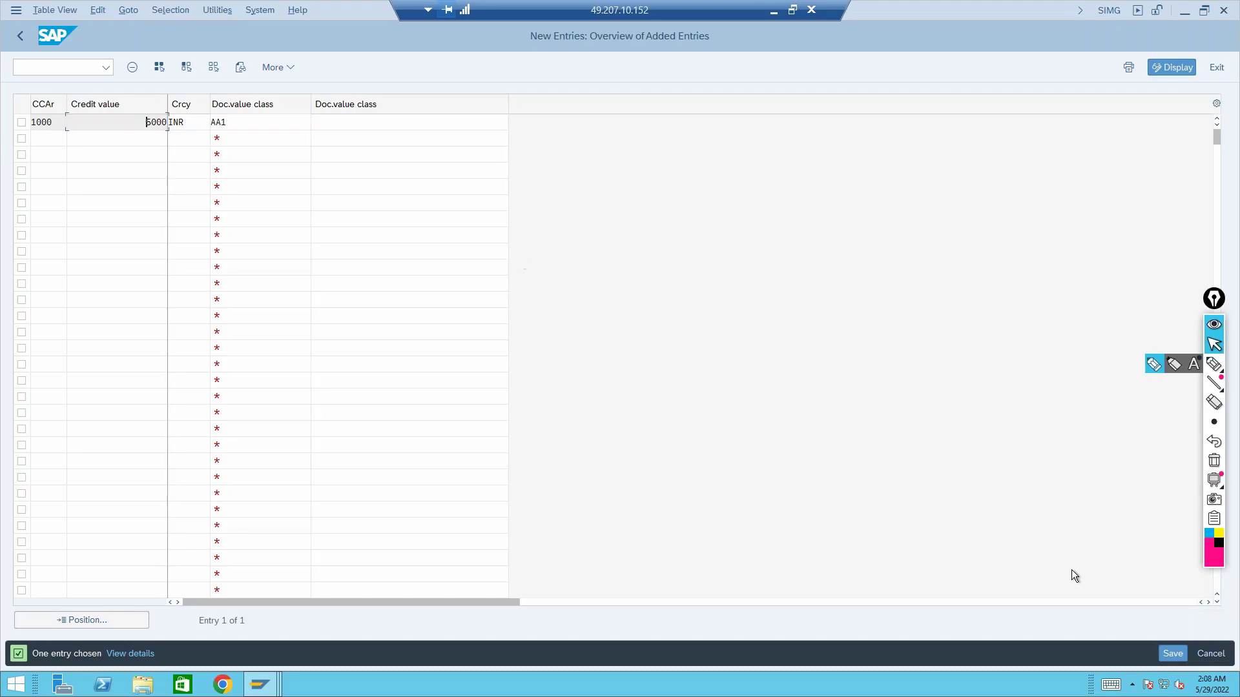
Save the AA1 assignment to a customizing request and return to the tree
click(1169, 654)
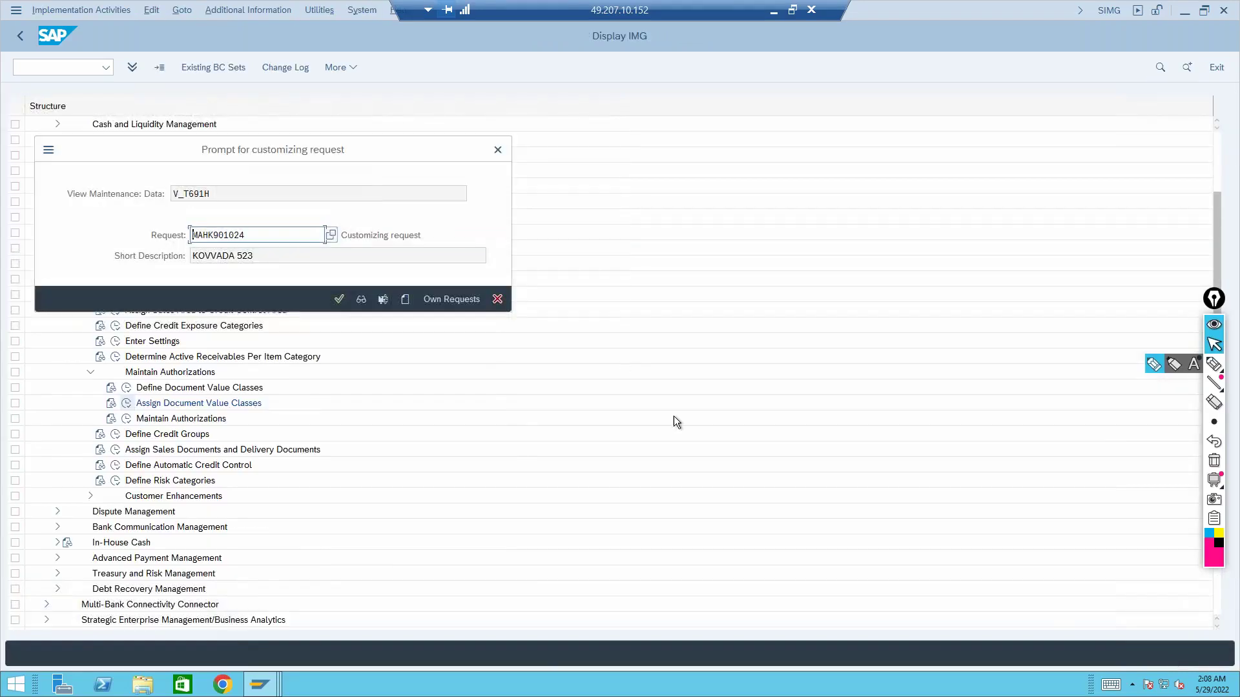
click(338, 299)
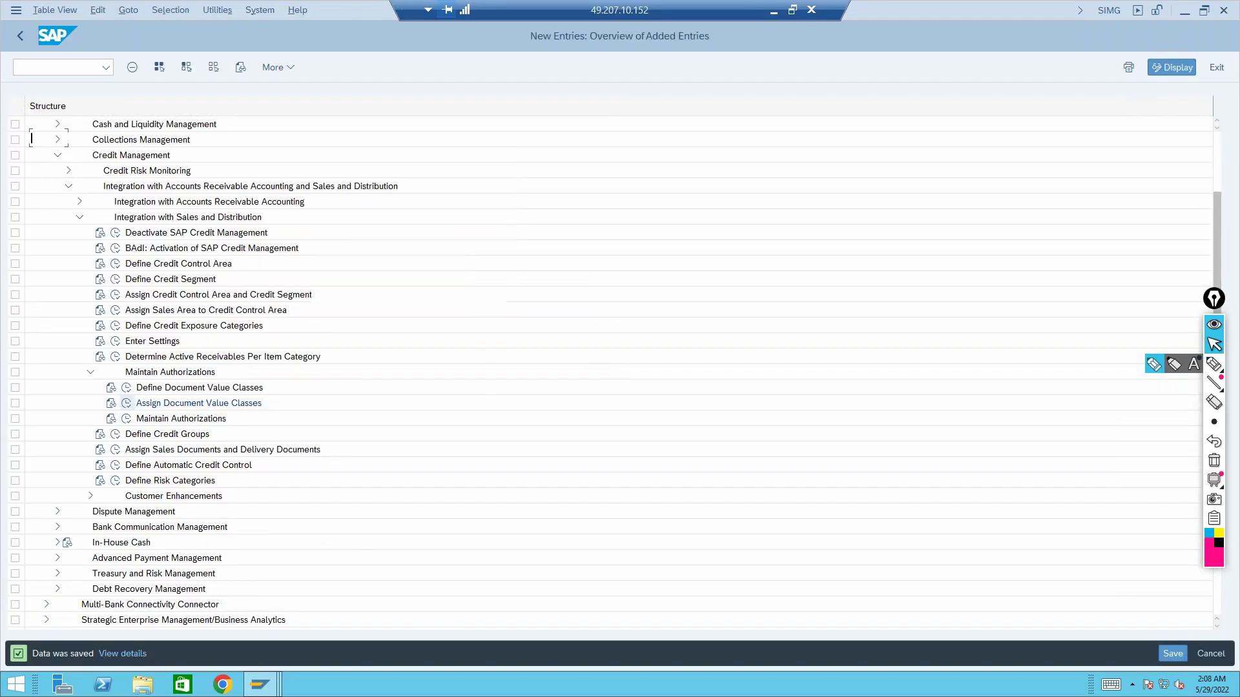
click(27, 31)
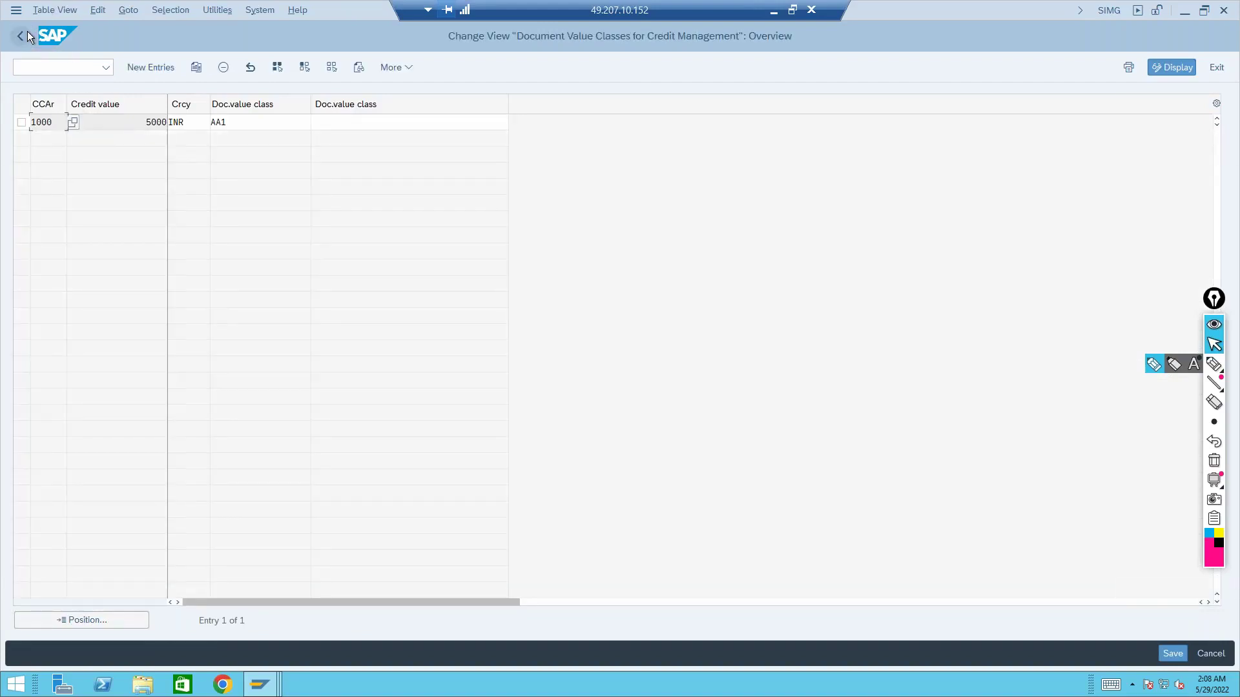
click(27, 31)
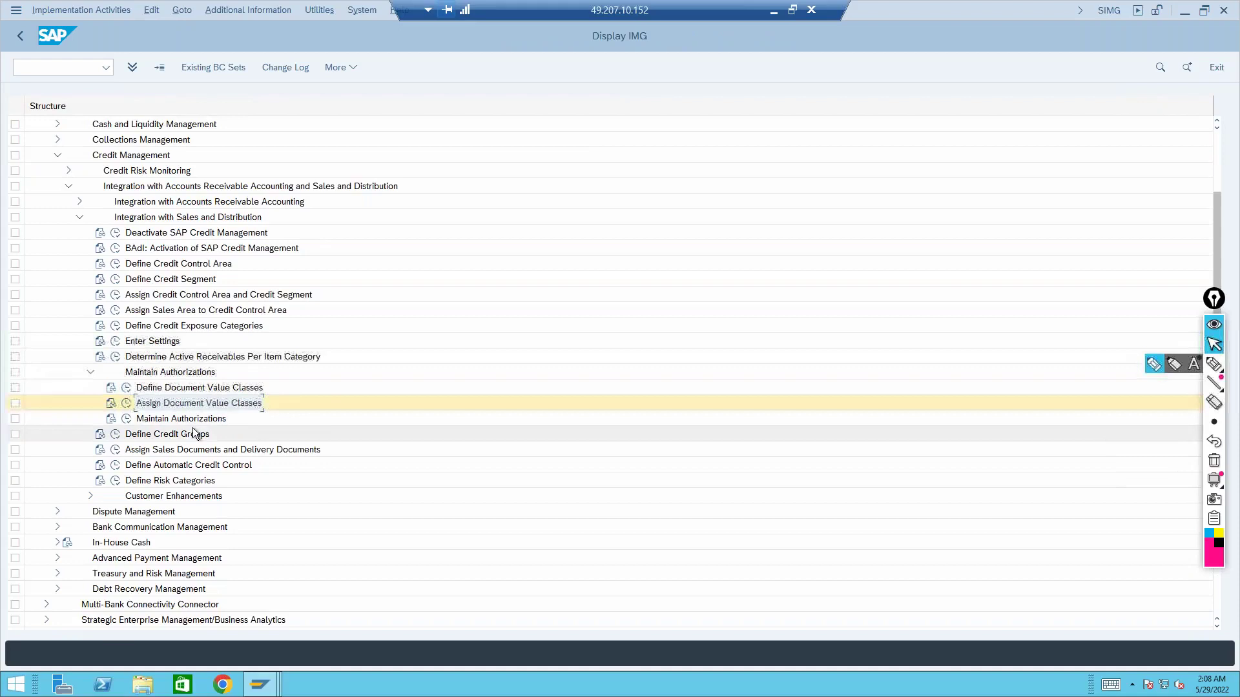
click(184, 421)
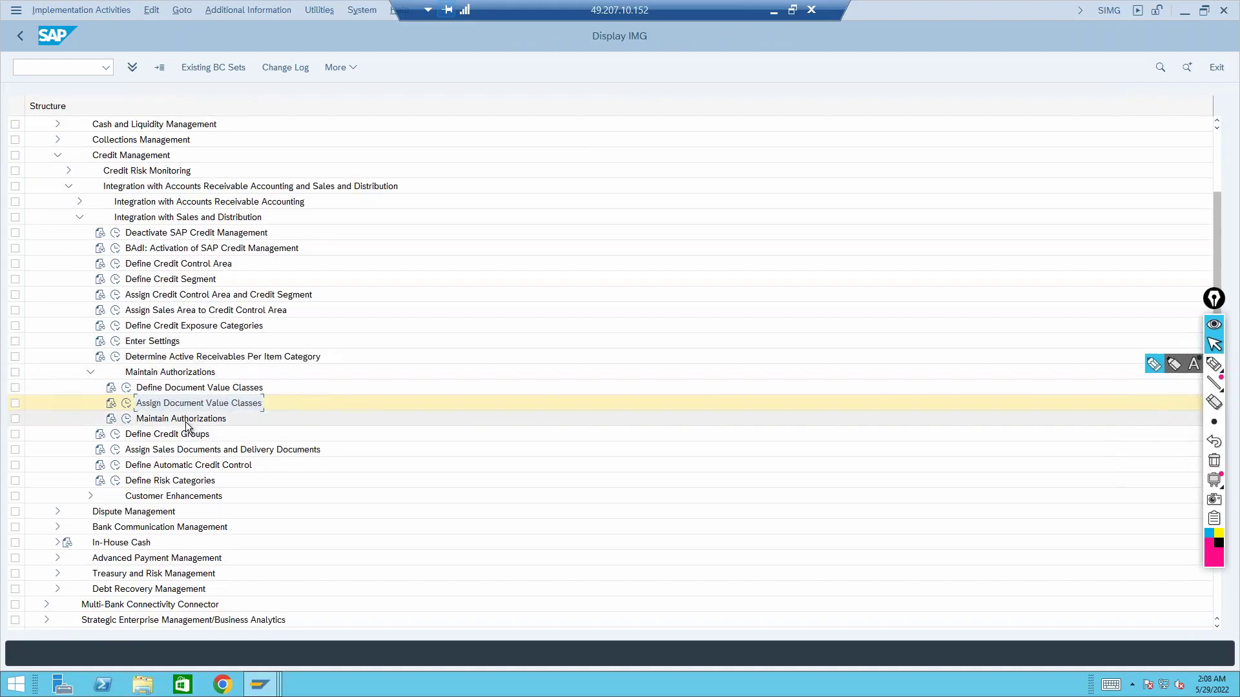
click(126, 420)
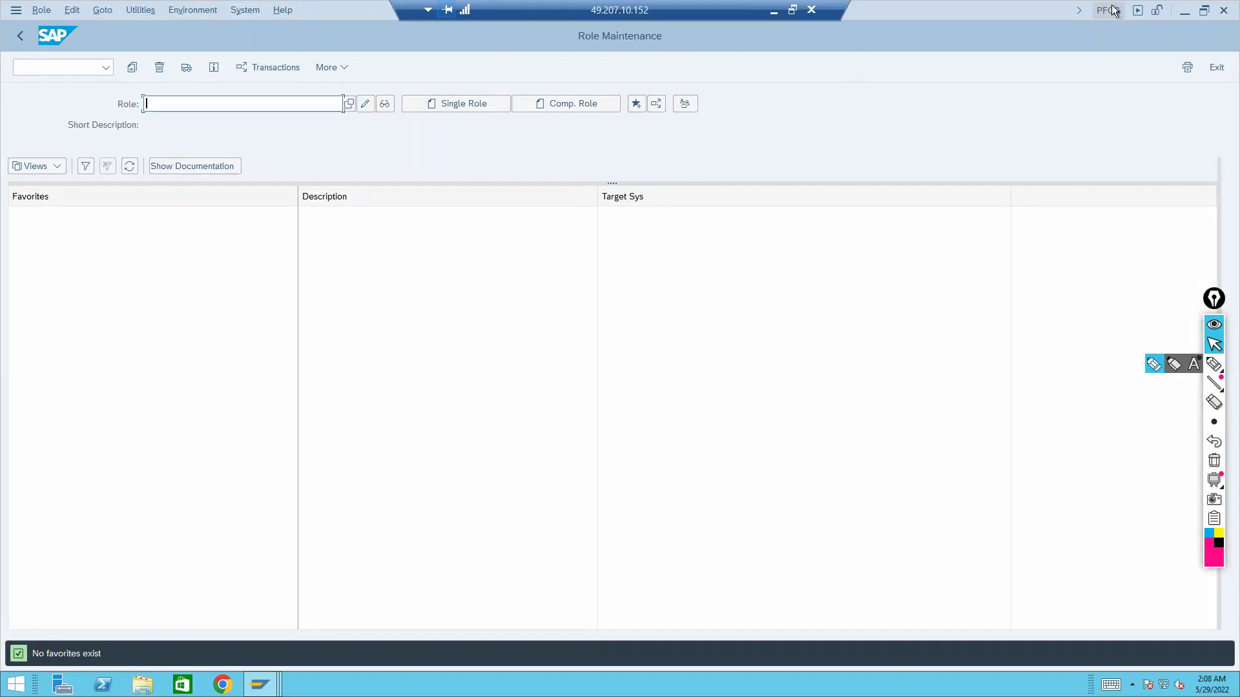
click(21, 34)
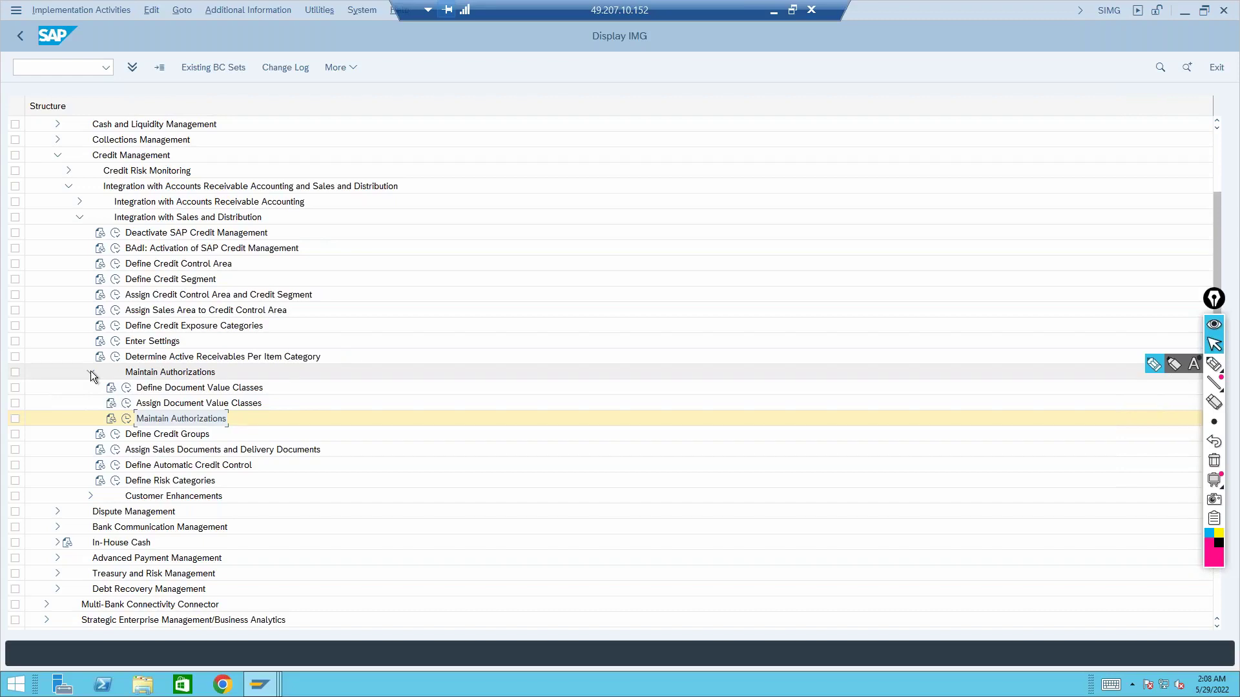
Collapse Maintain Authorizations and select Define Credit Groups below it
click(90, 372)
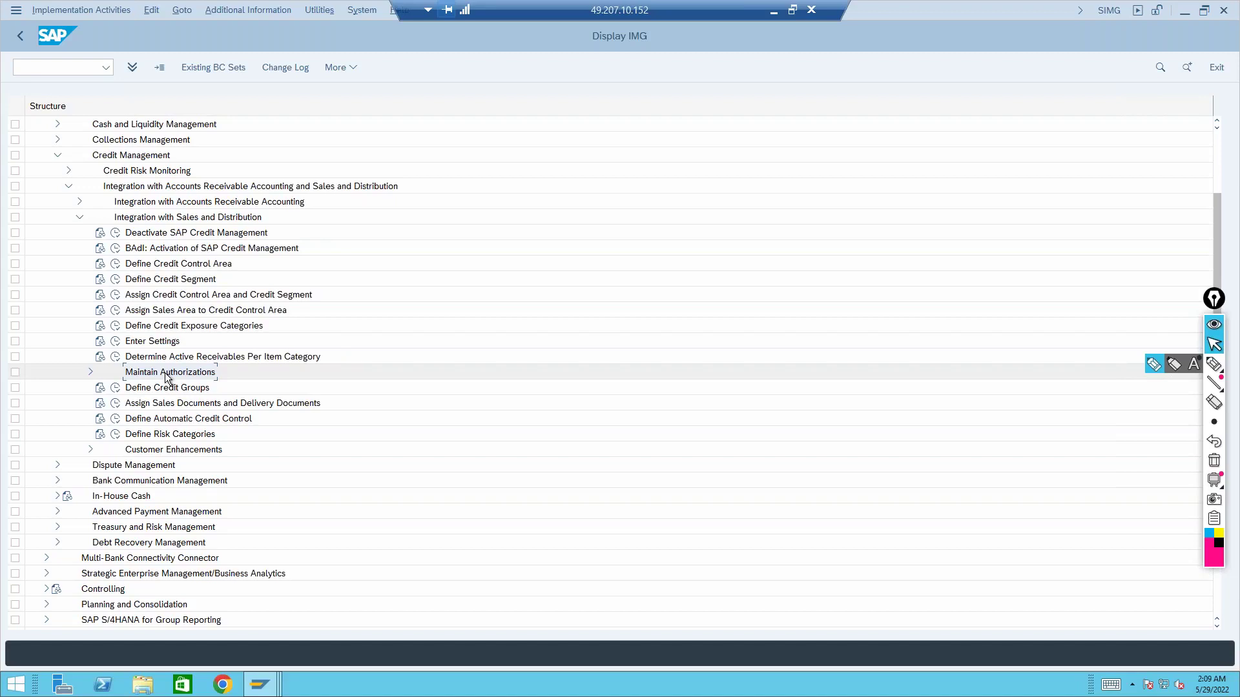
click(167, 392)
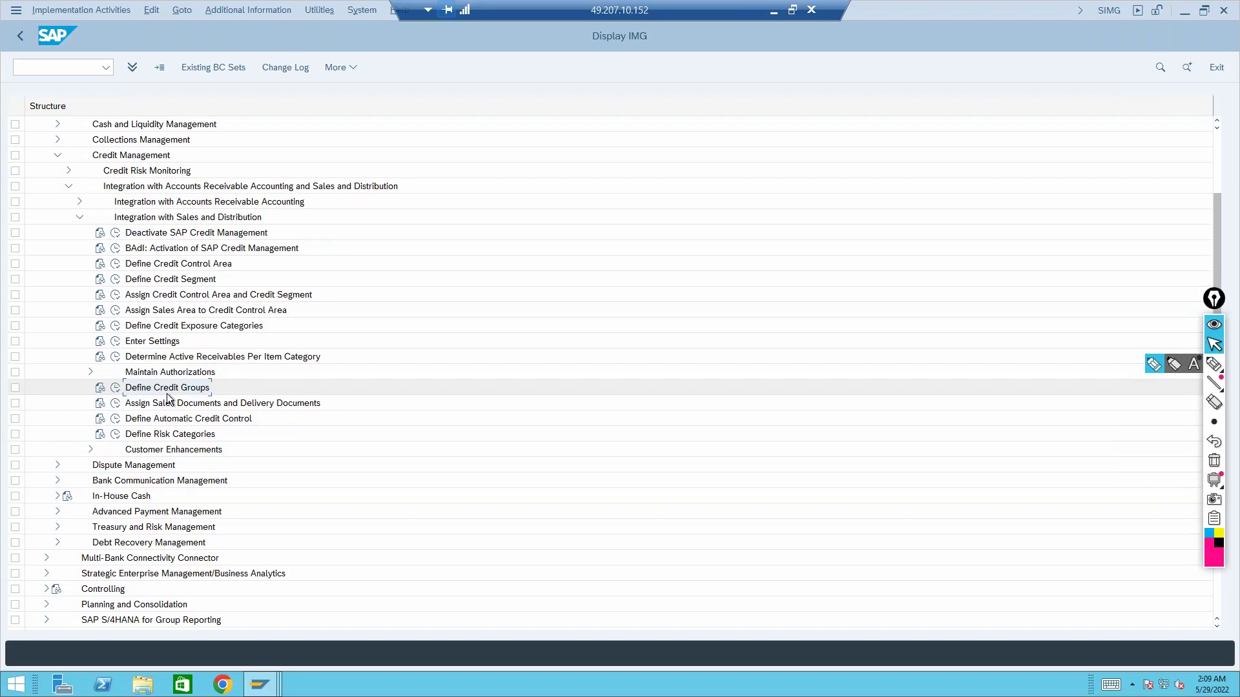
click(115, 389)
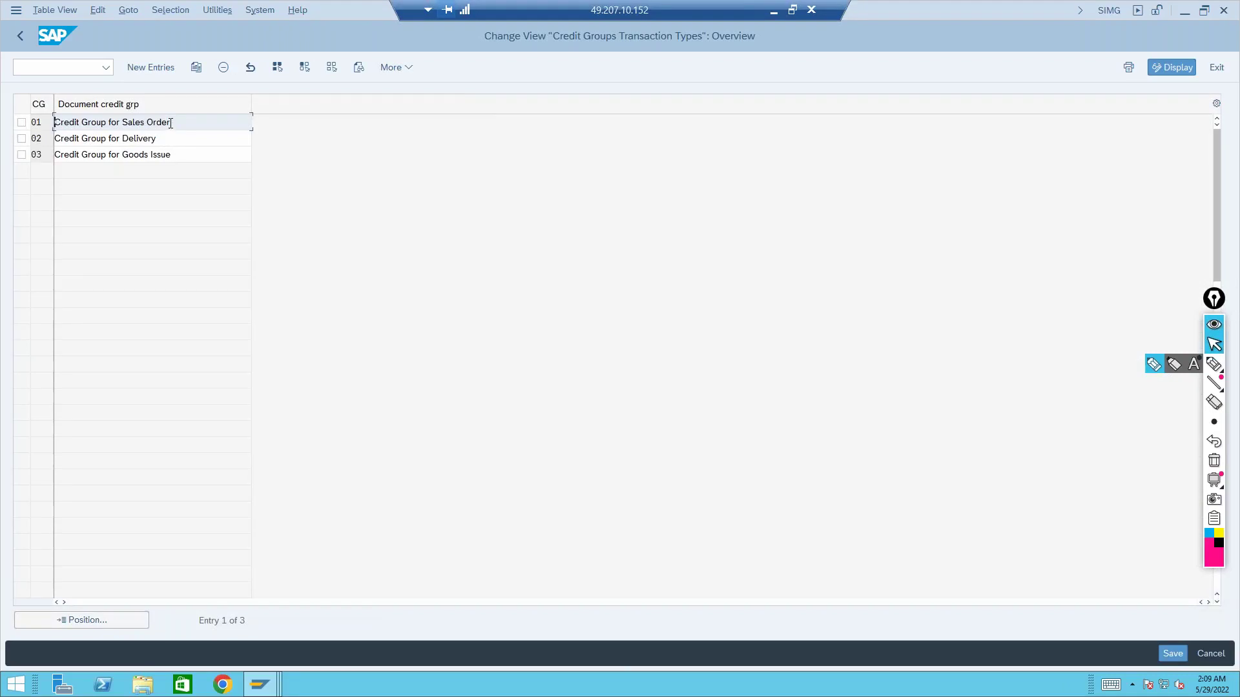
drag(171, 122, 130, 157)
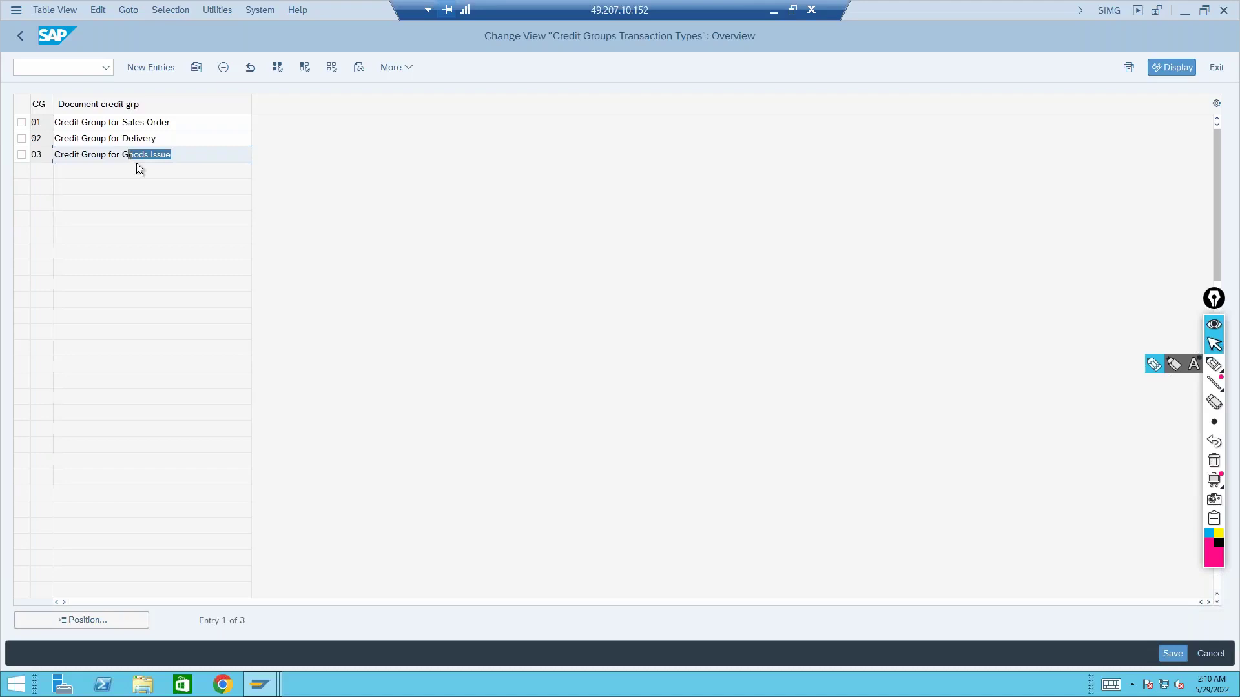
click(21, 36)
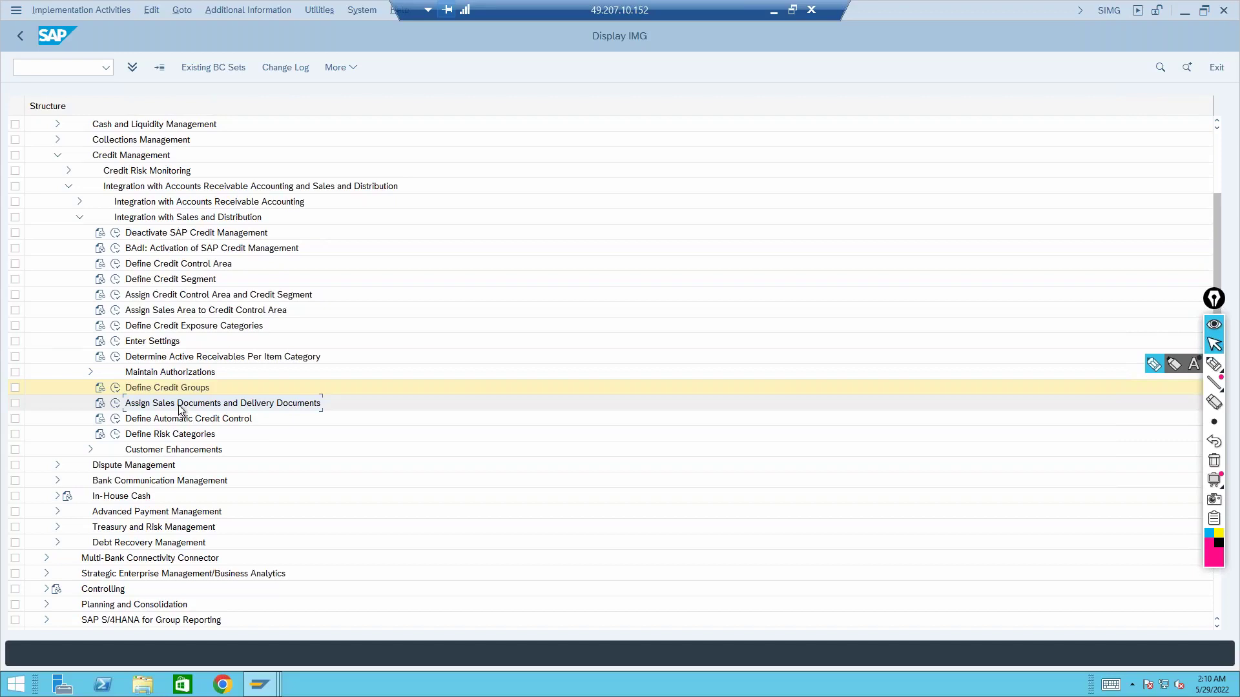
Open the Sales Document Types credit limit check activity from Assign Sales Documents and Delivery Documents
click(116, 404)
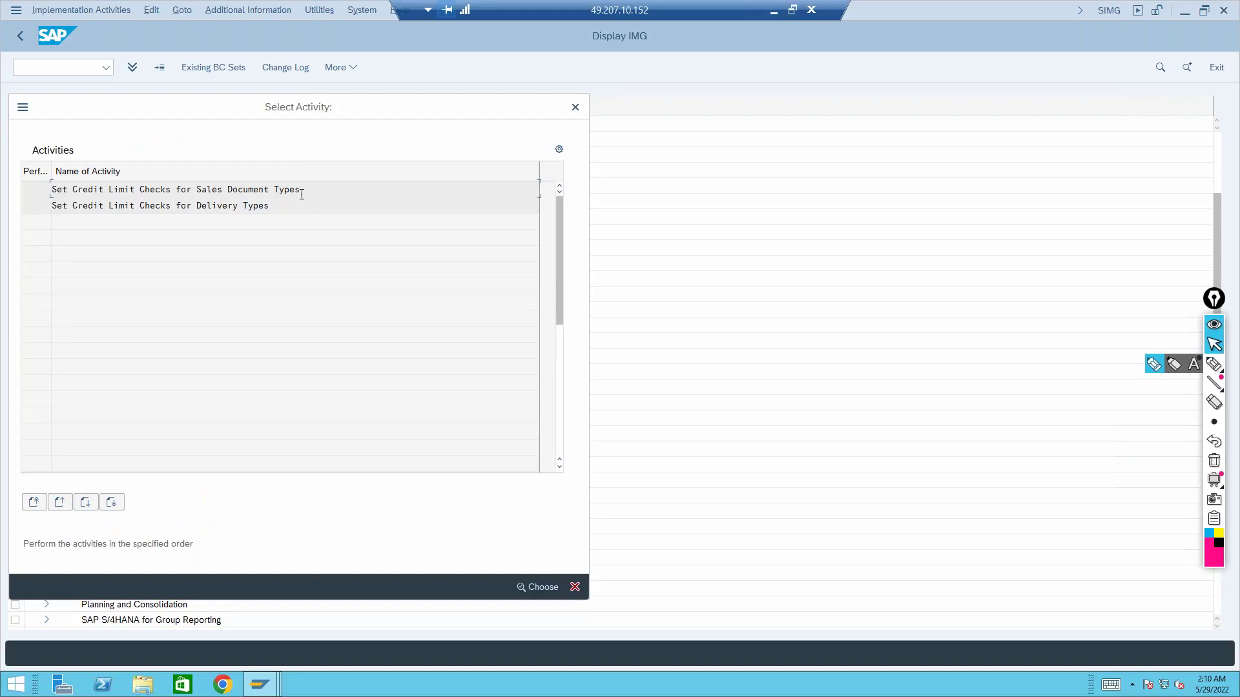
drag(308, 187, 124, 181)
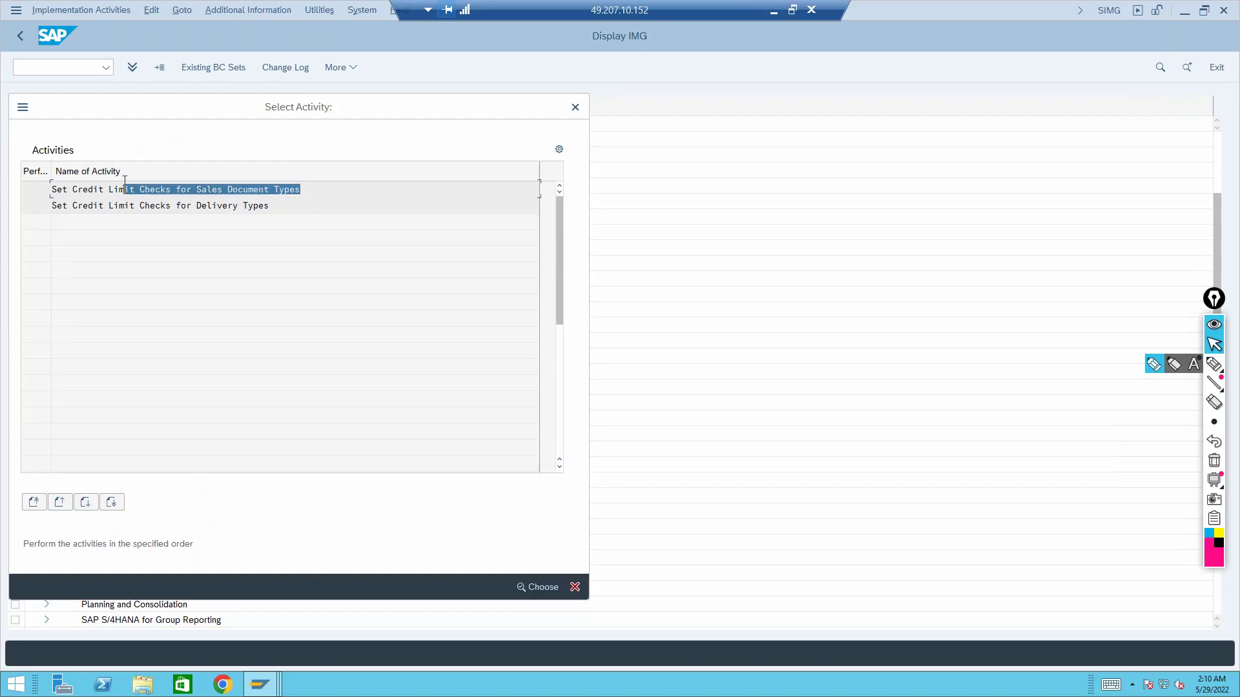
double_click(181, 190)
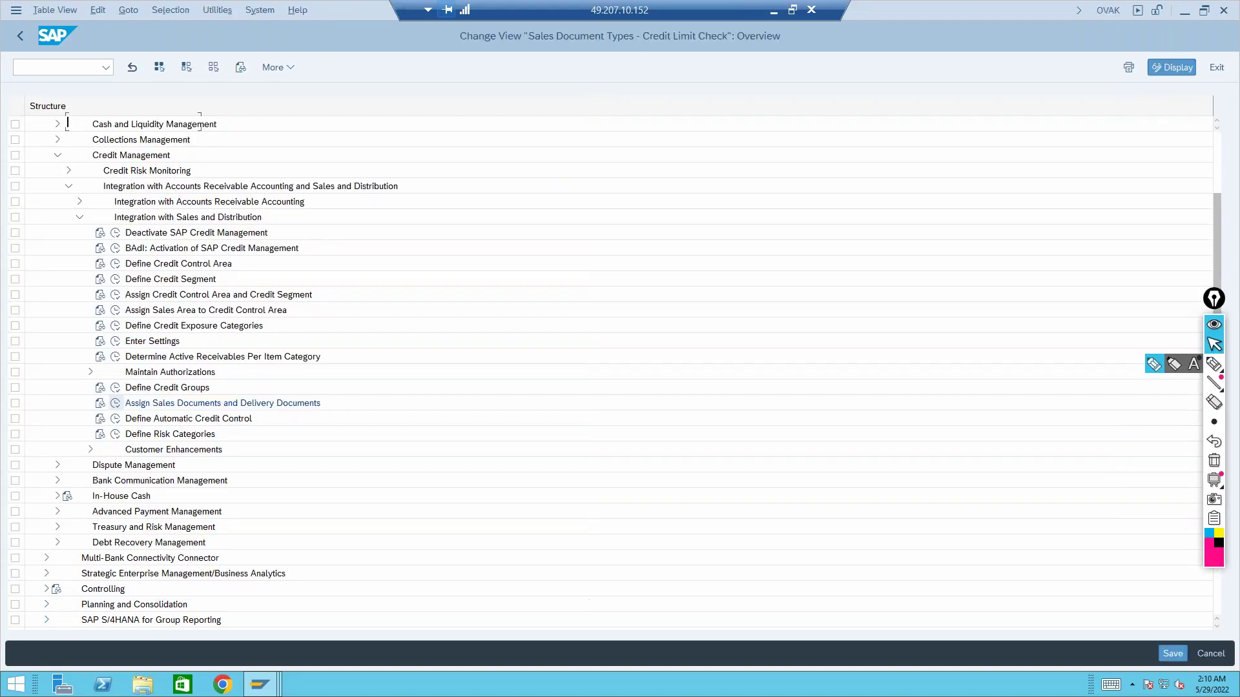
Position the table on sales document type OR and list its Check credit options
click(92, 623)
text(or)
key(Return)
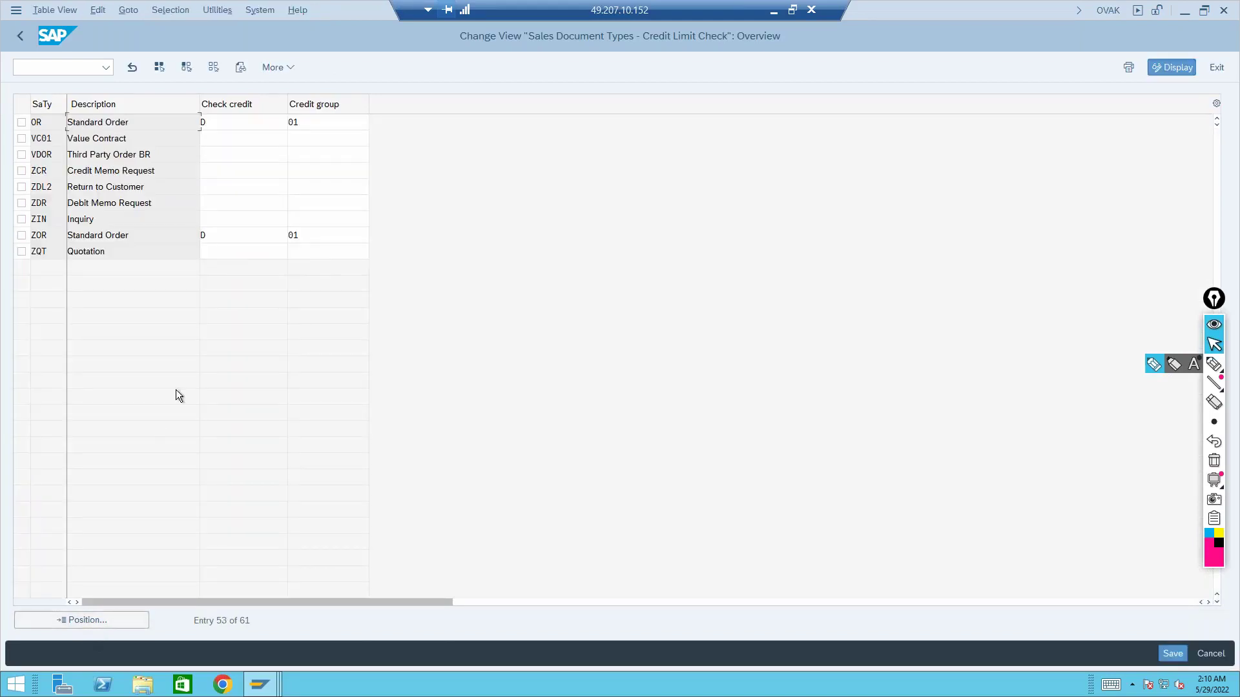
click(220, 122)
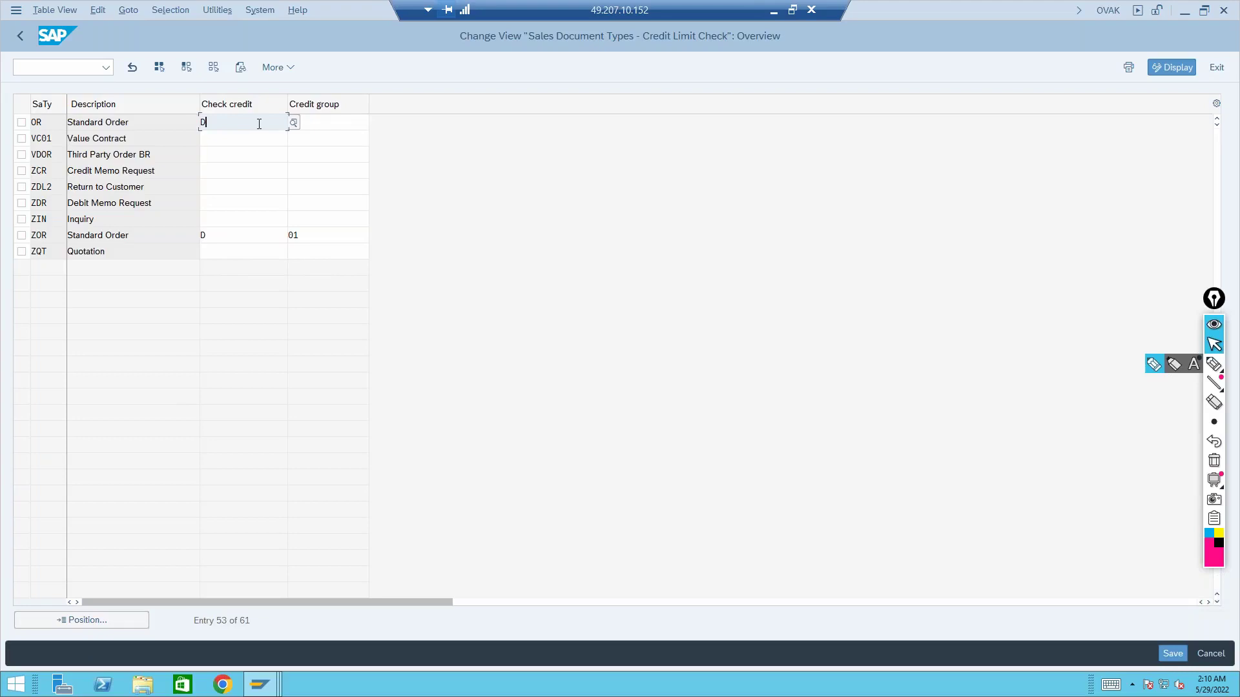
click(294, 124)
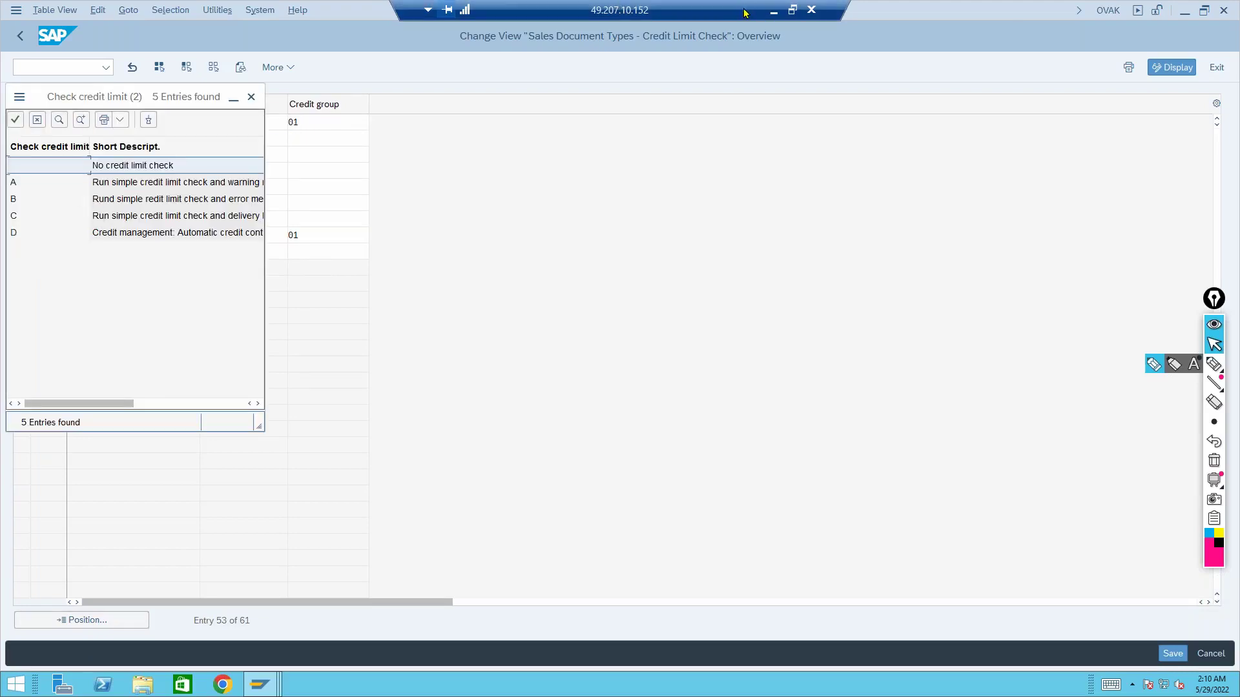
click(773, 12)
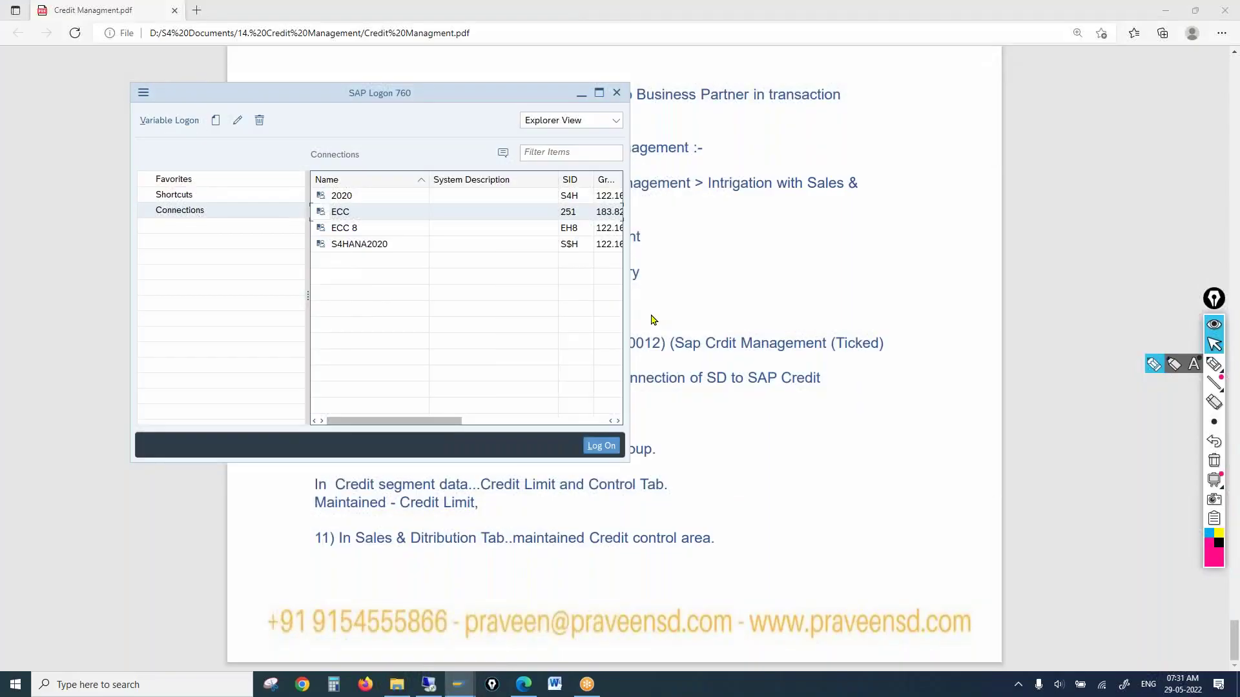
click(617, 92)
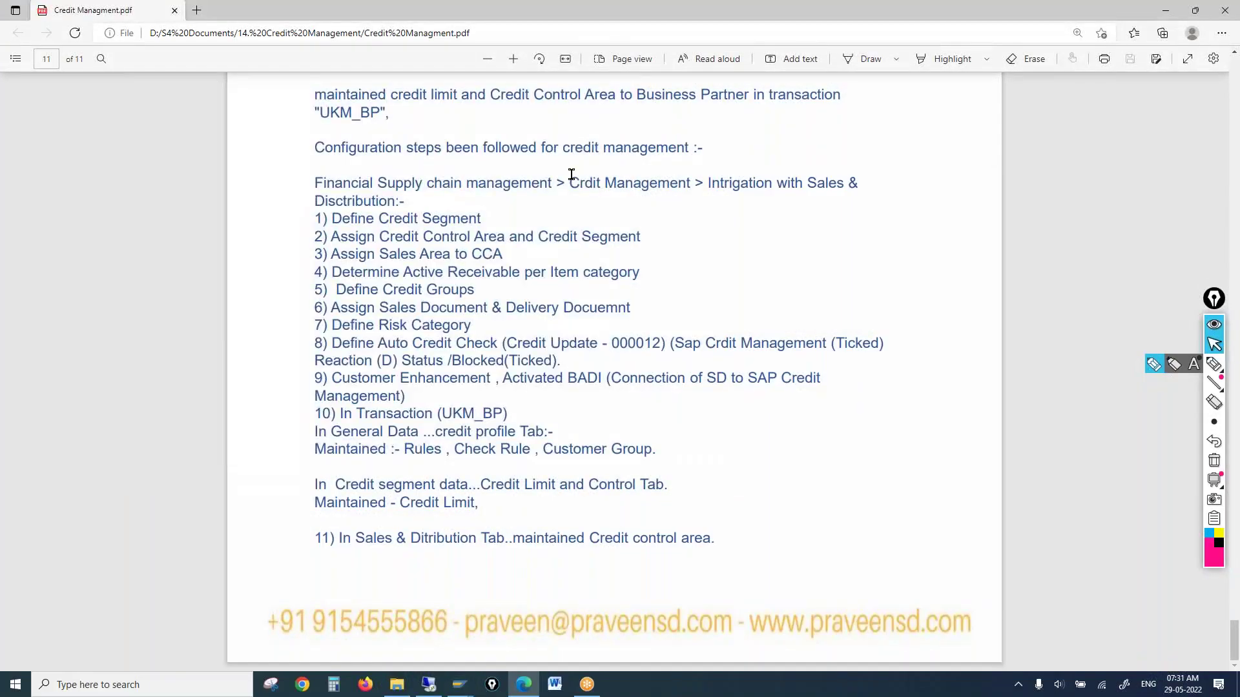
scroll(572, 175, up, 5)
scroll(572, 174, up, 20)
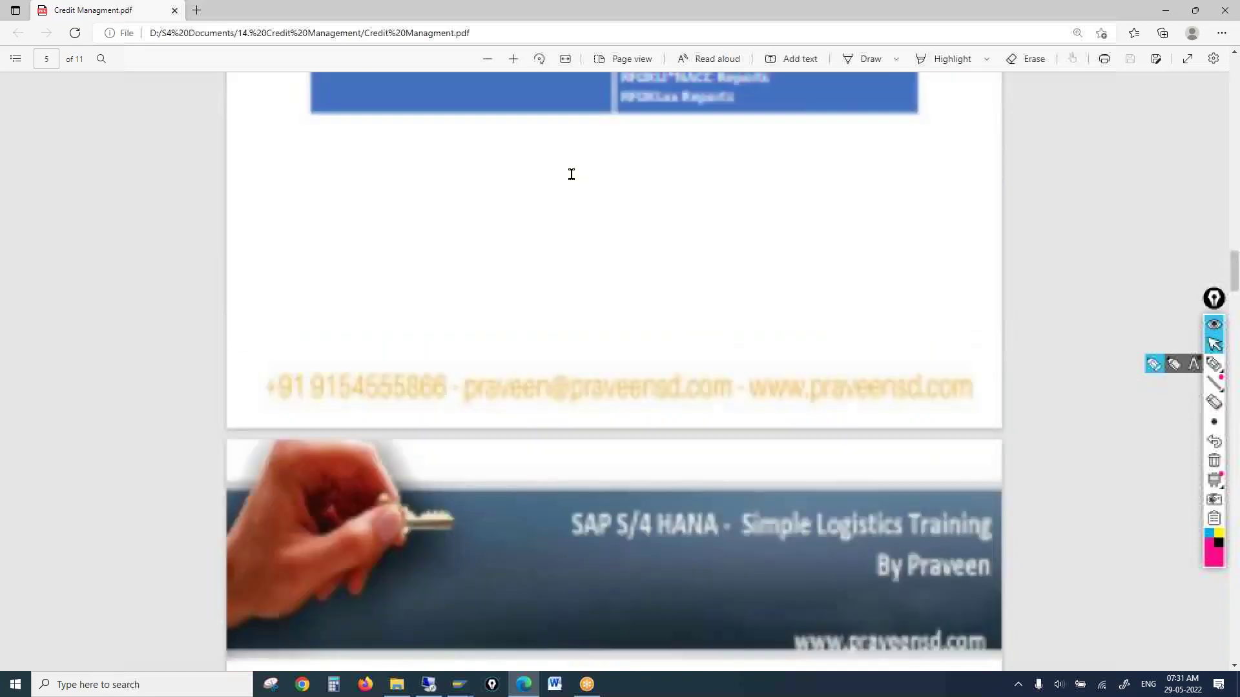
scroll(572, 175, up, 10)
scroll(572, 175, down, 3)
scroll(571, 174, up, 1)
scroll(572, 175, up, 1)
drag(369, 246, 602, 248)
drag(831, 211, 861, 212)
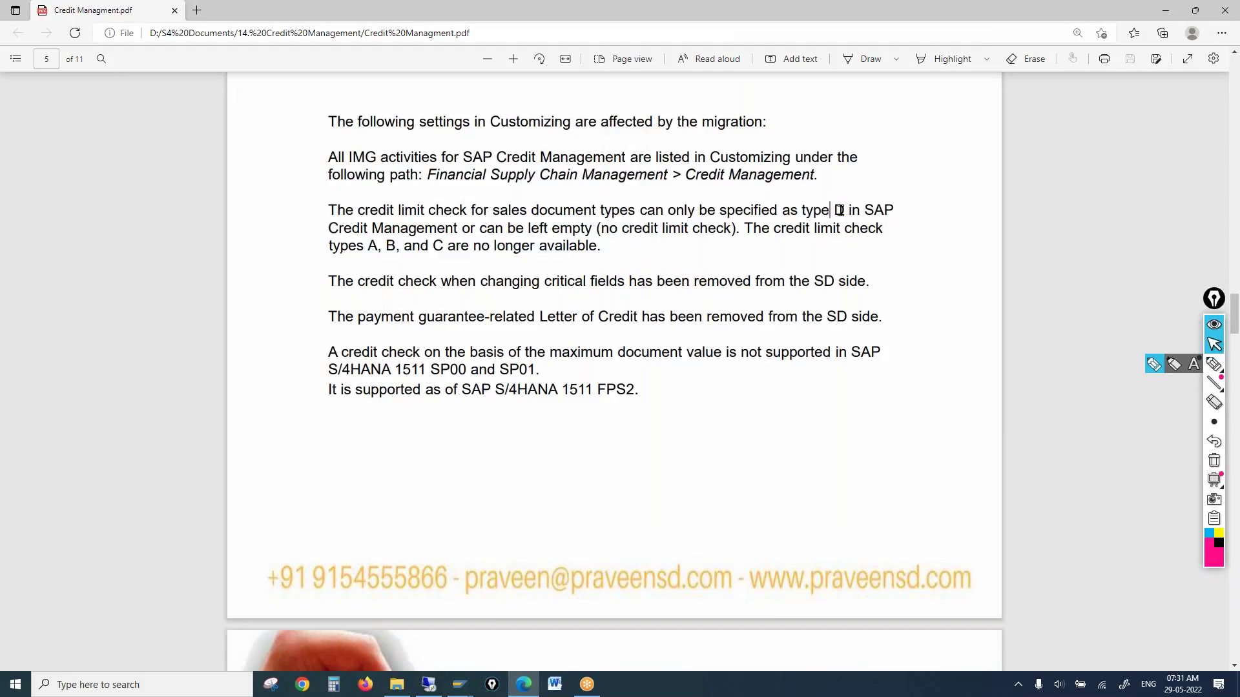
click(456, 686)
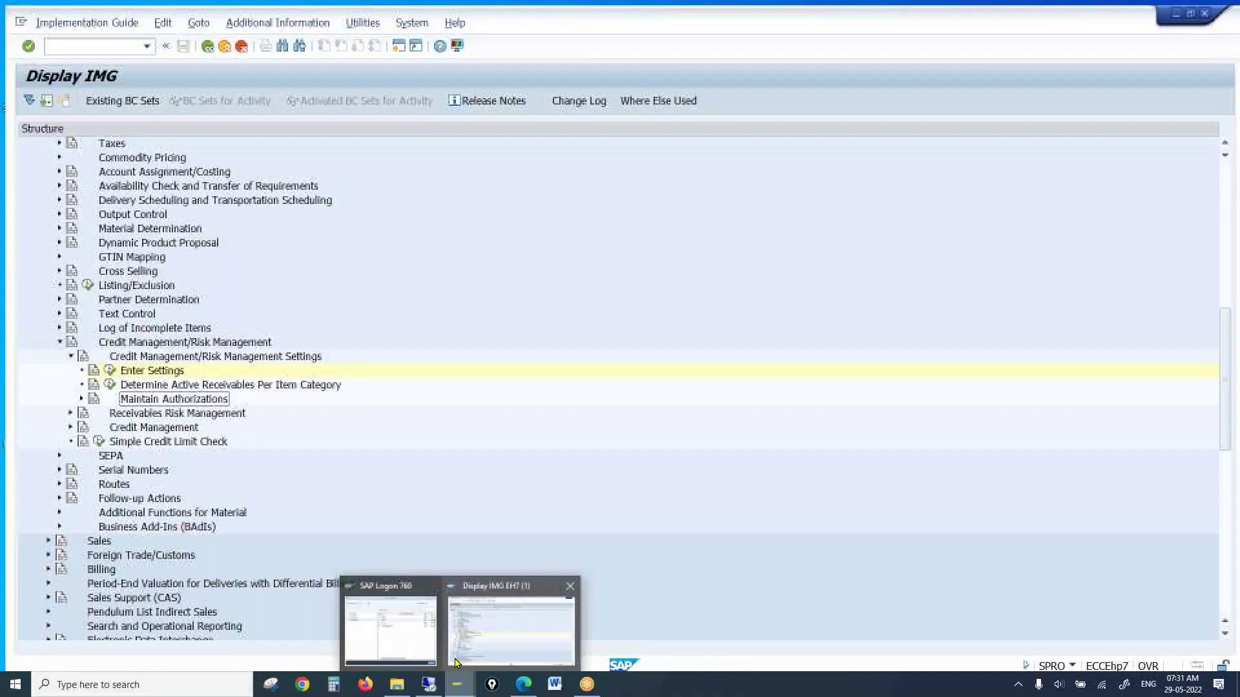
click(431, 686)
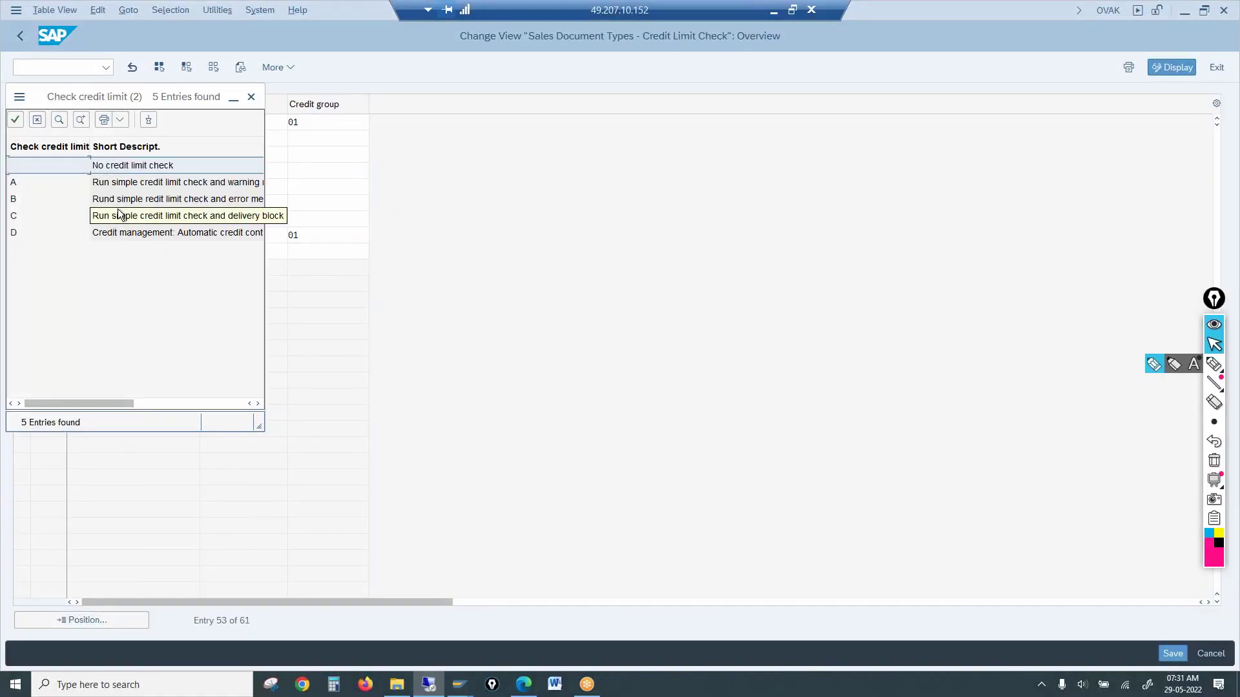
Try Check credit A for OR and read the resulting credit management error
click(123, 185)
double_click(123, 185)
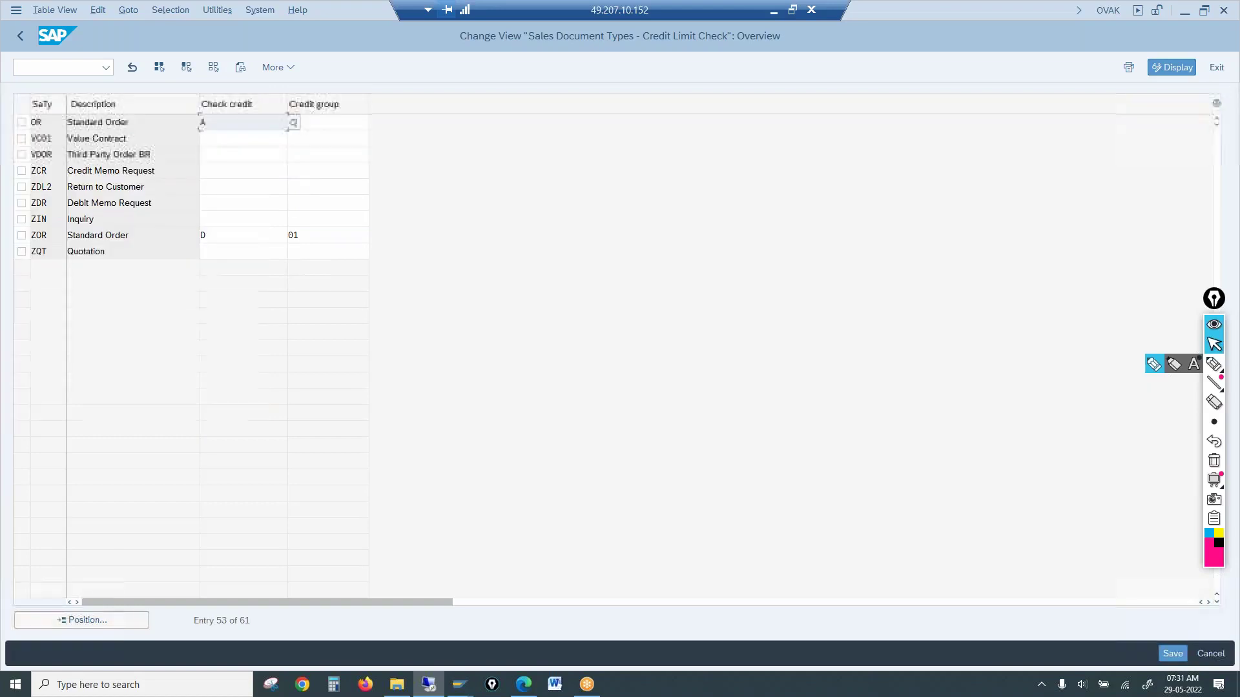
click(317, 123)
text(01)
key(BackSpace)
key(BackSpace)
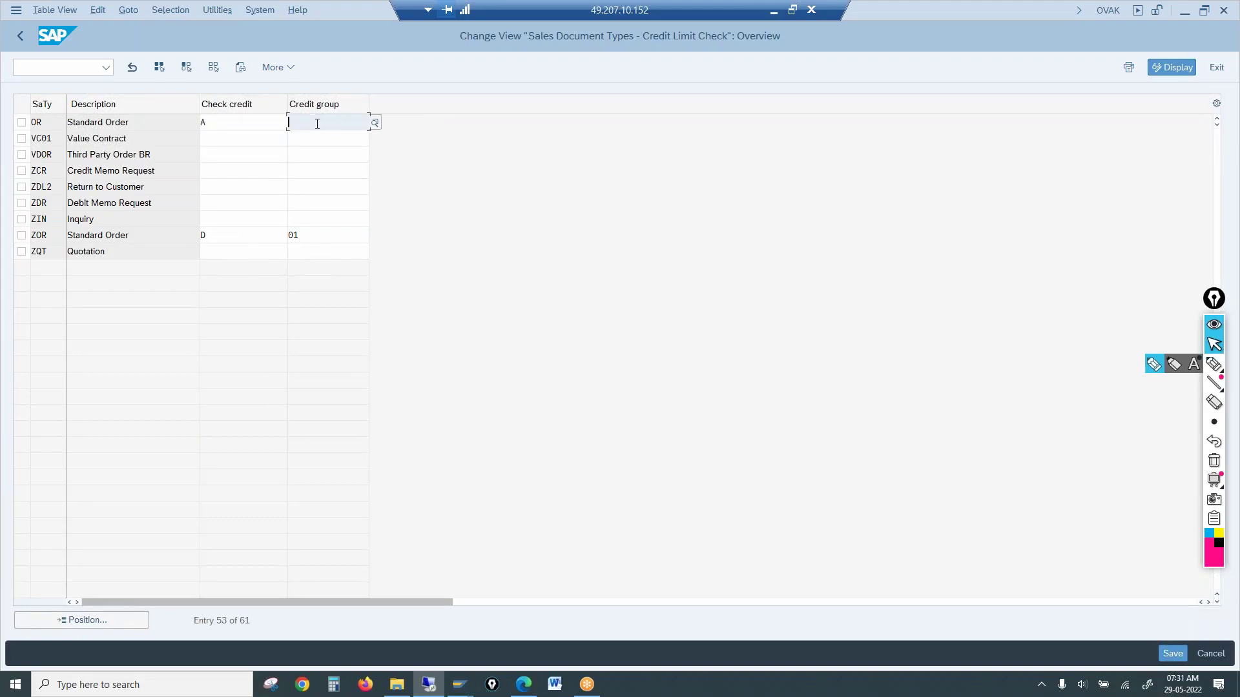
key(Return)
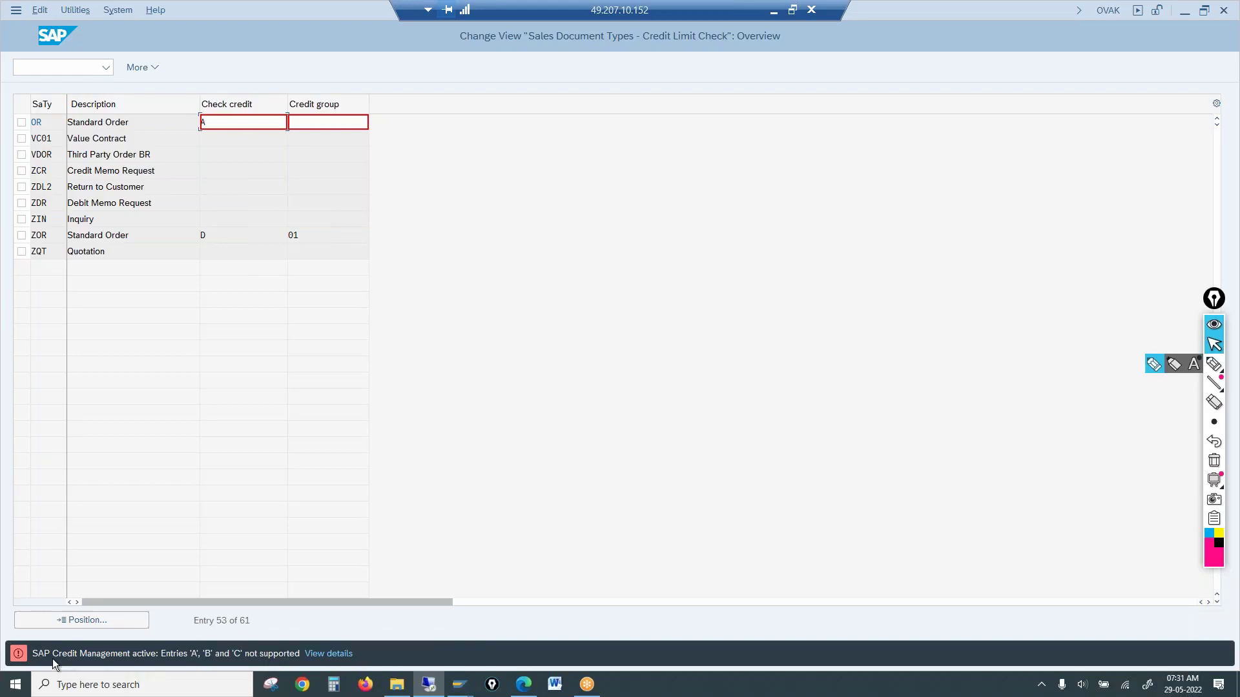
click(344, 655)
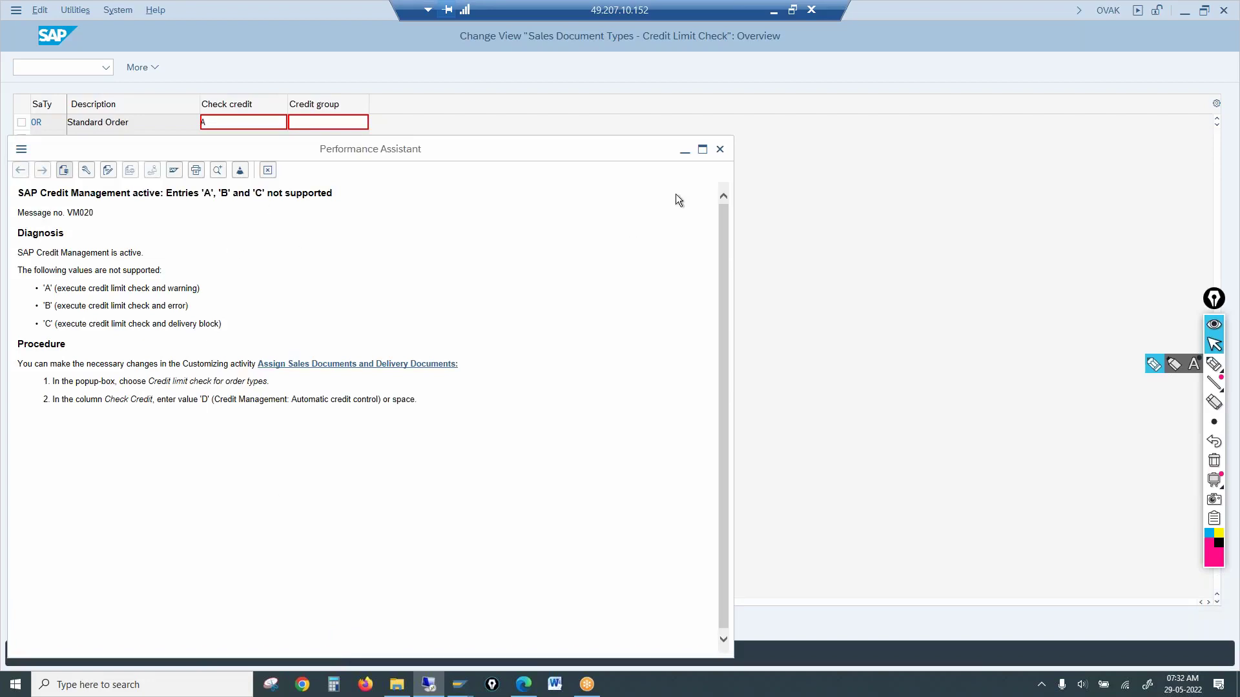
click(720, 149)
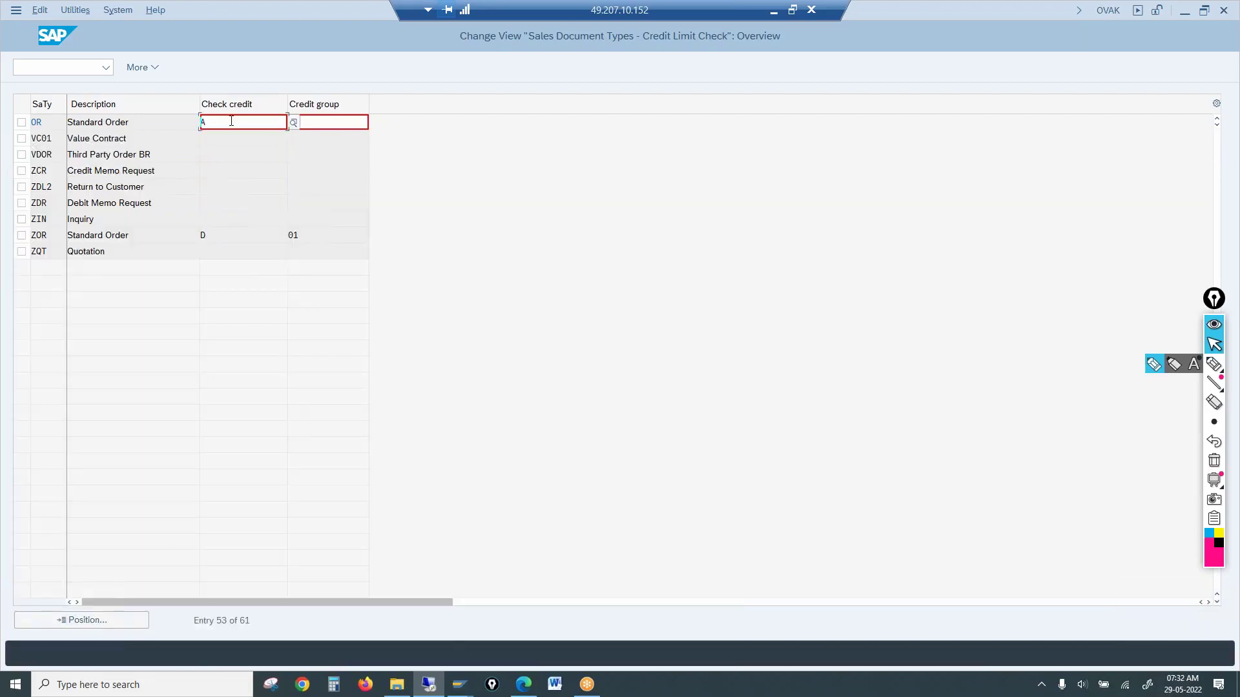
Change OR's Check credit from A to D
drag(229, 123, 86, 125)
text(D)
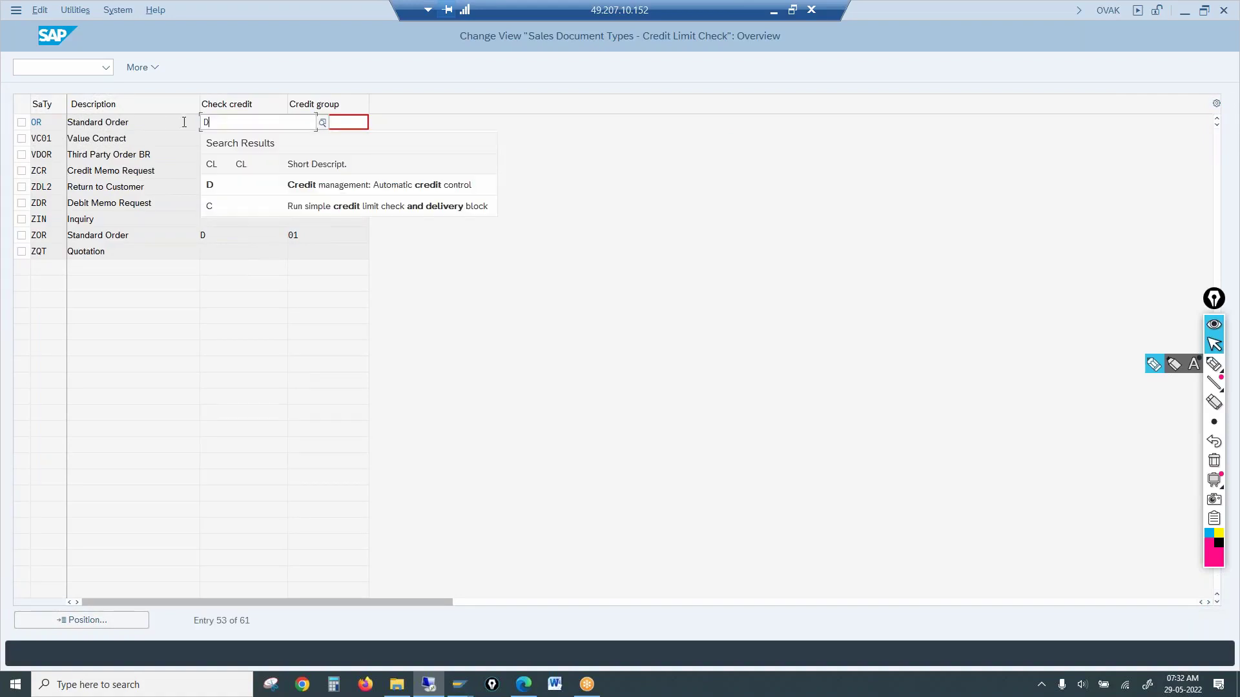
key(Return)
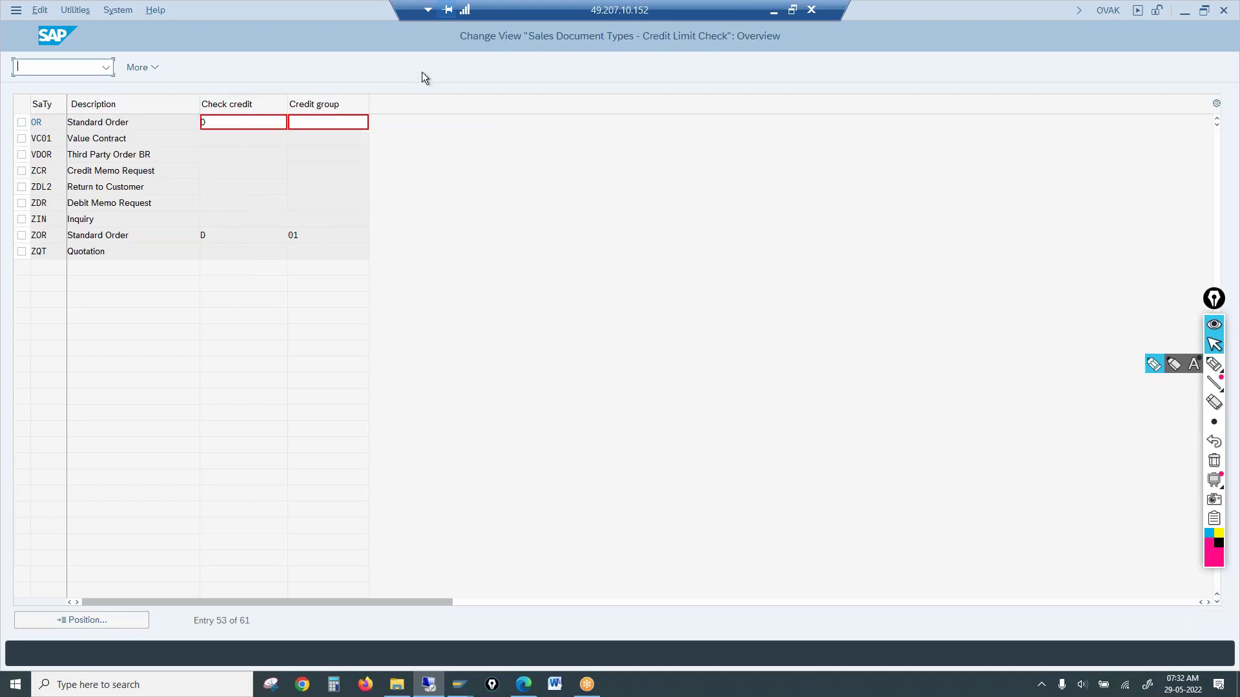
click(337, 123)
key(Return)
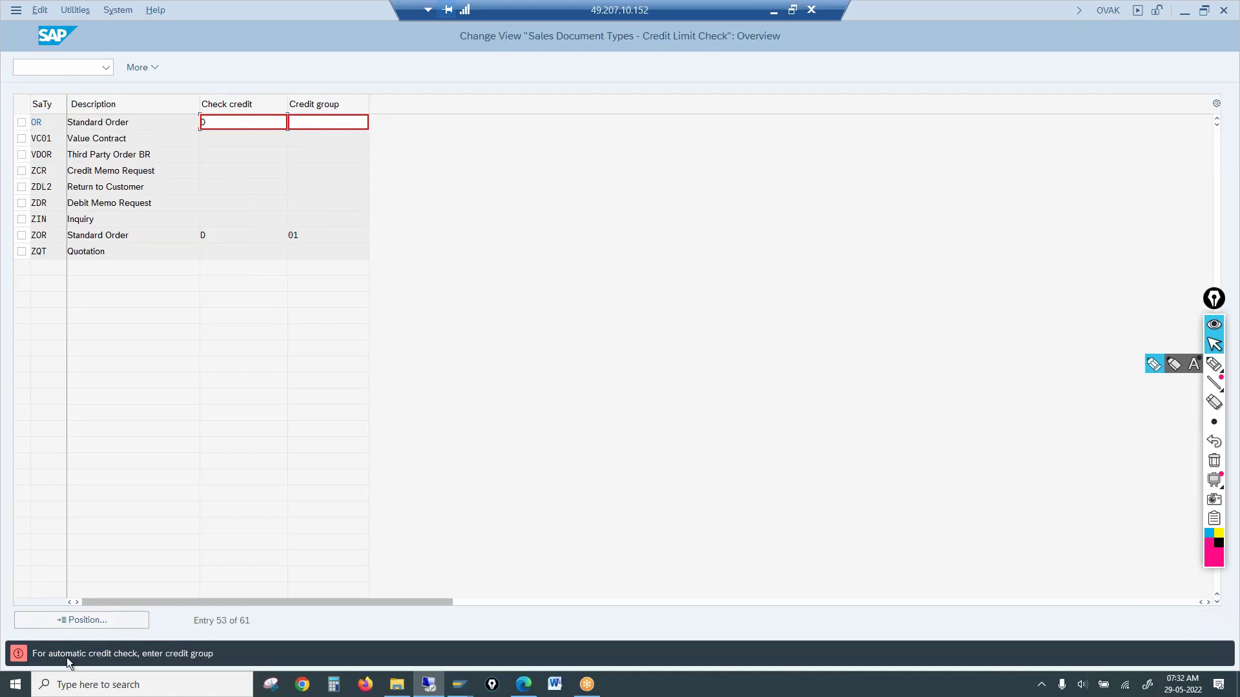
Enter credit group 01 for OR and leave the sales document types table
click(354, 126)
text(1)
key(Return)
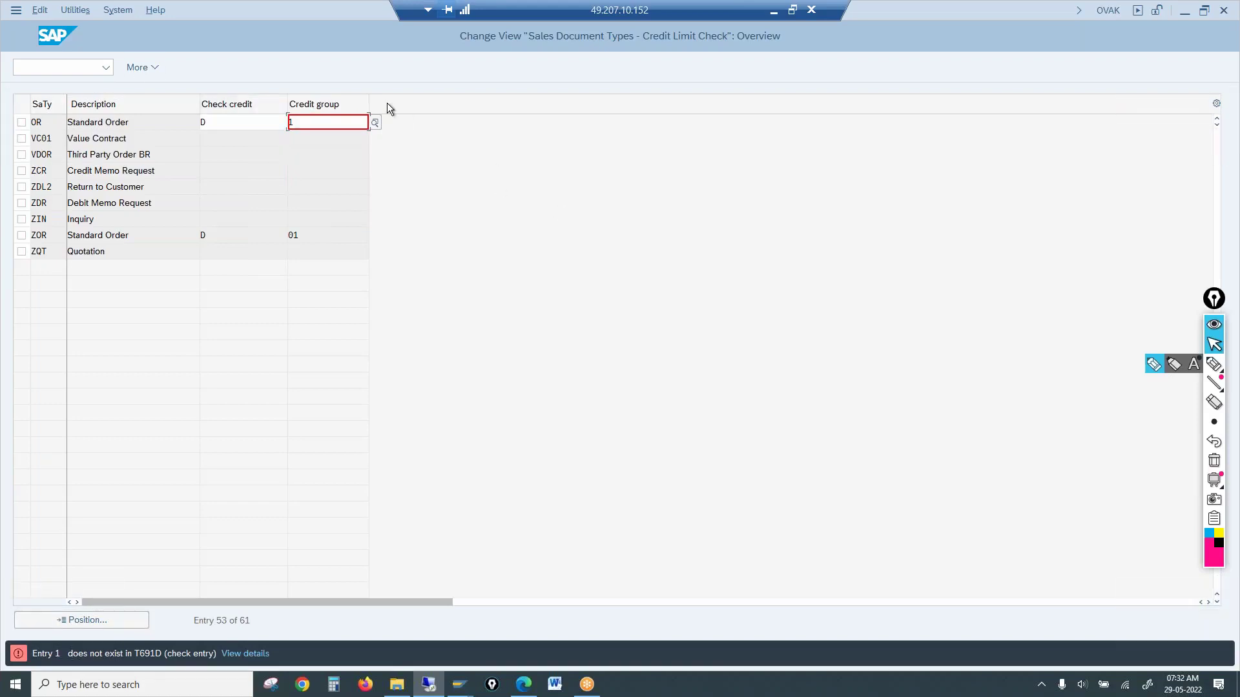
text(01)
key(BackSpace)
key(BackSpace)
key(BackSpace)
text(01)
key(Return)
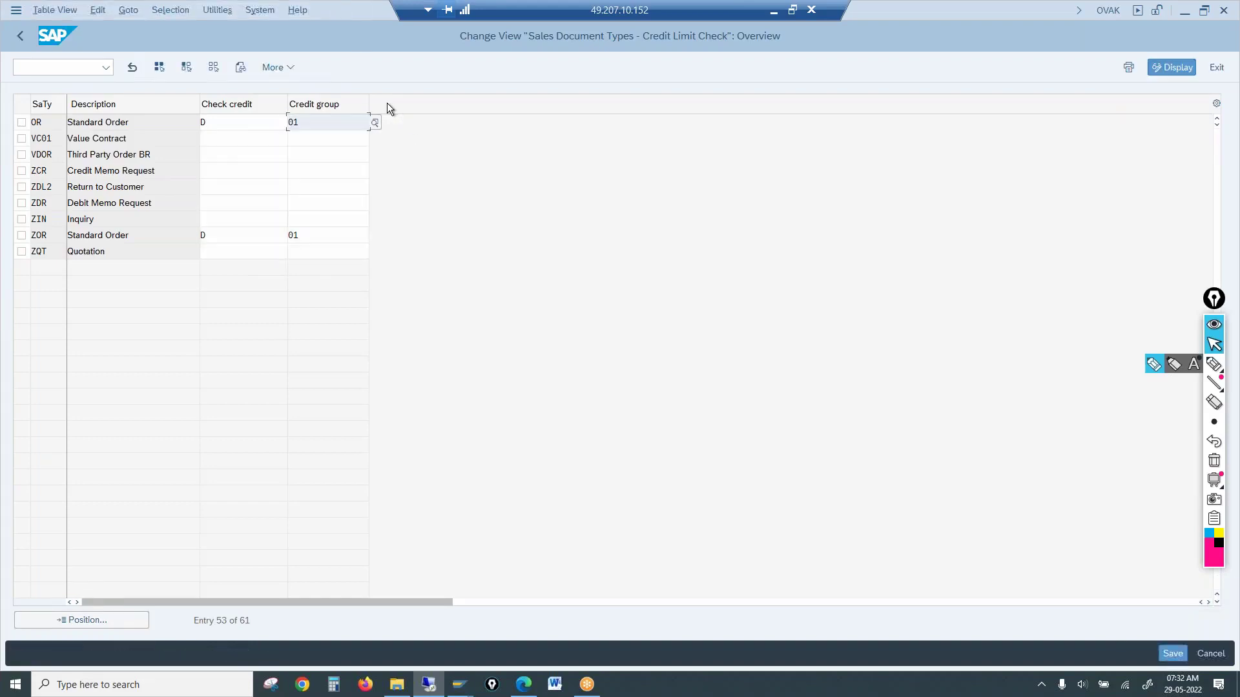
click(23, 39)
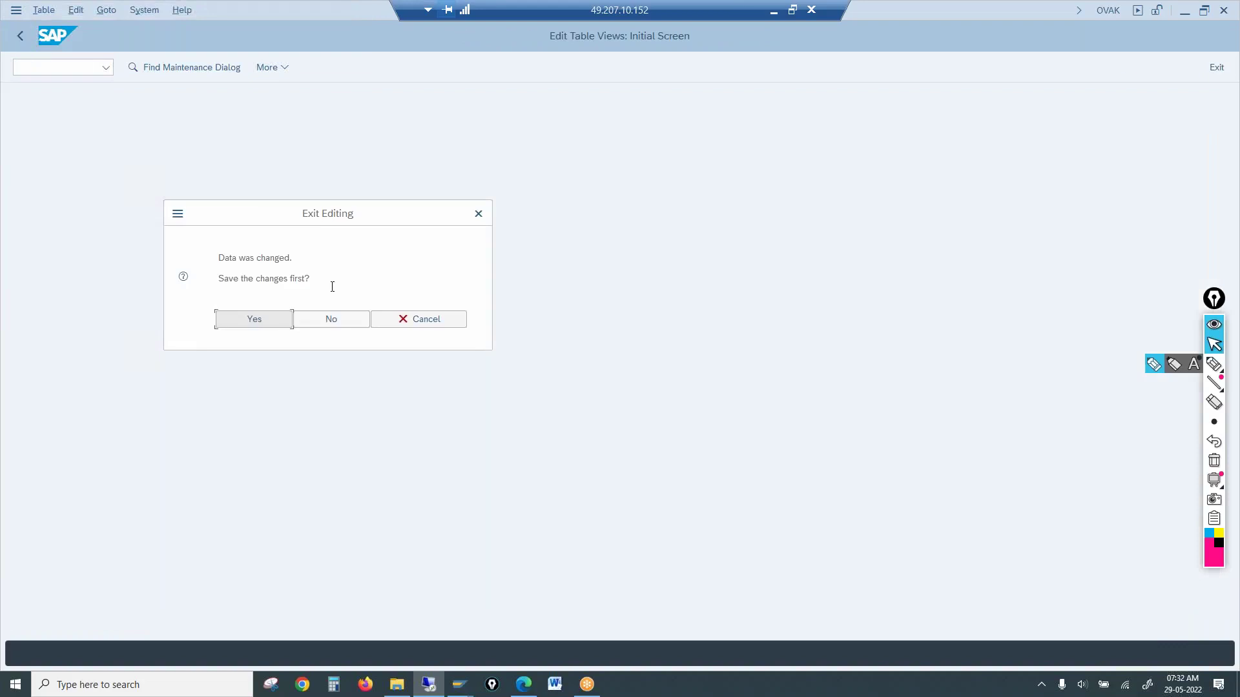
Save the OR changes, then open the delivery types credit limit check and select row LF
click(335, 315)
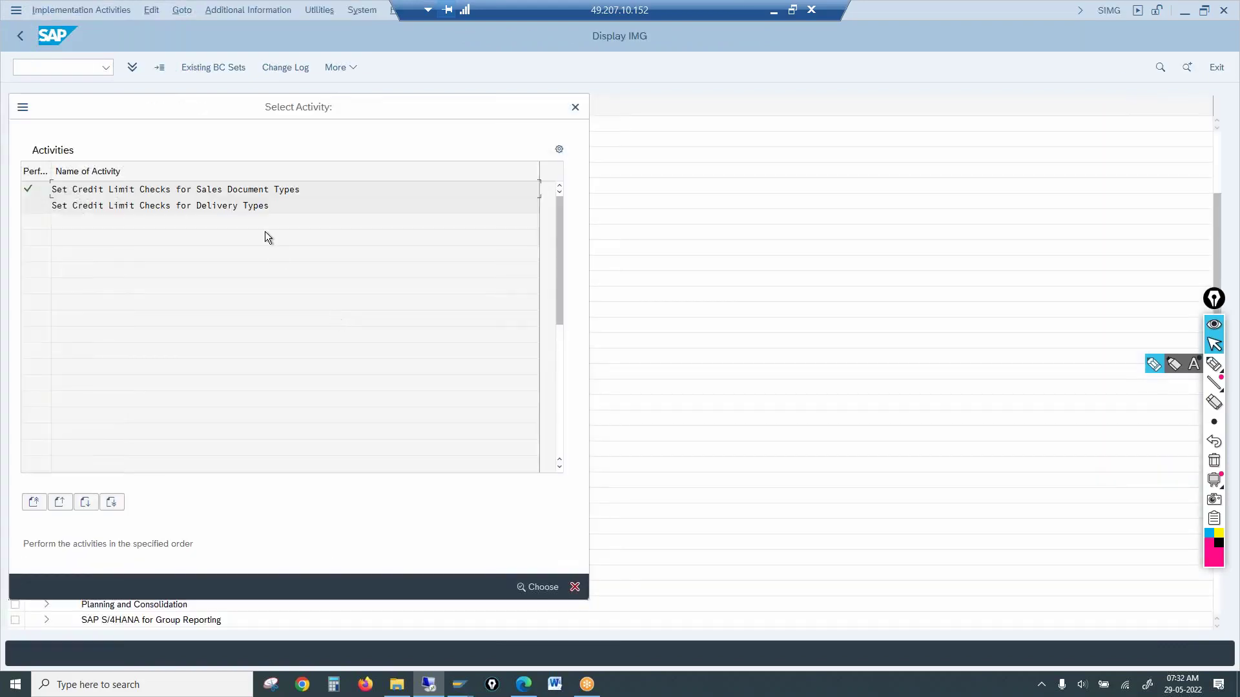
double_click(273, 211)
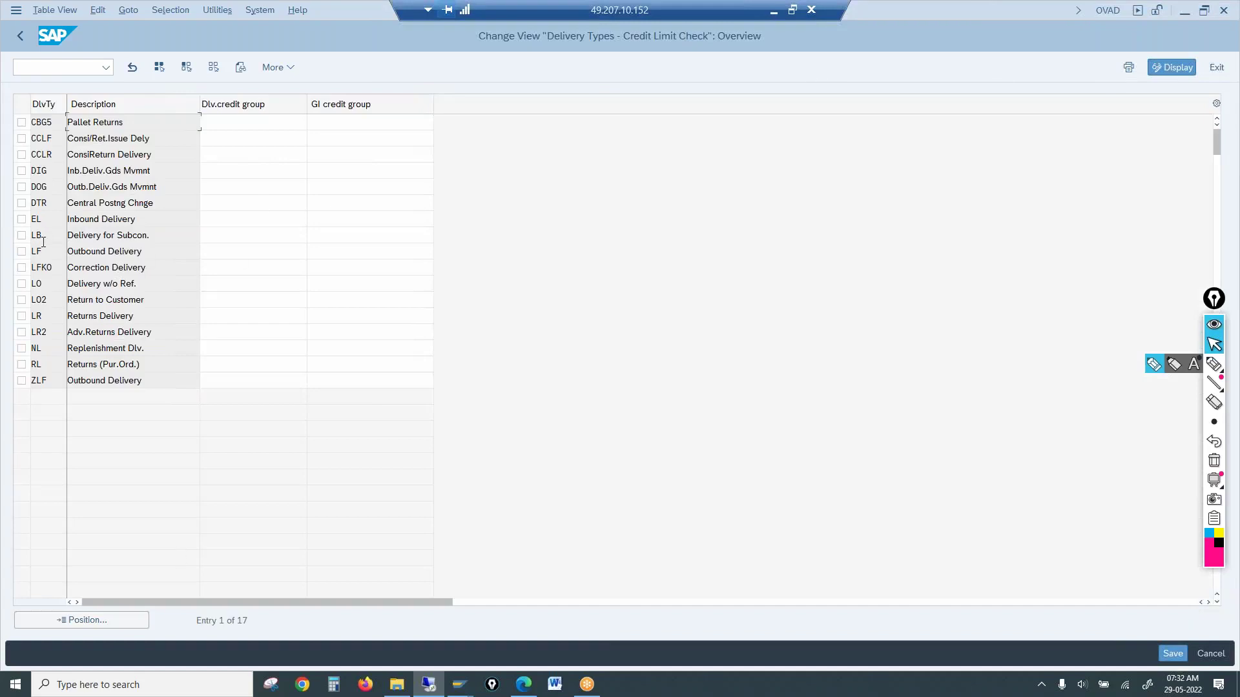
click(22, 251)
click(243, 250)
Review LF's delivery credit group options without choosing, then exit to the IMG tree
click(310, 251)
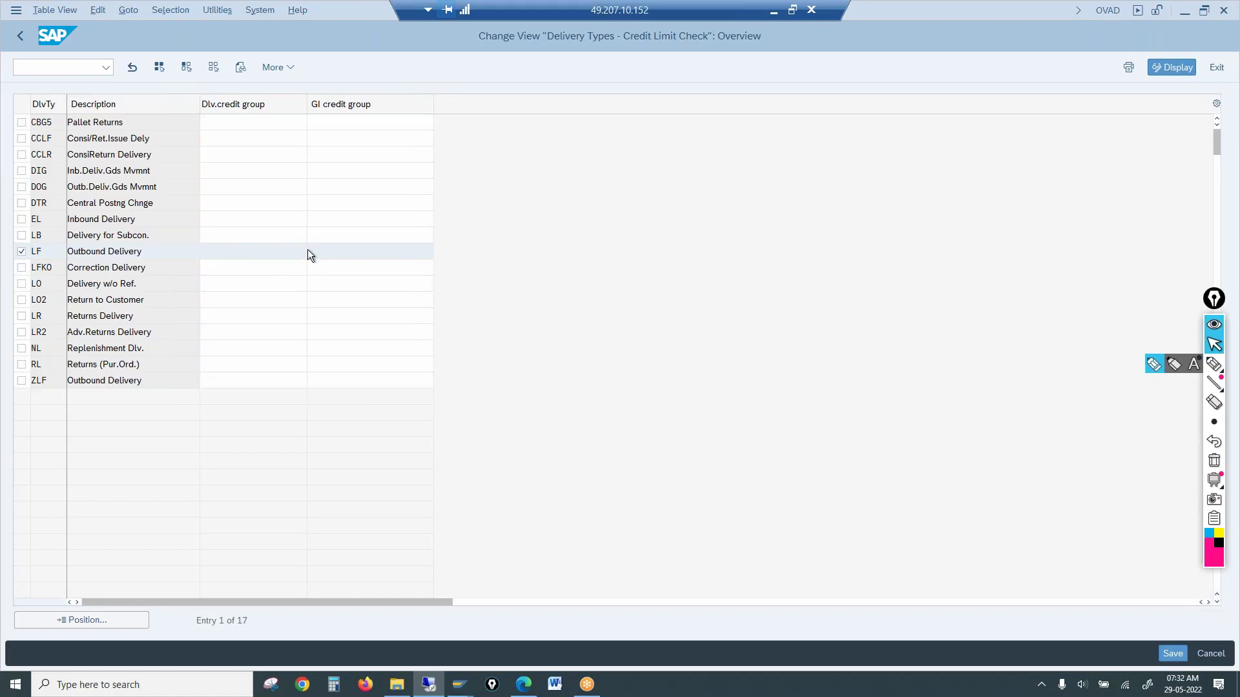
click(162, 390)
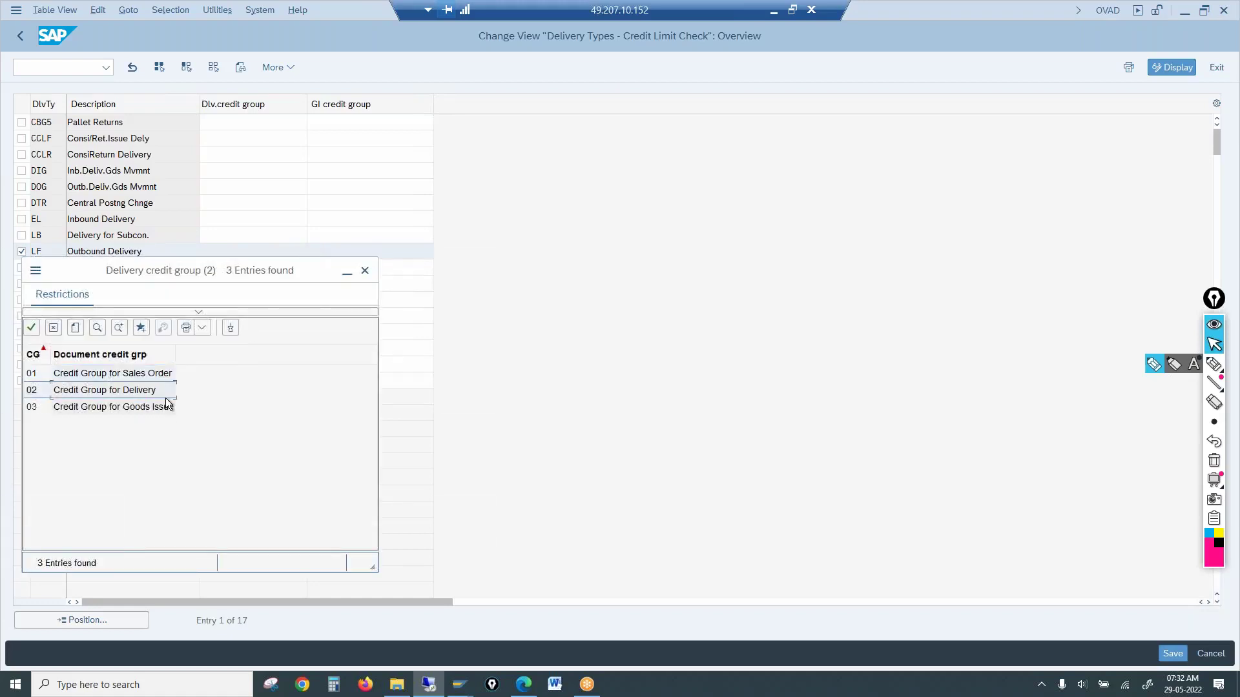
click(365, 271)
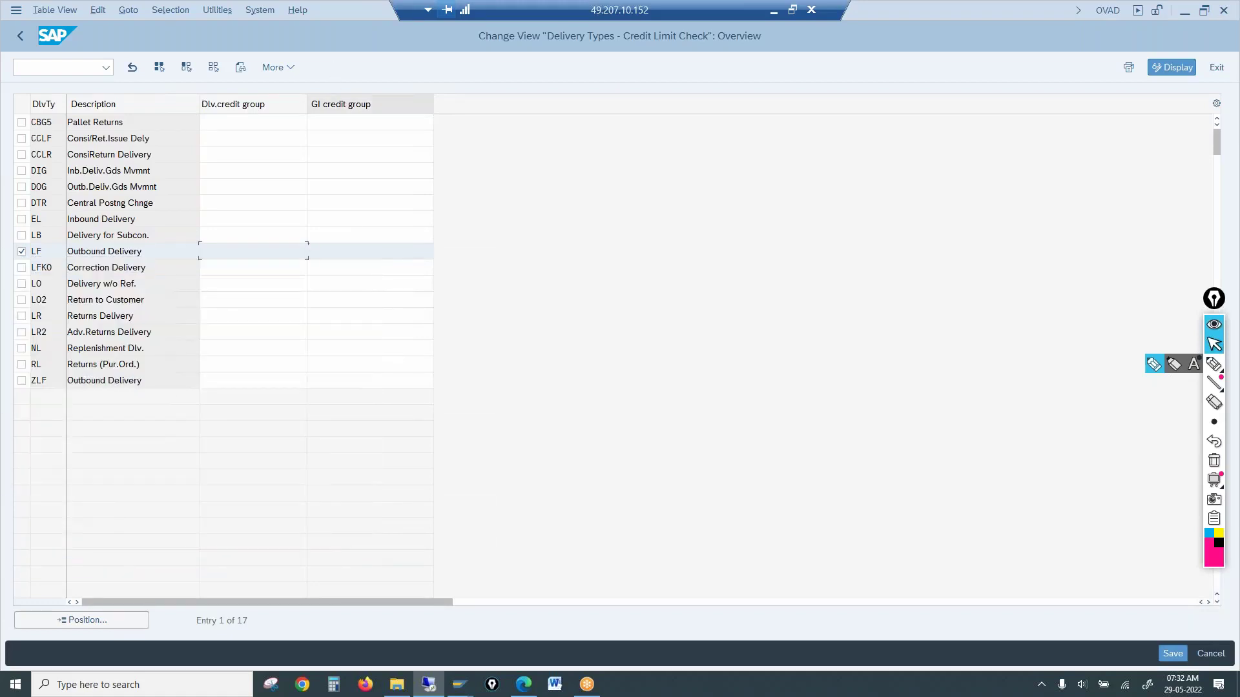
click(329, 253)
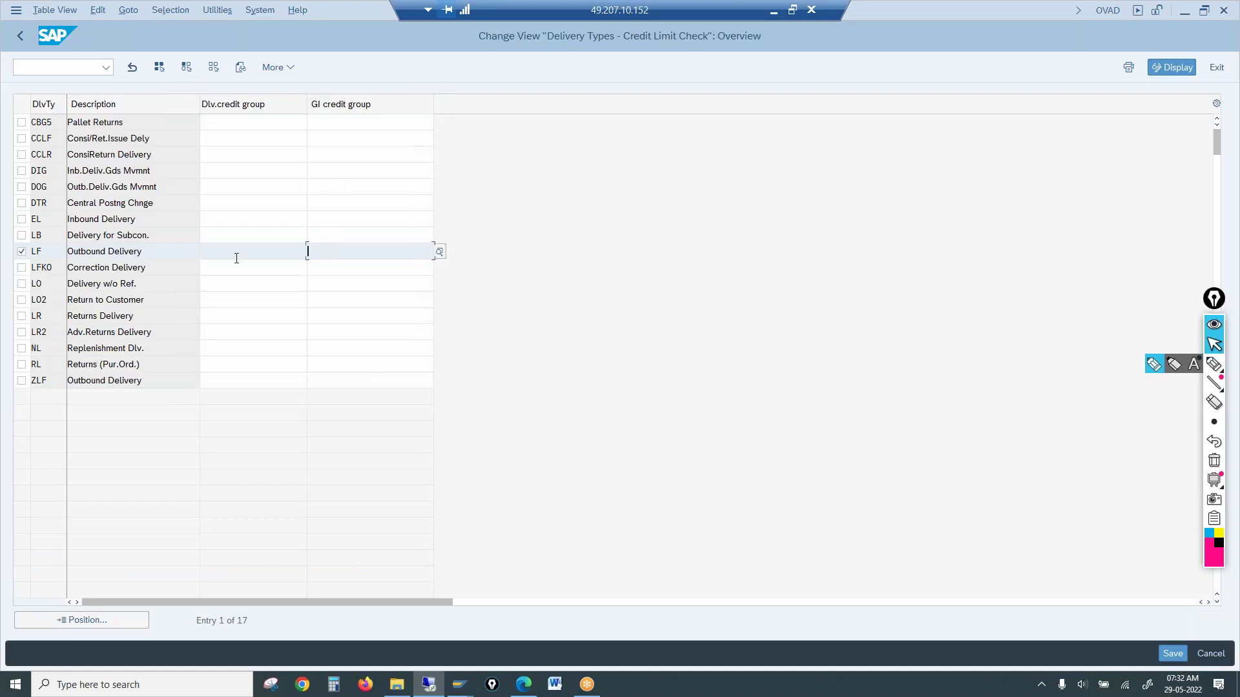
click(17, 41)
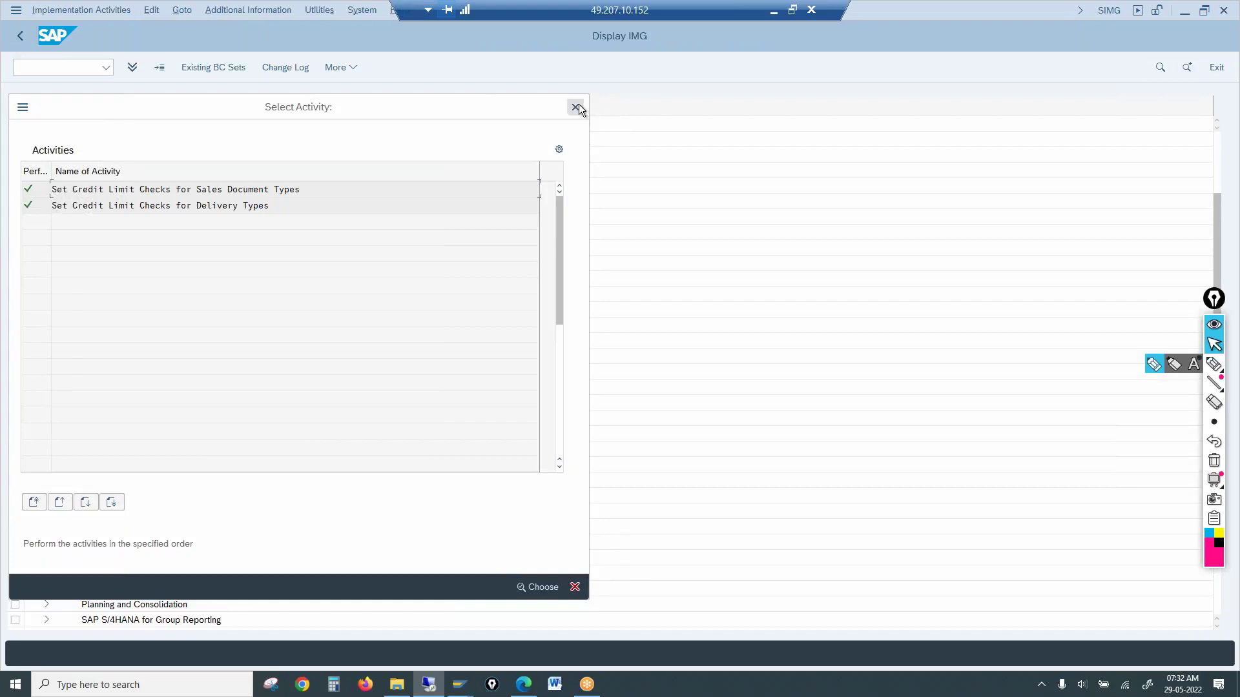
click(577, 108)
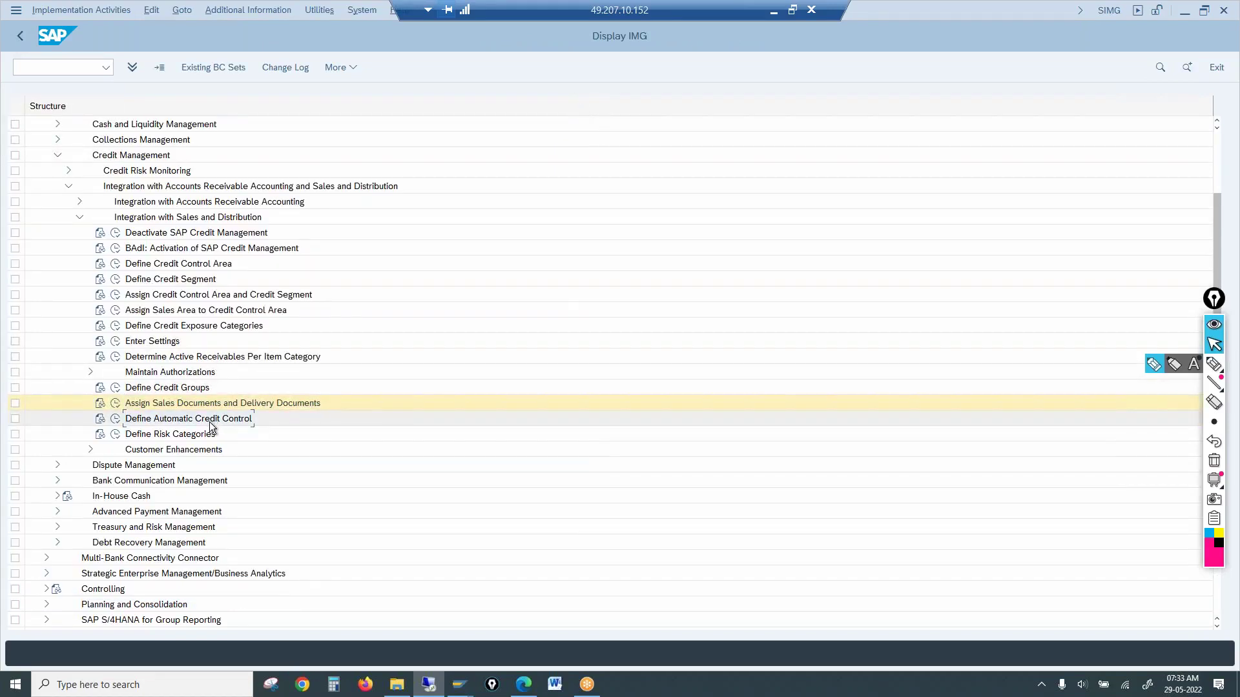
click(115, 420)
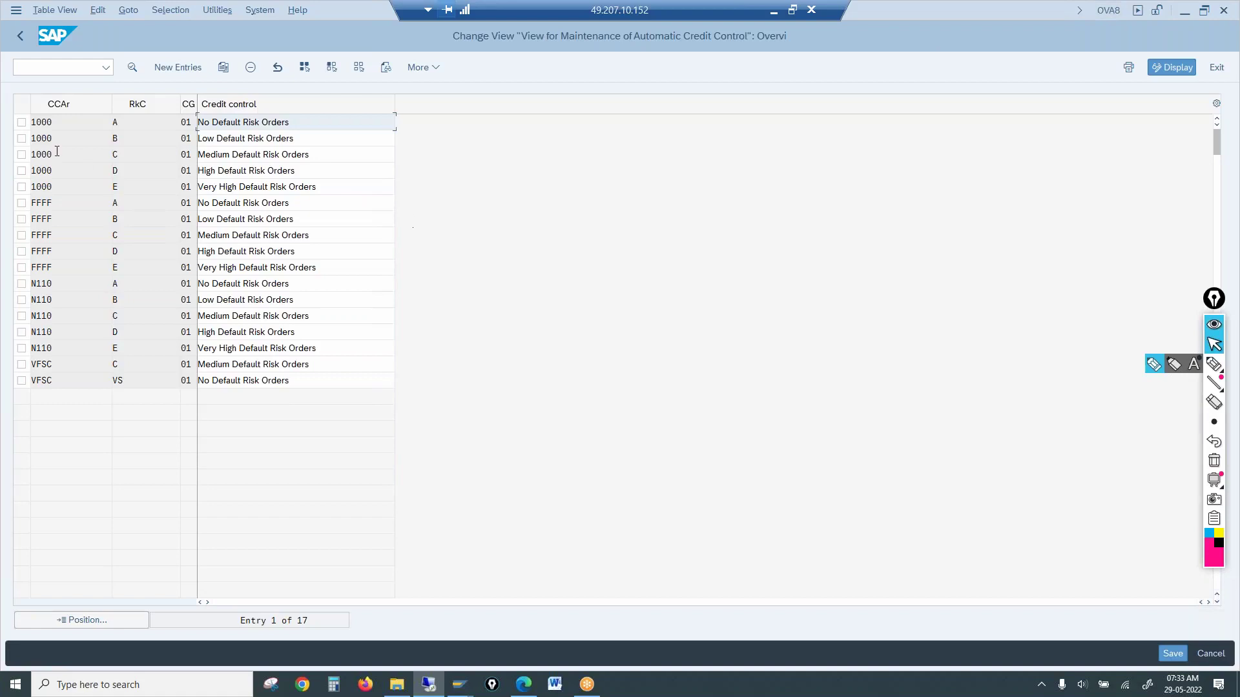
drag(75, 119, 27, 121)
key(Tab)
click(187, 138)
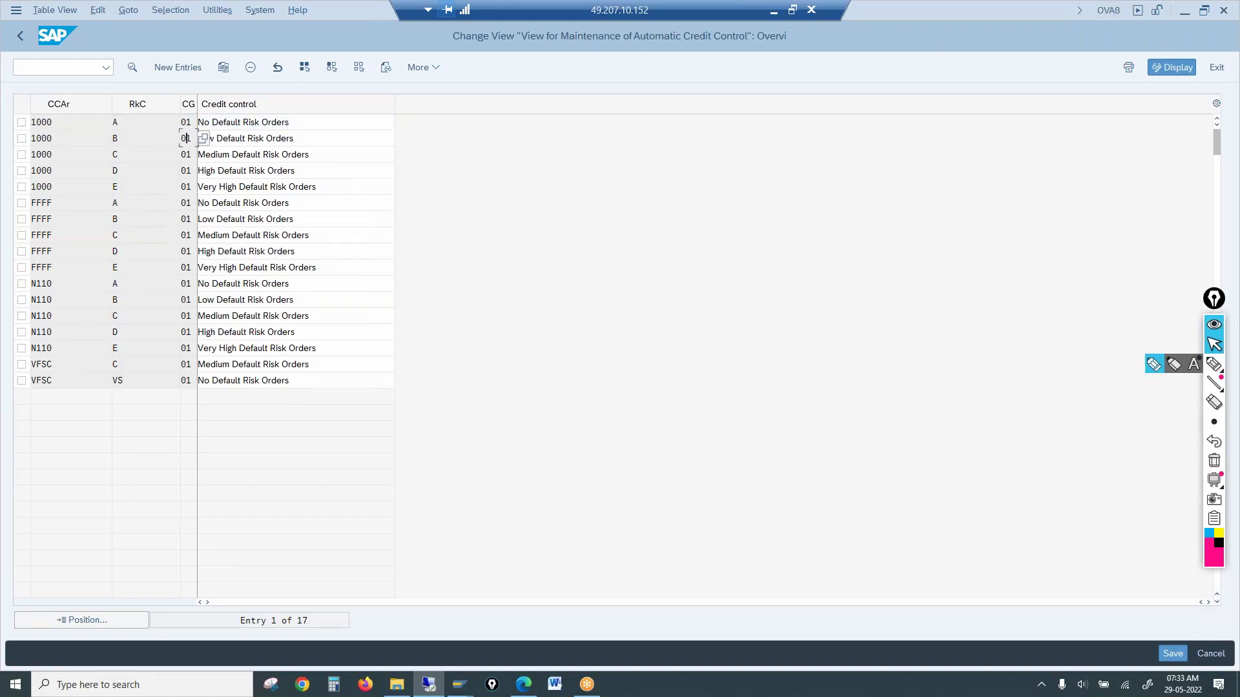
click(140, 122)
click(25, 40)
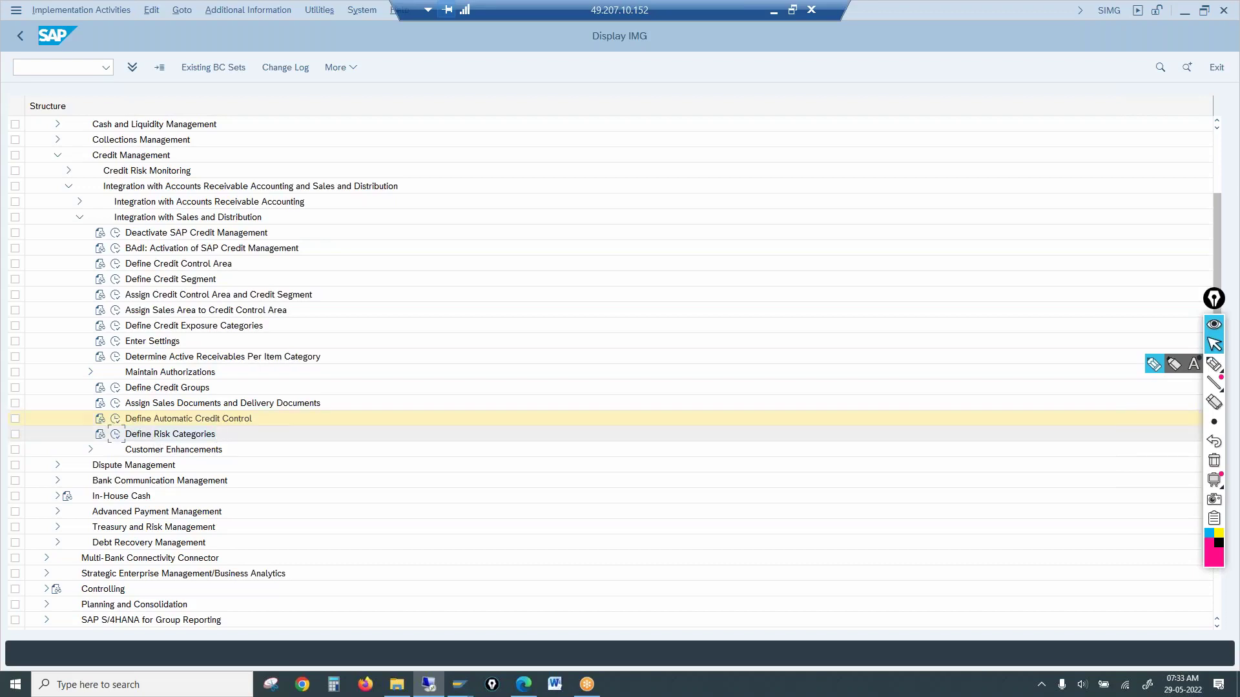
click(116, 436)
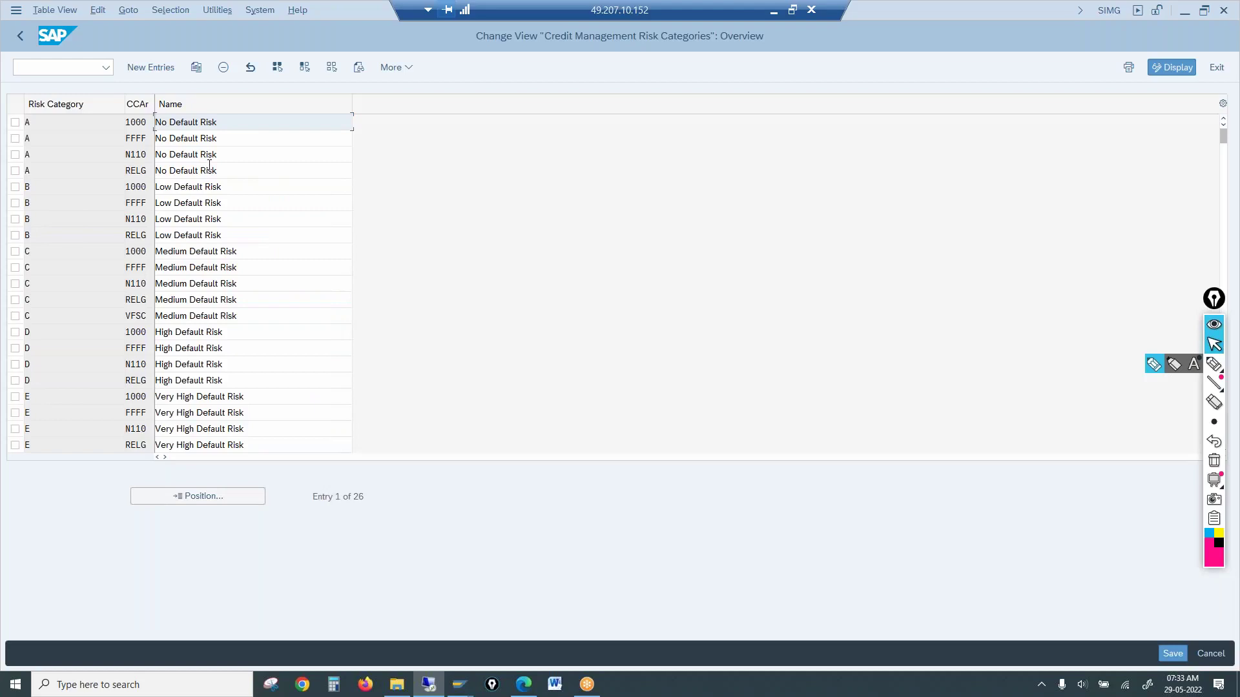
click(191, 349)
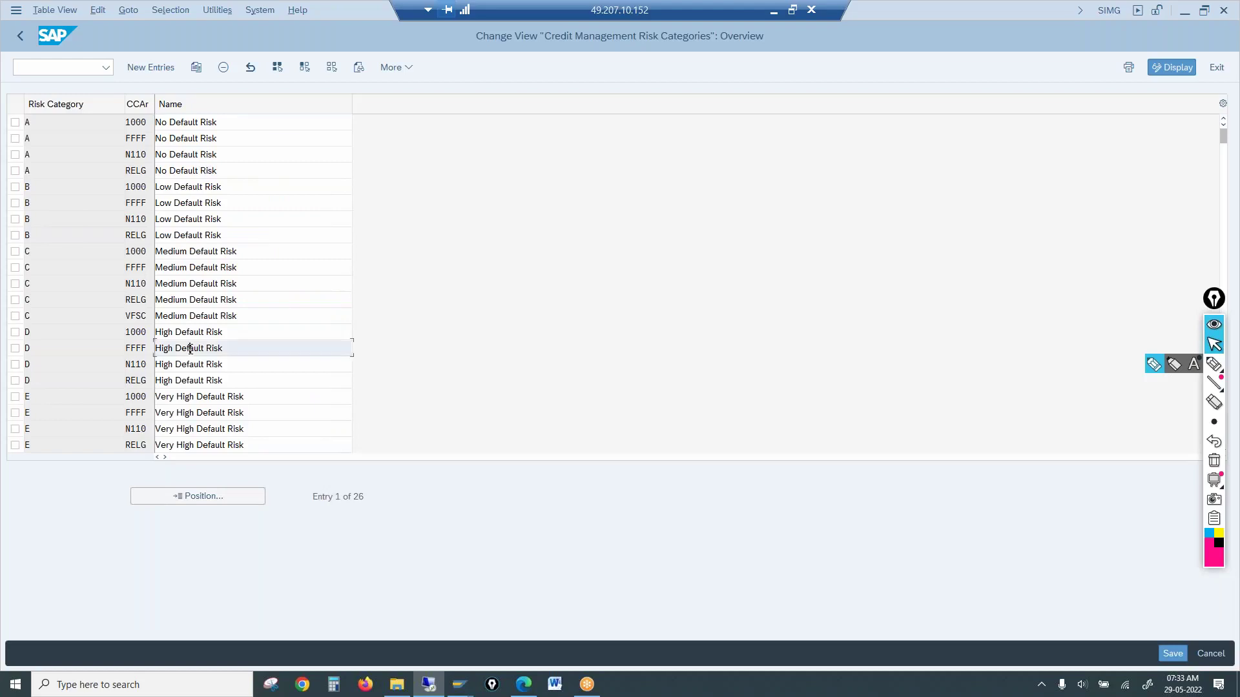
click(199, 395)
click(196, 222)
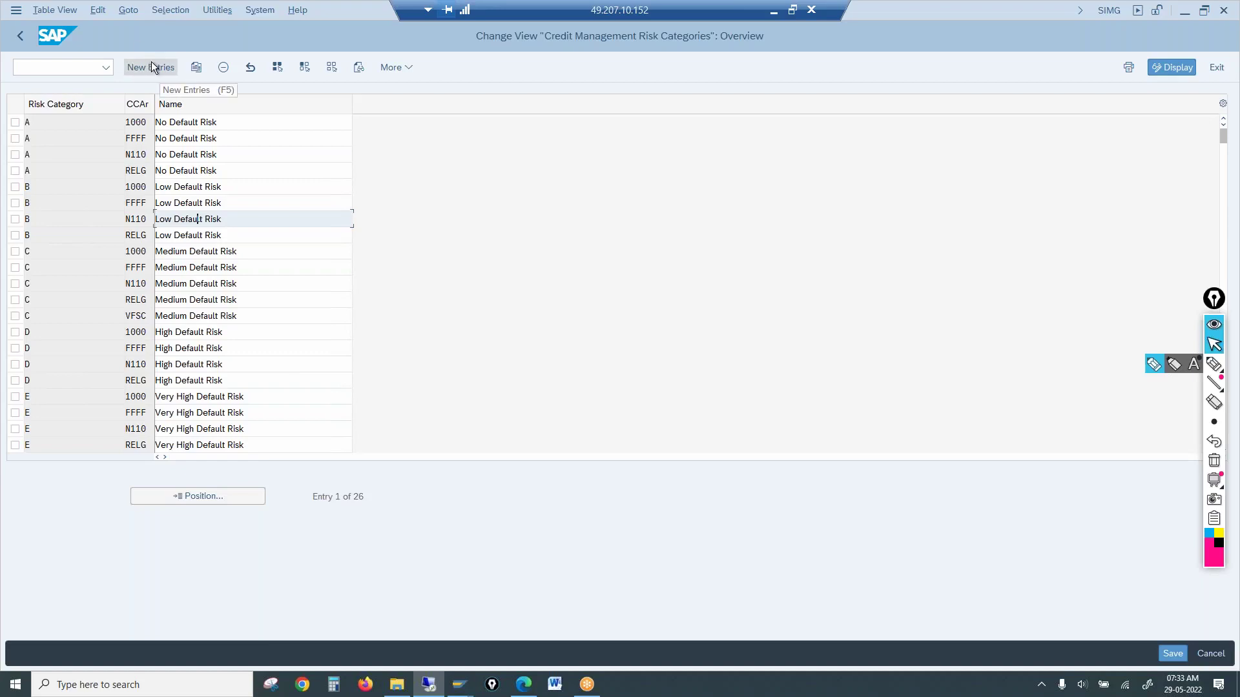
click(72, 132)
click(145, 125)
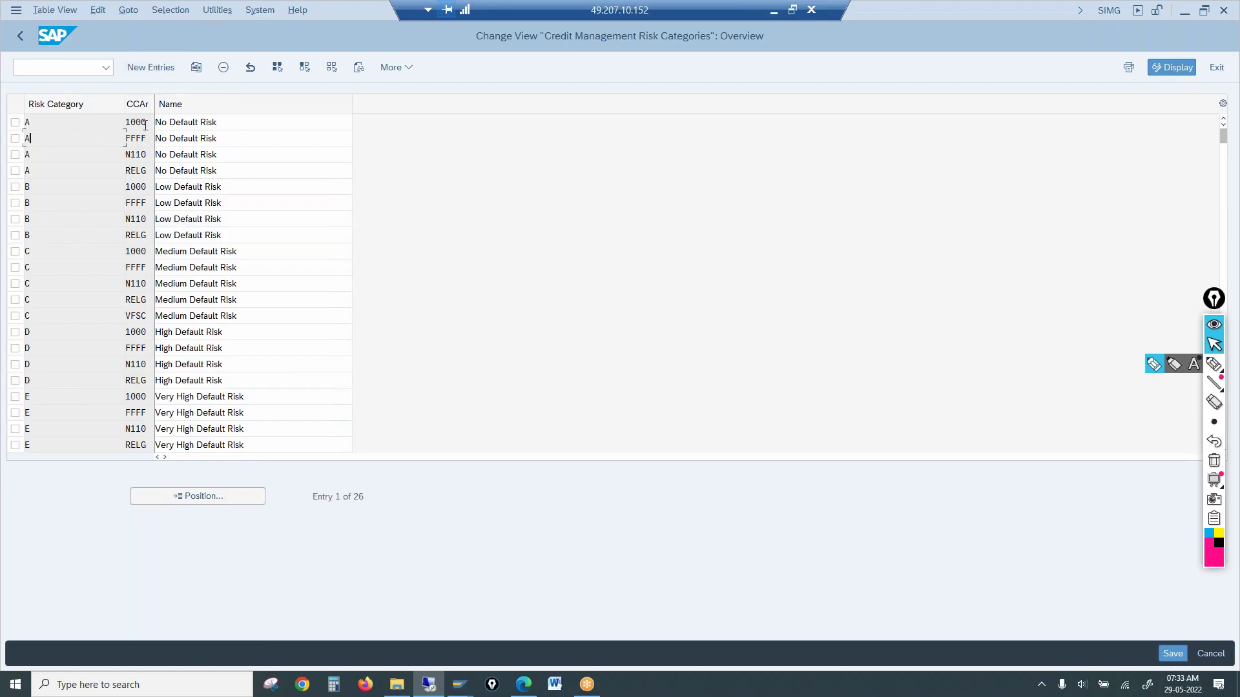
click(21, 35)
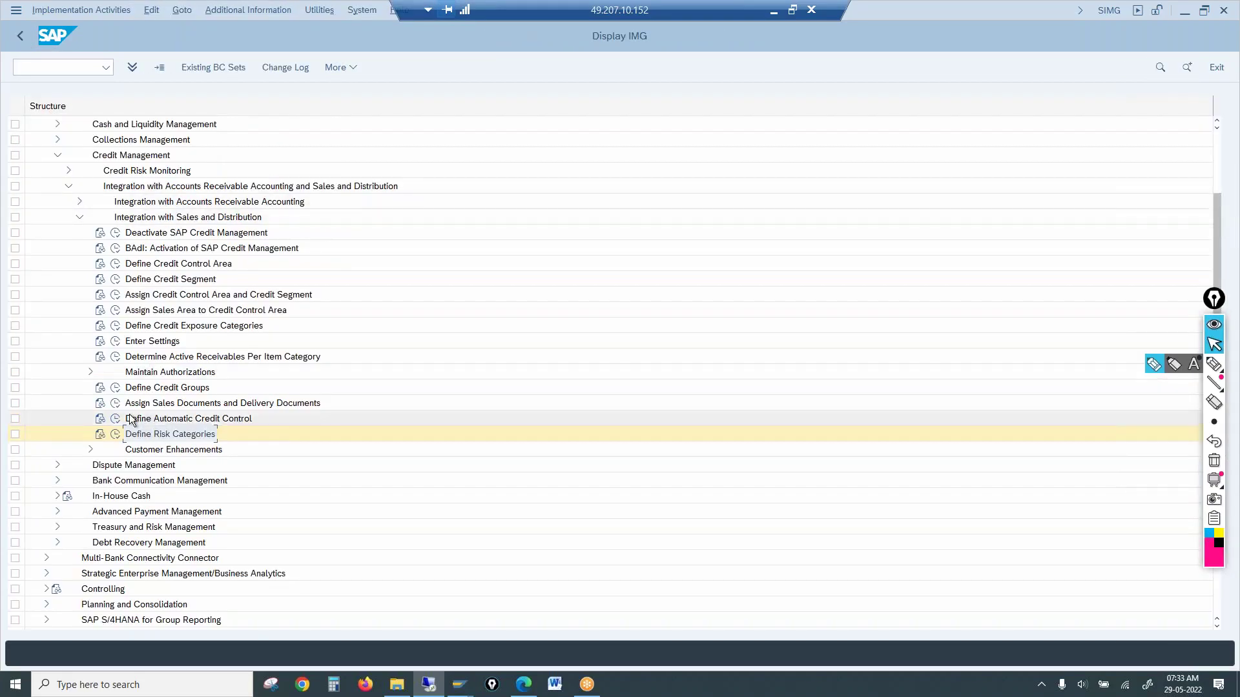
Open the detail view of automatic credit control entry 1000 / A and inspect its reaction field
click(115, 420)
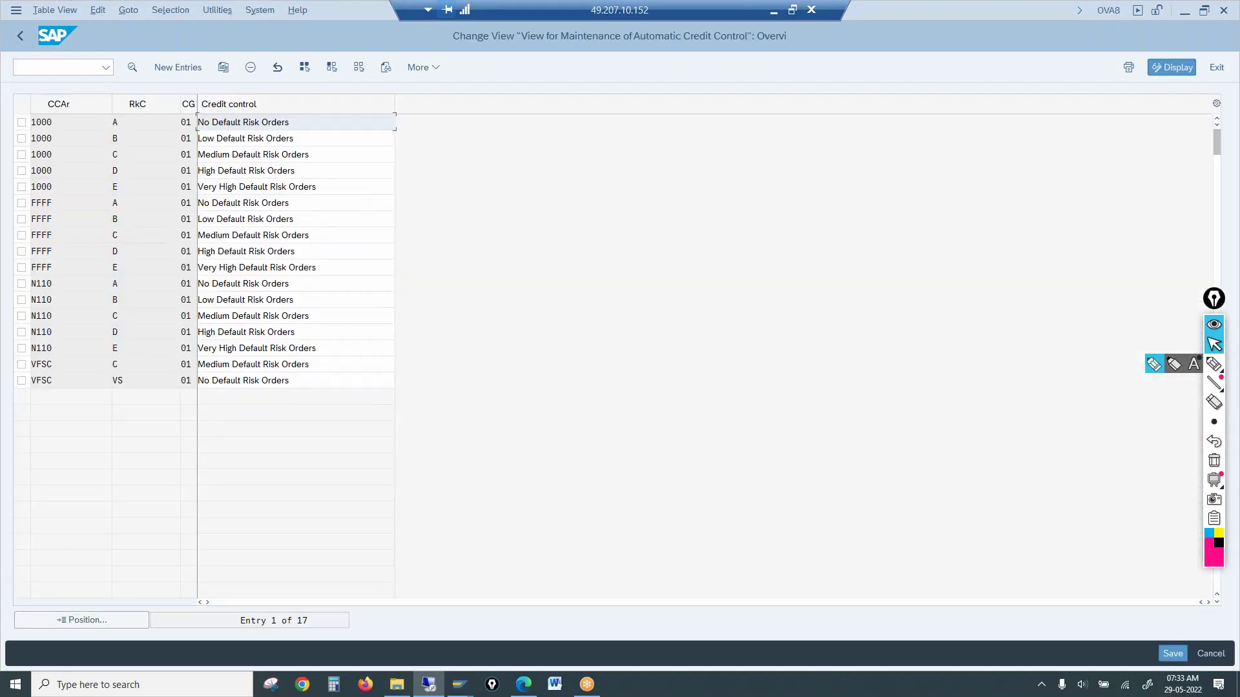
click(120, 122)
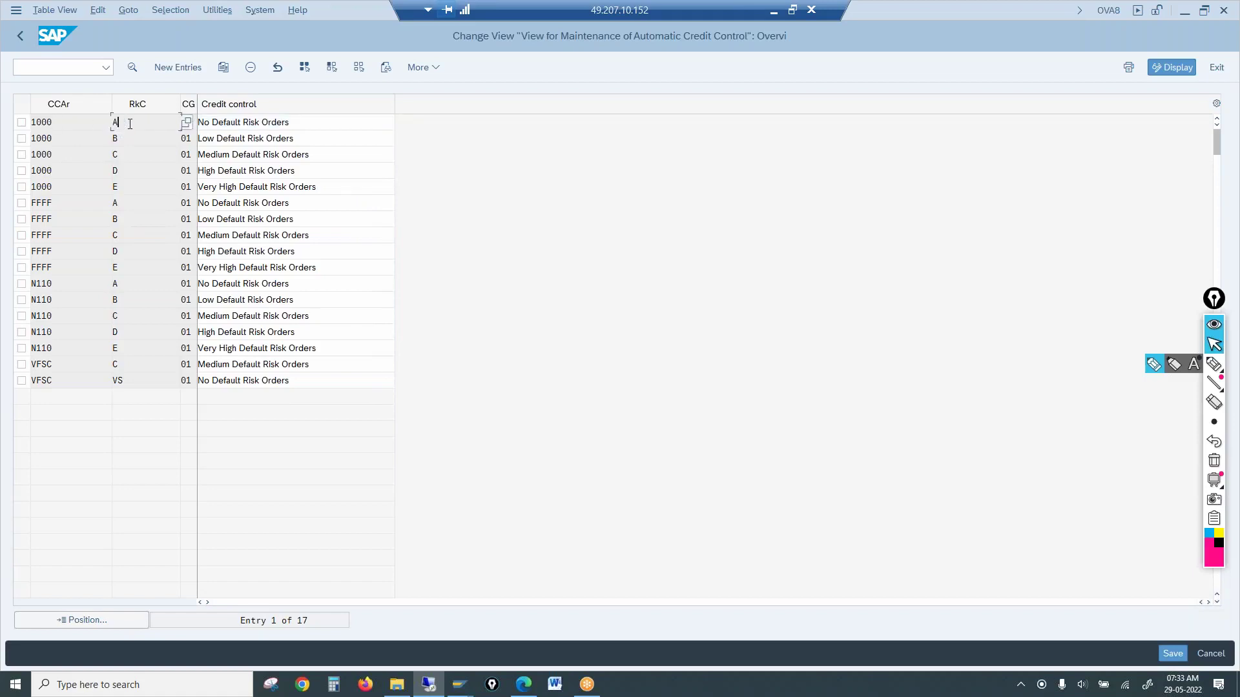
click(193, 132)
click(22, 122)
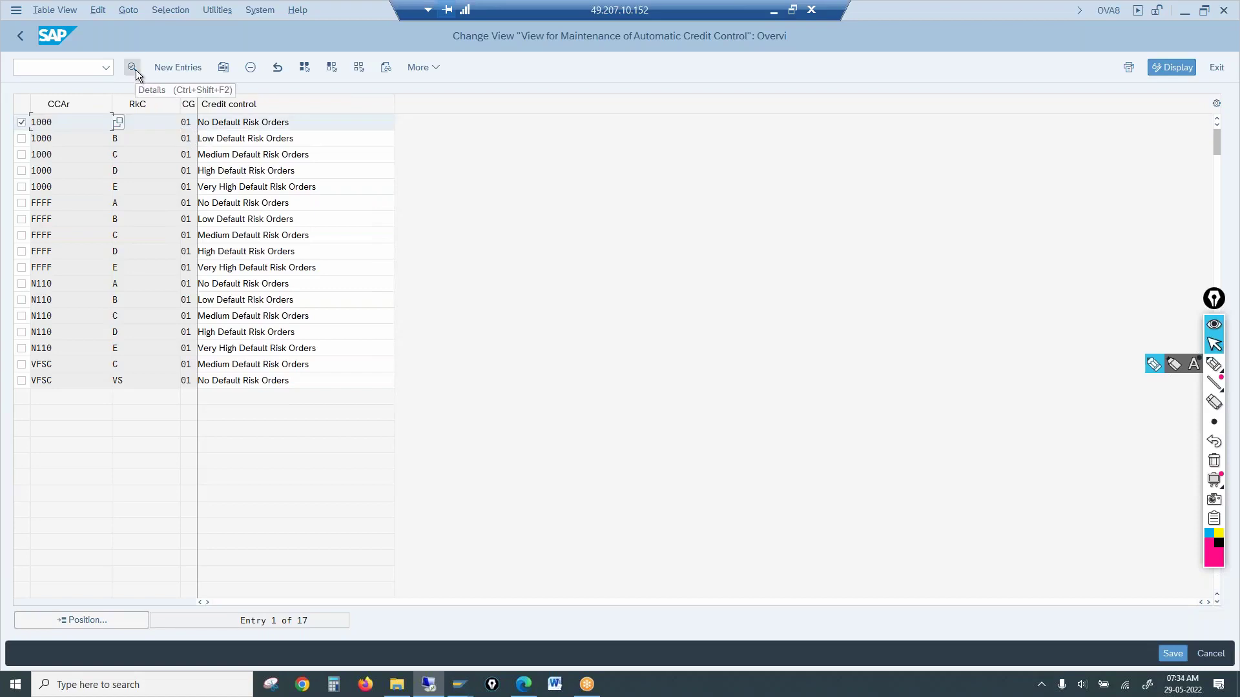
click(136, 71)
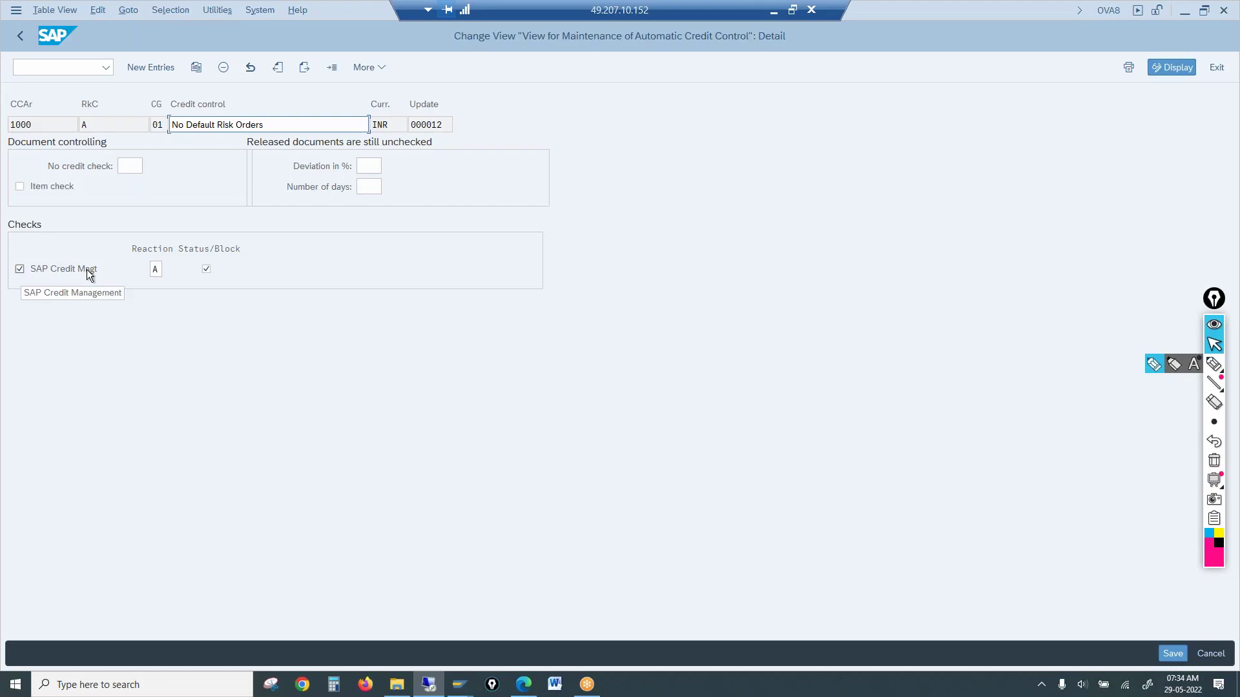
click(158, 270)
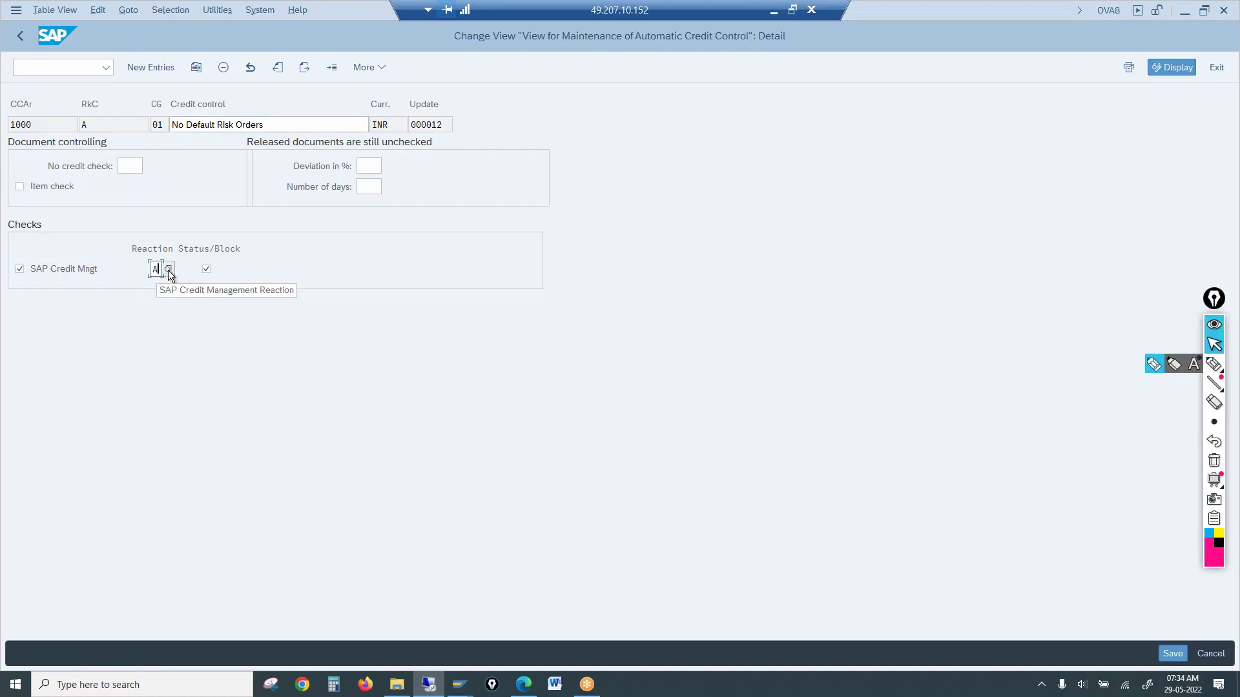
click(168, 269)
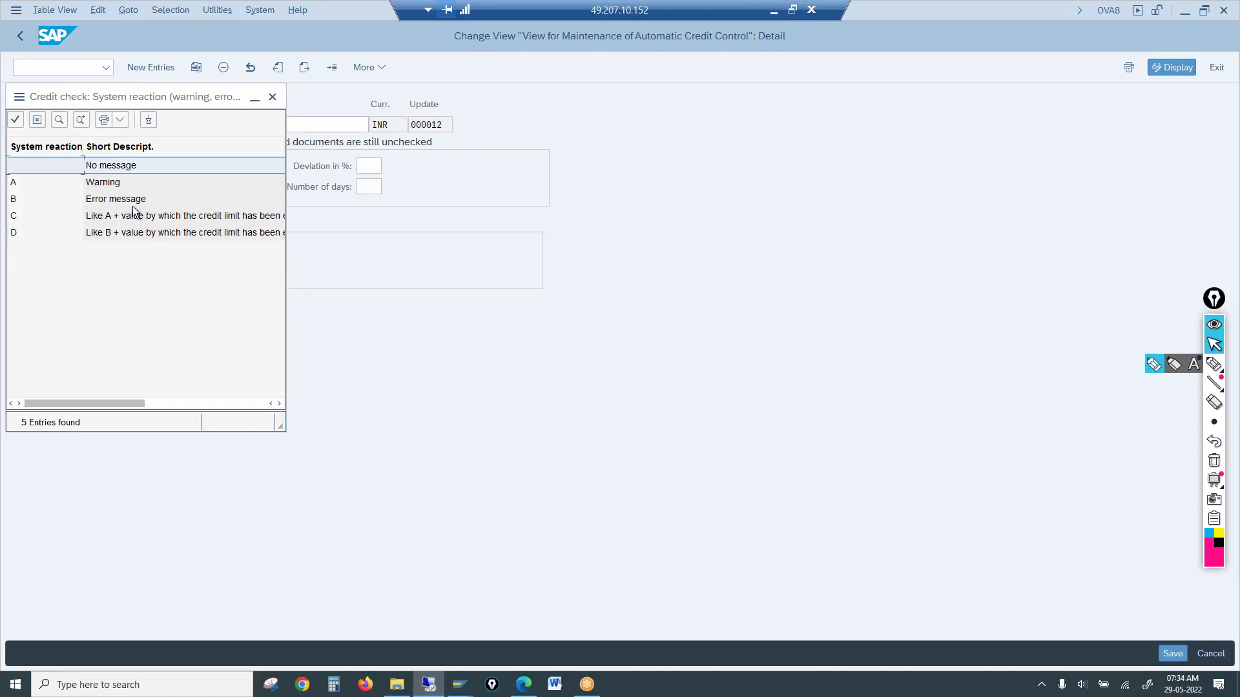
click(272, 97)
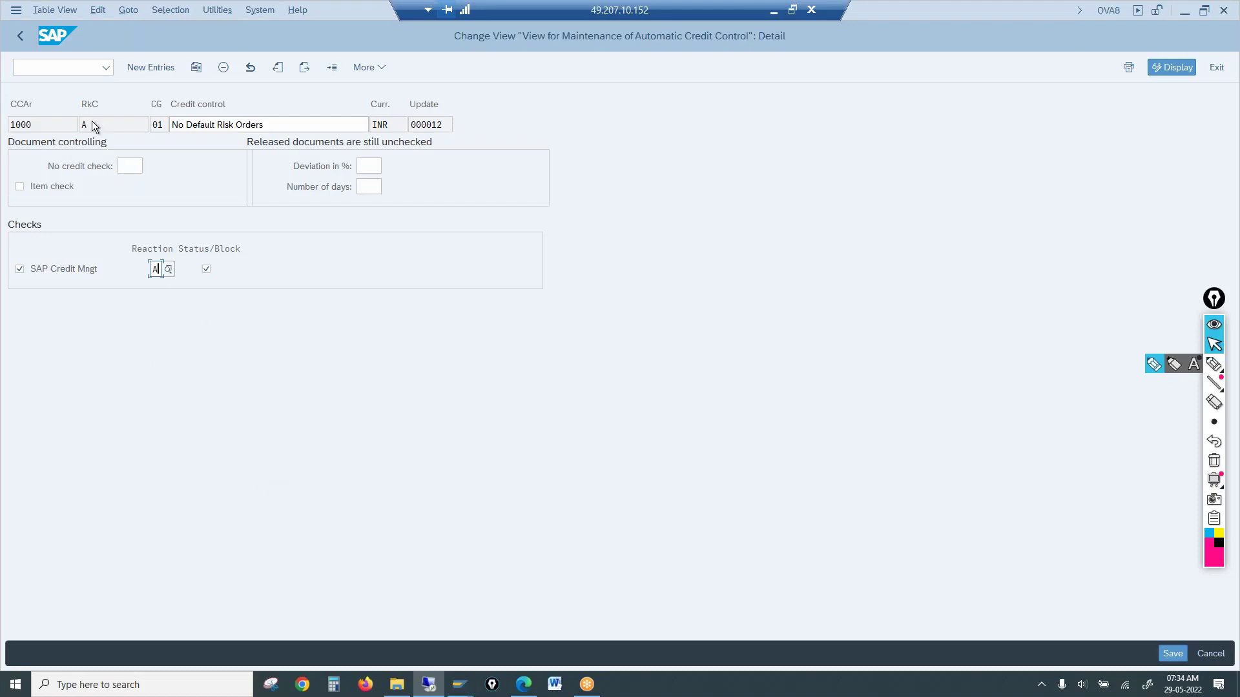
click(49, 121)
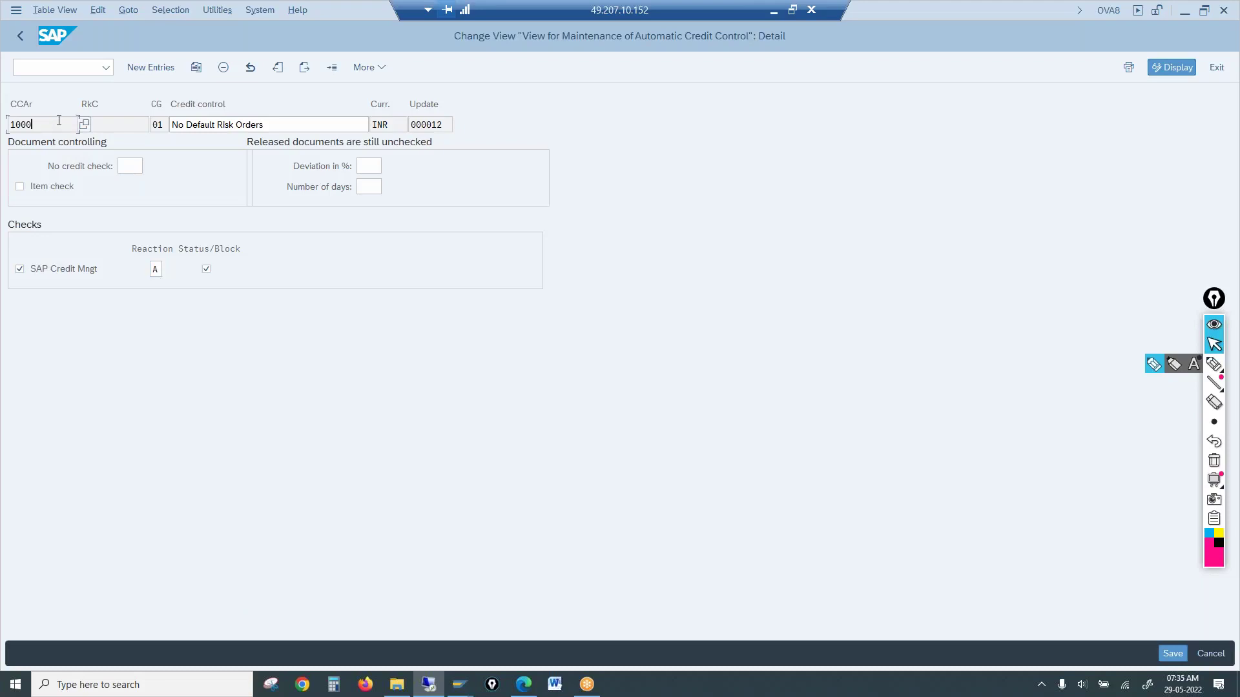
click(127, 126)
text(A)
key(Return)
click(111, 126)
text(A)
key(Return)
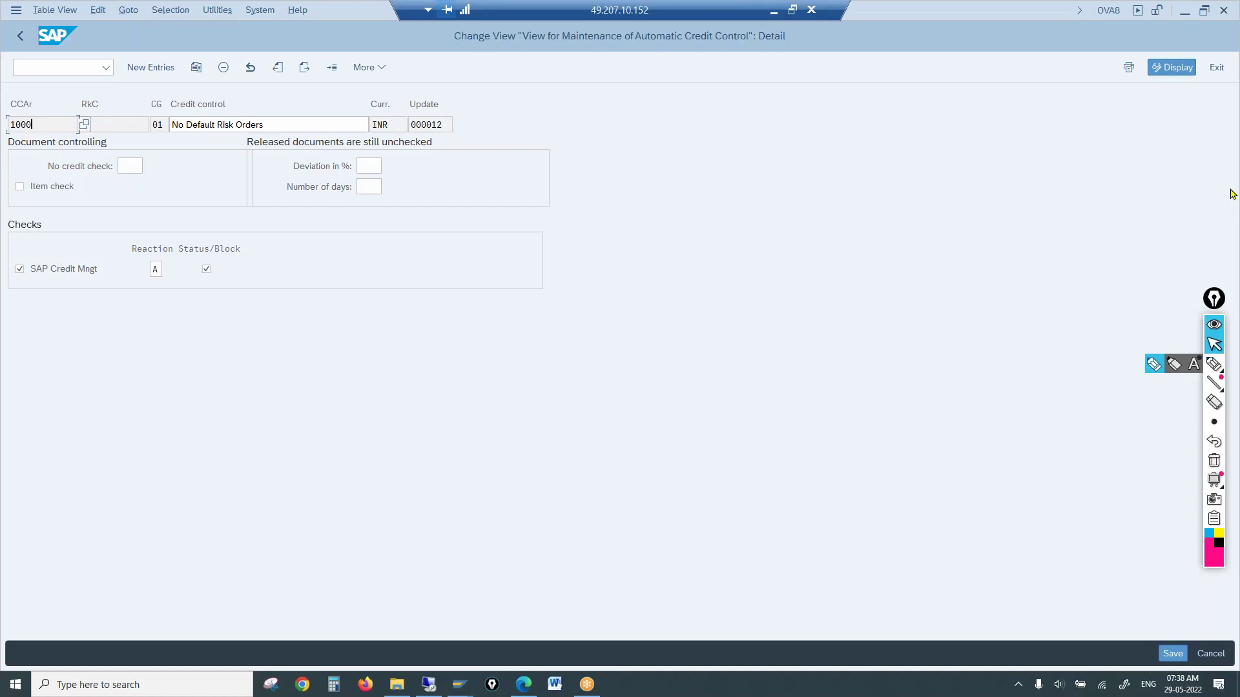
click(772, 13)
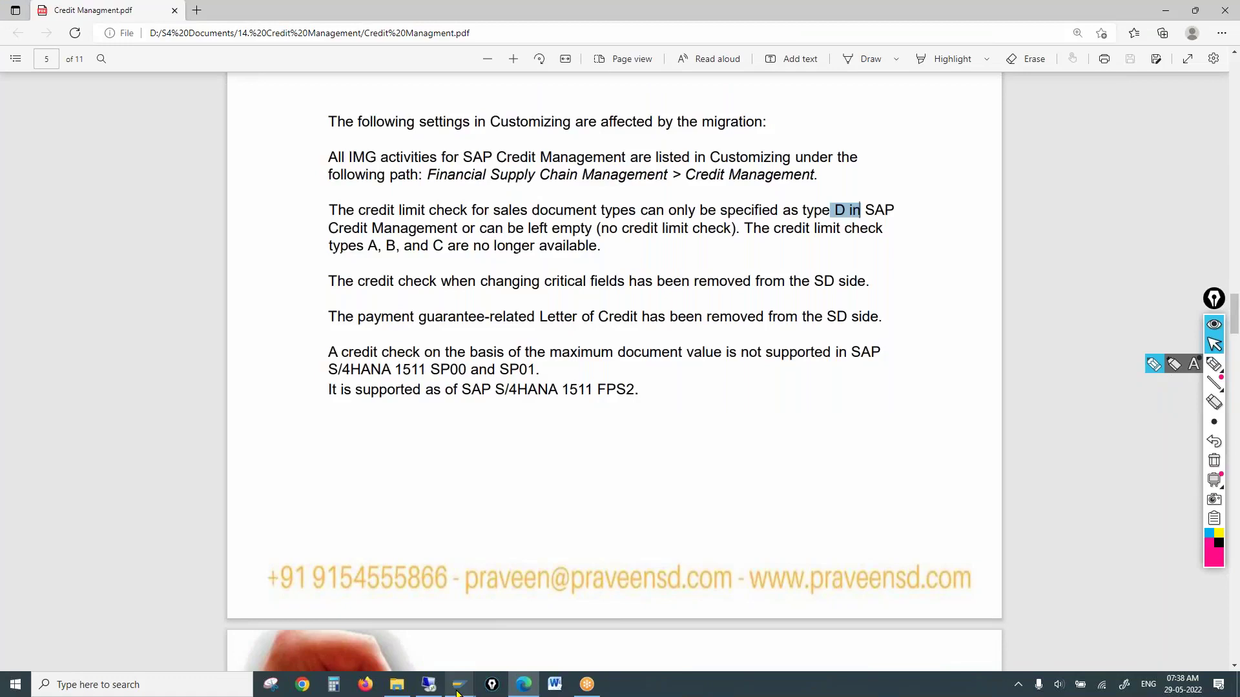
mouse_move(459, 683)
click(485, 639)
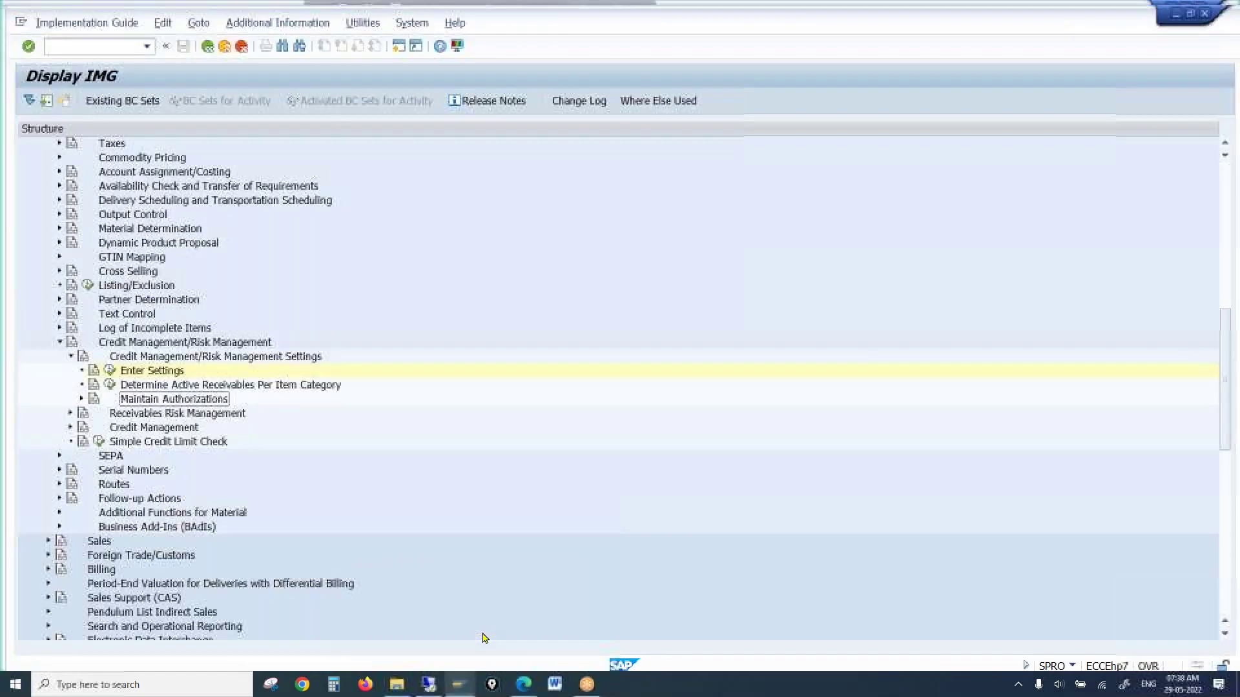
click(428, 683)
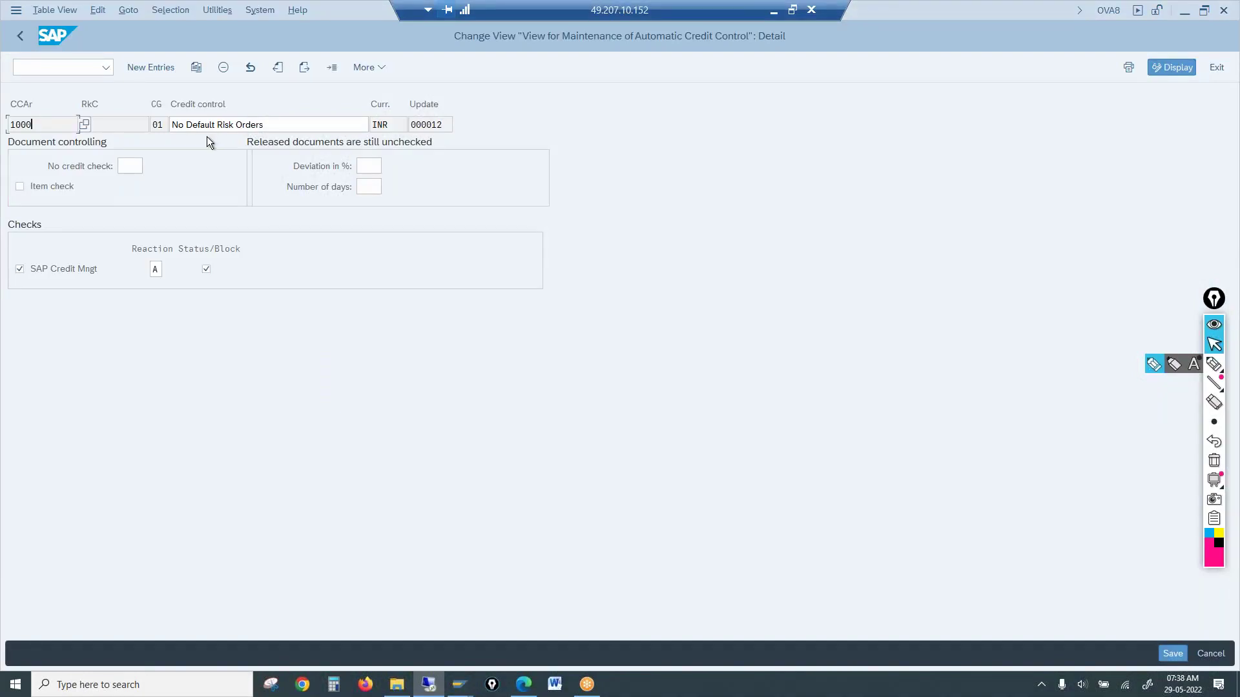
Return to the customizing tree and switch between the ECC and S/4HANA SPRO windows
click(18, 33)
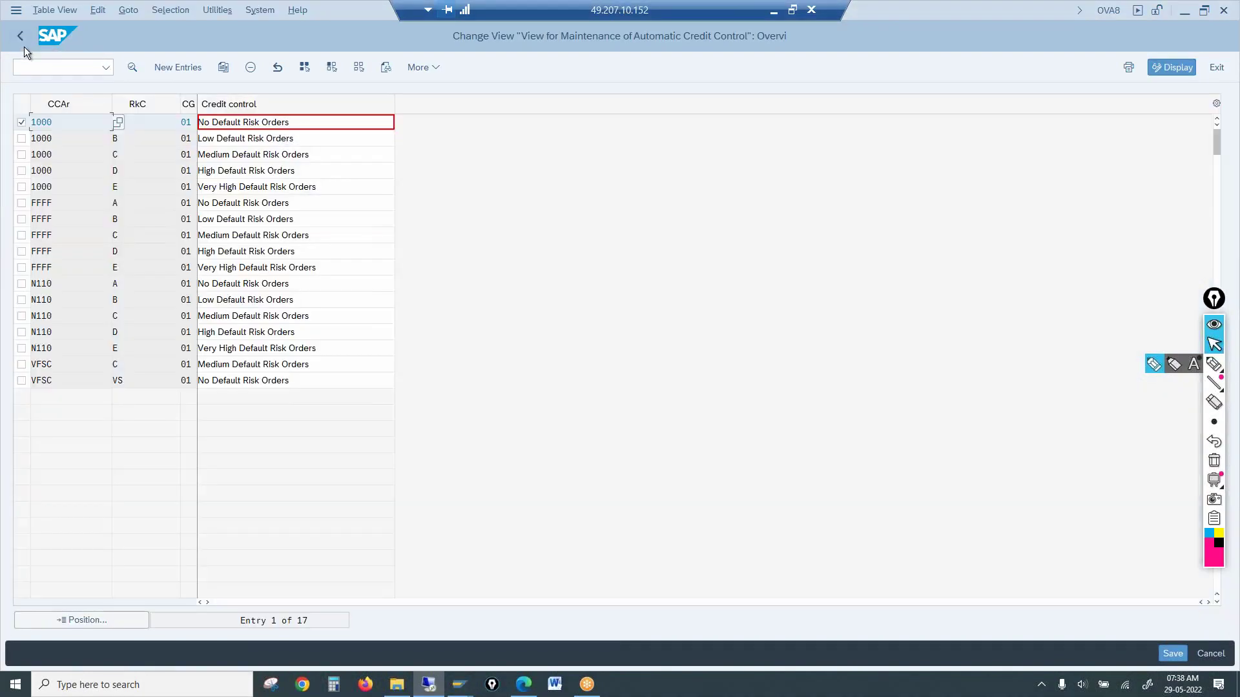
click(20, 37)
click(174, 265)
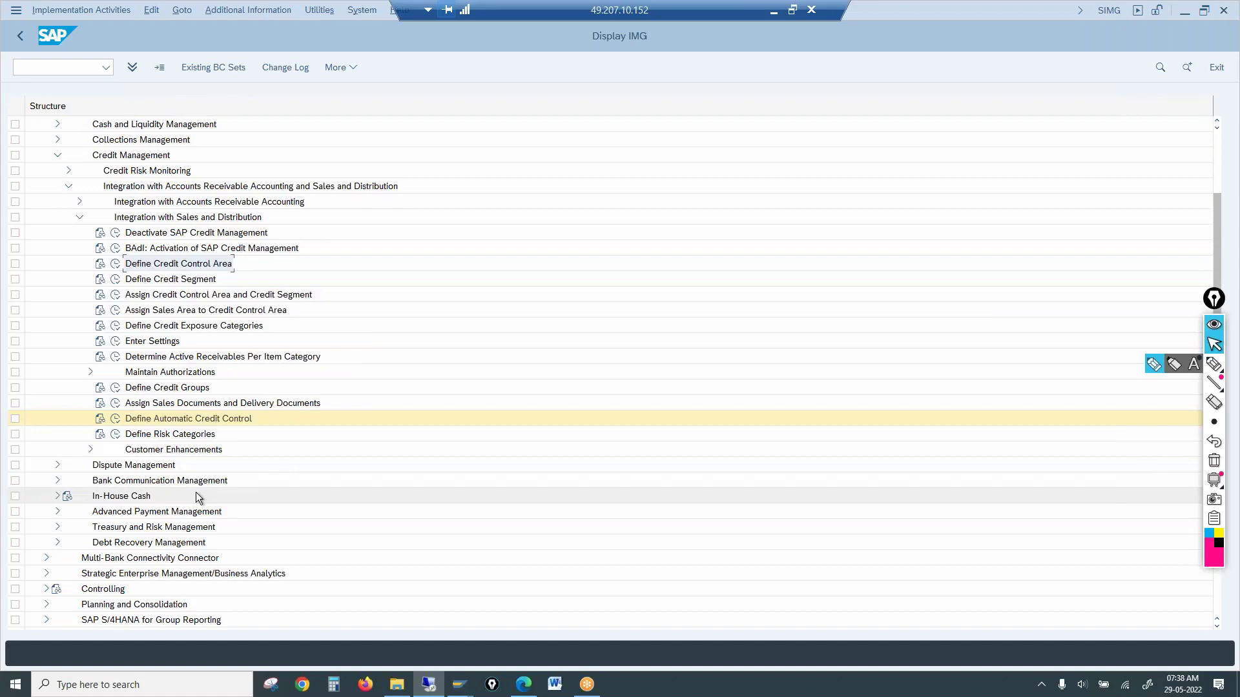
click(165, 219)
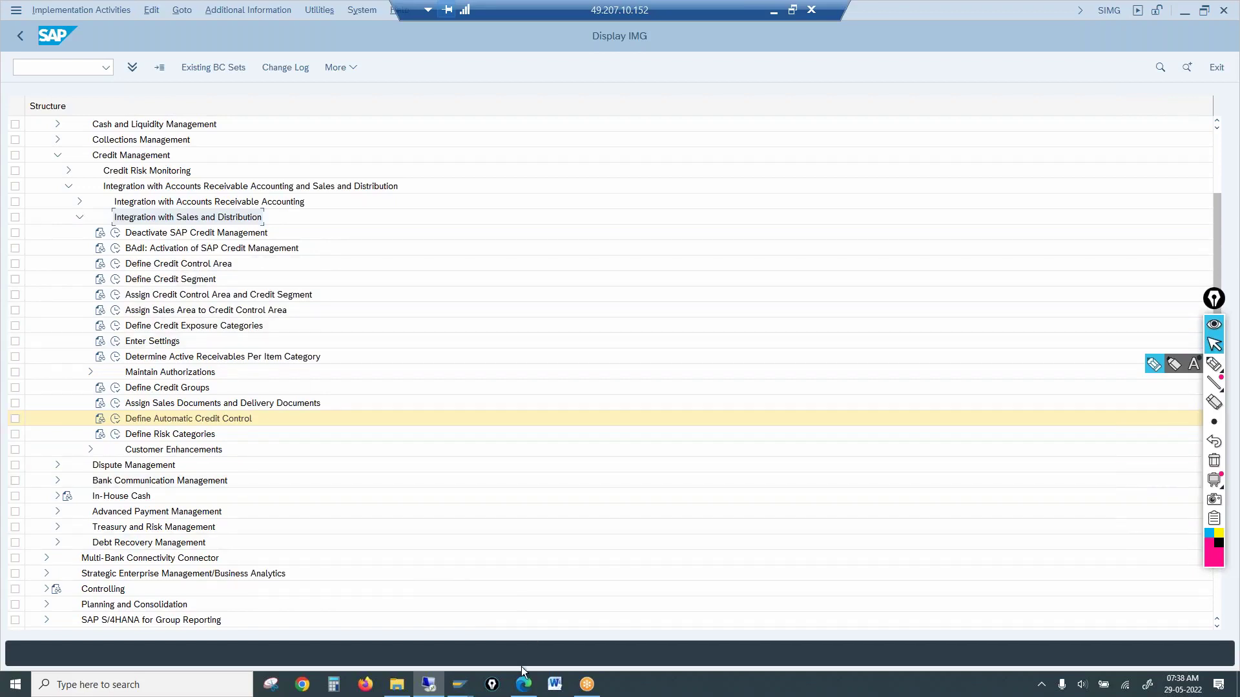
click(396, 684)
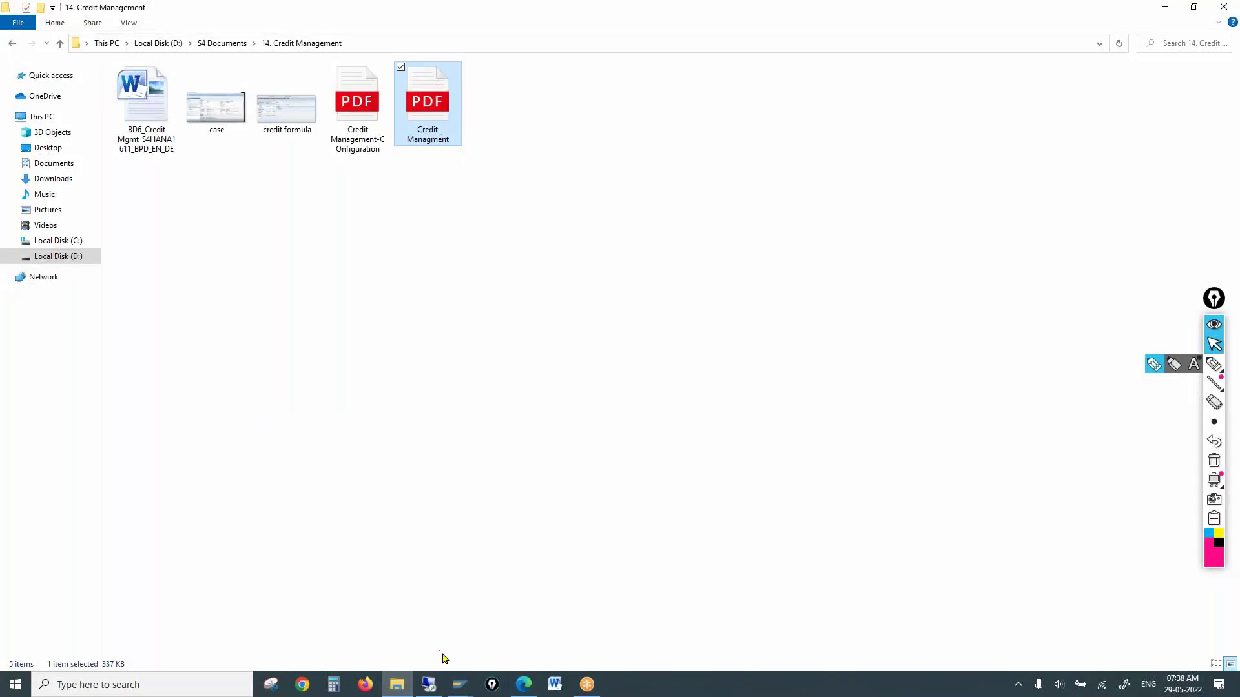
mouse_move(459, 688)
click(475, 646)
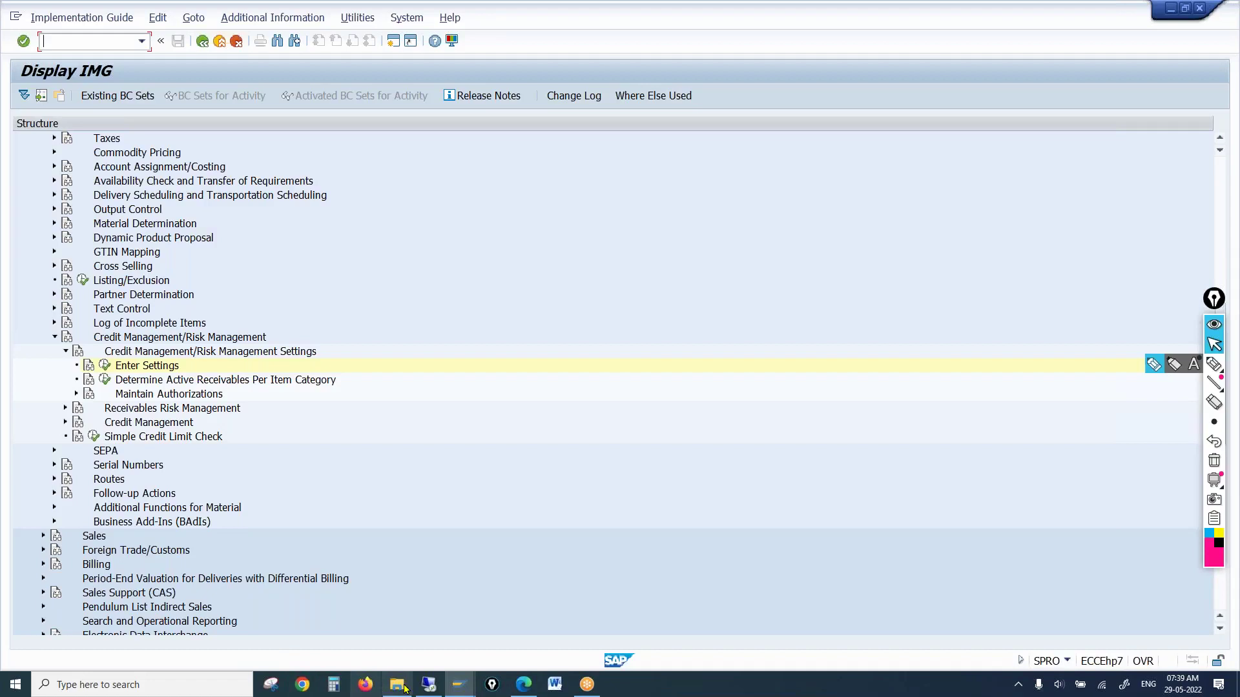
click(428, 683)
Expand Conversion of Accounting > Preparations and Migration of Customizing > Preparatory Activities for Credit Management
scroll(346, 427, up, 5)
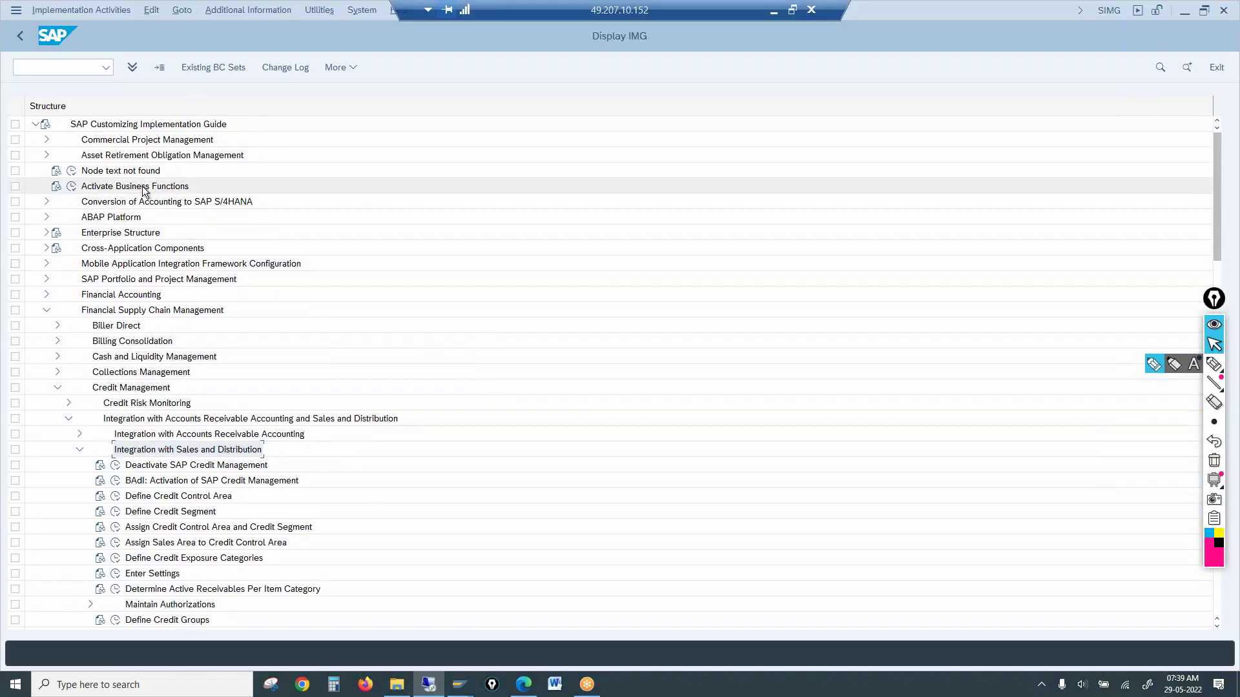
click(123, 205)
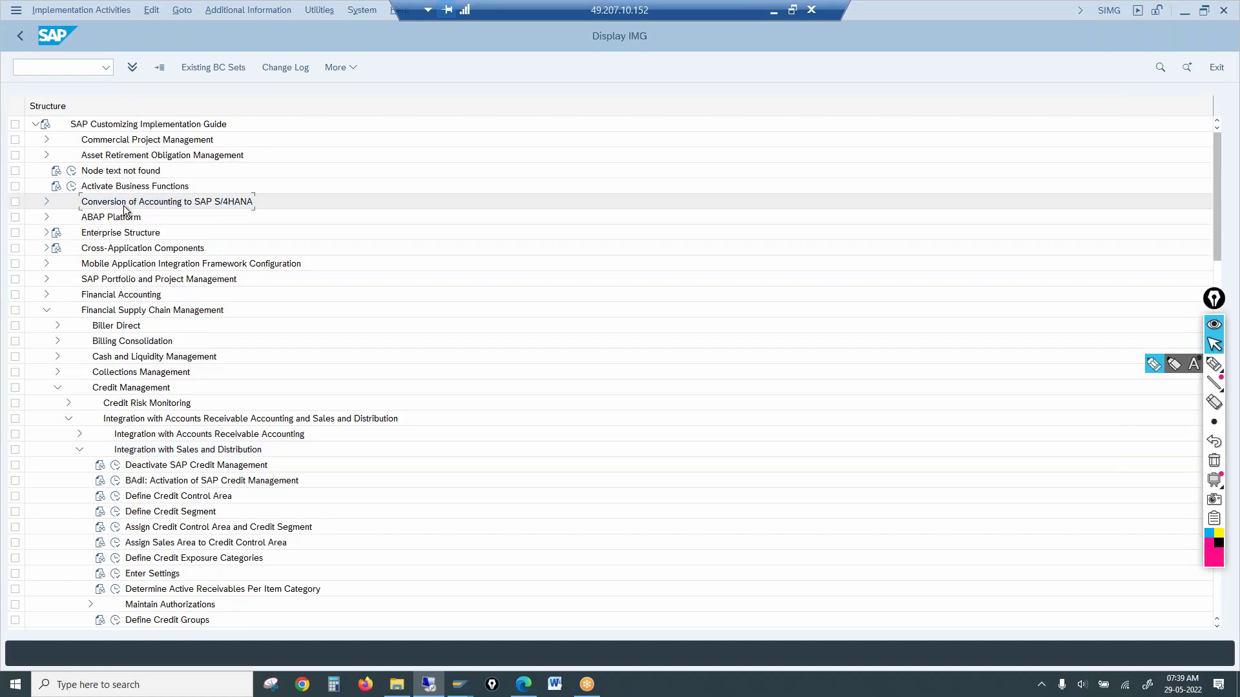
click(46, 202)
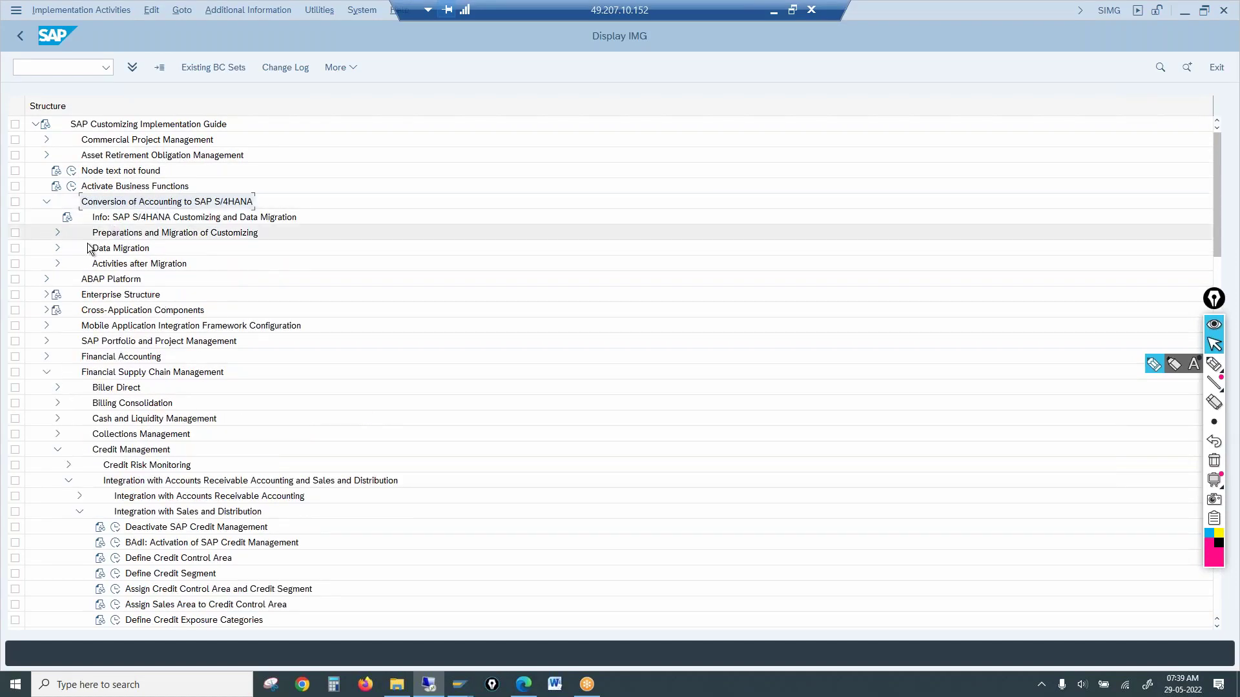
click(56, 234)
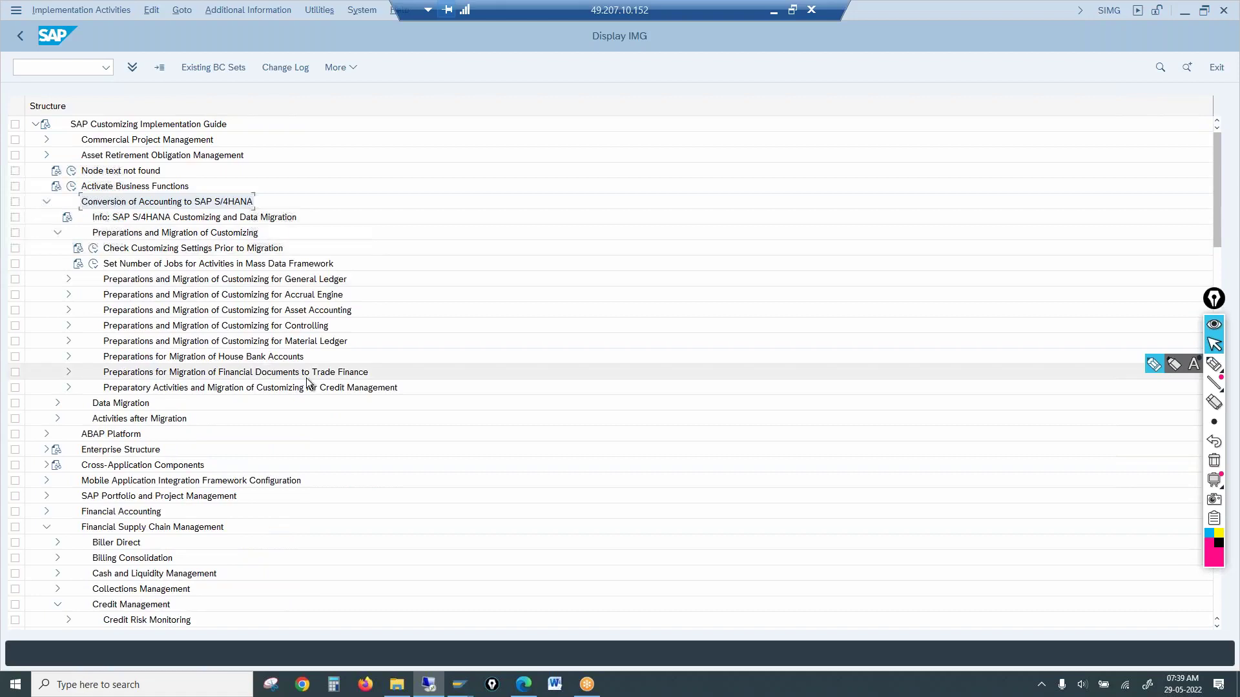
click(279, 390)
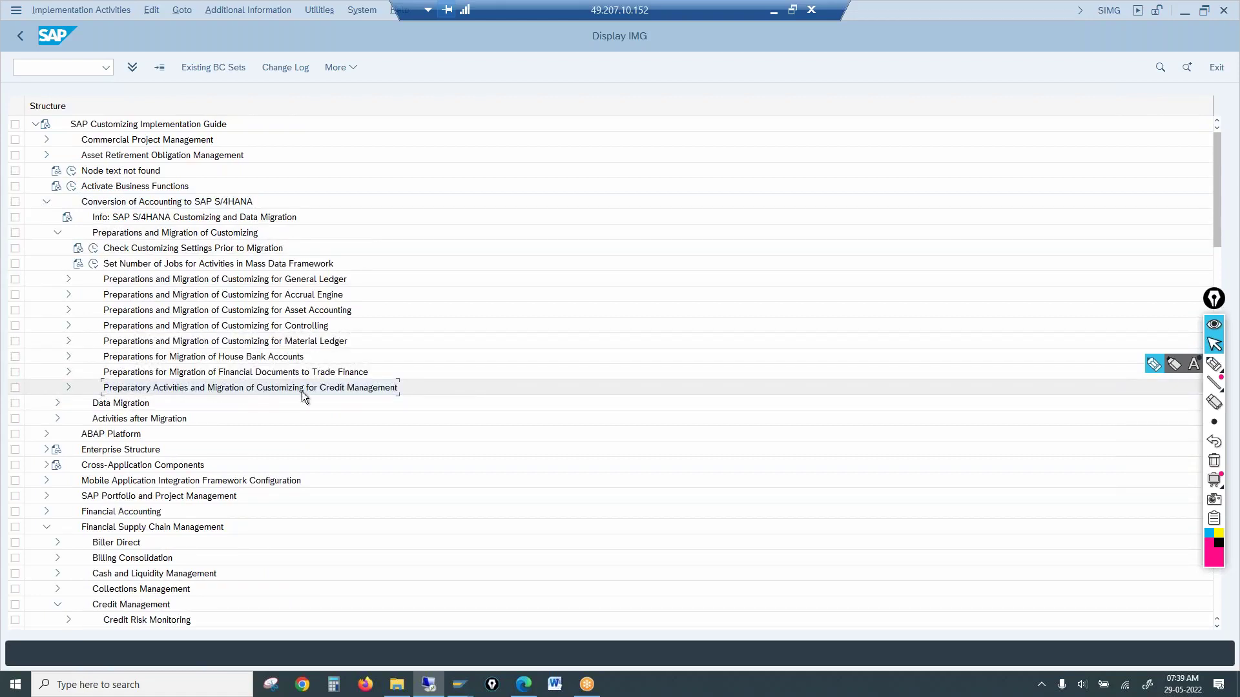
click(68, 388)
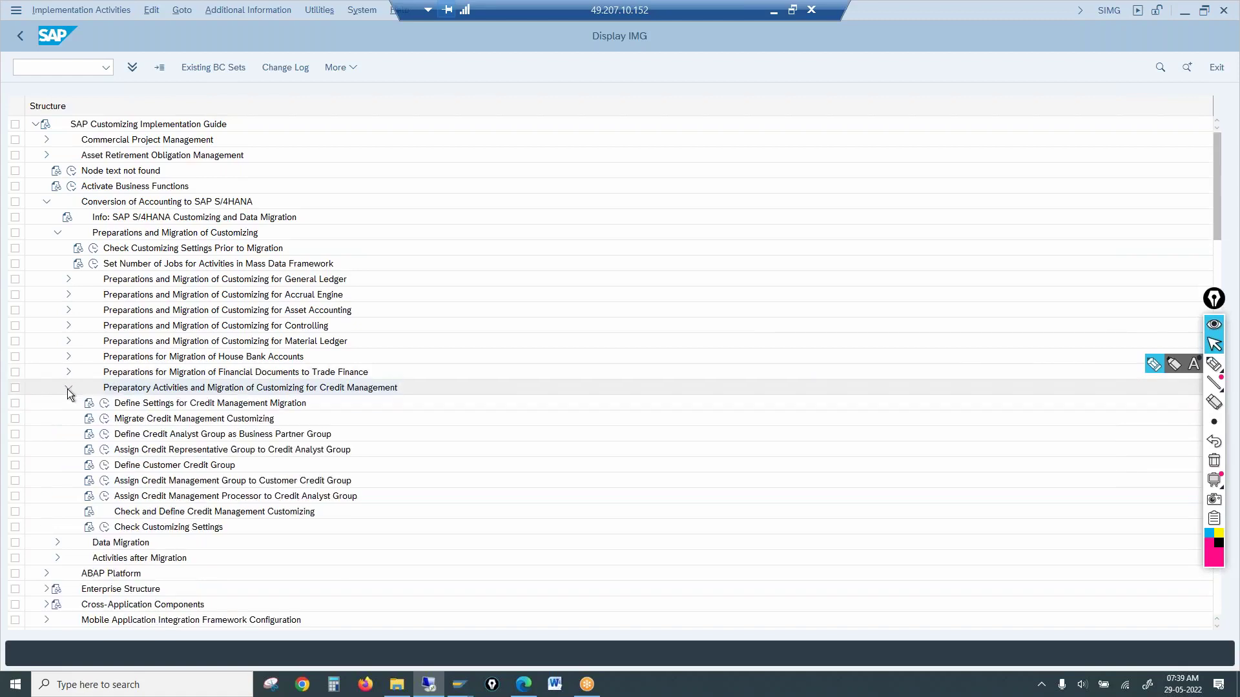
click(170, 421)
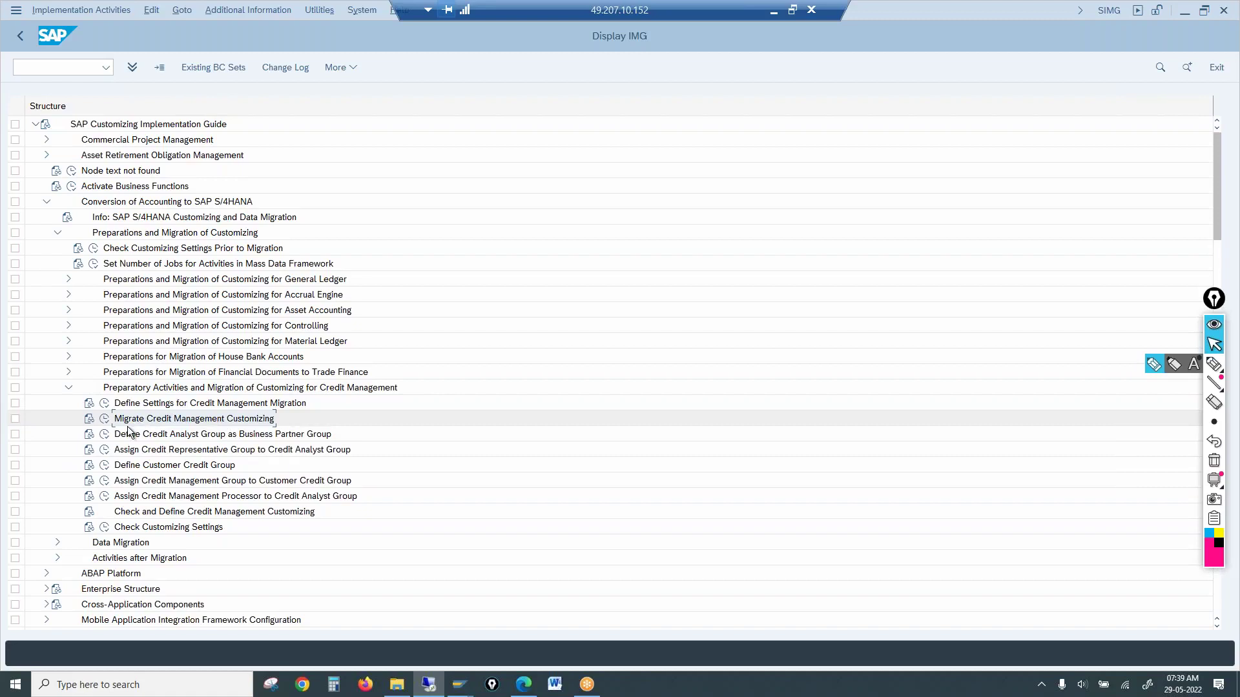
click(89, 419)
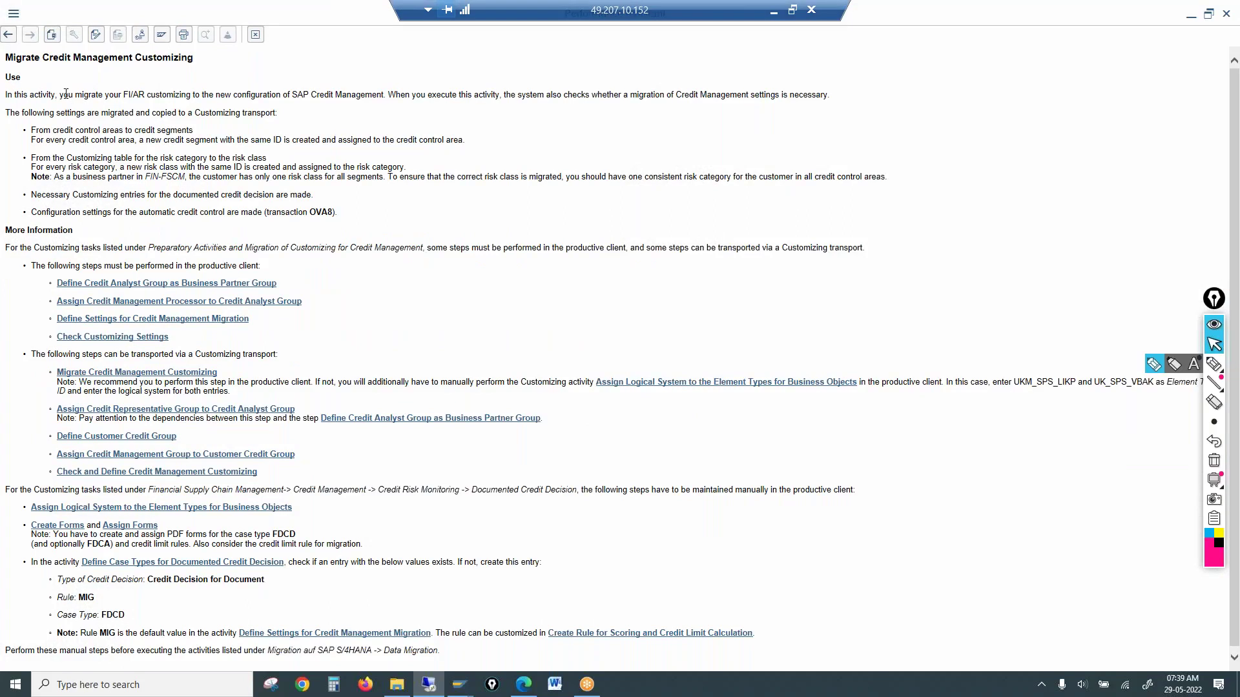
drag(66, 94, 192, 96)
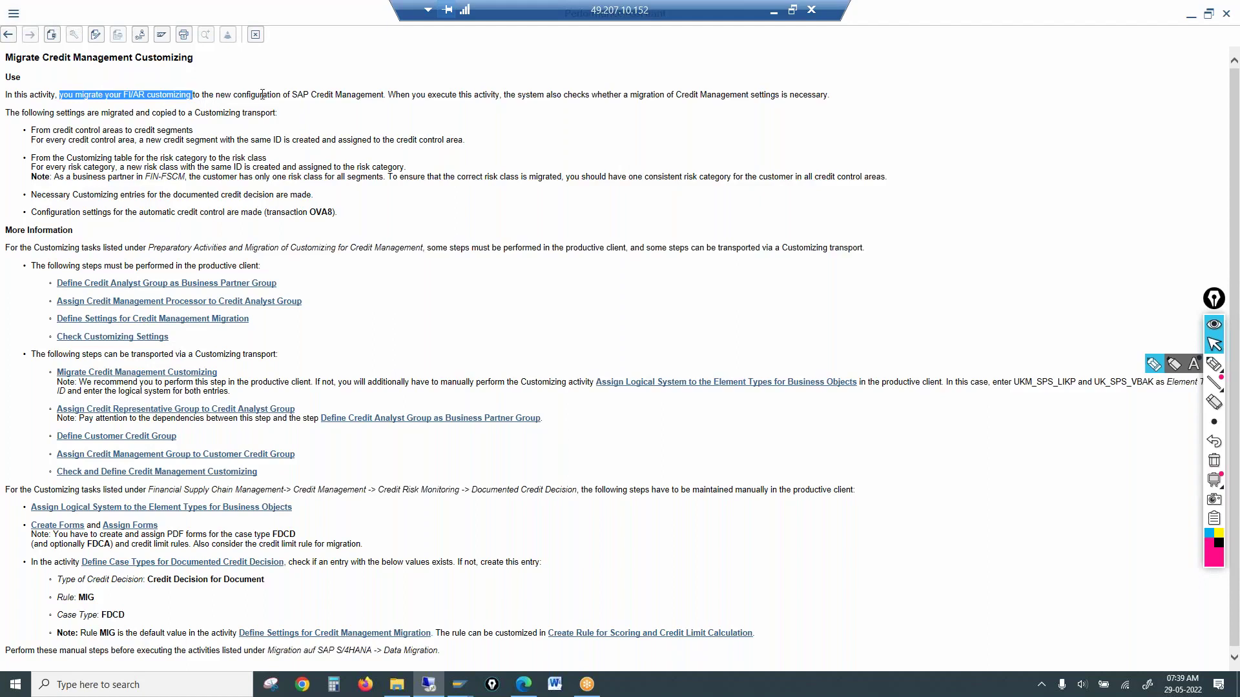
drag(289, 95, 363, 96)
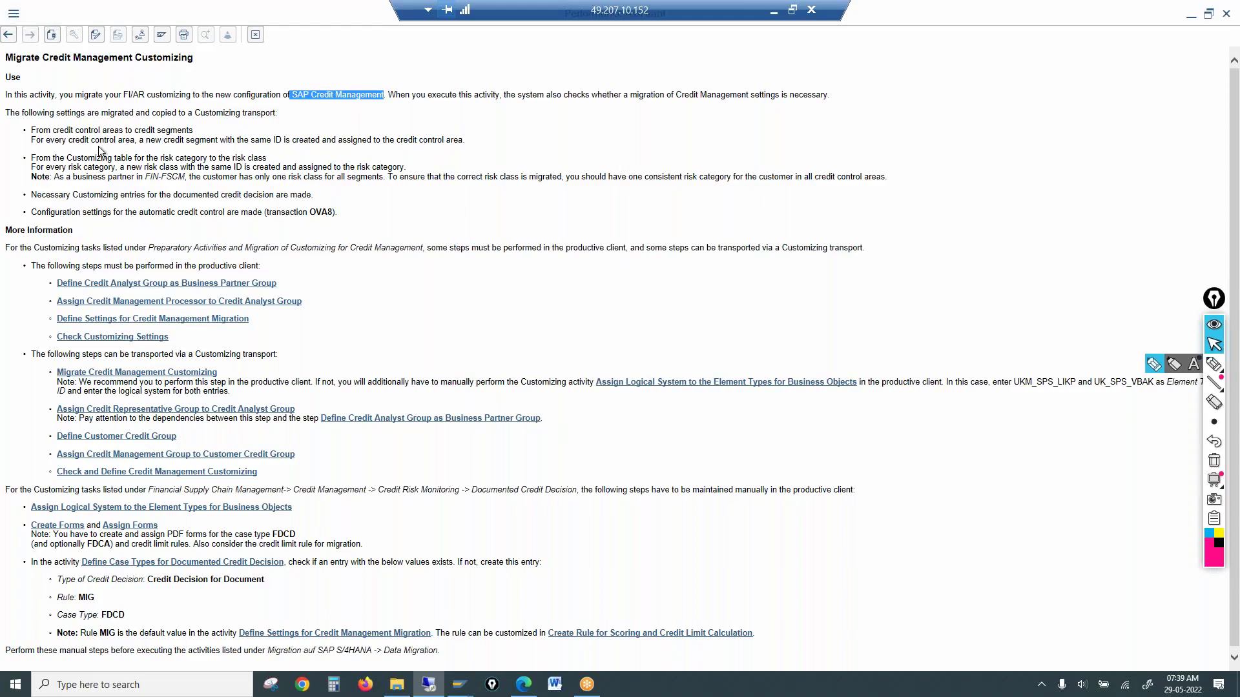
drag(56, 129, 171, 132)
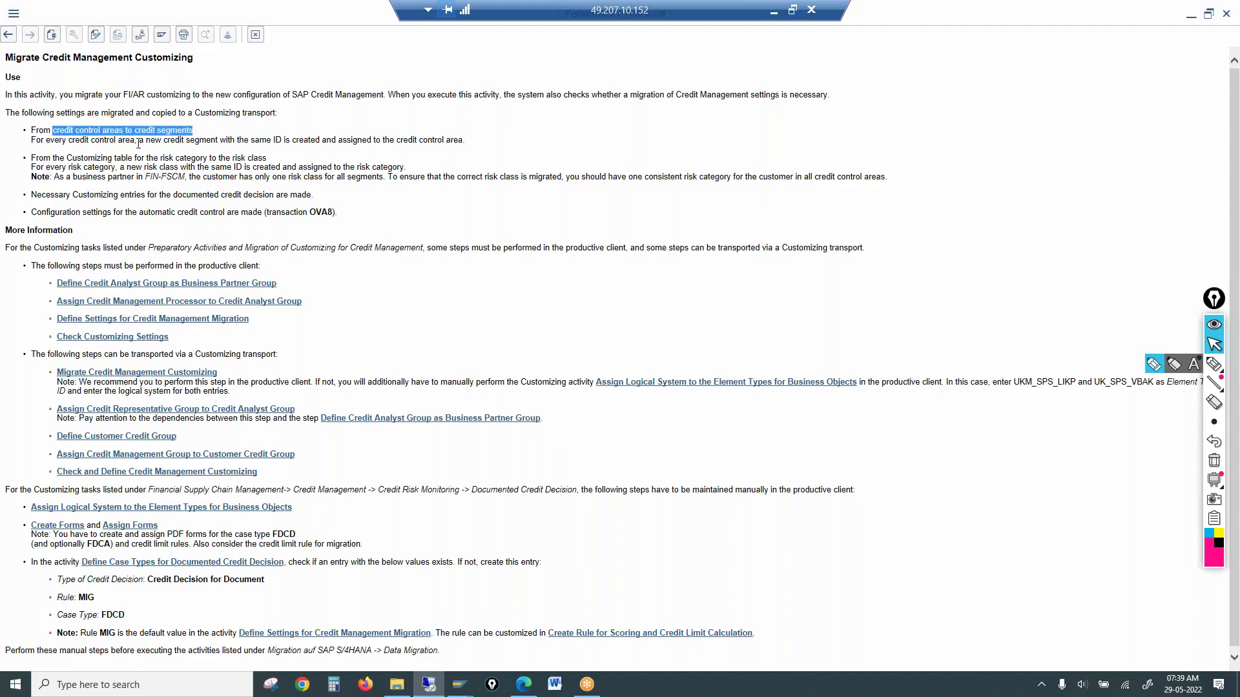
drag(164, 145, 232, 149)
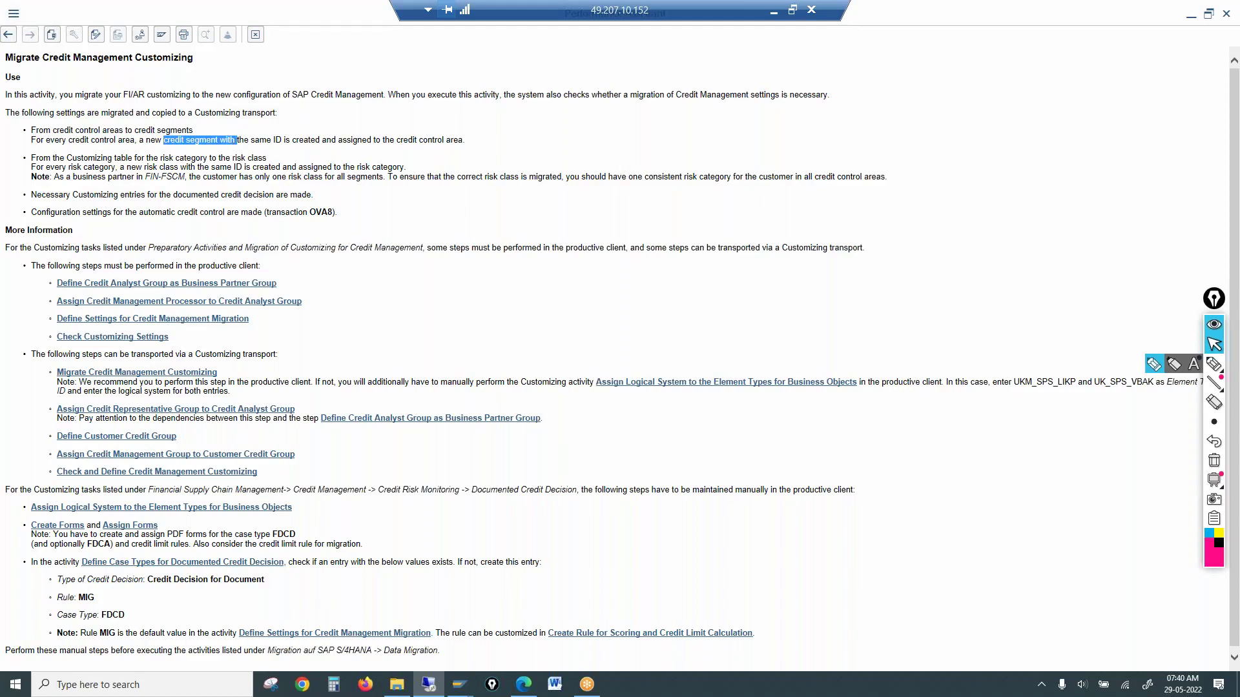
drag(72, 196, 291, 197)
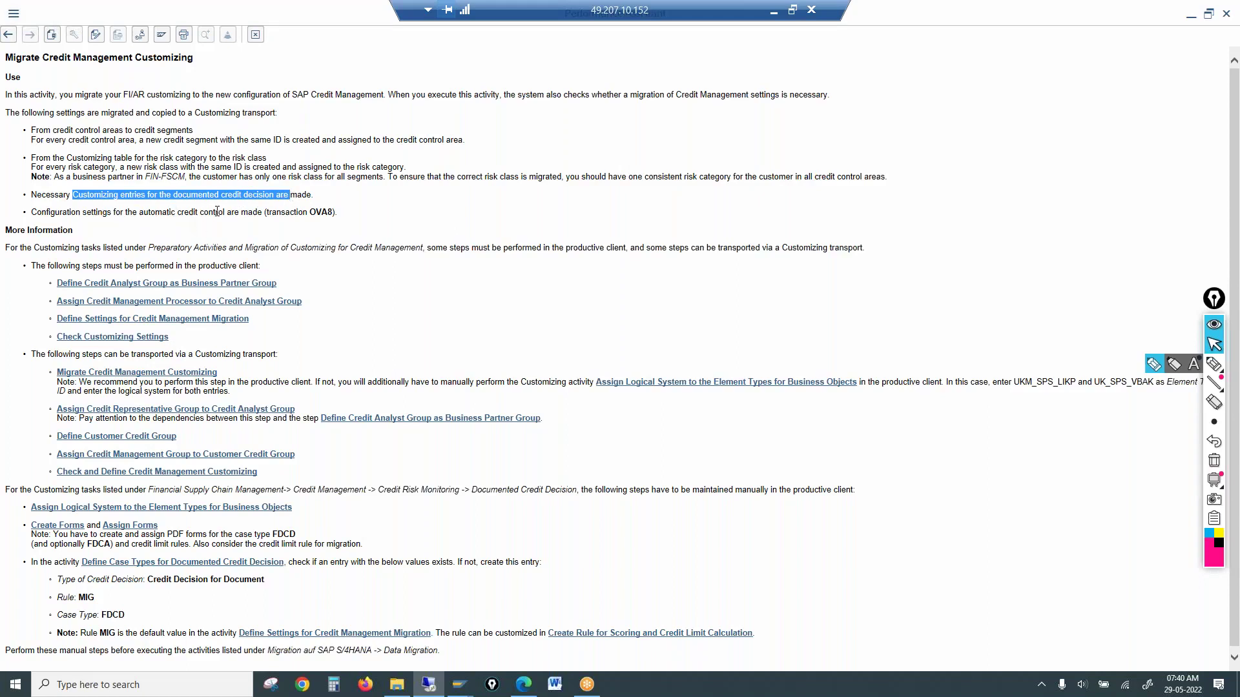
drag(199, 213, 291, 215)
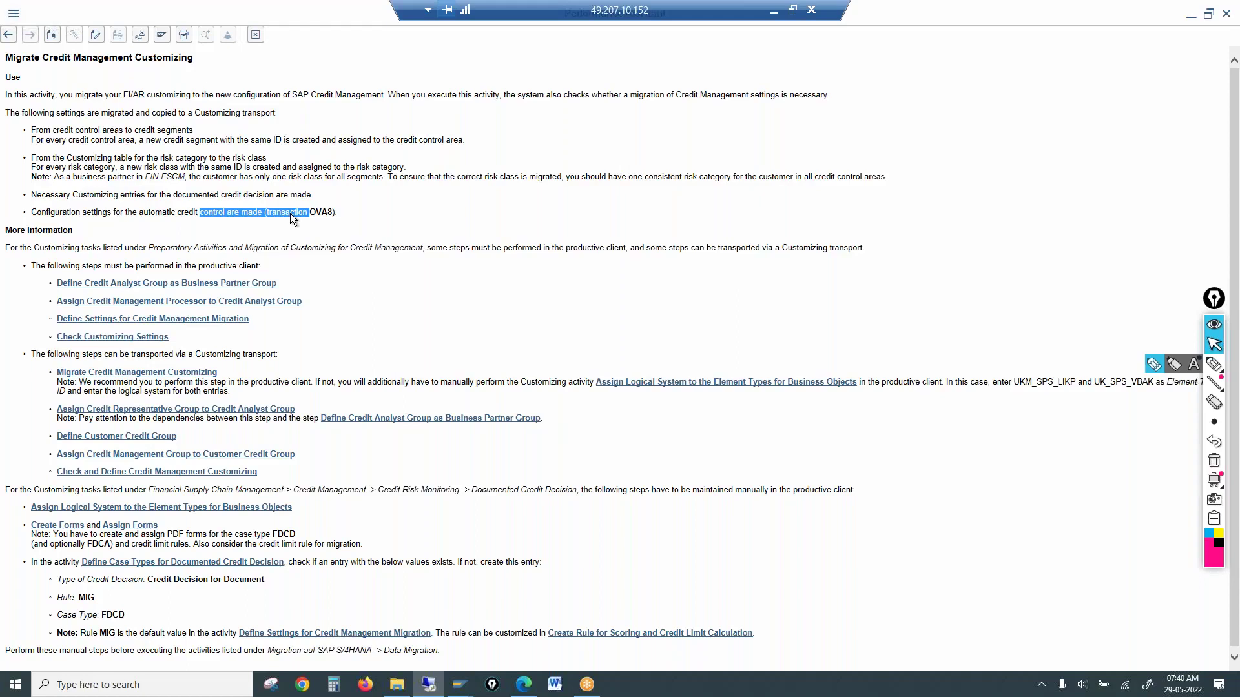
click(255, 34)
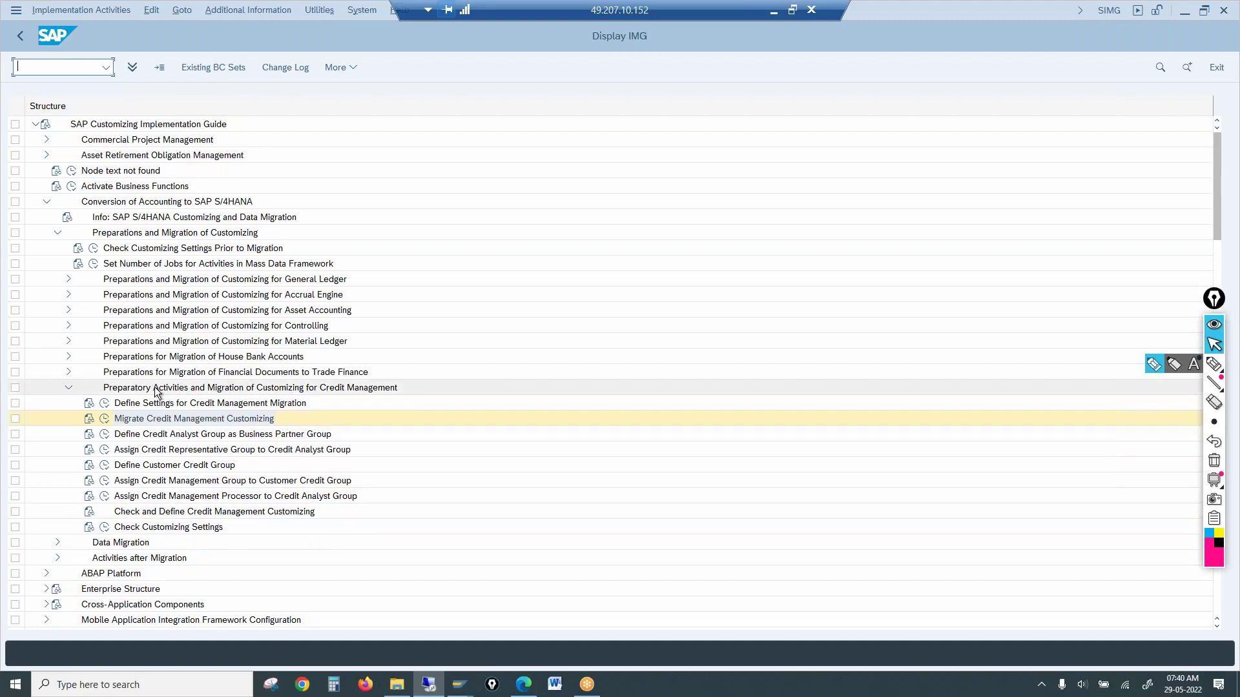
Collapse Preparations and Migration of Customizing and scroll down to Integration with Sales and Distribution
click(230, 420)
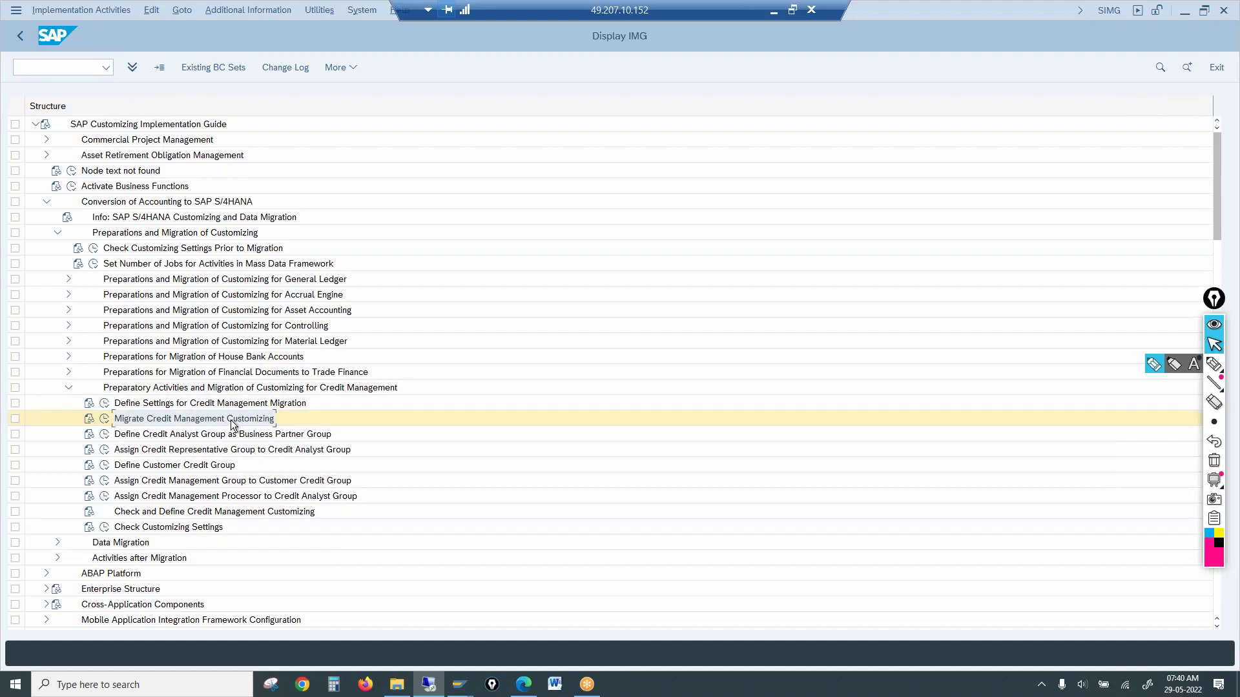
click(57, 233)
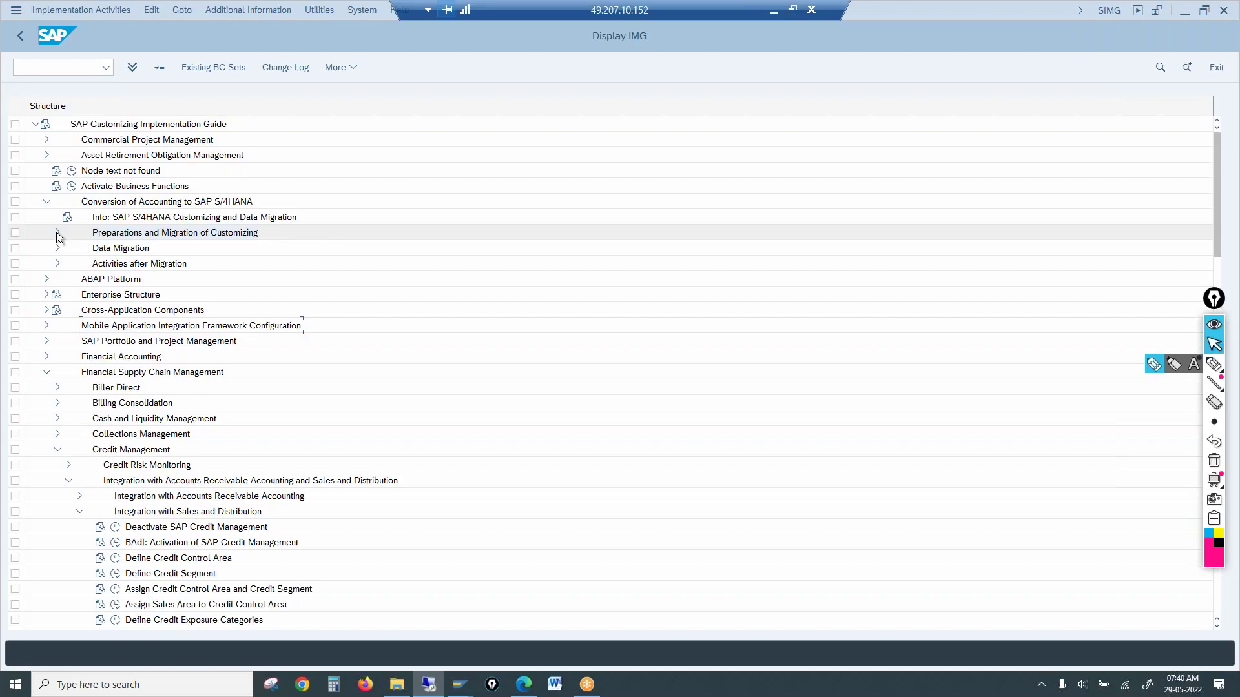
click(107, 256)
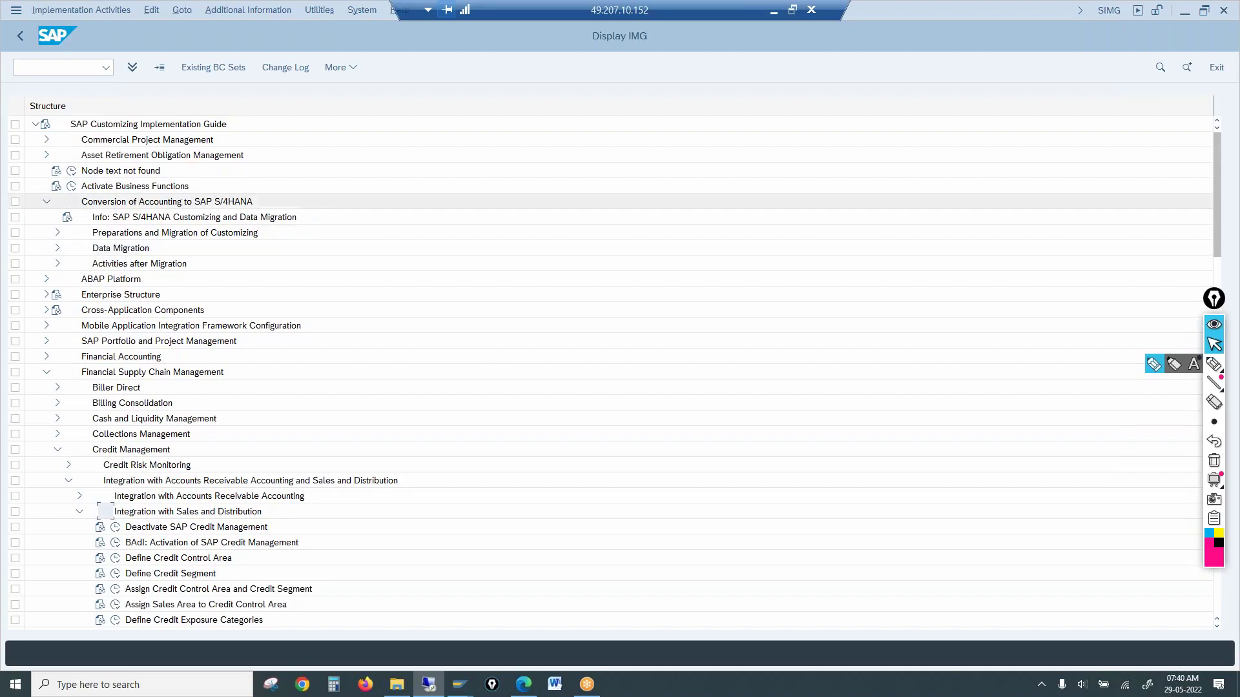
scroll(107, 256, down, 6)
scroll(282, 363, down, 1)
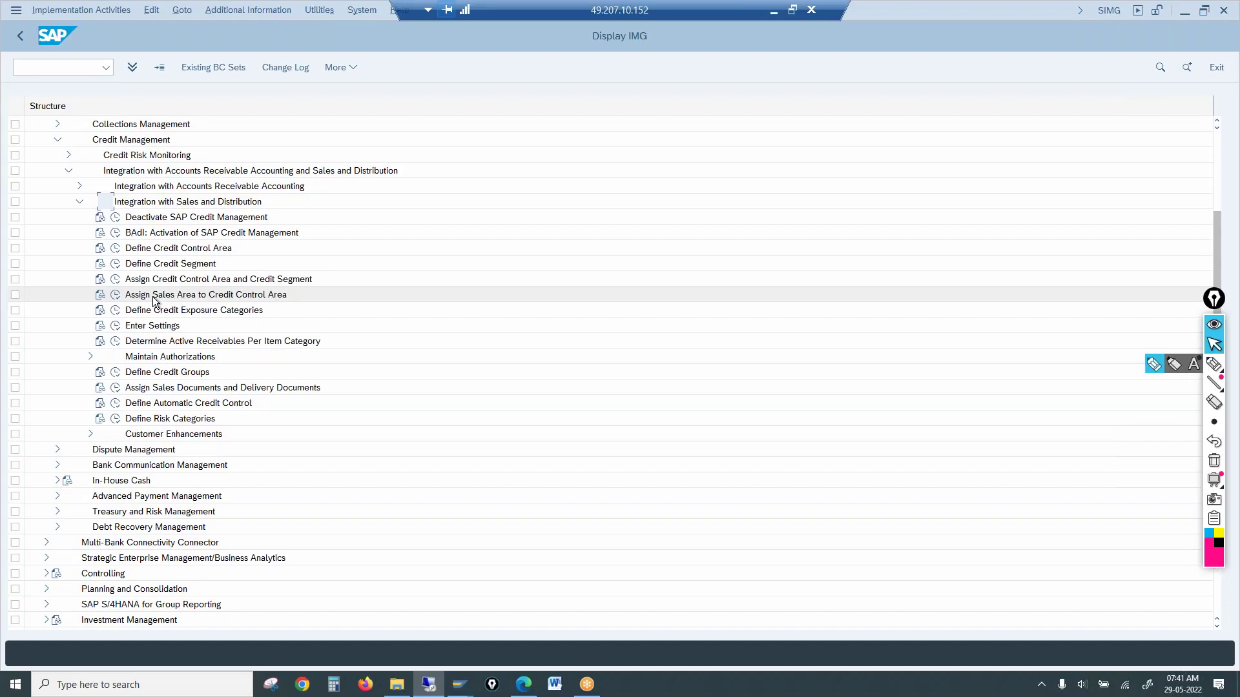
Open and dismiss the Define Risk Categories context menu, then leave the session idle until auto-logout
right_click(181, 424)
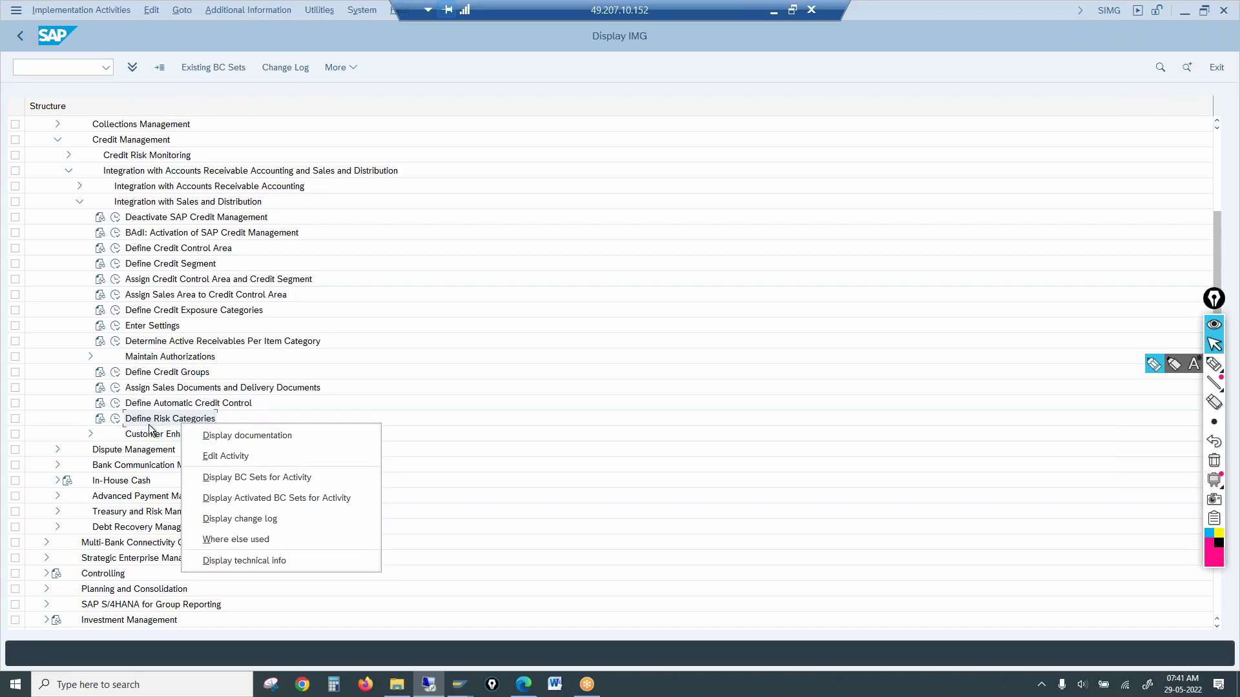
click(154, 424)
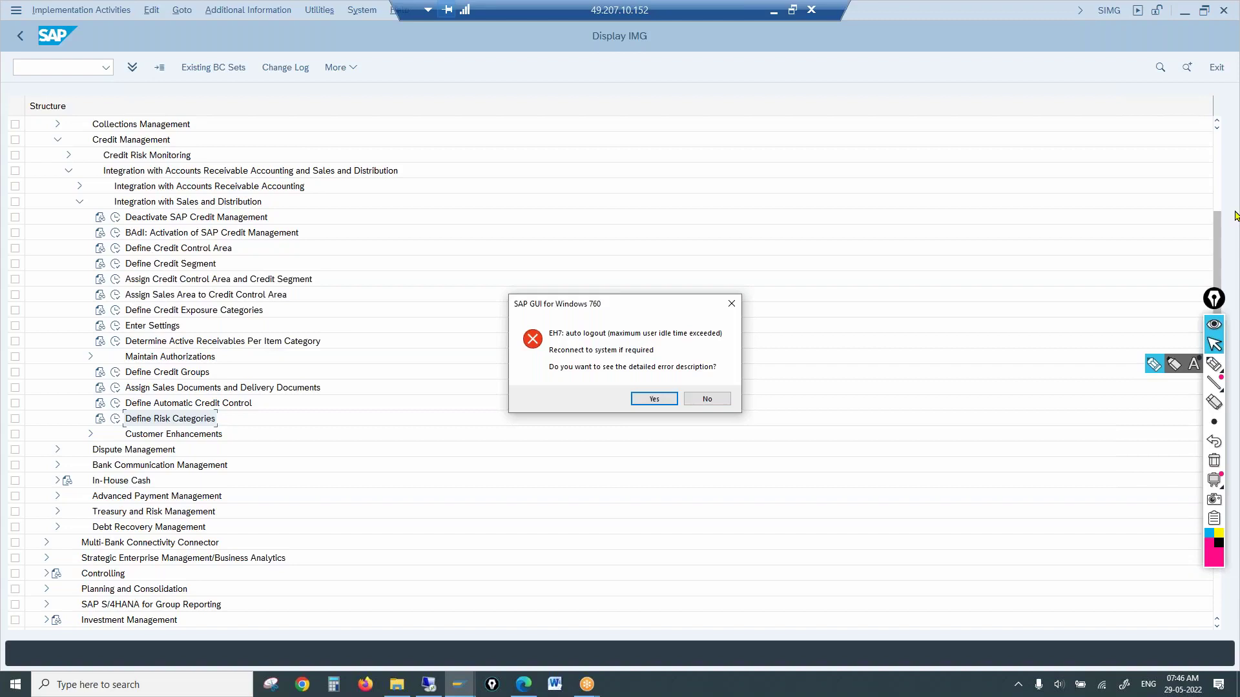
click(1235, 206)
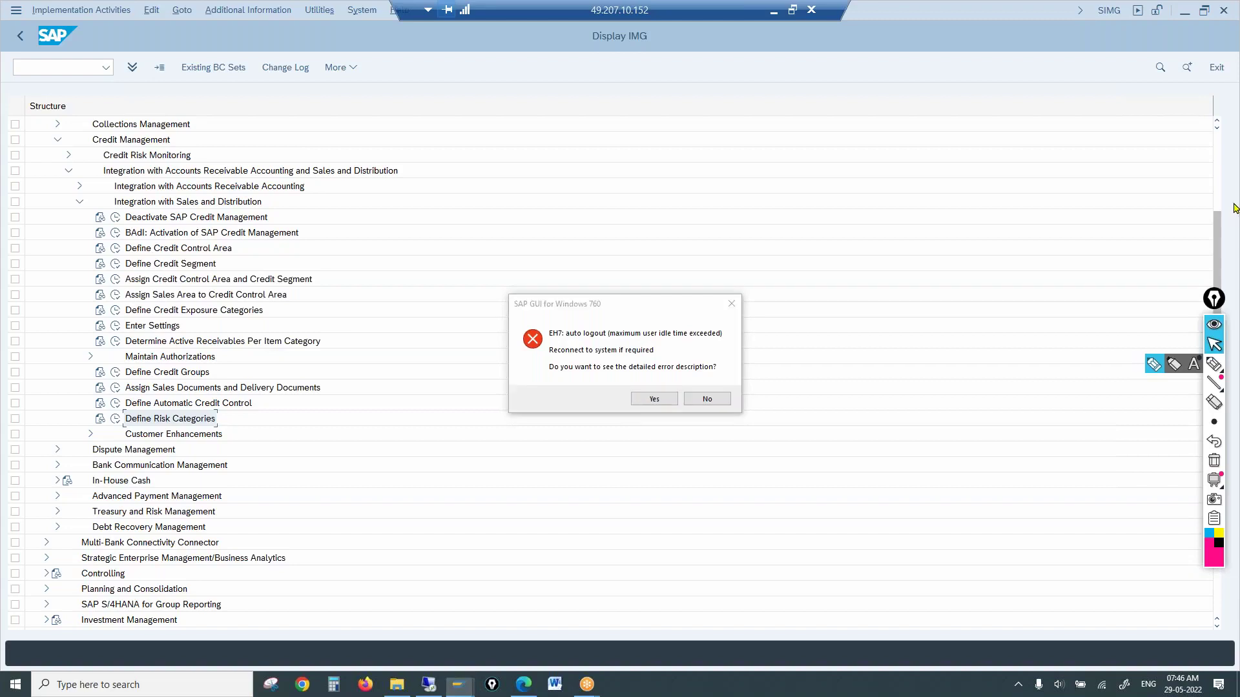